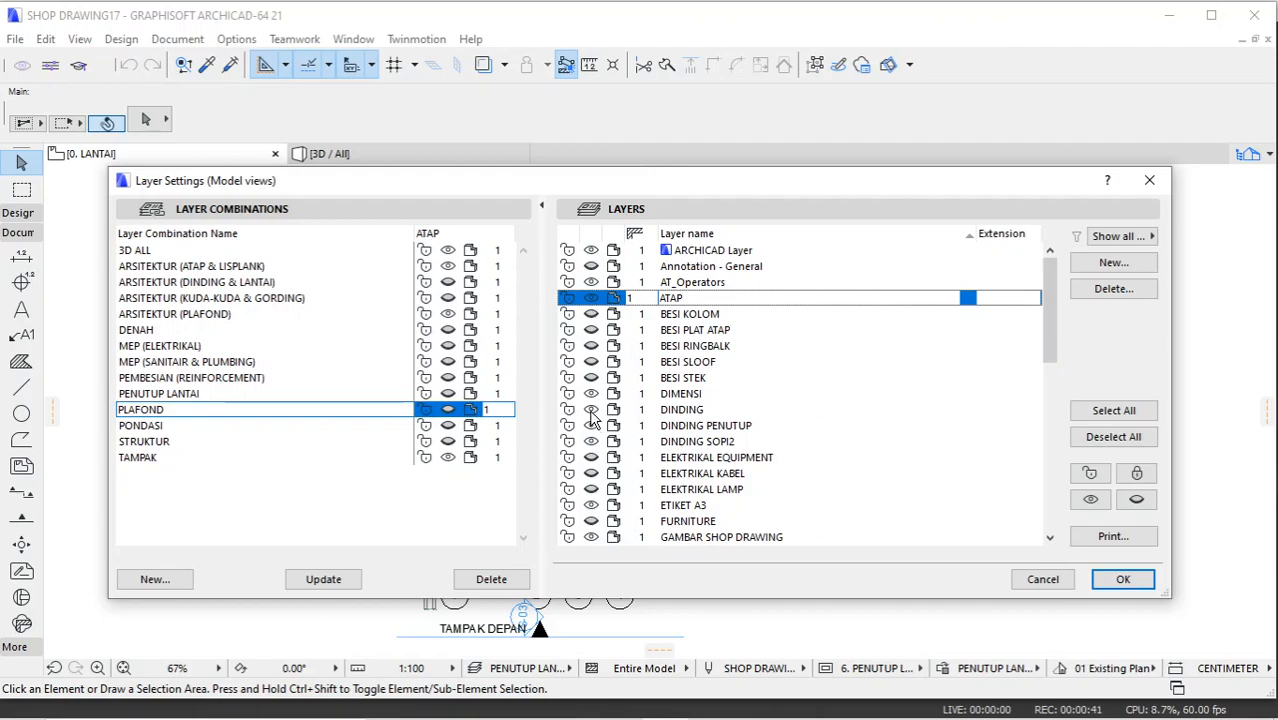
# Step: For the PLAFOND layer combination, hide the DINDING SOPI2, GARIS BANTU and GORDING layers and show FURNITURE
pyautogui.click(589, 442)
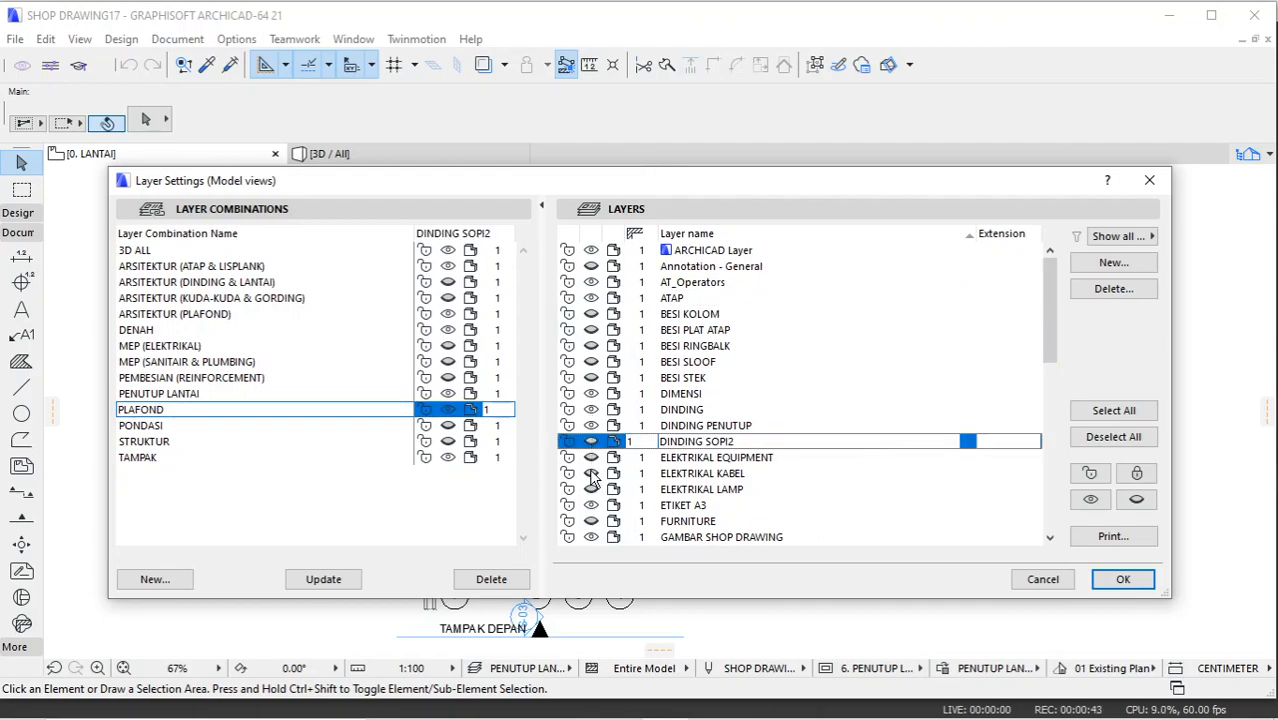
pyautogui.scroll(-2, 595, 527)
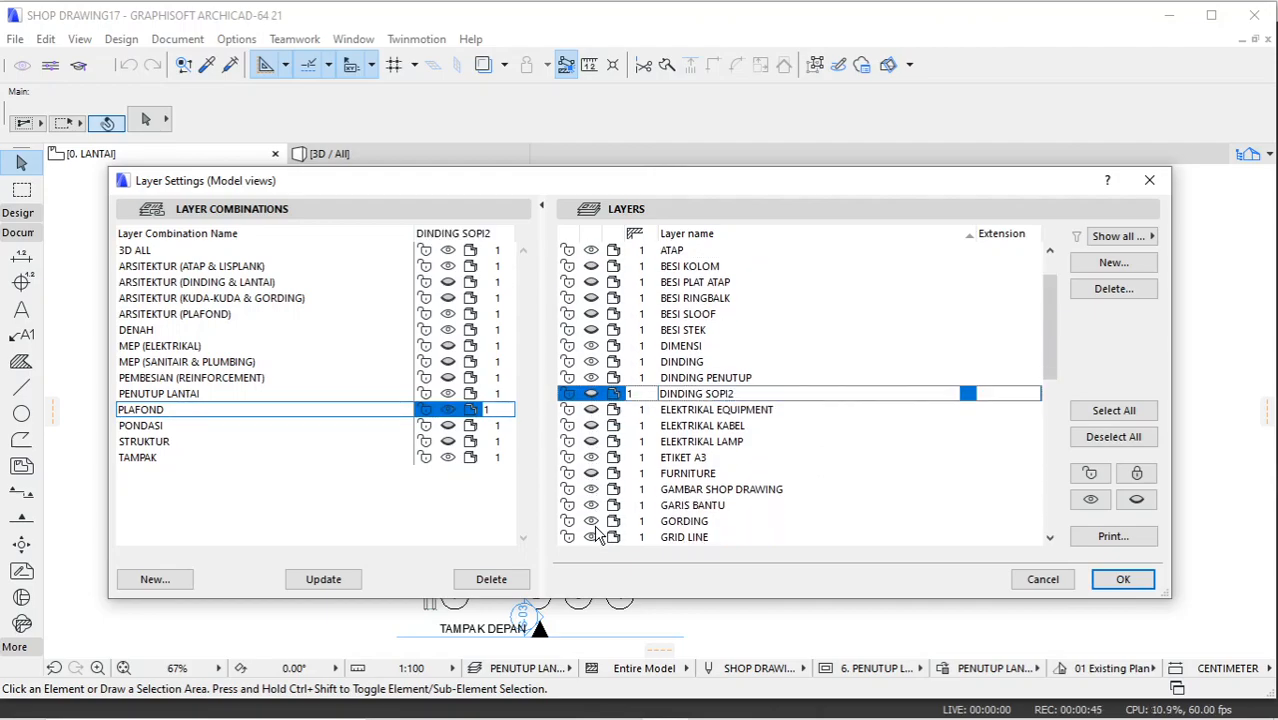
pyautogui.click(592, 428)
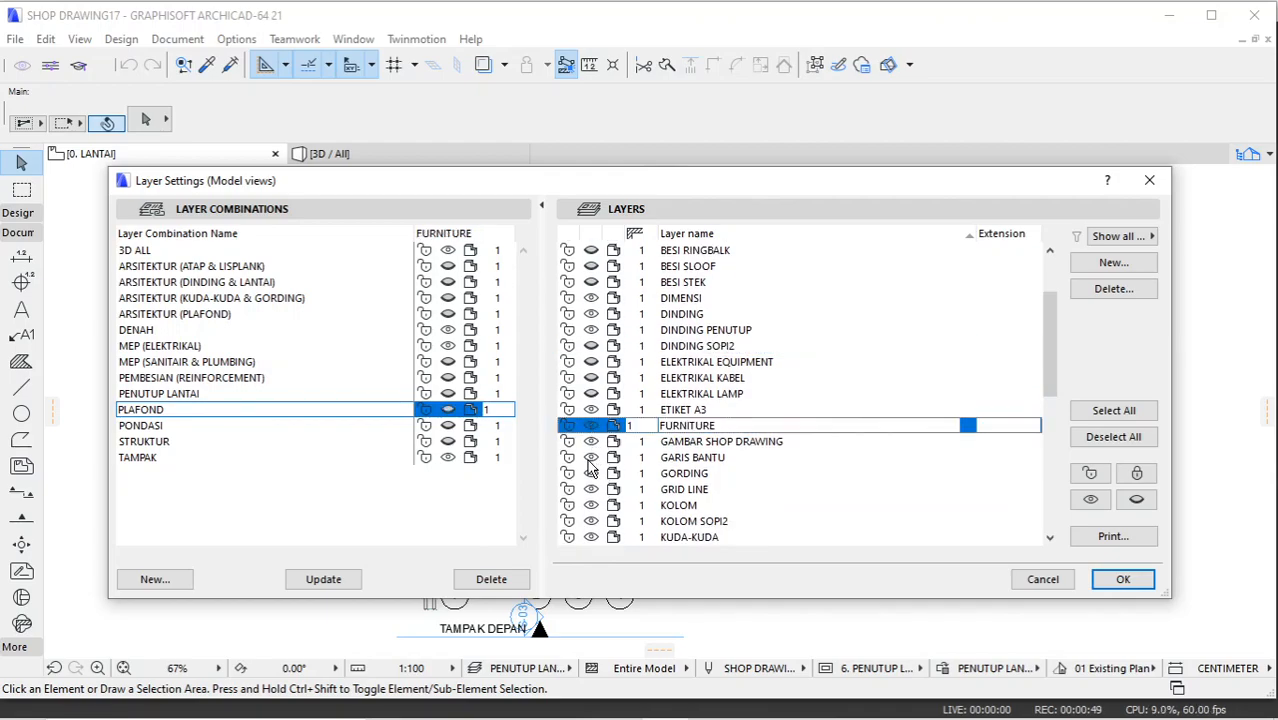
pyautogui.click(591, 459)
pyautogui.click(593, 475)
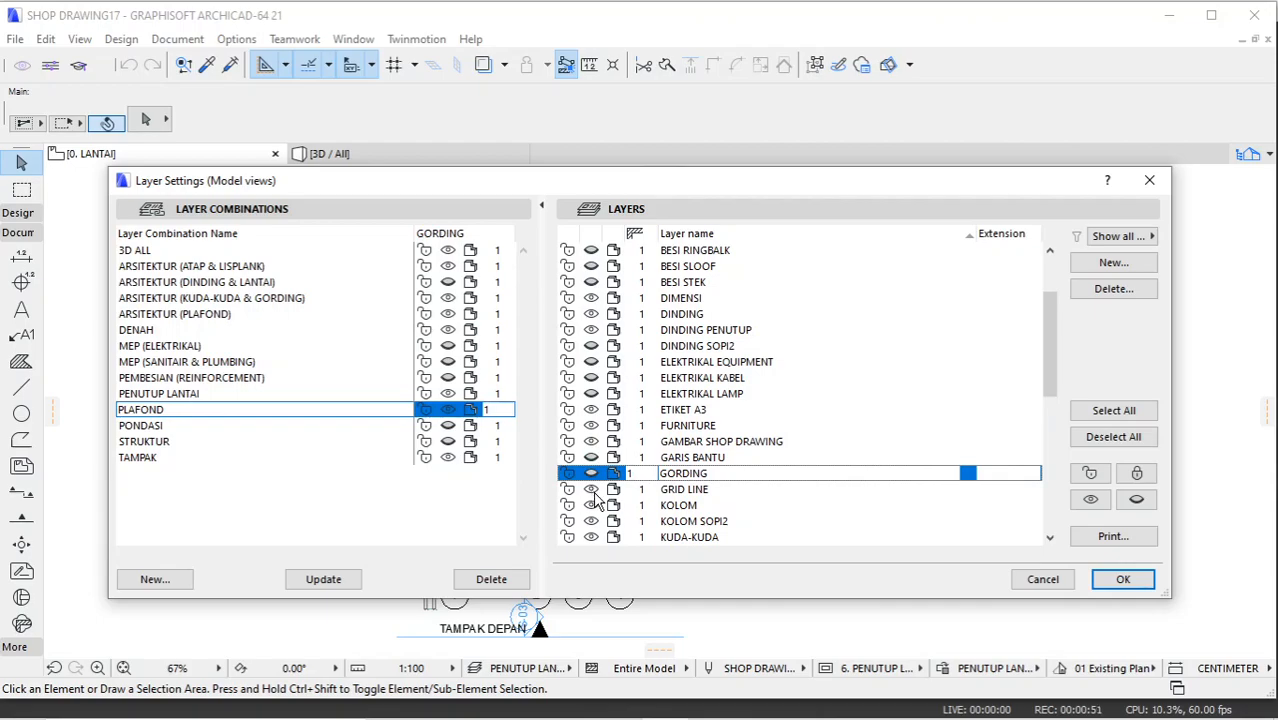
# Step: Hide the KOLOM SOPI2, KUDA-KUDA, LANTAI, LANTAI PASIR URUG and LANTAI PENUTUP layers
pyautogui.scroll(-1, 593, 497)
pyautogui.click(592, 474)
pyautogui.click(593, 489)
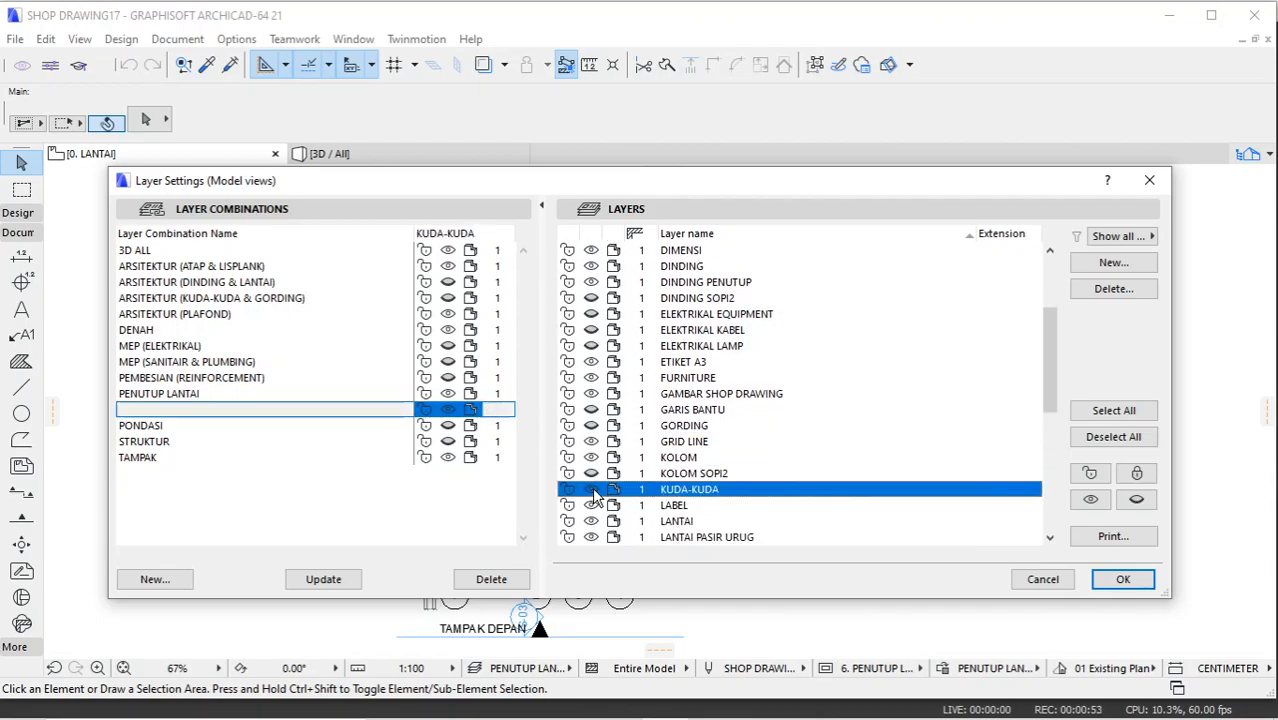
pyautogui.scroll(-1, 593, 519)
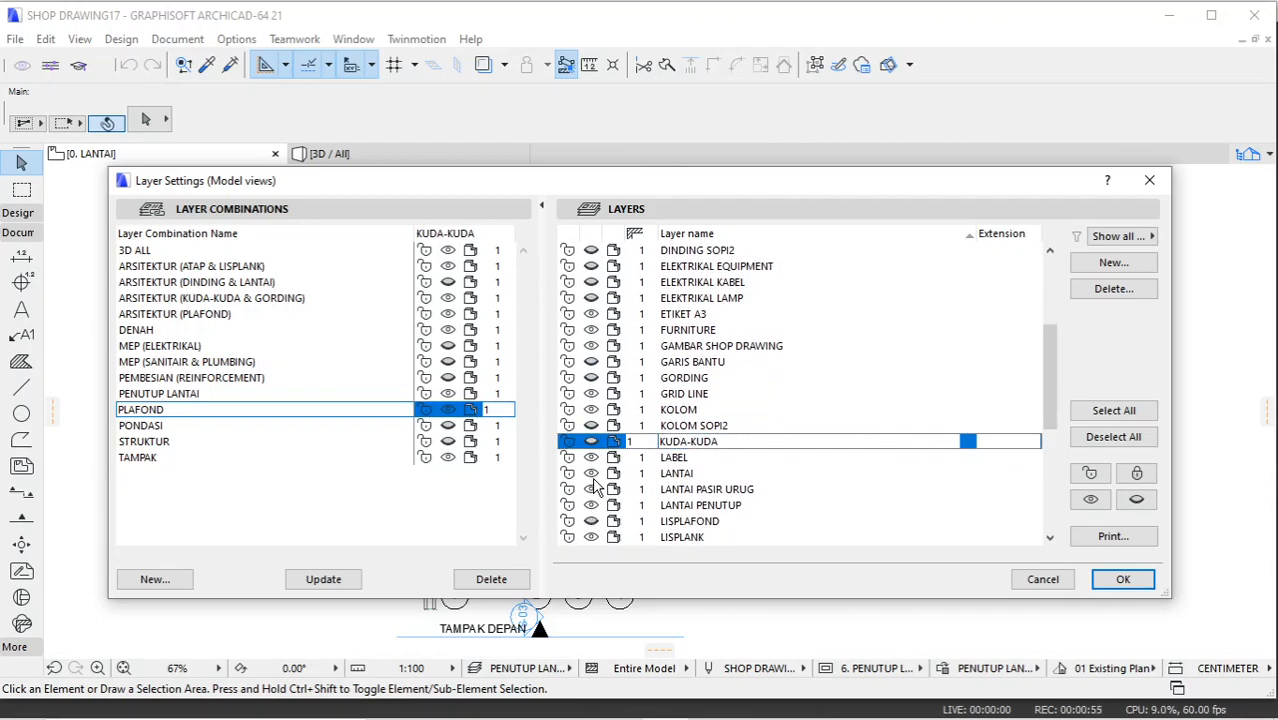
pyautogui.click(591, 476)
pyautogui.click(593, 490)
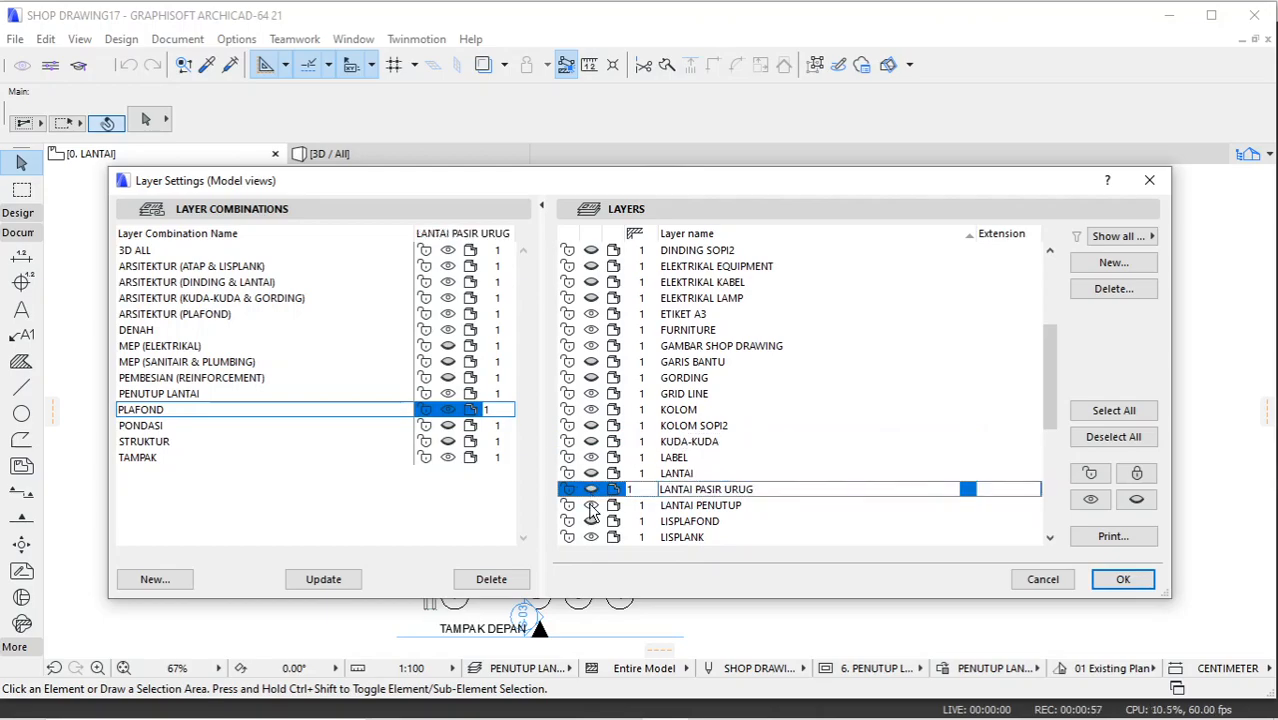
pyautogui.click(592, 506)
# Step: Hide the LISPLANK and NOK layers and show the LISPLAFOND layer
pyautogui.scroll(-2, 590, 497)
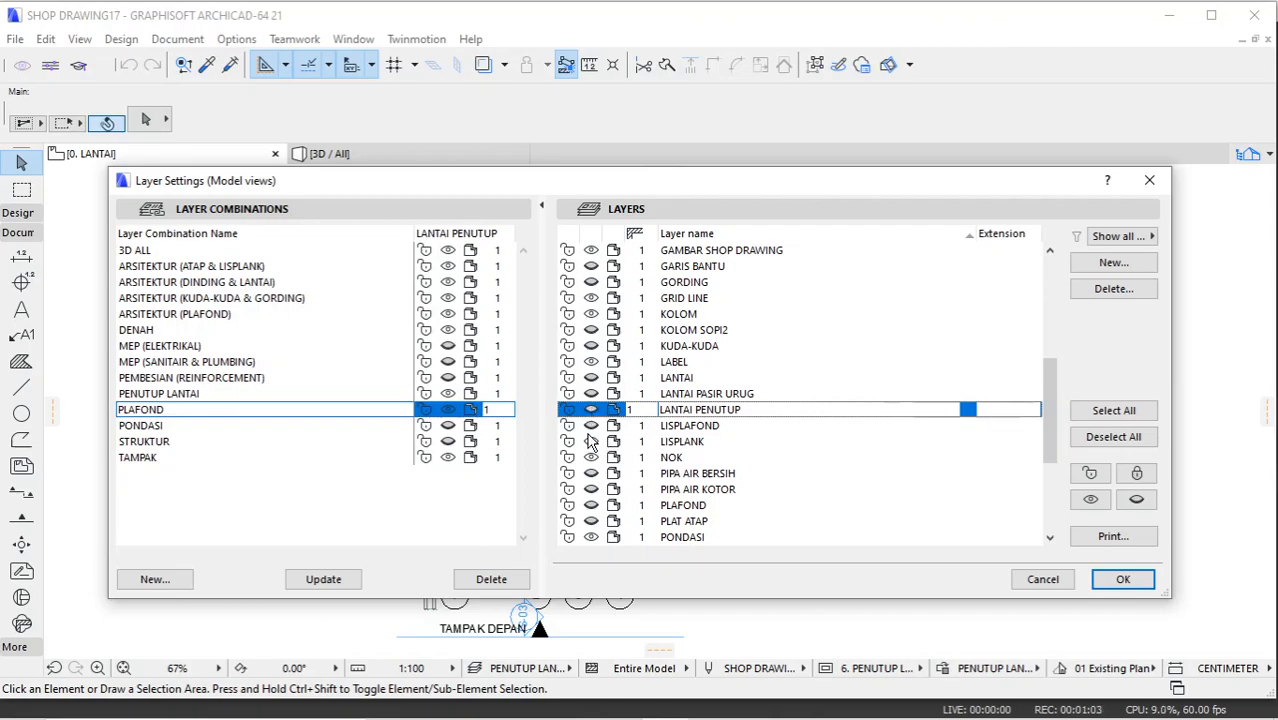
pyautogui.click(590, 441)
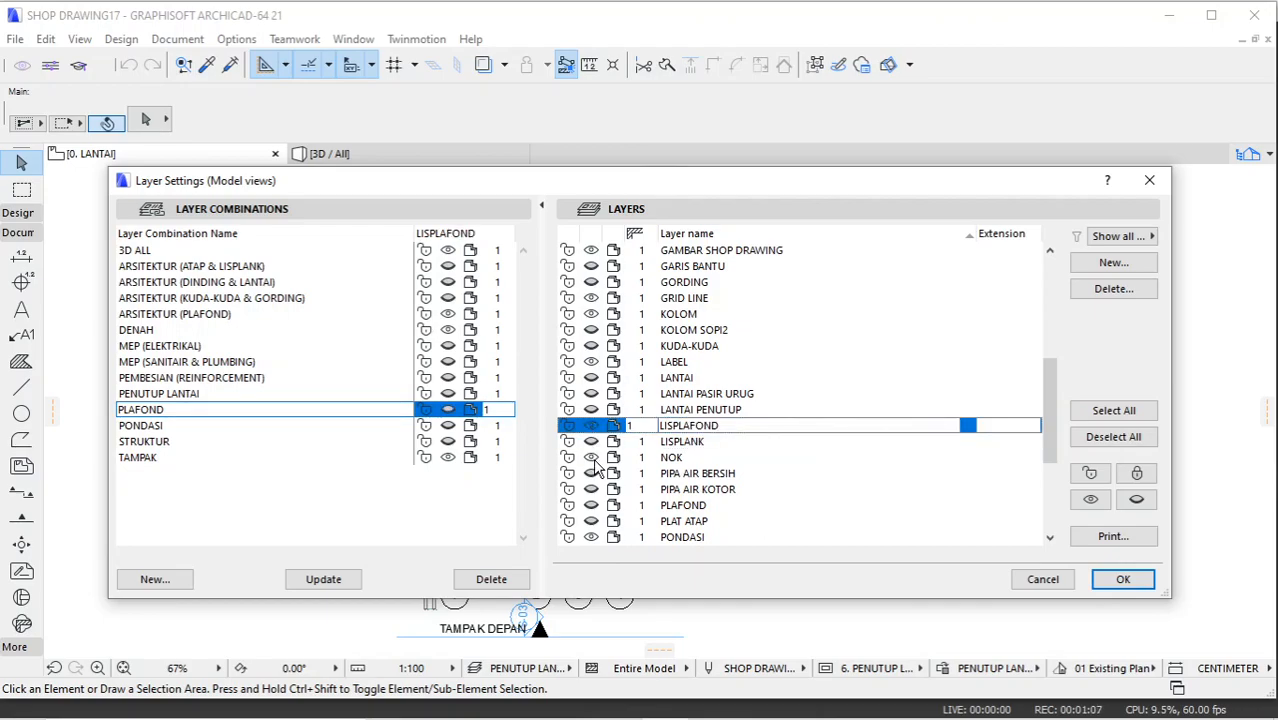
pyautogui.click(591, 457)
# Step: Hide the PONDASI, PONDASI ANSTAMPING, PONDASI PASIR URUG and RABAT layers
pyautogui.scroll(-4, 598, 512)
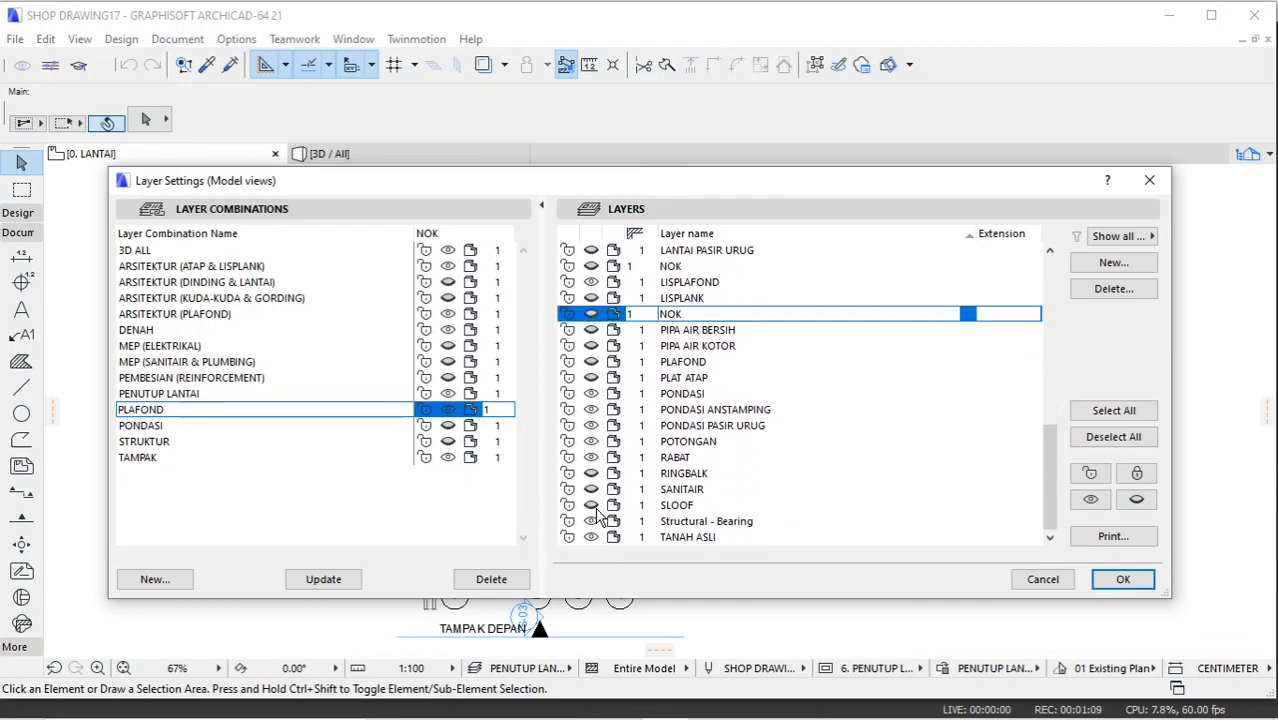
pyautogui.click(591, 346)
pyautogui.click(591, 362)
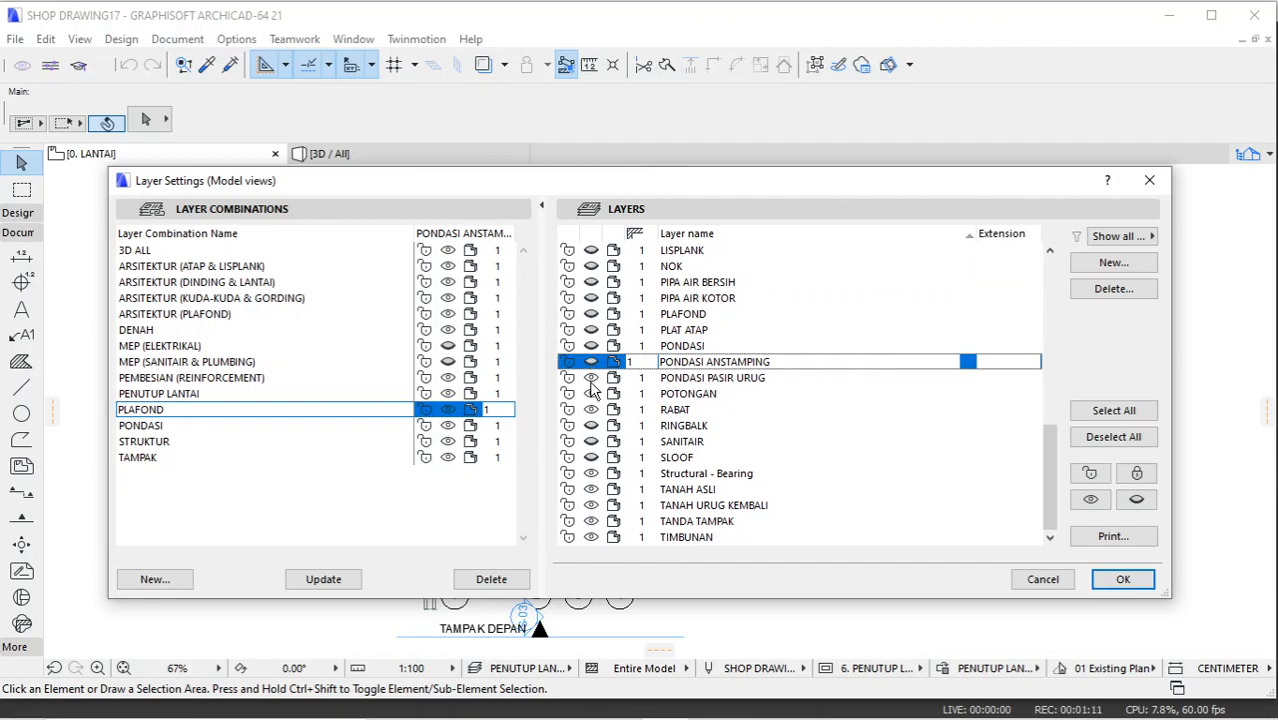
pyautogui.click(591, 378)
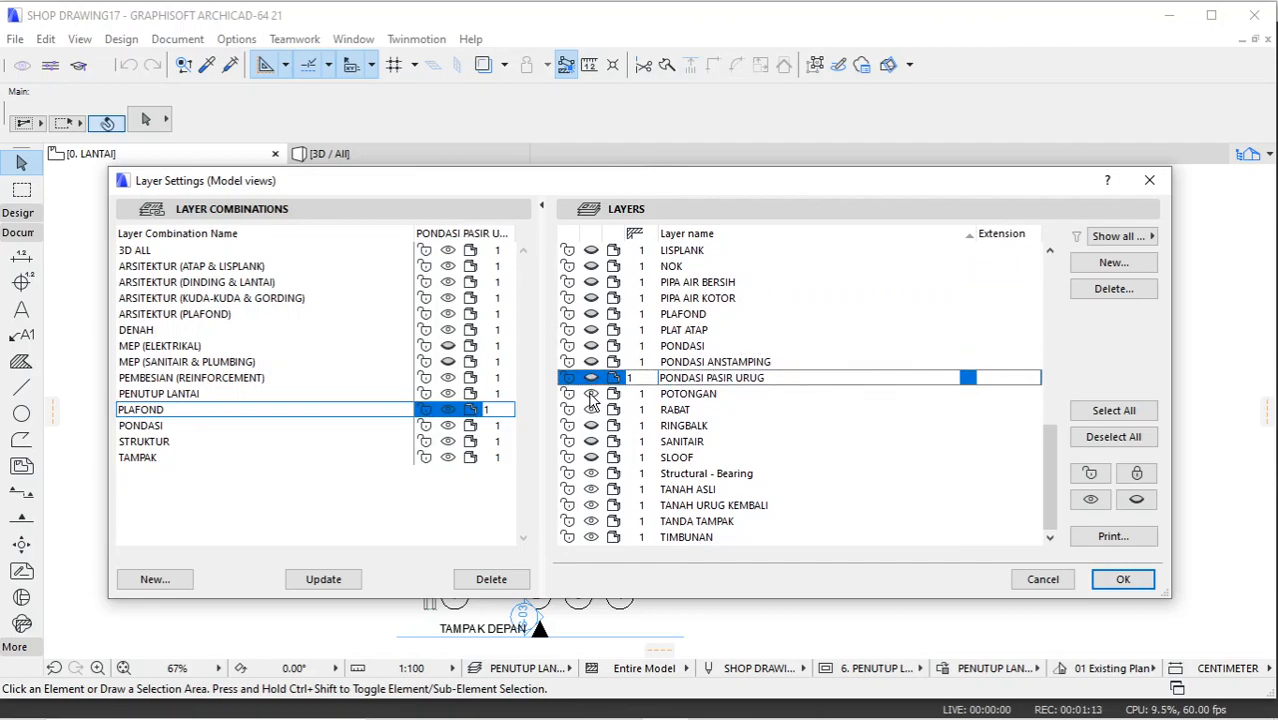
pyautogui.click(591, 410)
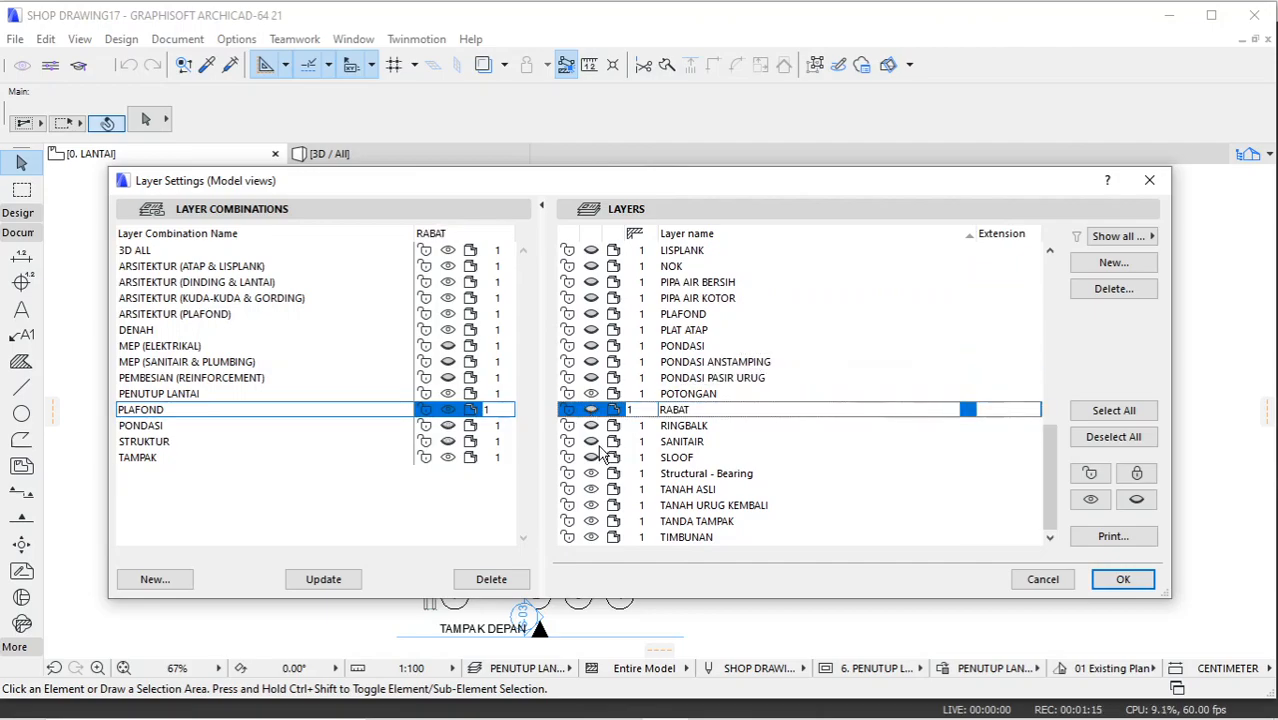
# Step: Show the SANITAIR layer and hide Structural - Bearing, TANAH ASLI, TANAH URUG KEMBALI and TIMBUNAN, keeping TANDA TAMPAK visible
pyautogui.click(591, 442)
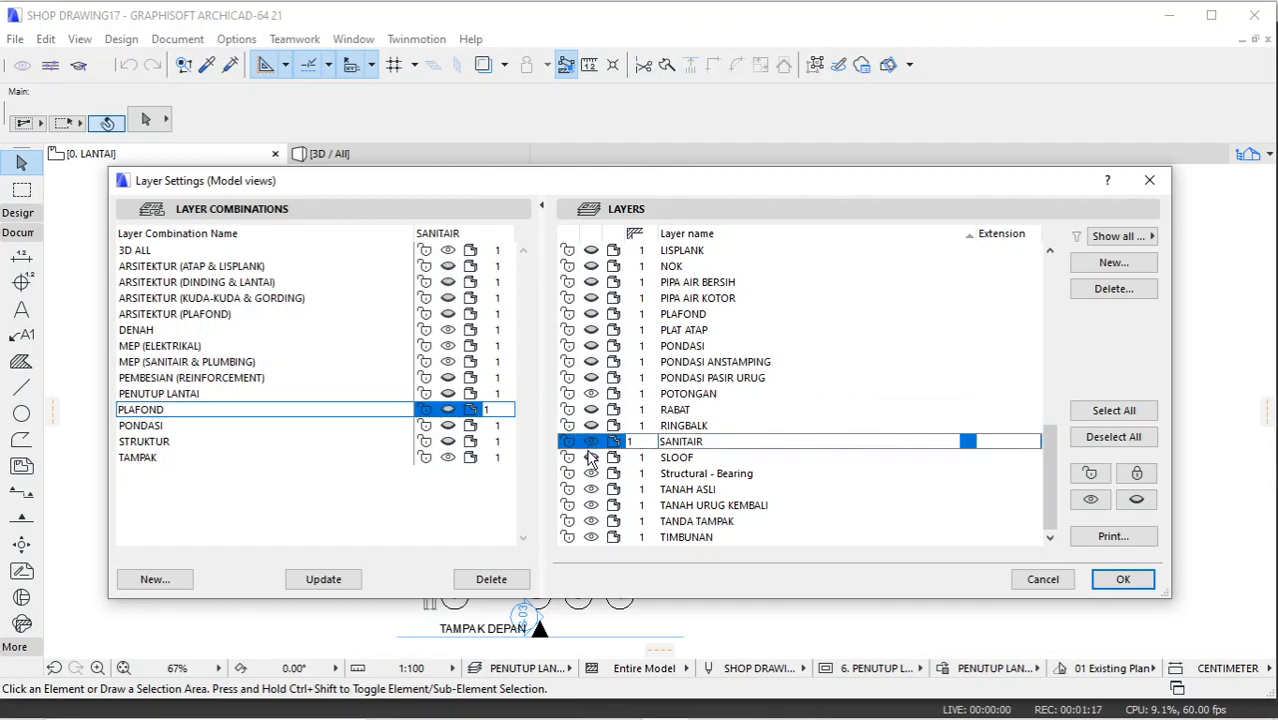
pyautogui.click(591, 473)
pyautogui.click(591, 489)
pyautogui.click(591, 505)
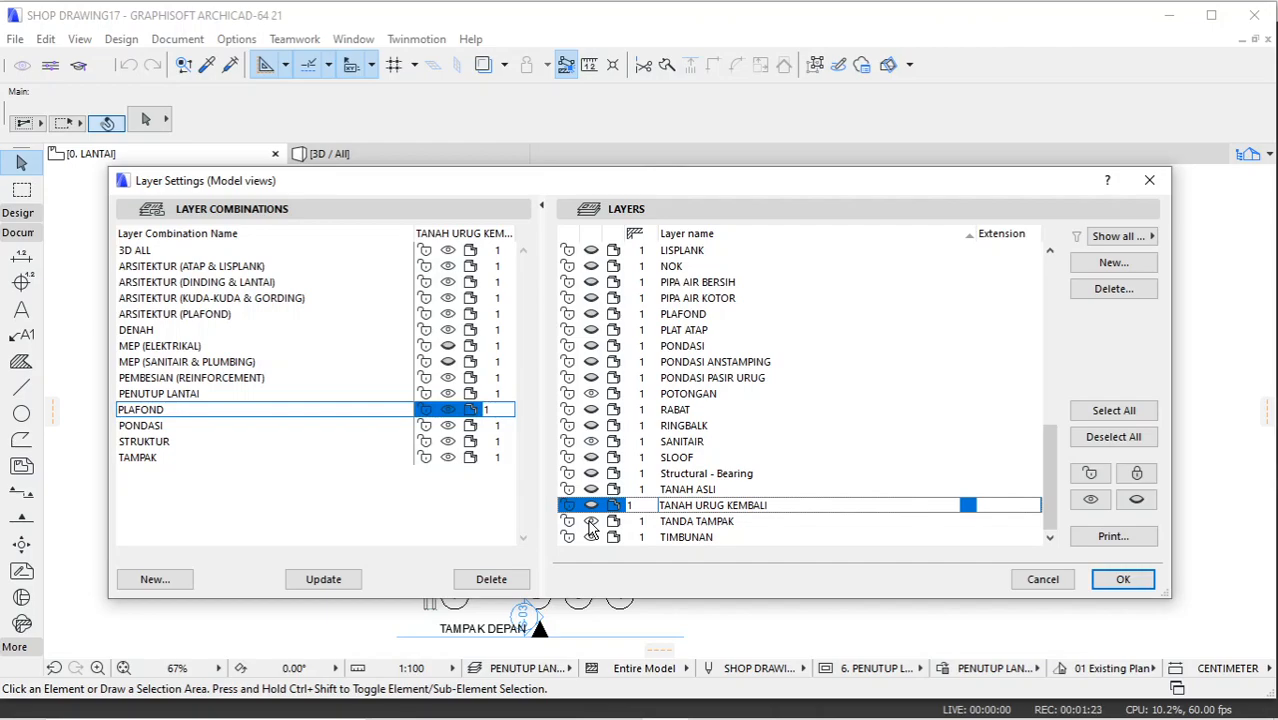
pyautogui.click(591, 521)
pyautogui.click(591, 537)
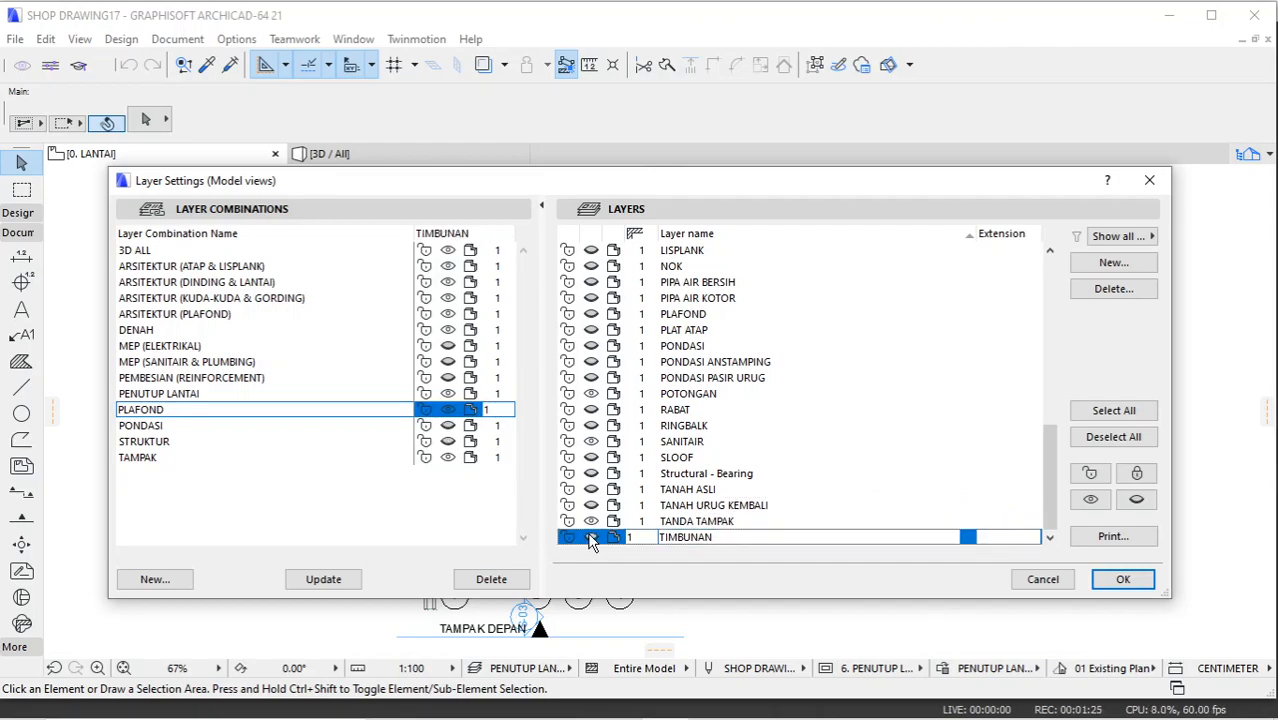
# Step: Update the PLAFOND layer combination with the changed visibilities, apply the layer settings and check the floor plan
pyautogui.click(340, 579)
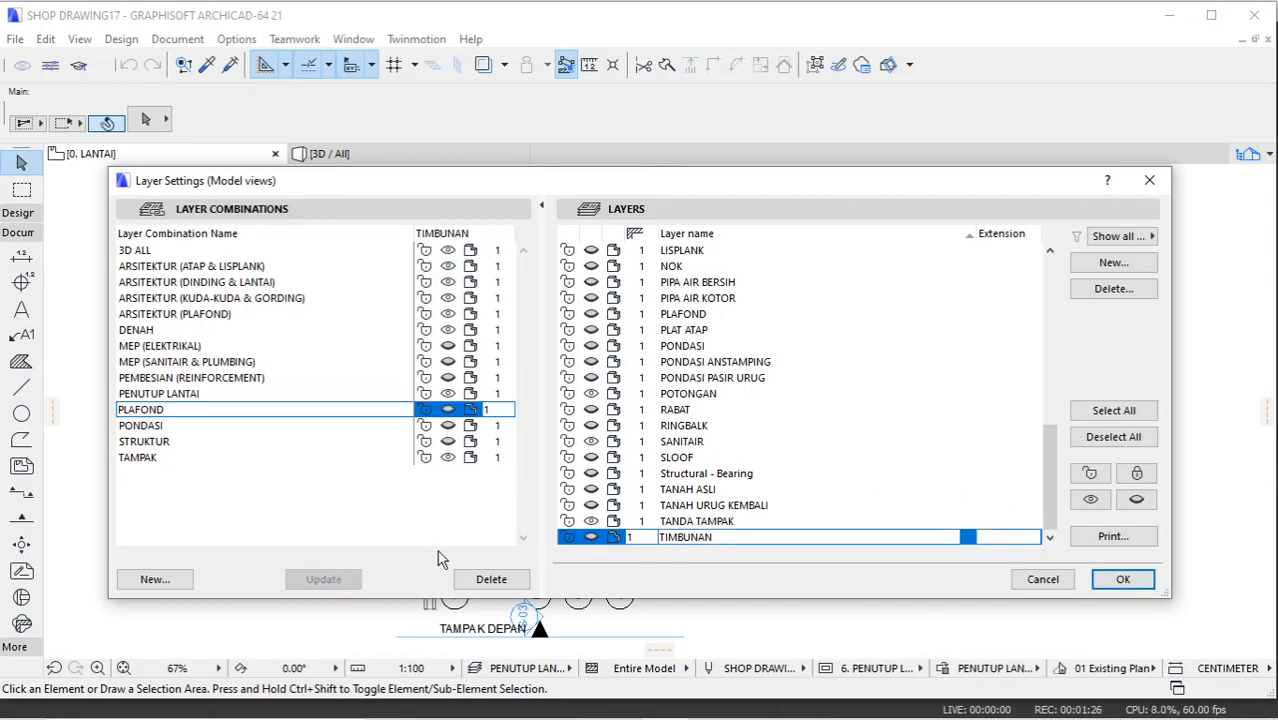
pyautogui.click(1122, 579)
pyautogui.scroll(4, 585, 408)
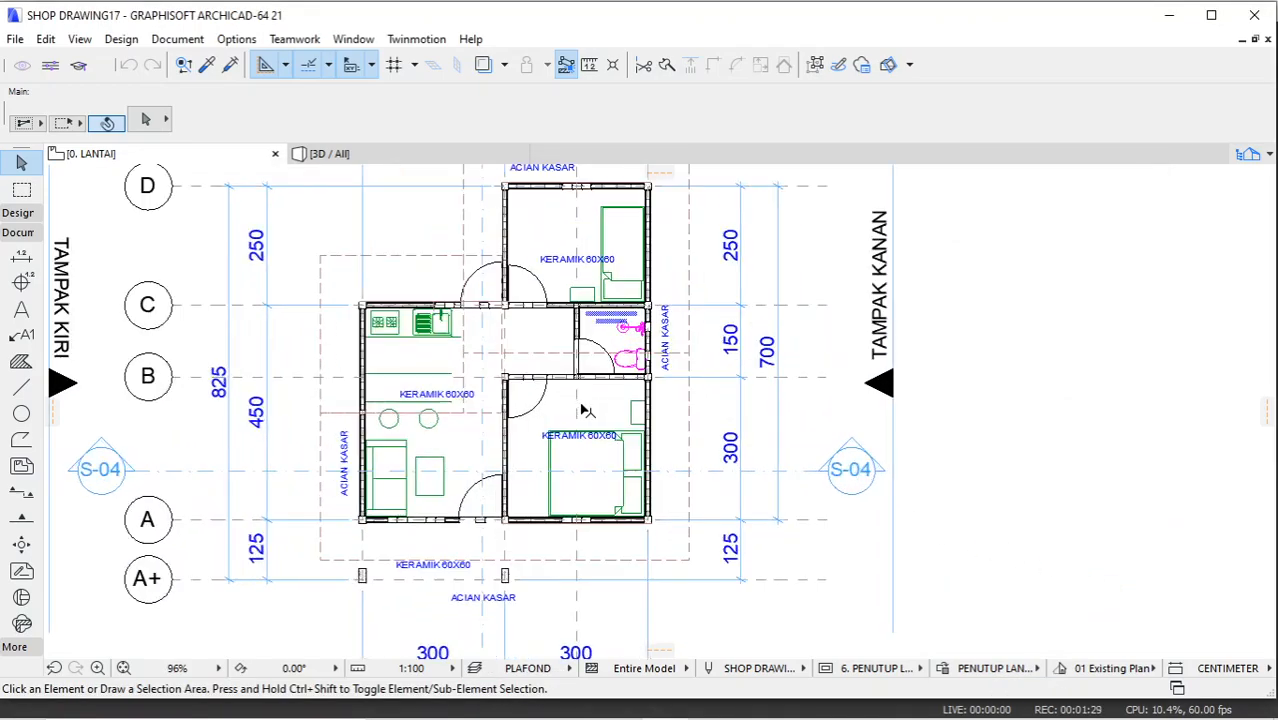
pyautogui.scroll(-1, 373, 430)
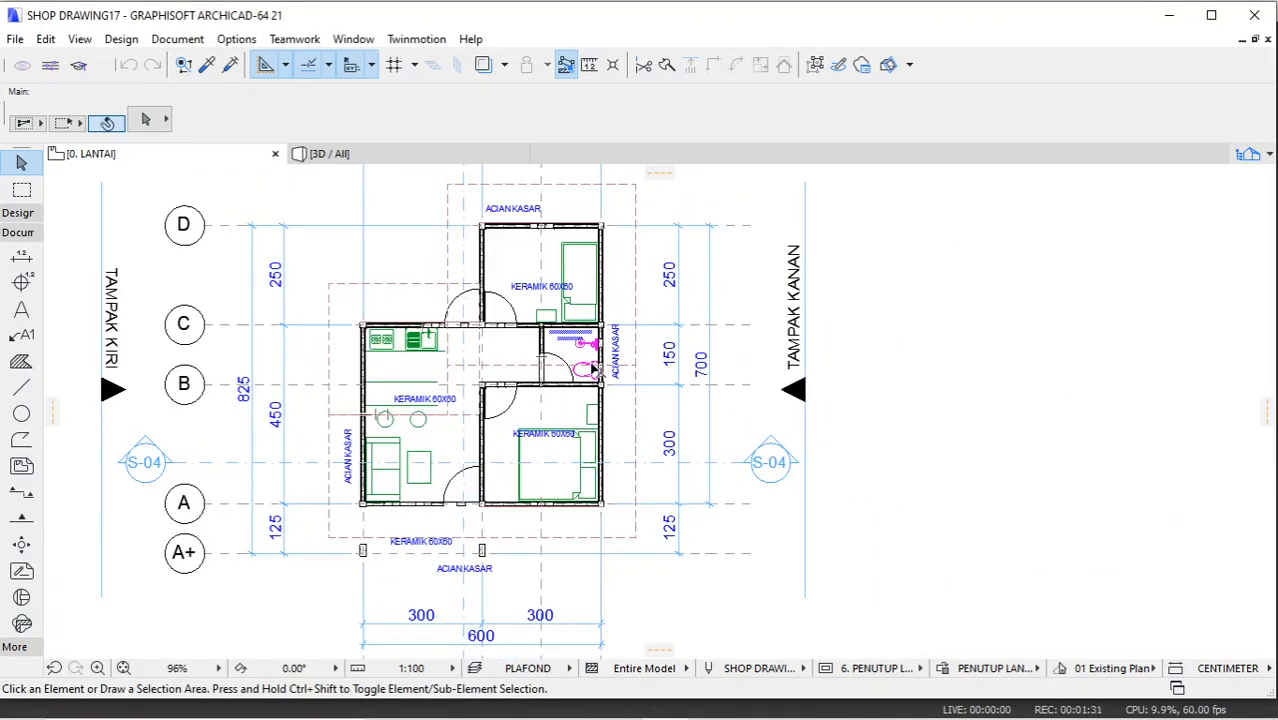
pyautogui.scroll(-1, 585, 364)
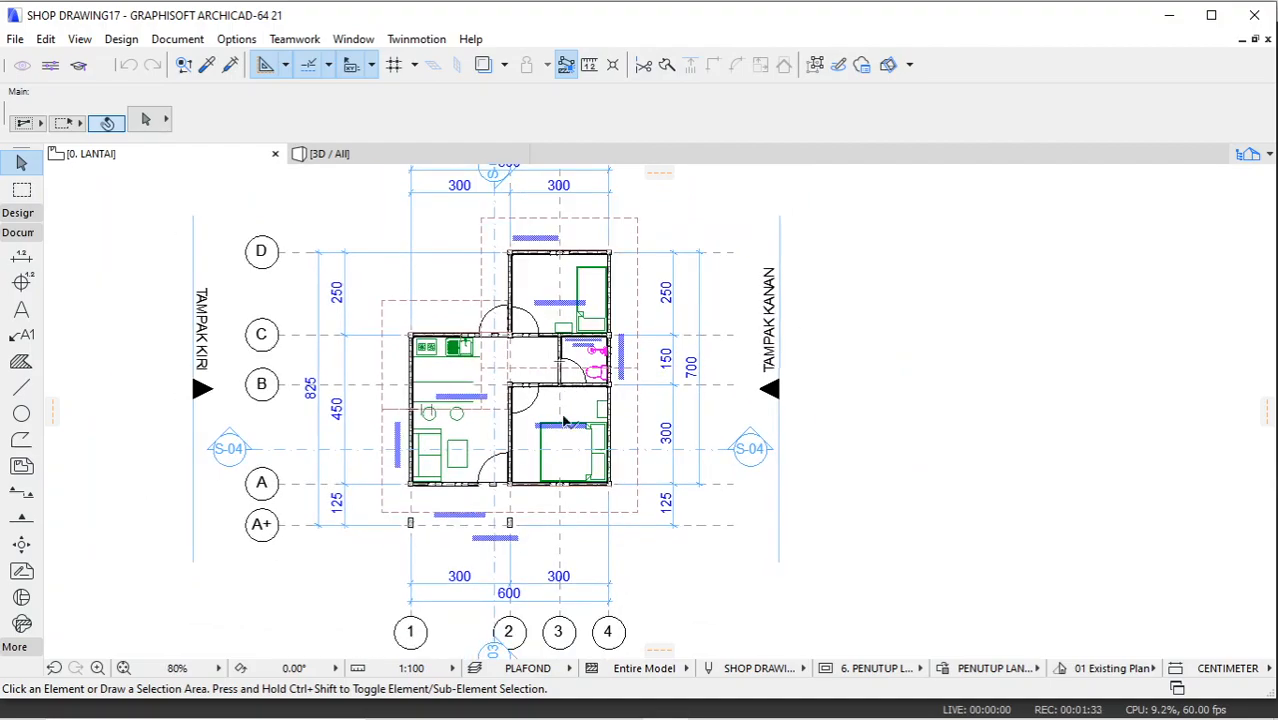
pyautogui.scroll(1, 628, 352)
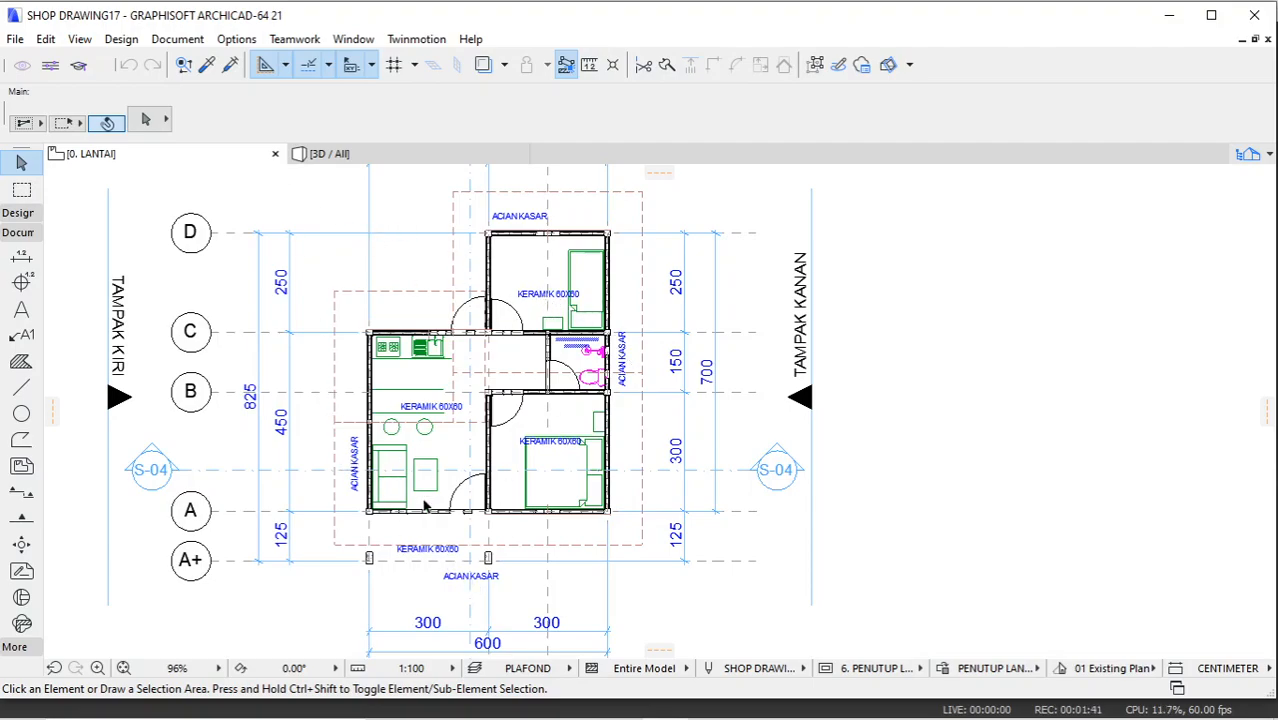
# Step: Create a new layer named LABEL PENUTUP LANTAI in the layer settings
pyautogui.click(475, 668)
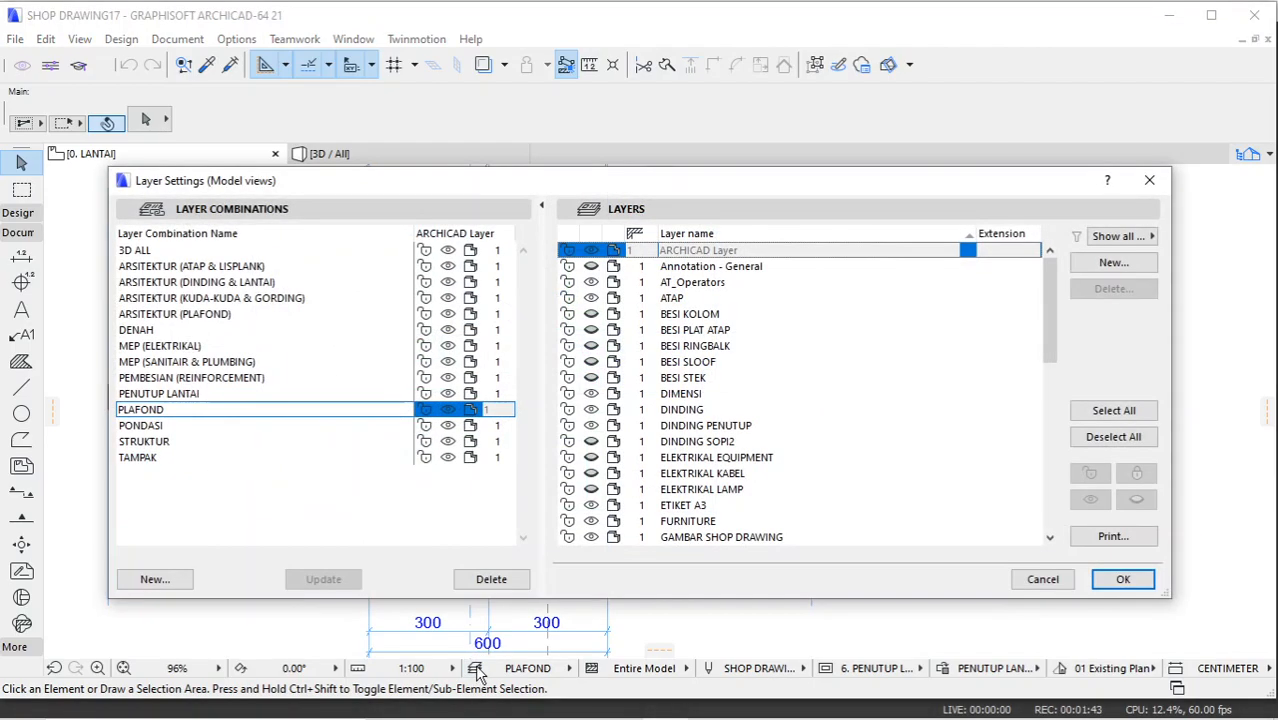
pyautogui.moveTo(652, 182); pyautogui.dragTo(676, 155)
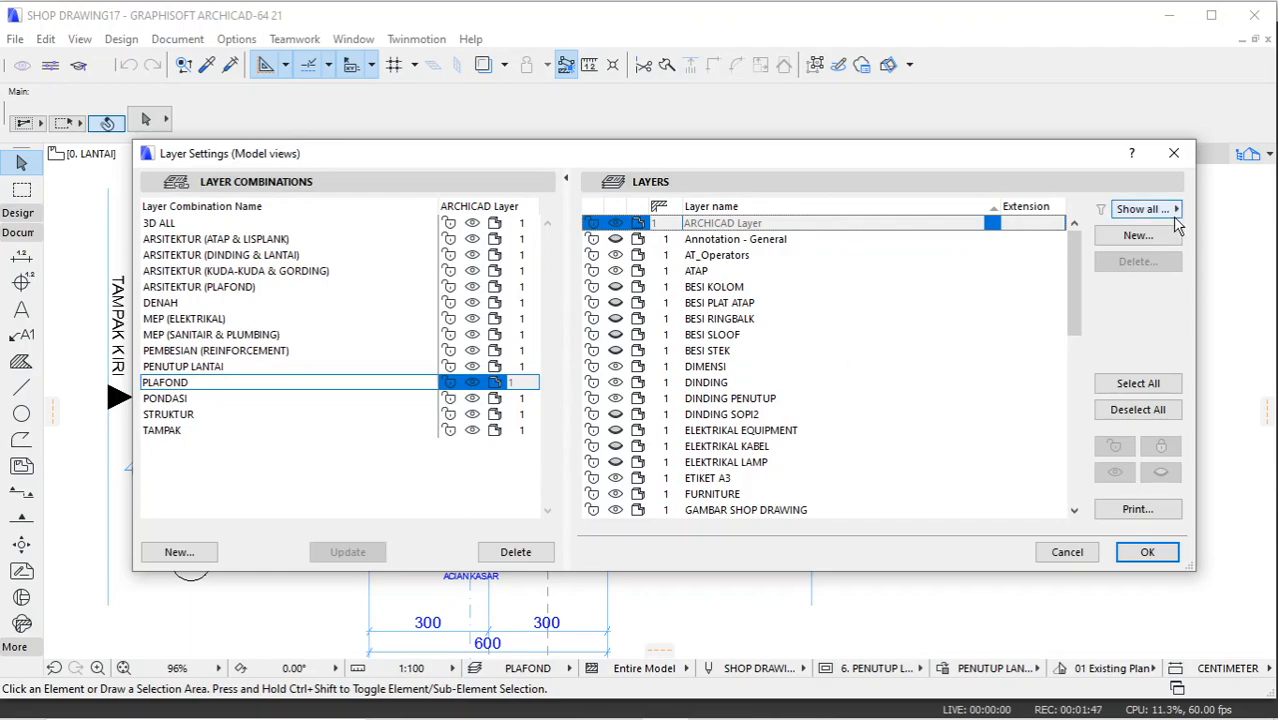
pyautogui.click(1148, 236)
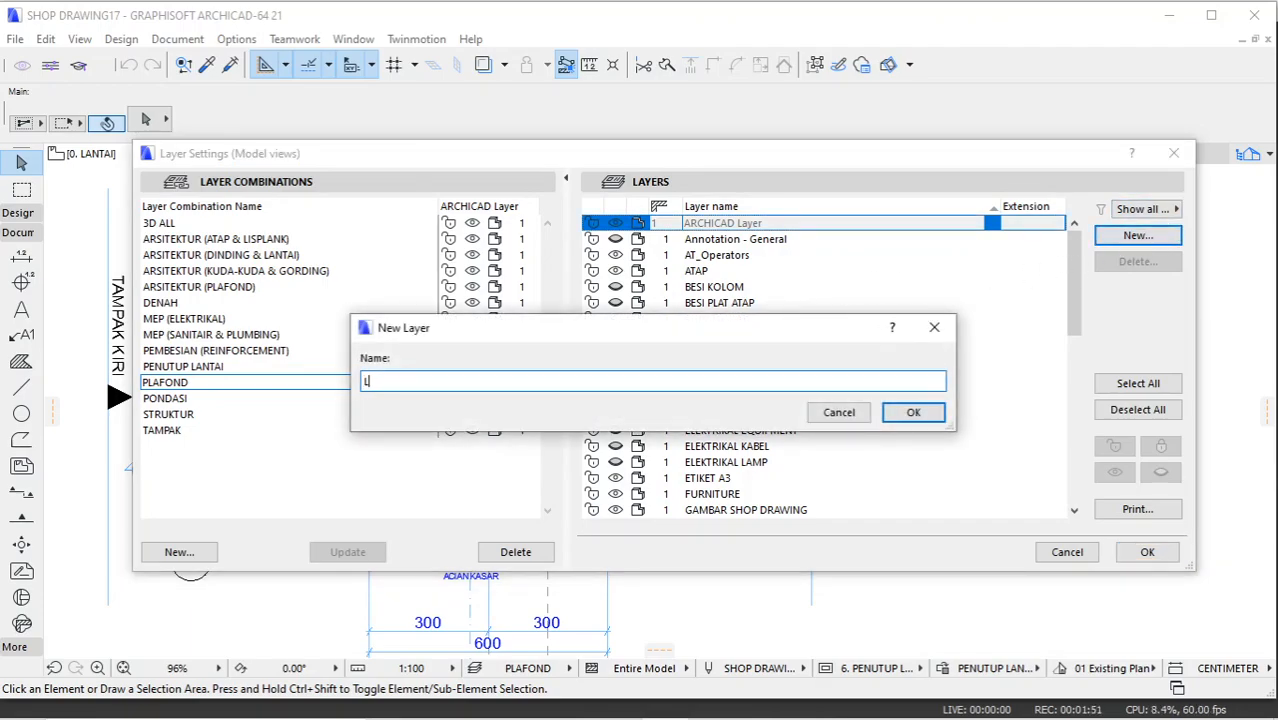
pyautogui.write('LABEL DPENUTUP LANTAI')
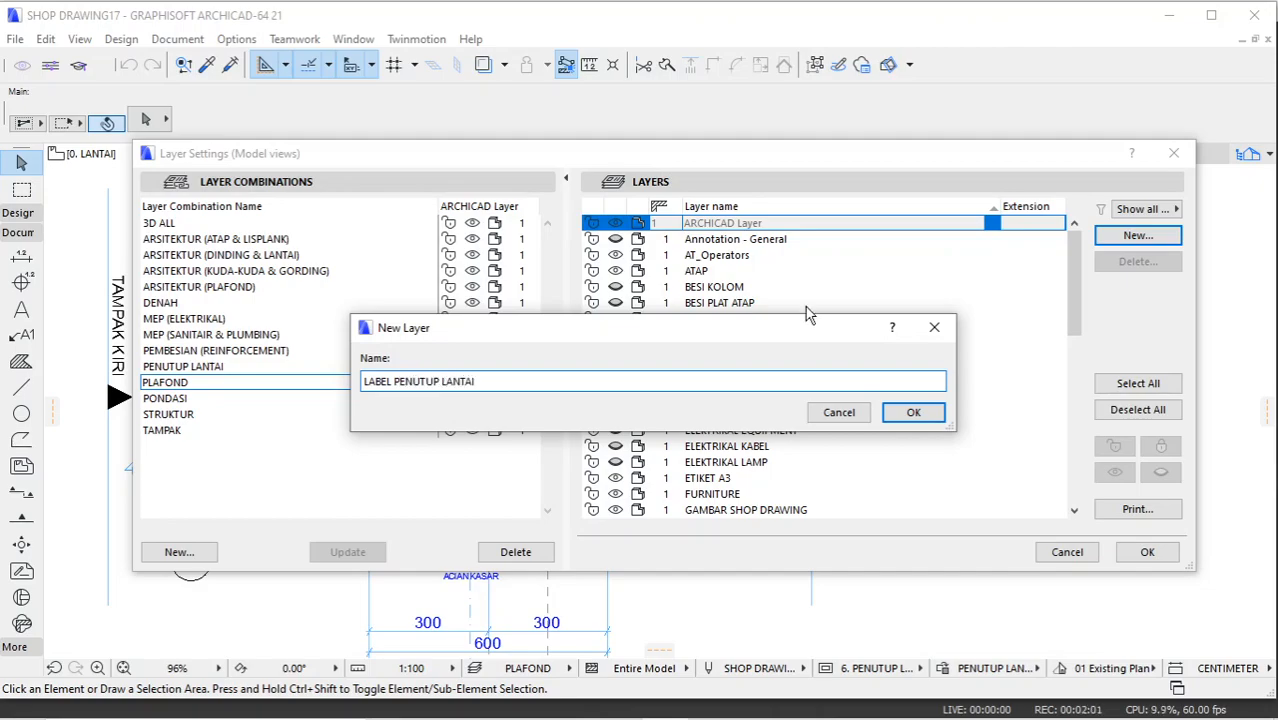
pyautogui.click(913, 412)
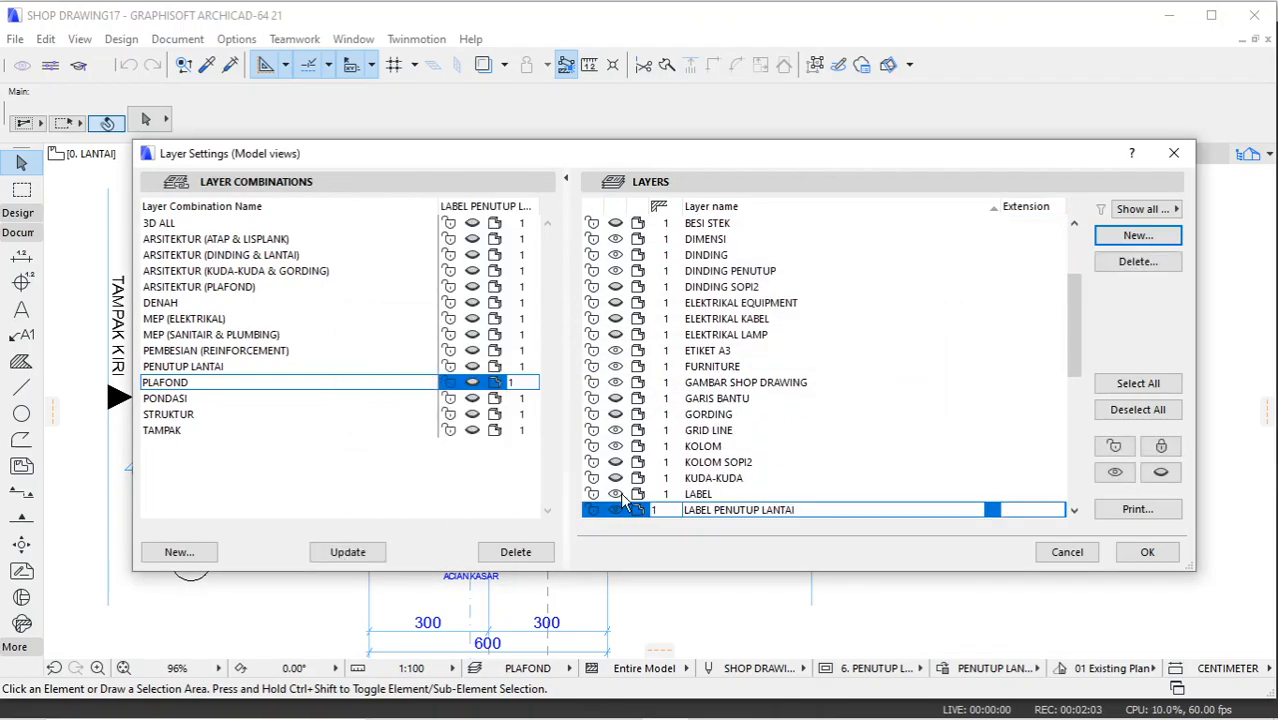
# Step: Hide the LABEL PENUTUP LANTAI layer in the PLAFOND combination, show it in the PENUTUP LANTAI combination, and apply the layer settings
pyautogui.click(350, 555)
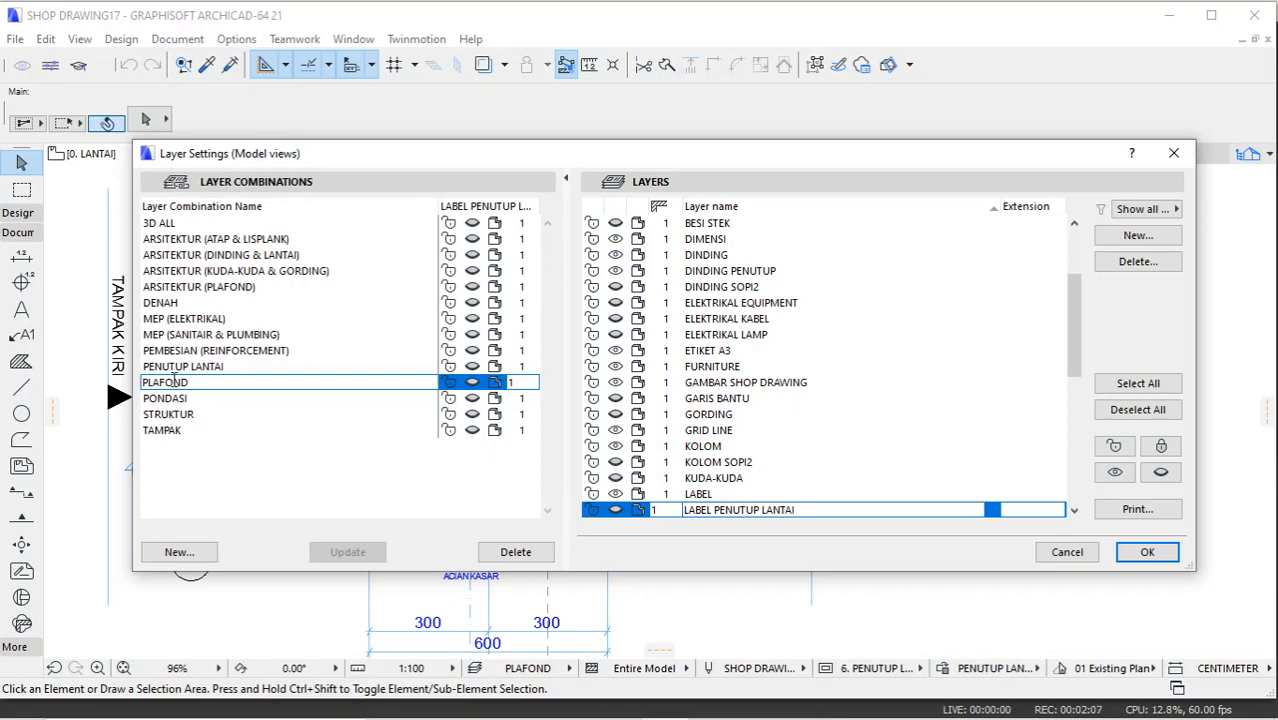
pyautogui.click(172, 366)
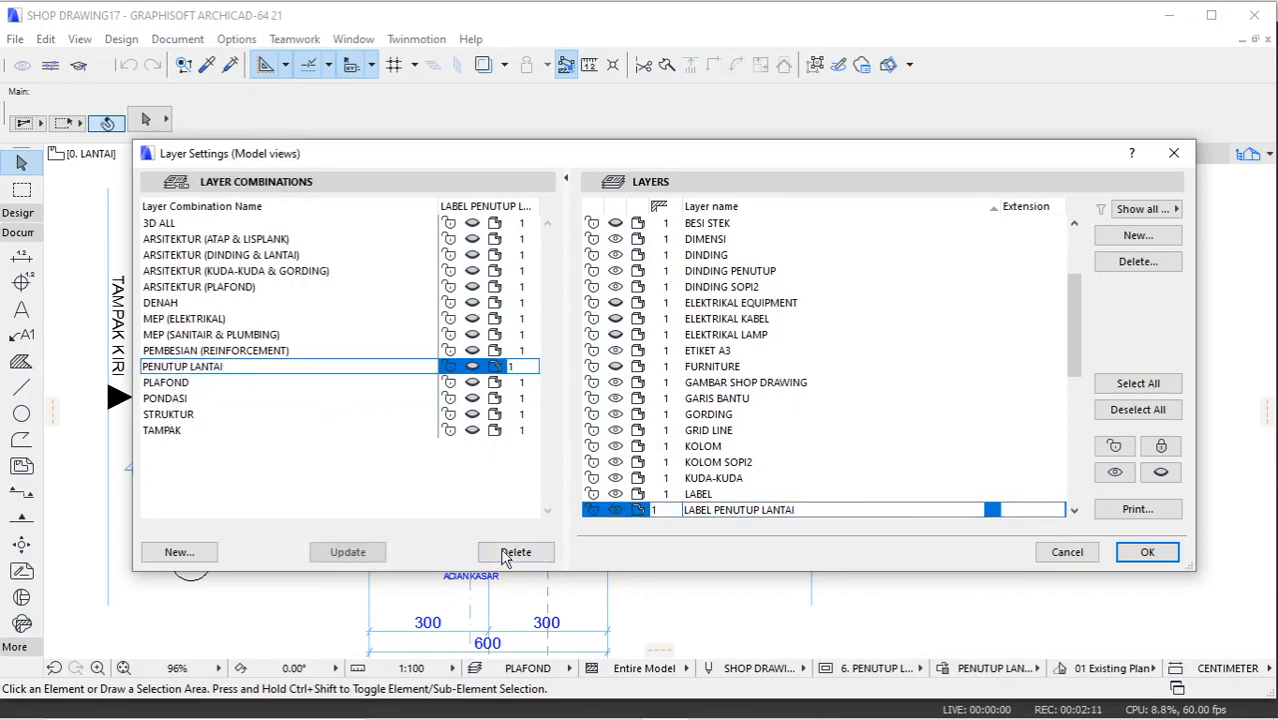
pyautogui.click(1147, 552)
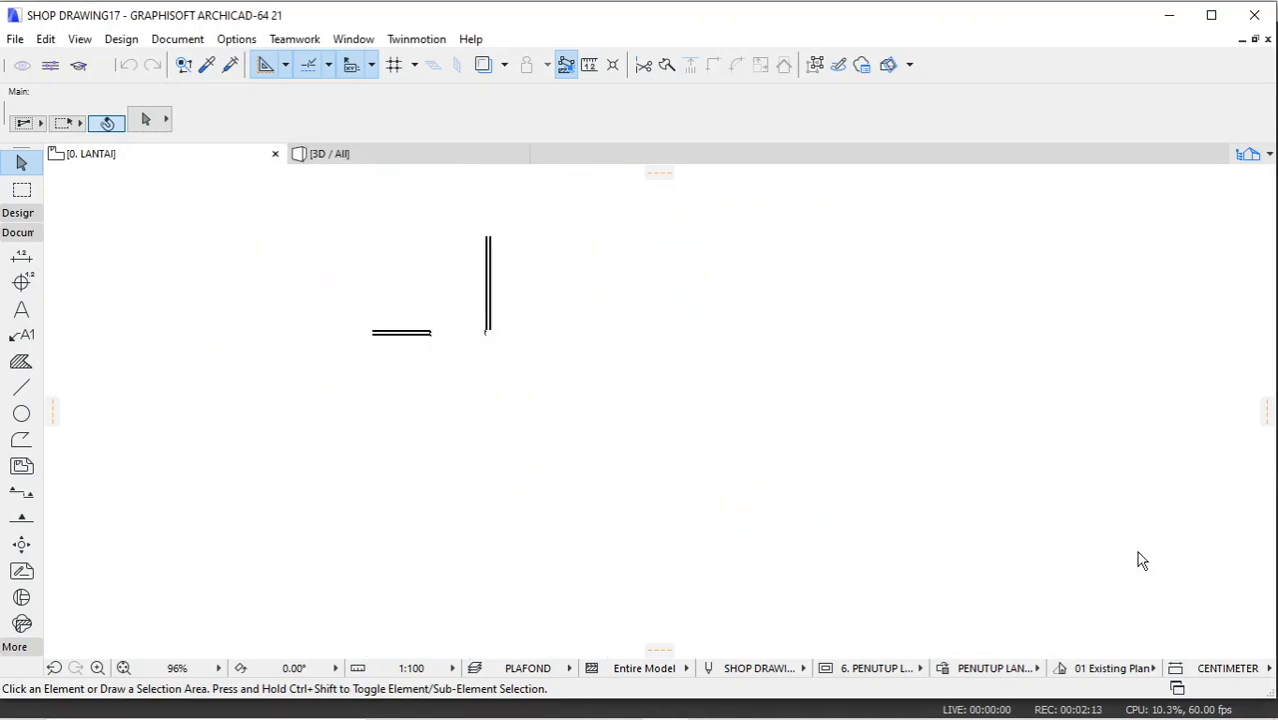
# Step: Switch the plan to the PLAFOND layer combination and select all Text elements with Find & Select
pyautogui.click(568, 668)
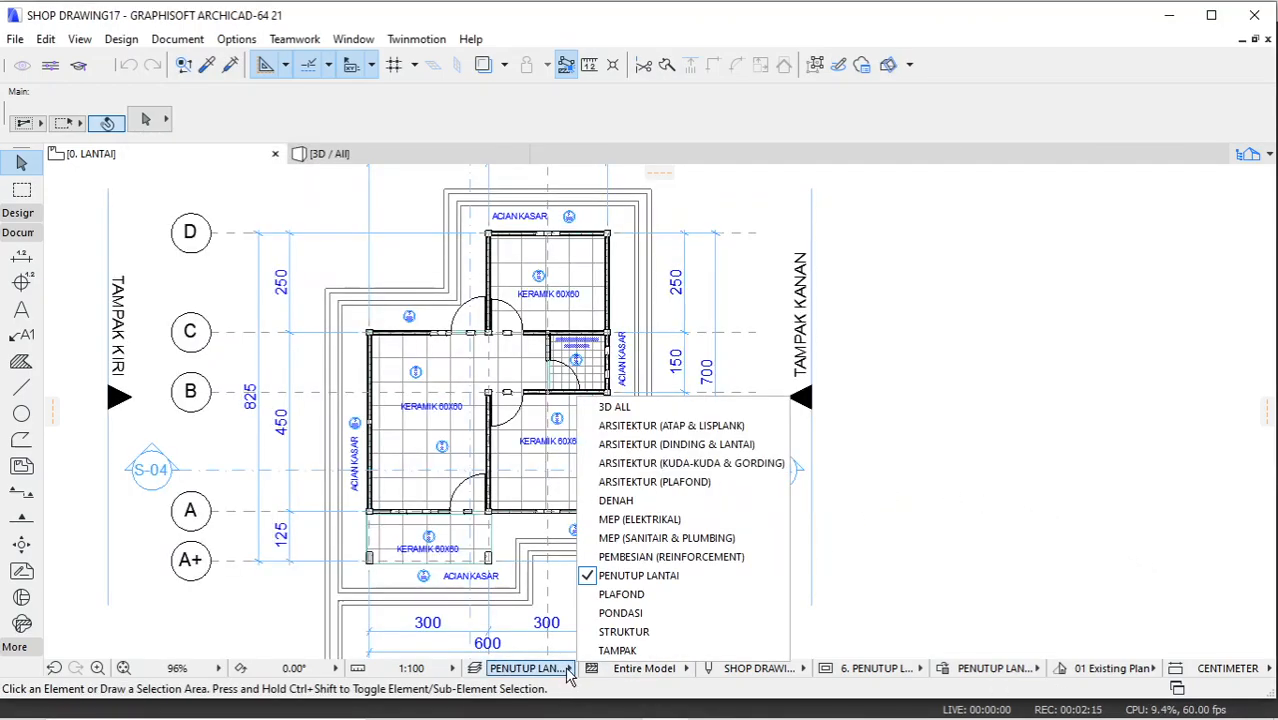
pyautogui.click(625, 596)
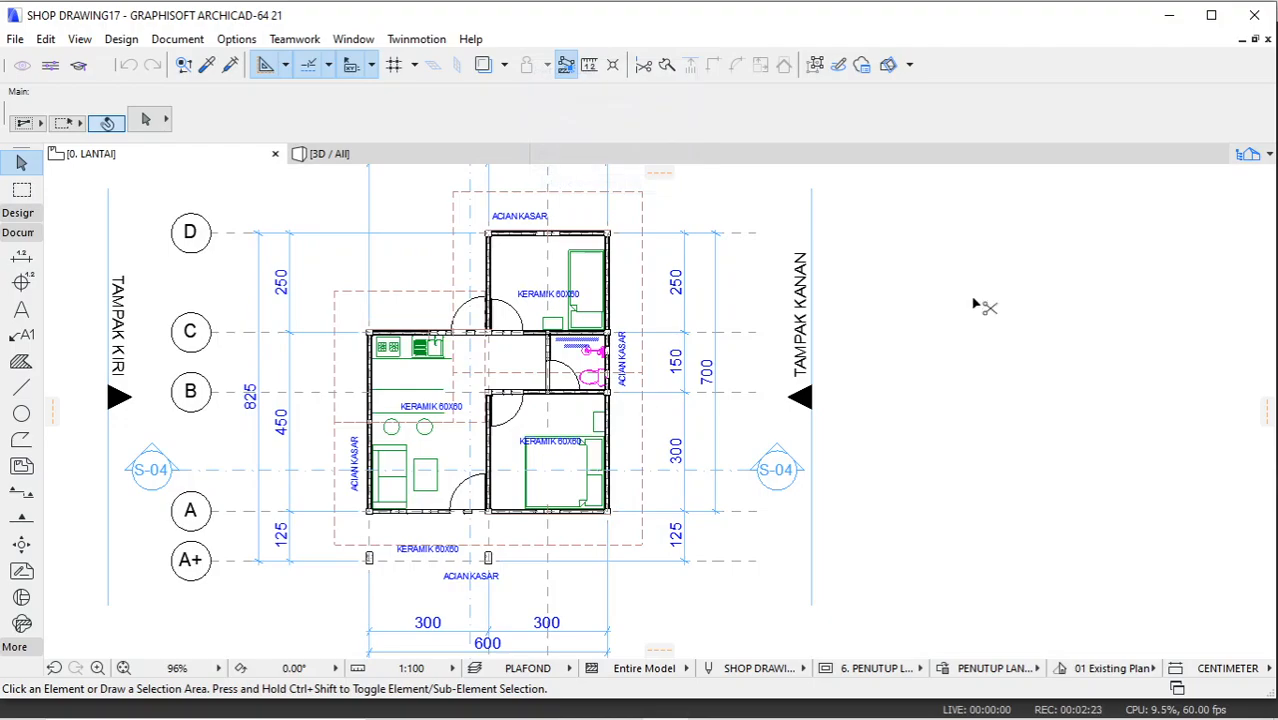
pyautogui.hotkey('ctrl', 'f')
pyautogui.click(1171, 258)
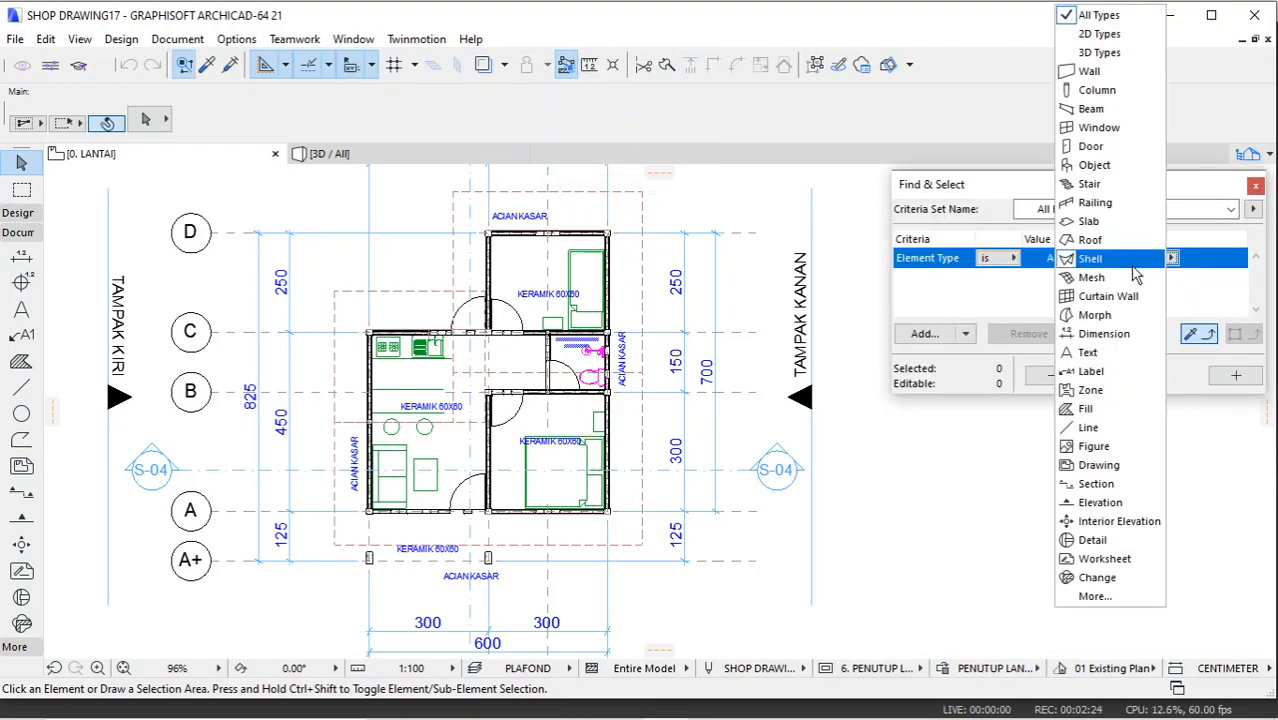
pyautogui.click(1091, 354)
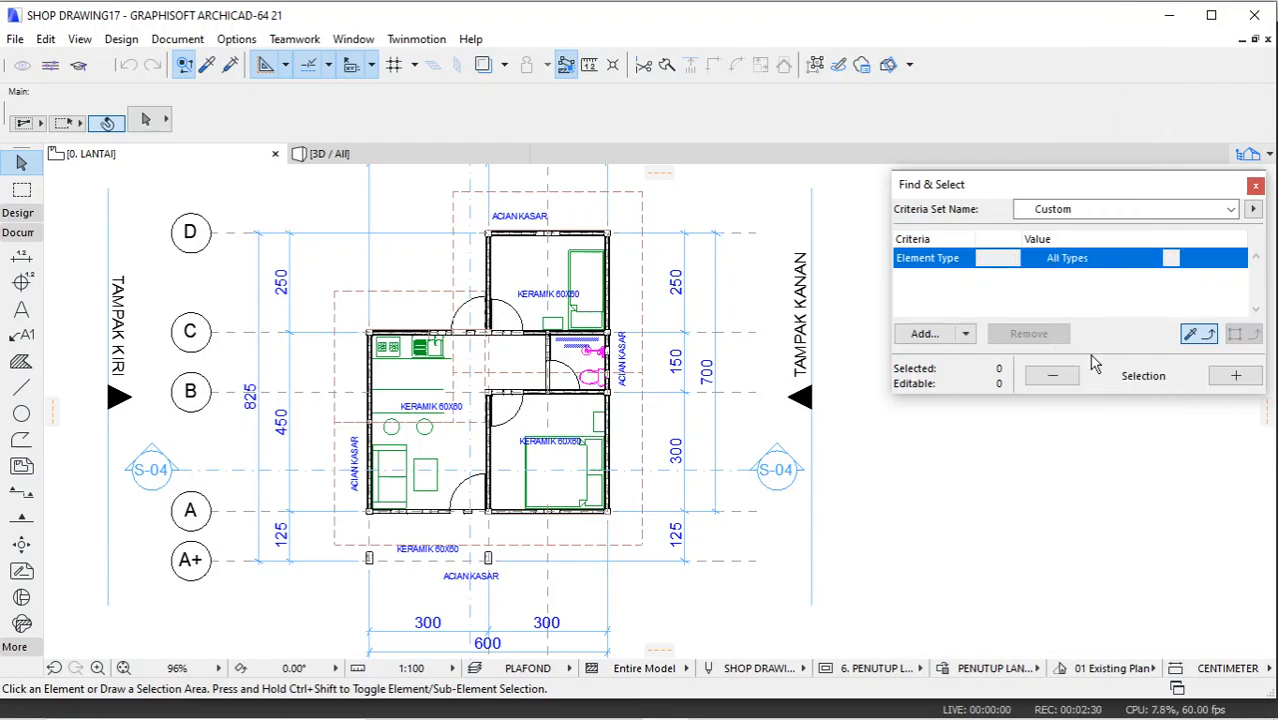
pyautogui.click(1235, 375)
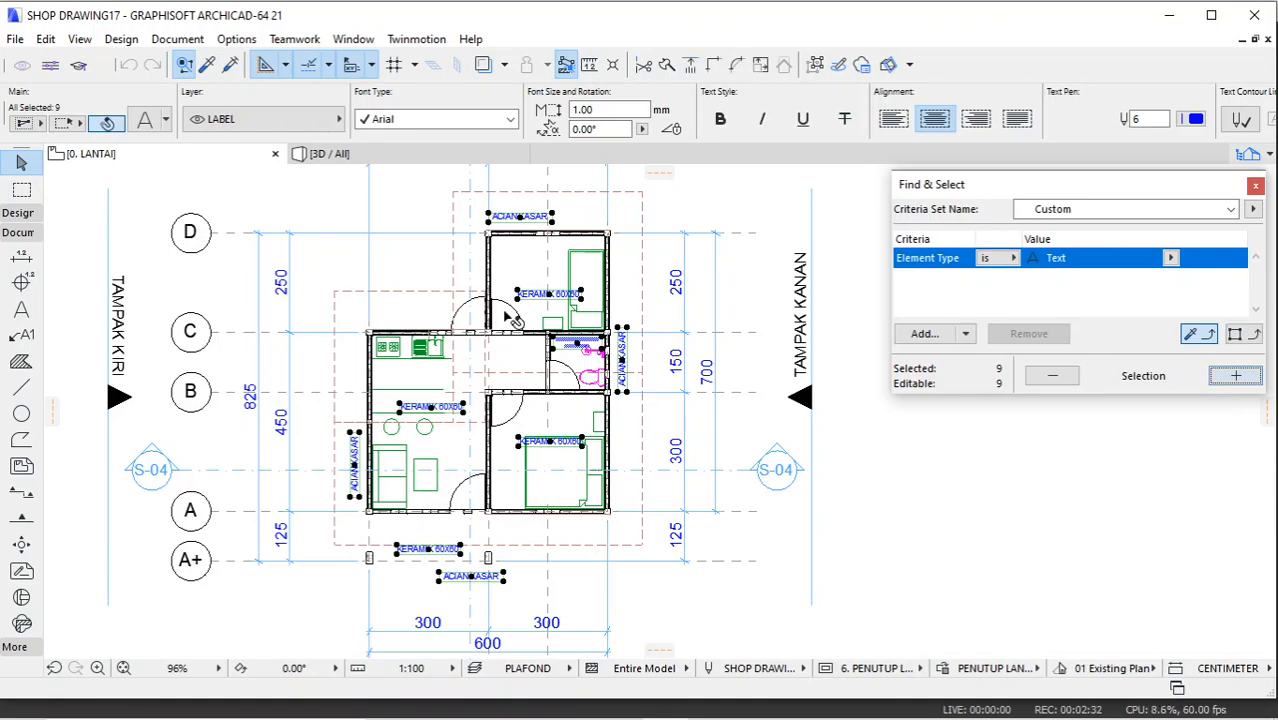
# Step: Move the selected text elements to the LABEL PENUTUP LANTAI layer and close Find & Select
pyautogui.click(272, 120)
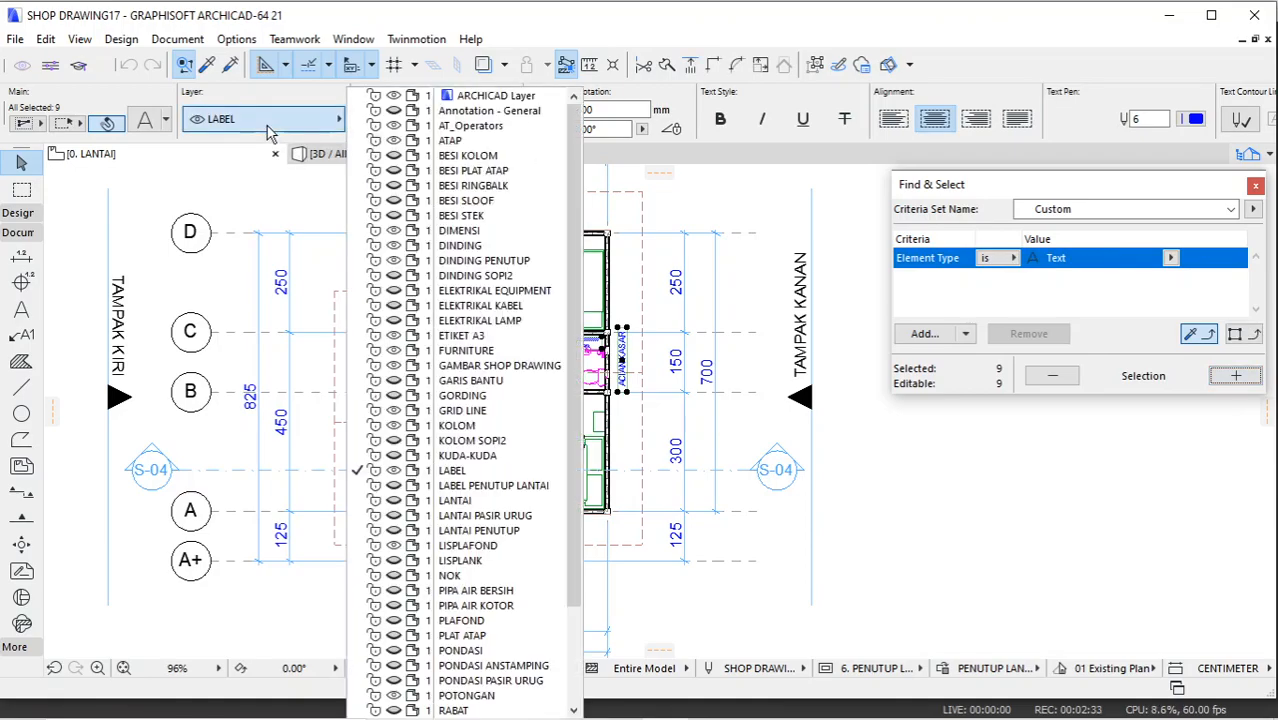
pyautogui.click(492, 485)
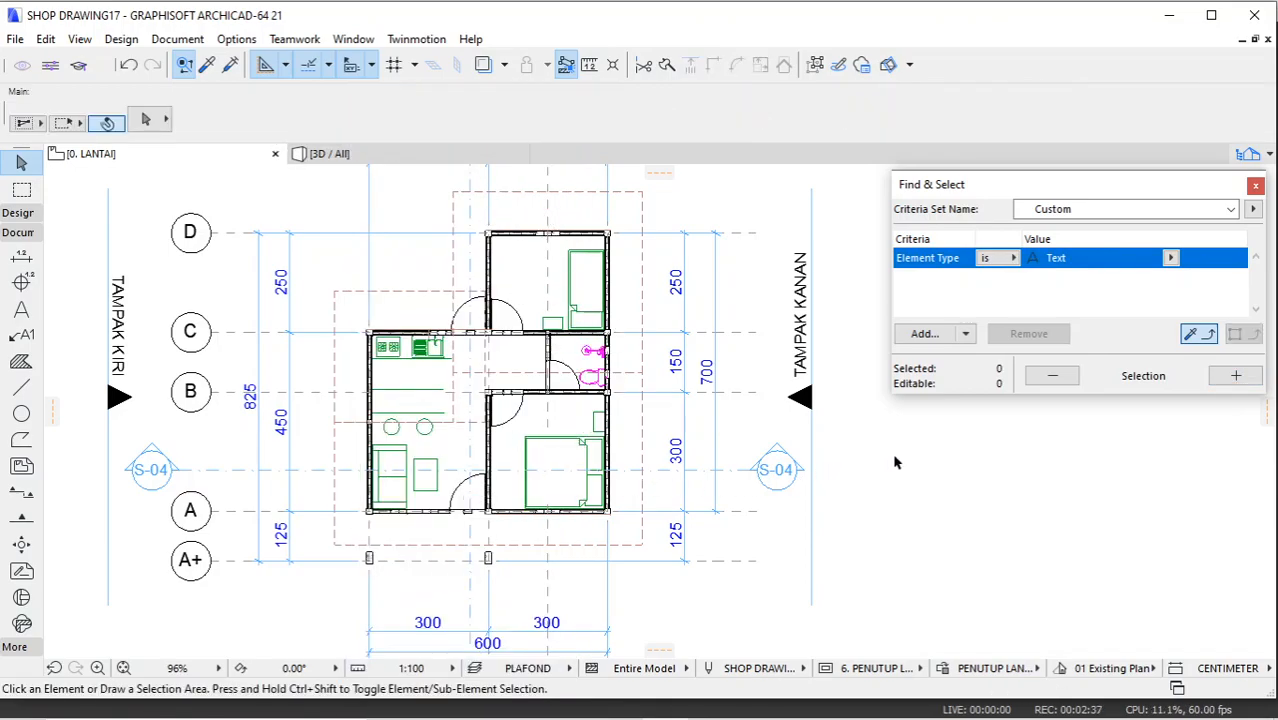
pyautogui.click(1256, 188)
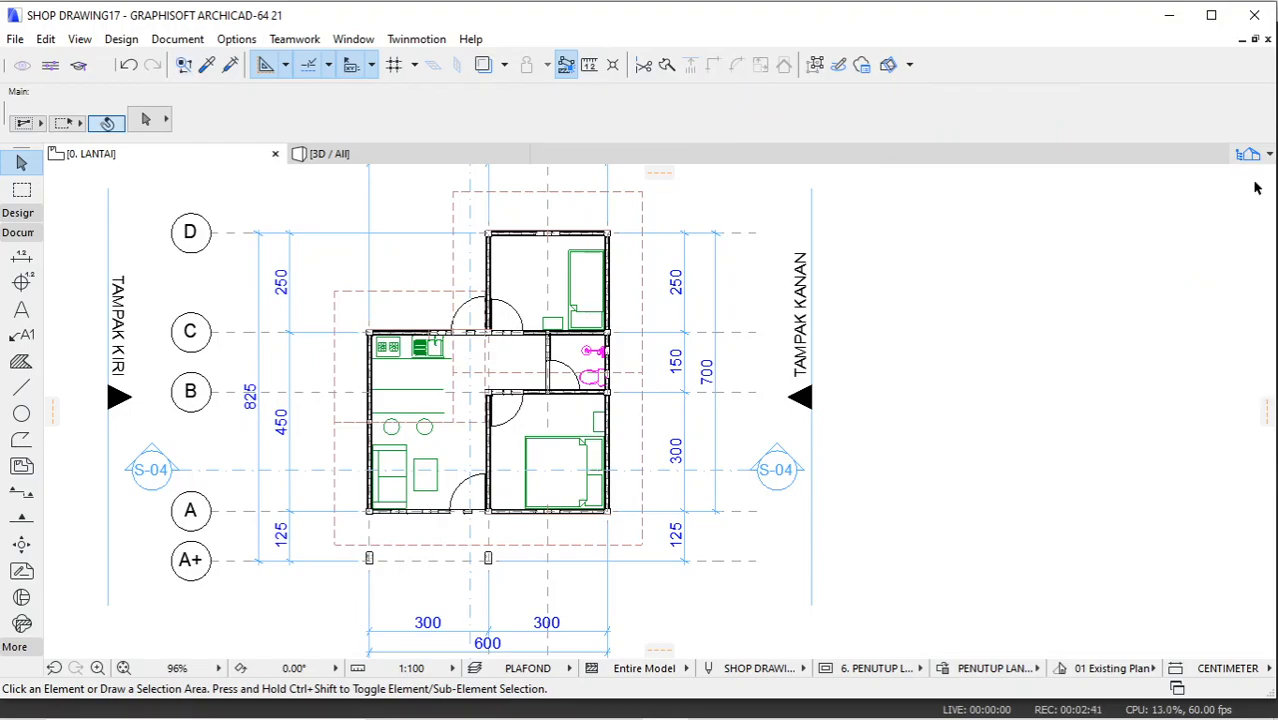
# Step: Show the PLAFOND layer in the PLAFOND layer combination, update the combination and apply the layer settings
pyautogui.scroll(-1, 655, 322)
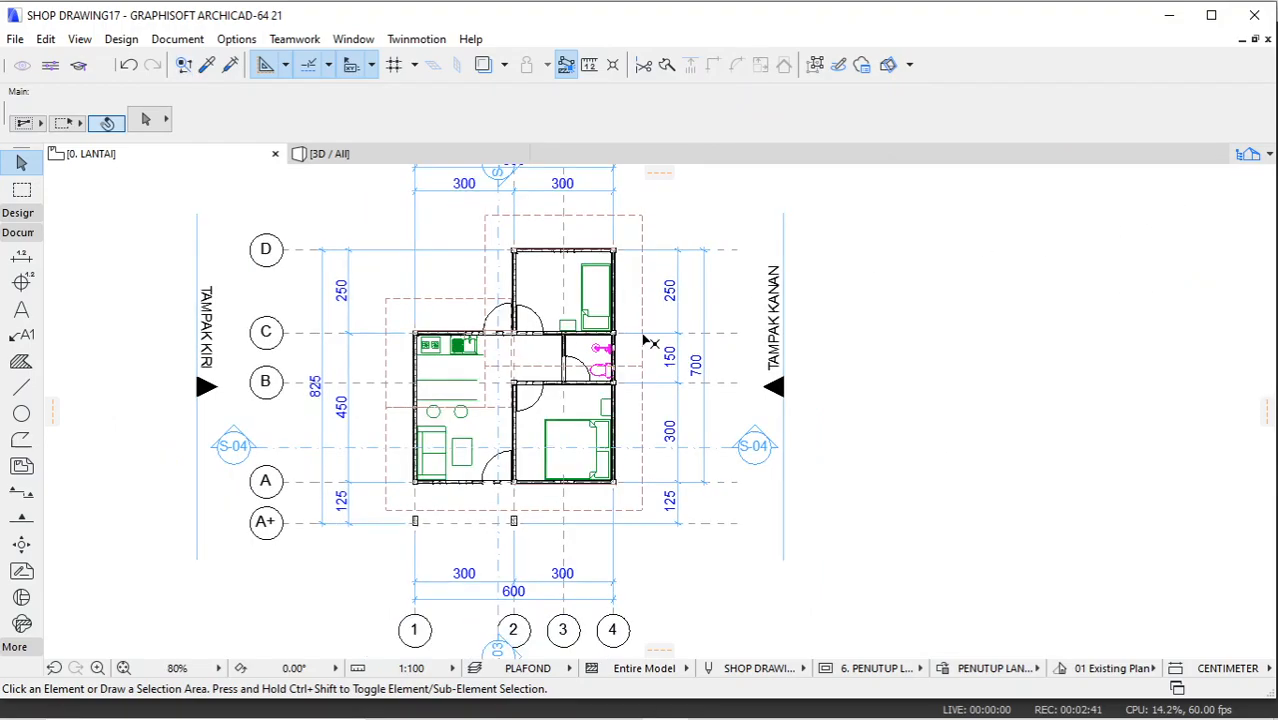
pyautogui.click(475, 668)
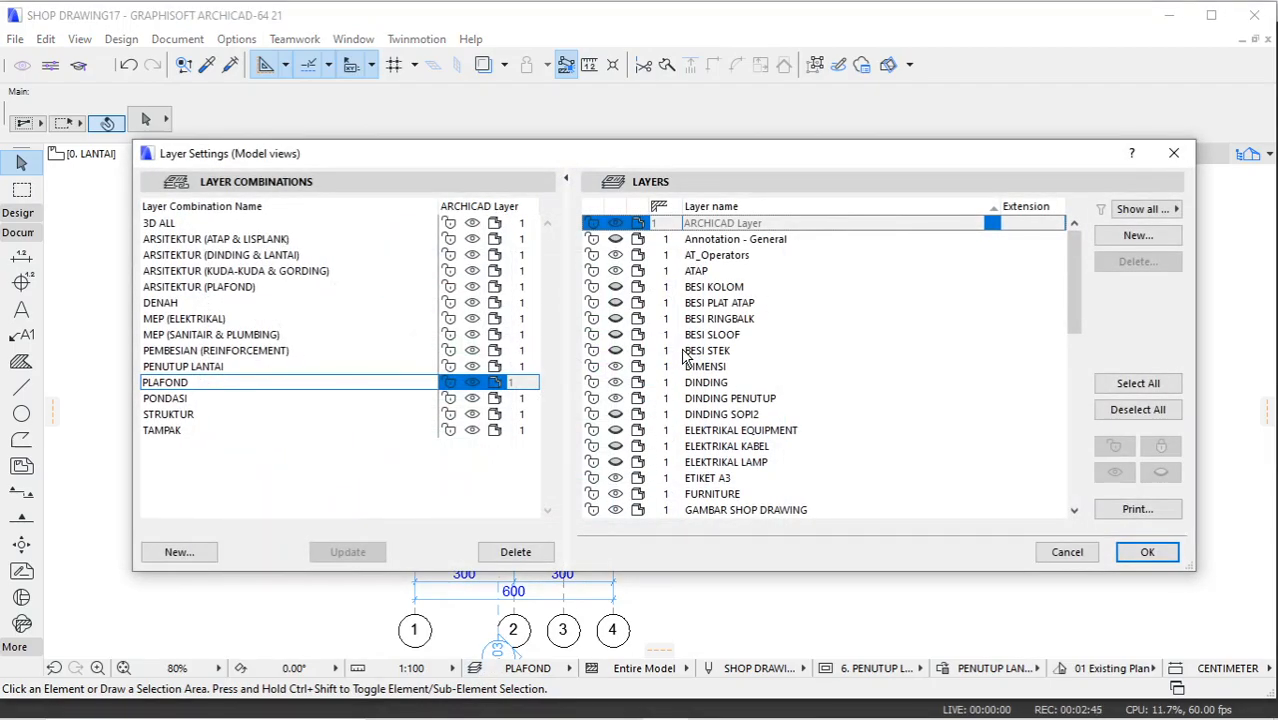
pyautogui.scroll(-5, 686, 357)
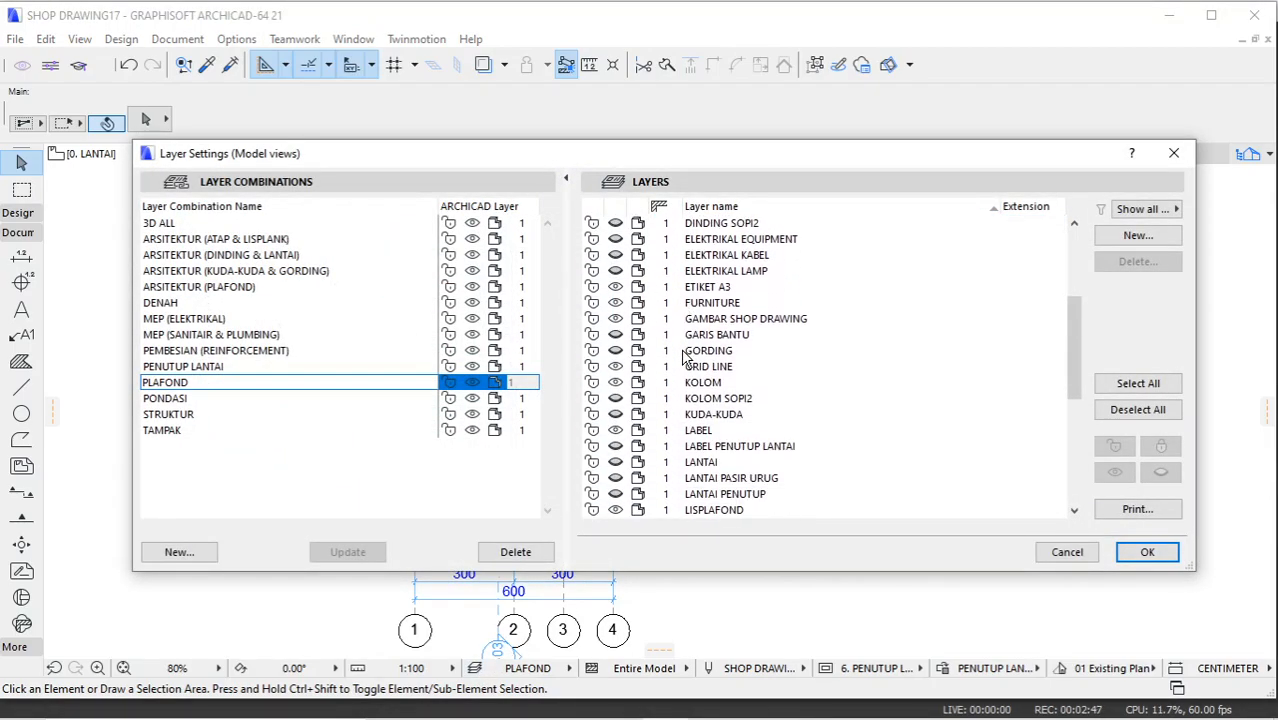
pyautogui.scroll(-1, 686, 357)
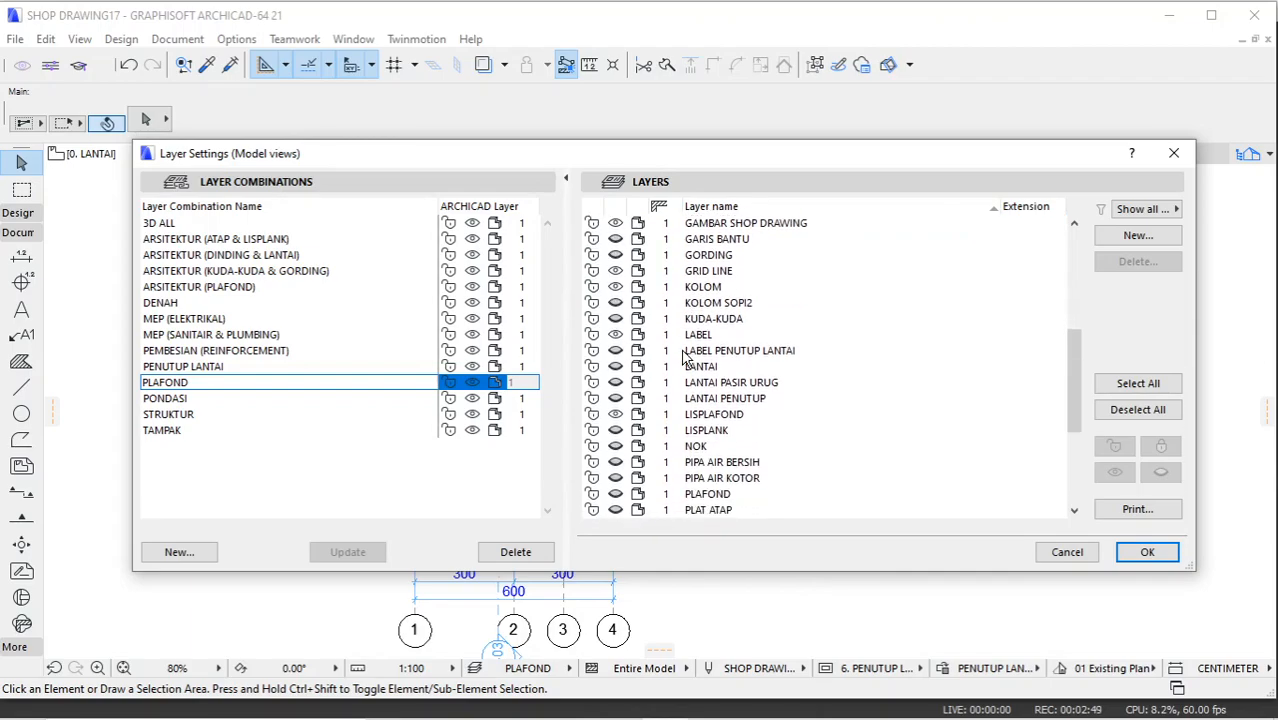
pyautogui.scroll(-3, 686, 357)
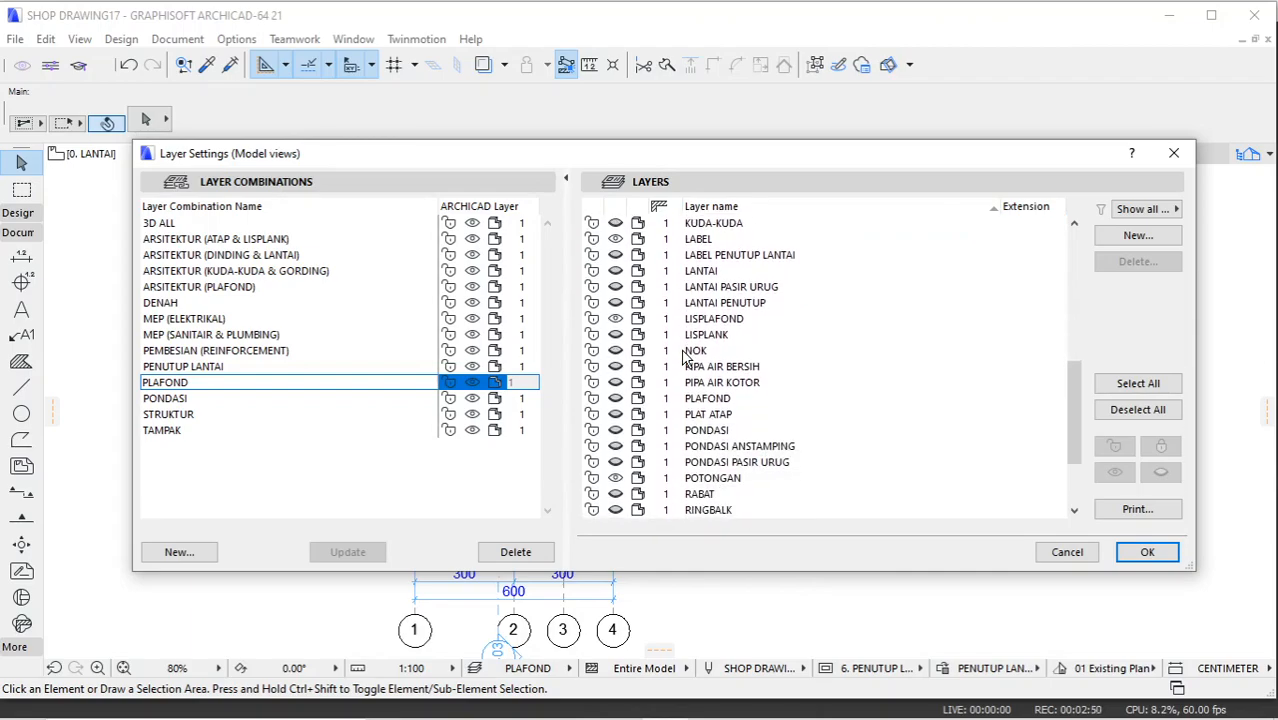
pyautogui.click(612, 398)
pyautogui.click(355, 561)
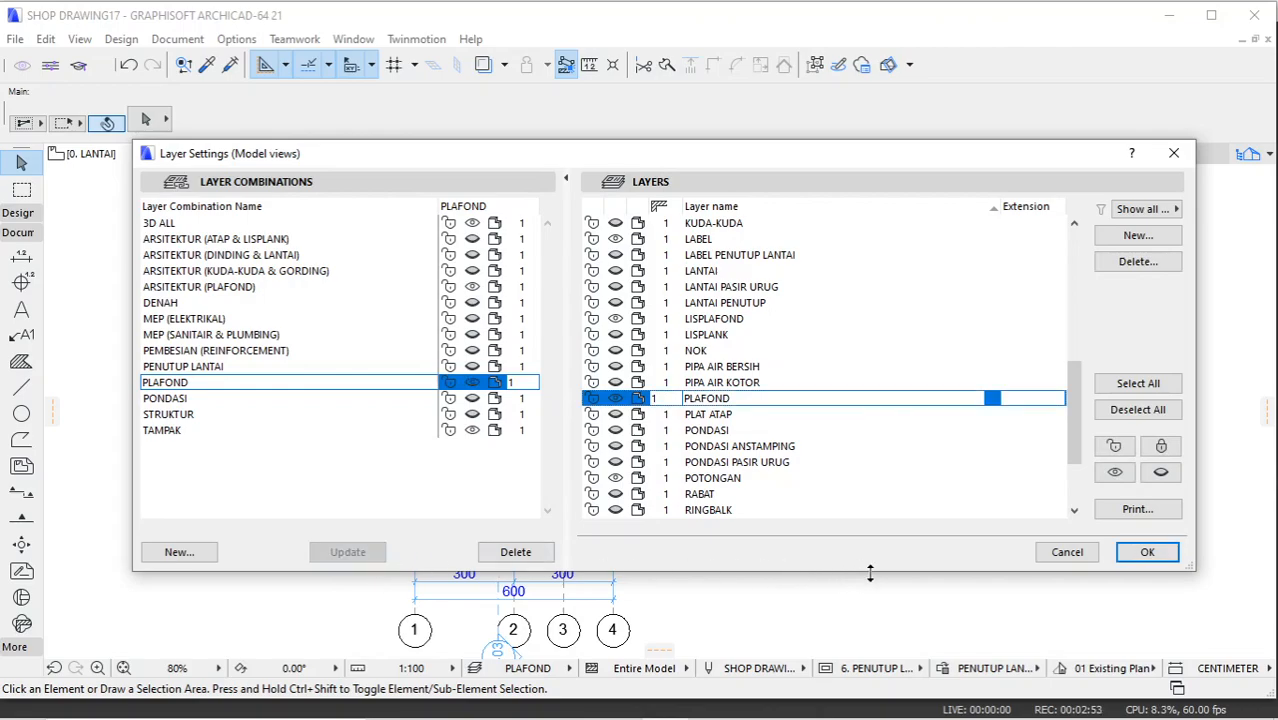
pyautogui.click(1146, 552)
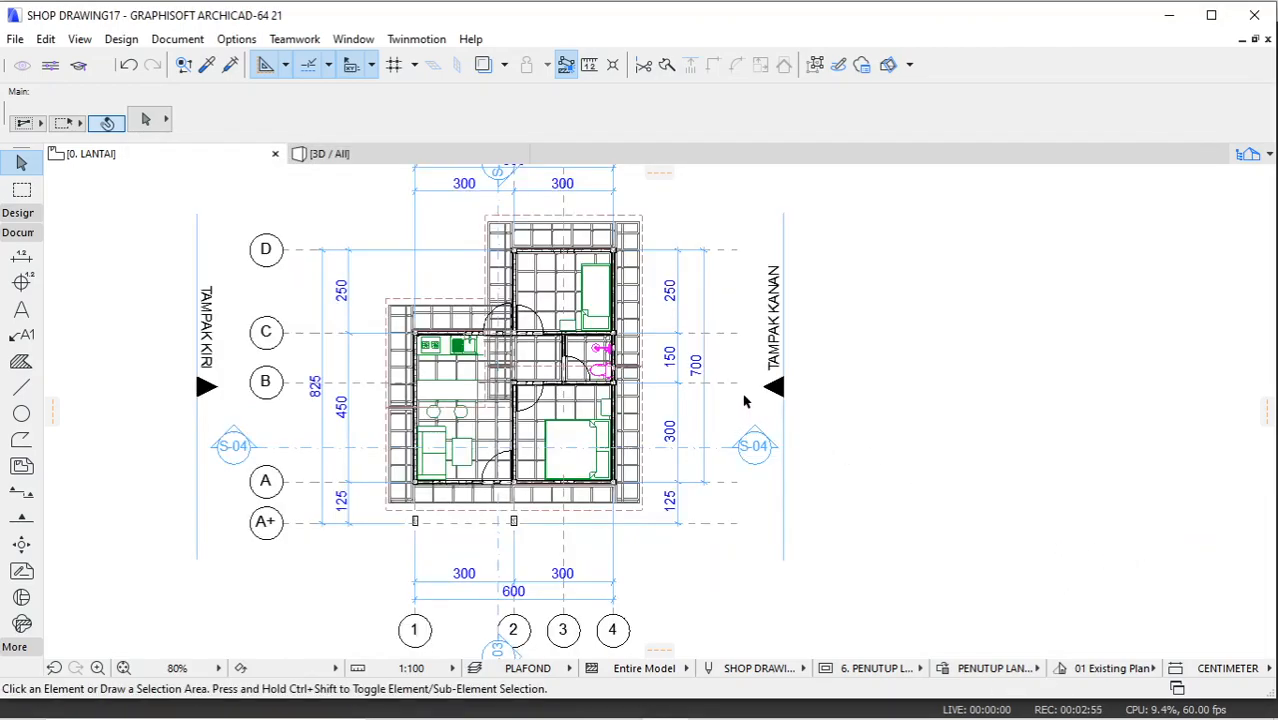
# Step: Select all Object elements on the floor plan with Find & Select
pyautogui.scroll(4, 468, 348)
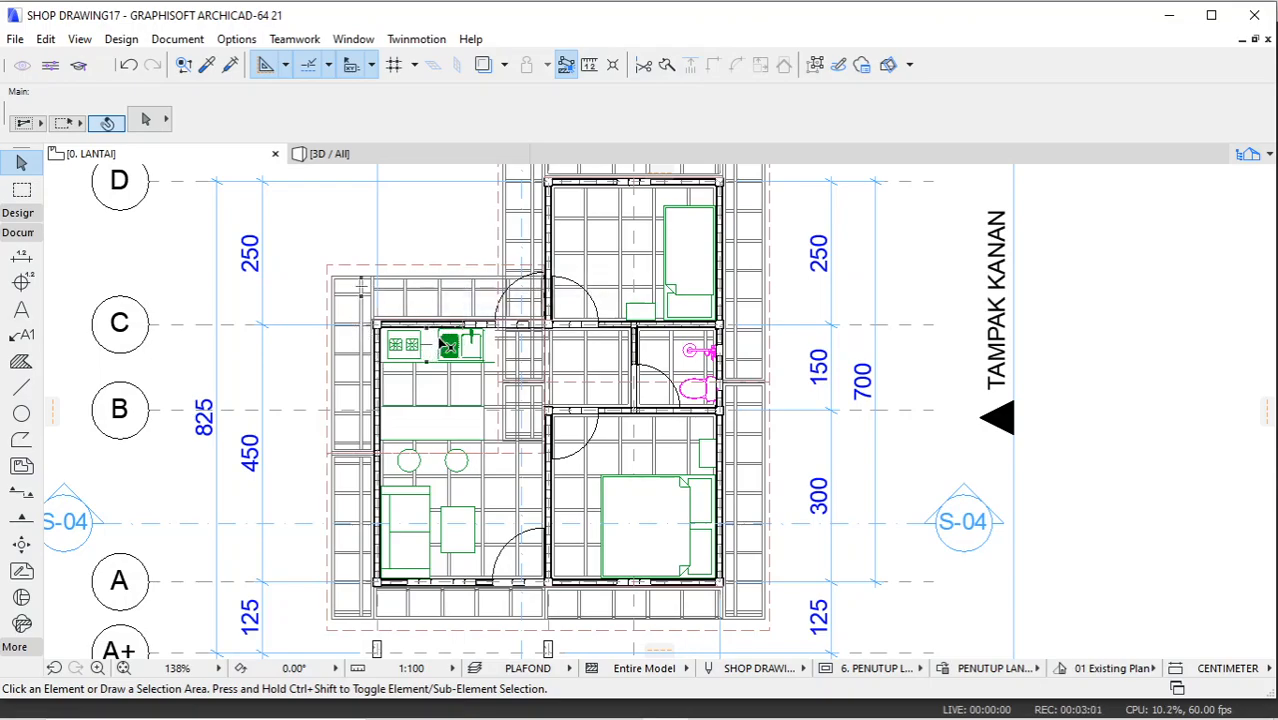
pyautogui.scroll(5, 445, 345)
pyautogui.scroll(-6, 472, 360)
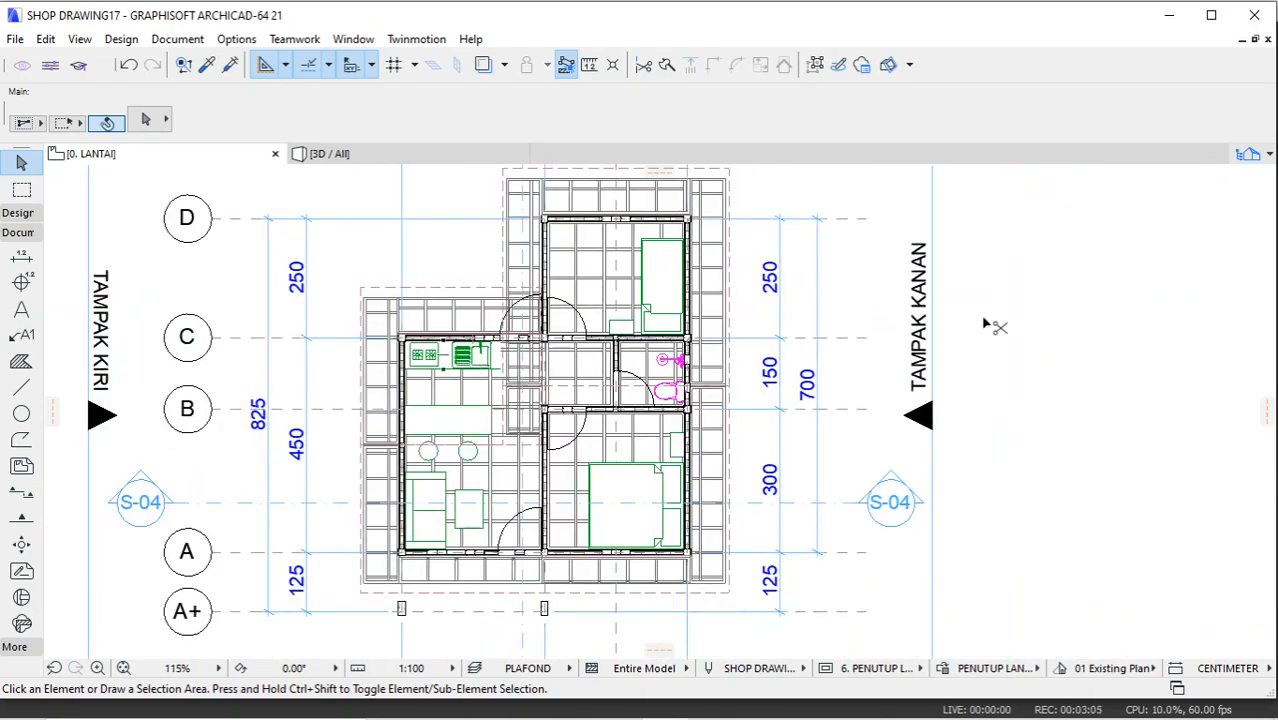
pyautogui.hotkey('ctrl', 'f')
pyautogui.click(1171, 259)
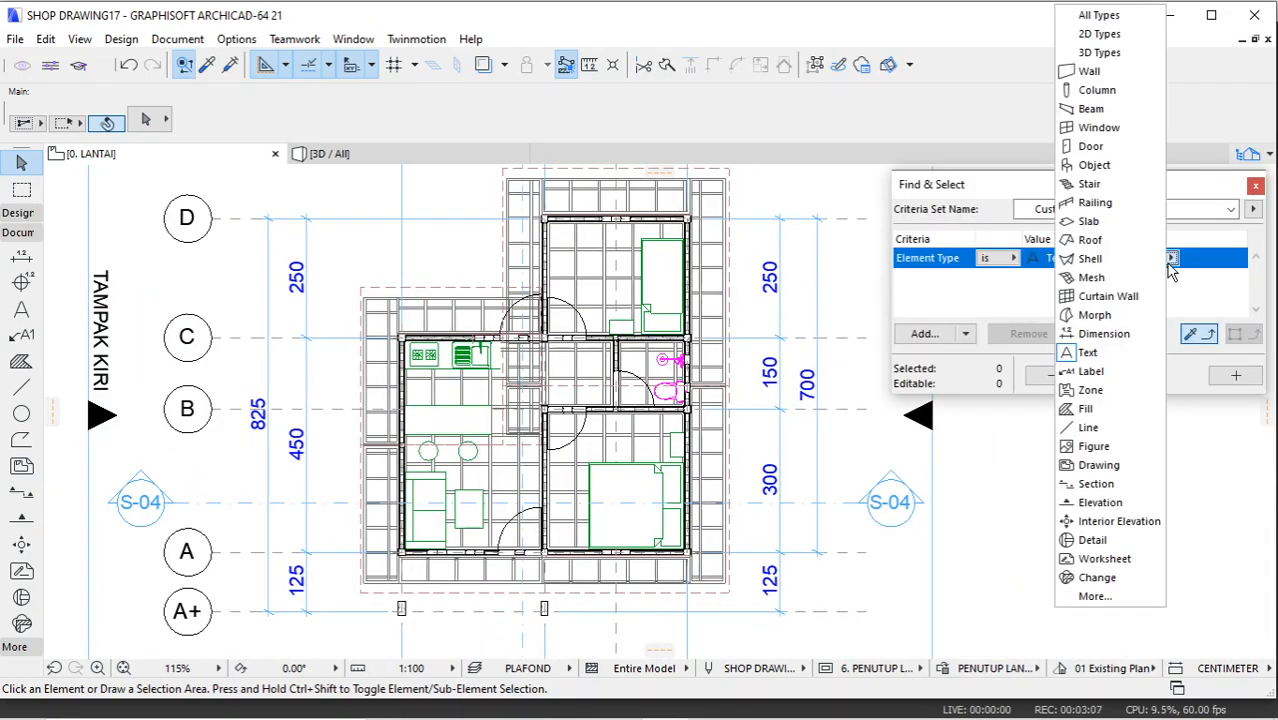
pyautogui.click(1094, 165)
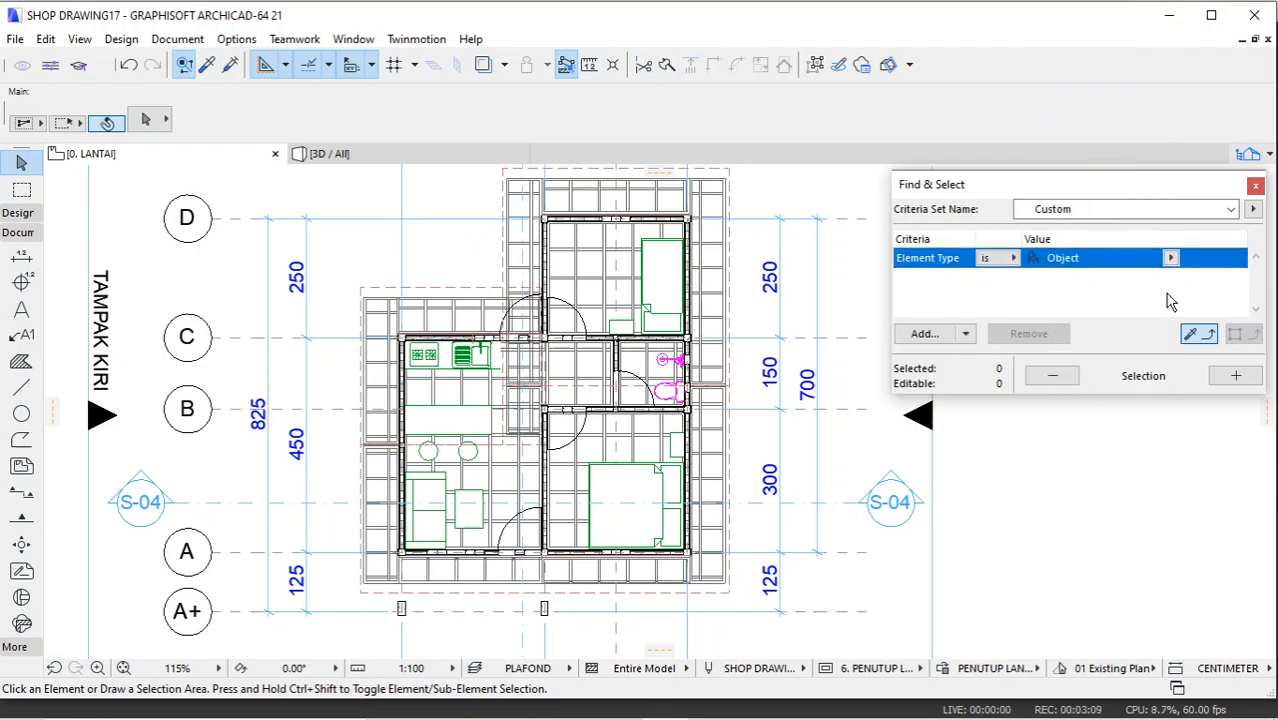
pyautogui.click(1236, 375)
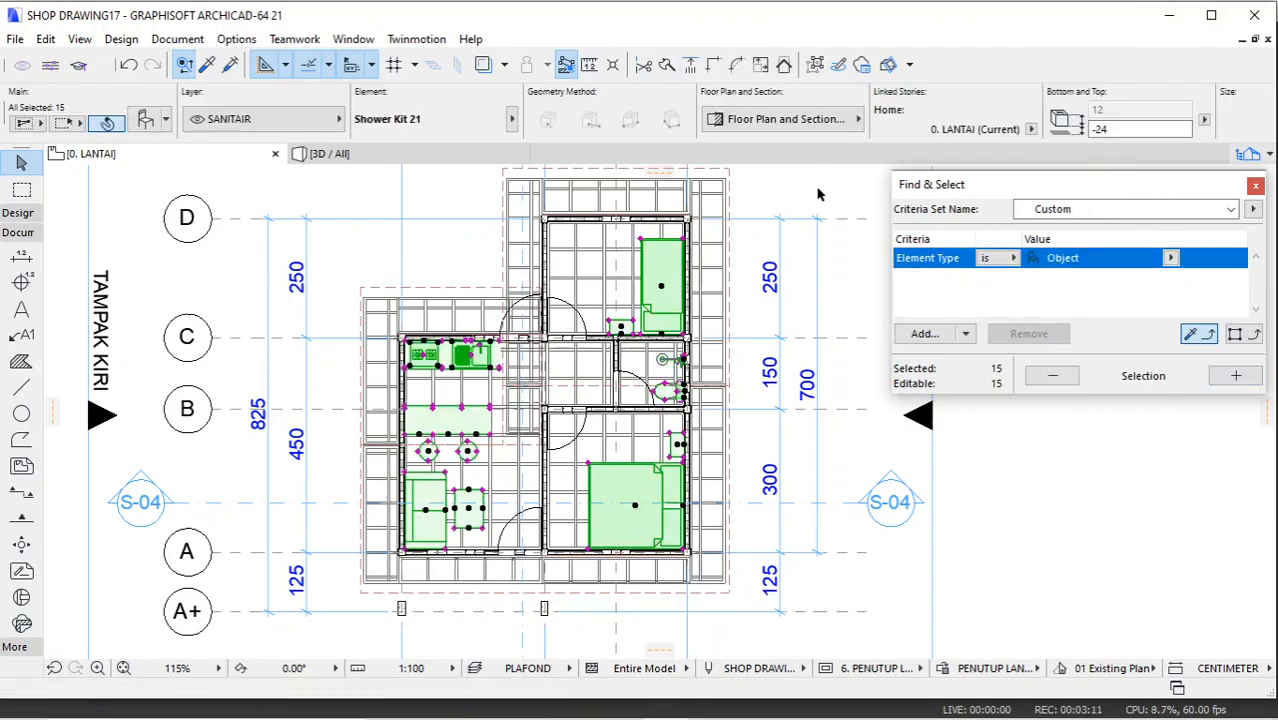
# Step: Send the selected furniture and sanitary objects to the back of the display order and deselect them
pyautogui.rightClick(818, 194)
pyautogui.moveTo(880, 426)
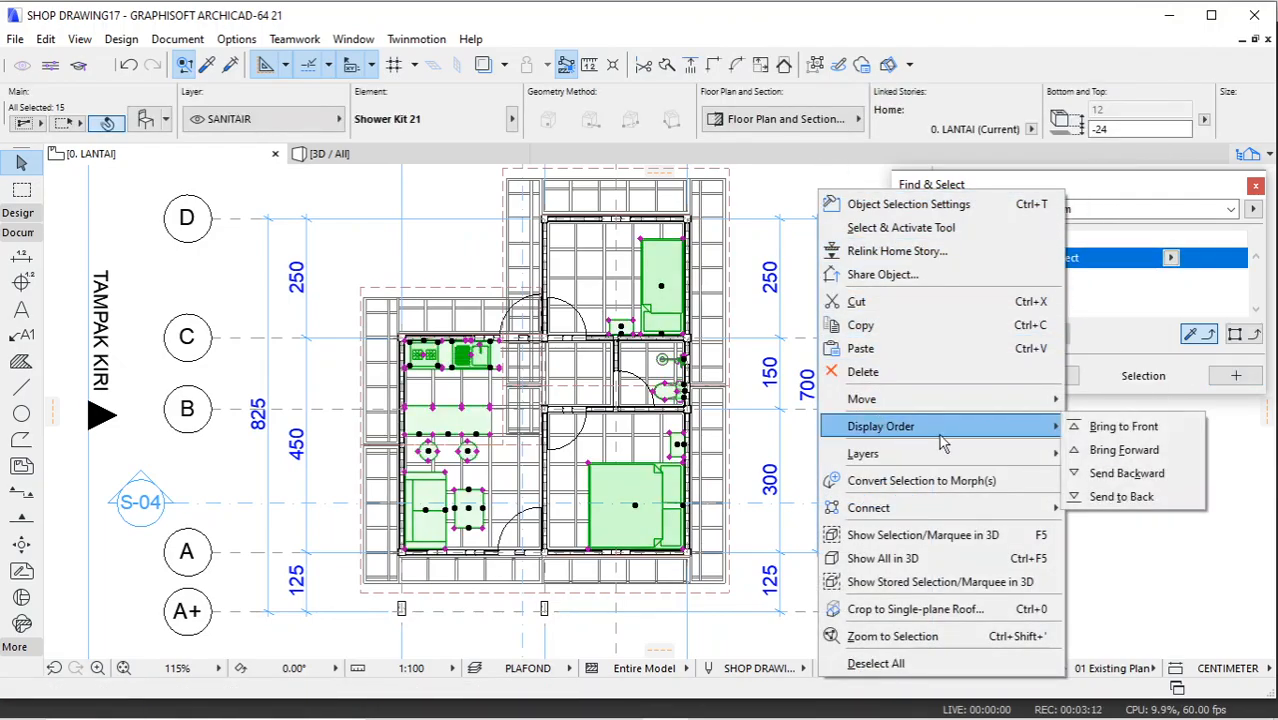
pyautogui.click(1102, 483)
pyautogui.rightClick(795, 195)
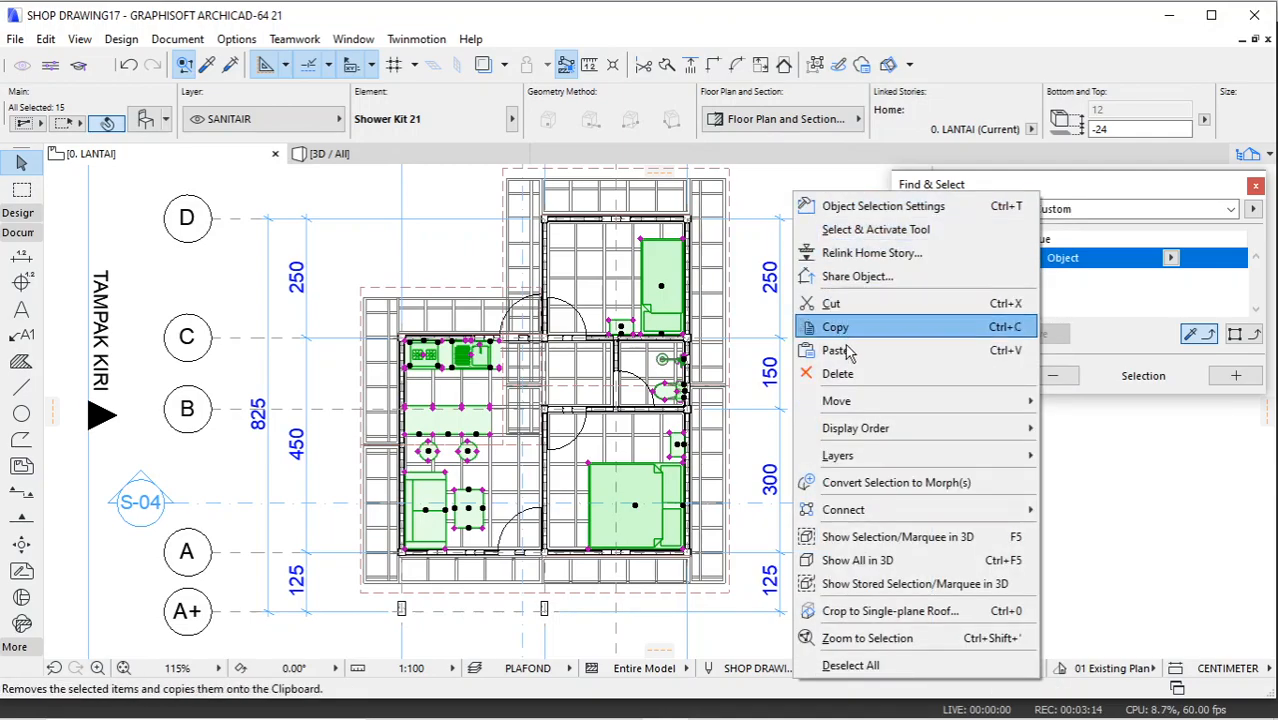
pyautogui.moveTo(880, 428)
pyautogui.click(1080, 497)
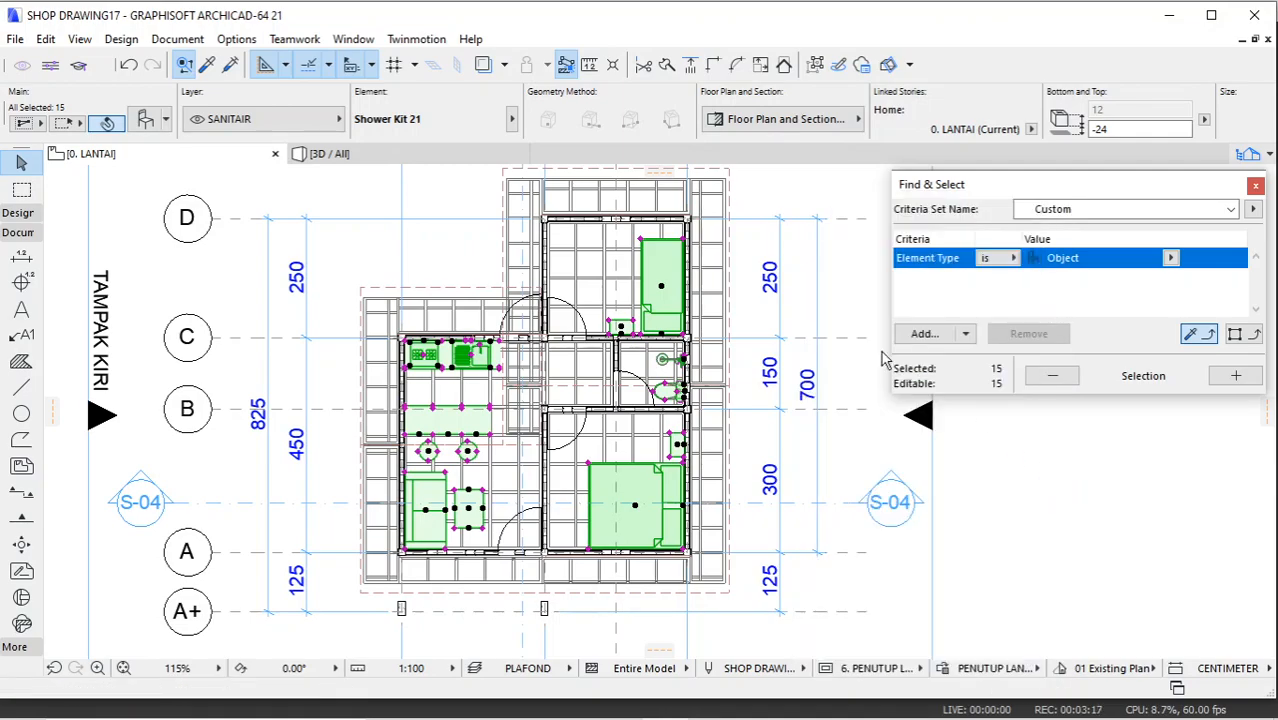
pyautogui.click(792, 192)
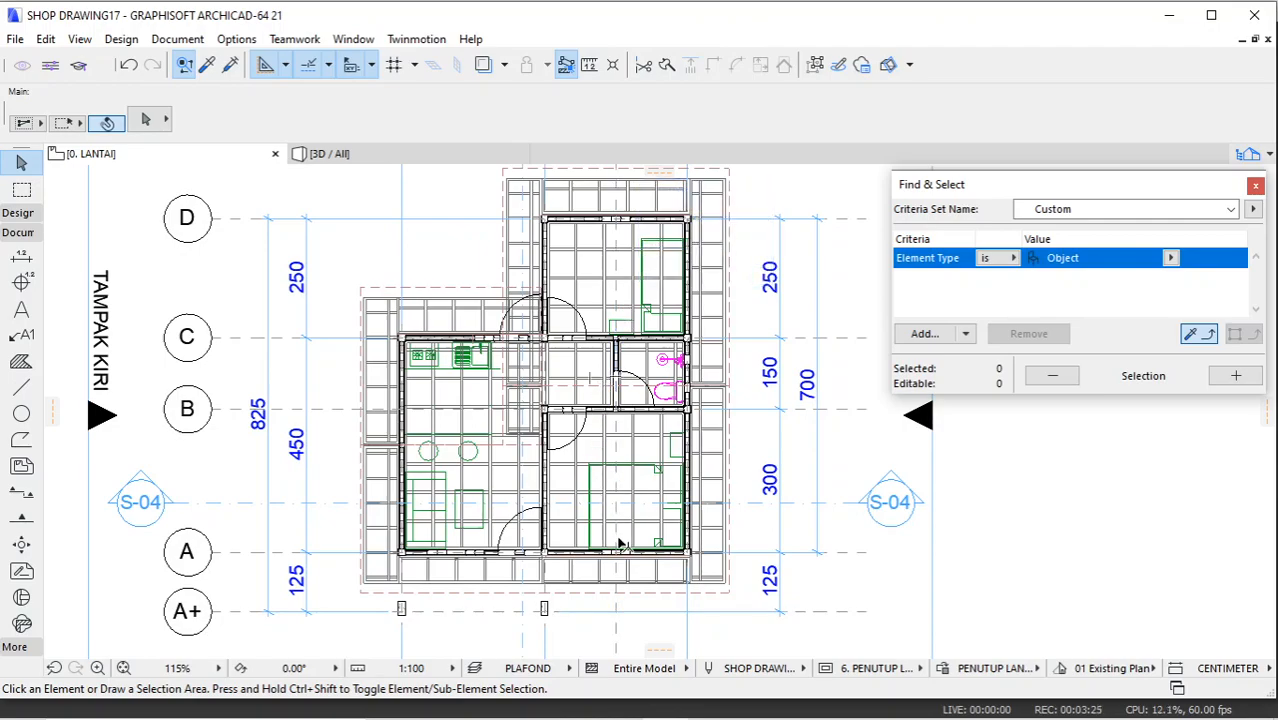
# Step: Rename the 6. PENUTUP LANTAI model view option combination to 6. PENUTUP LANTAI & PLAFOND and apply it
pyautogui.click(828, 670)
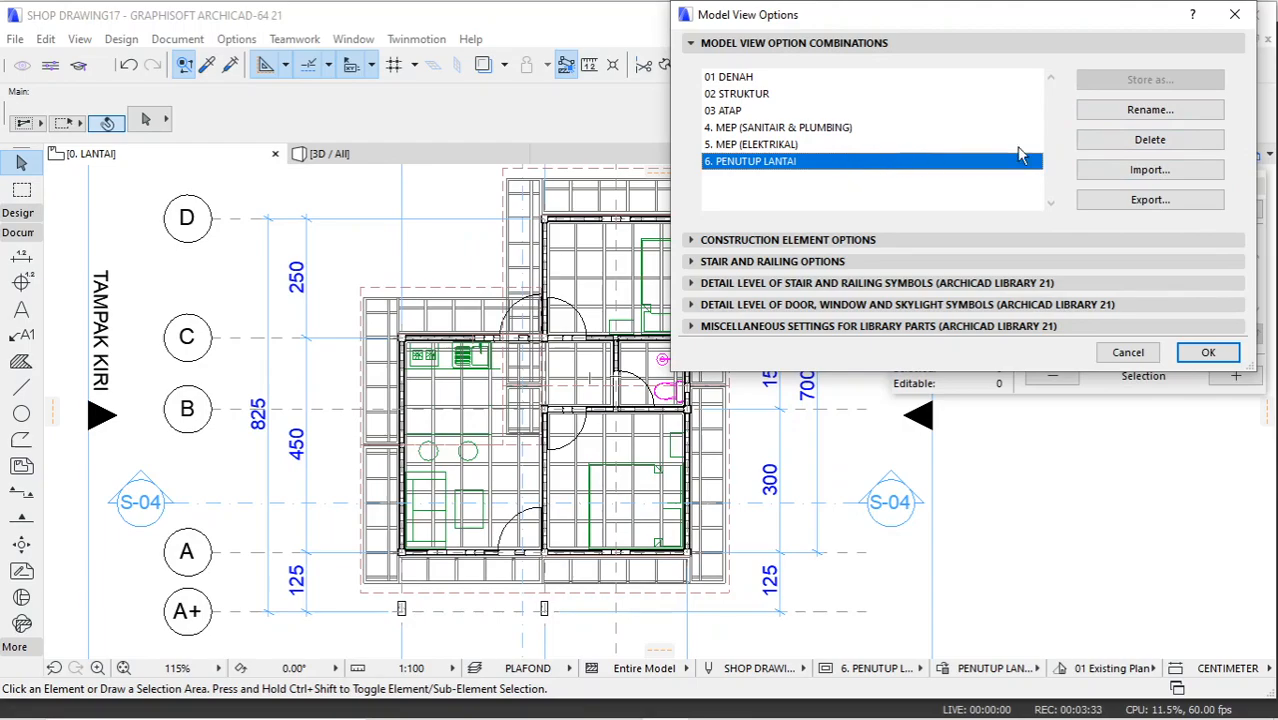
pyautogui.click(1101, 114)
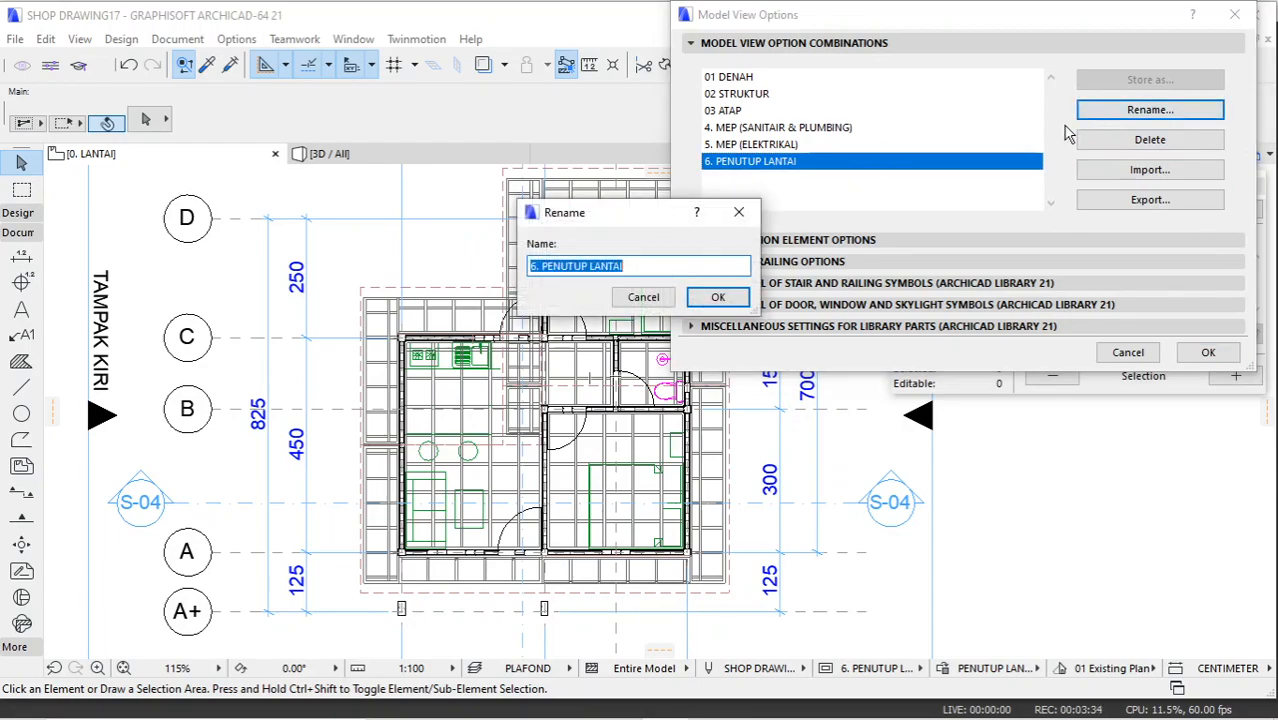
pyautogui.click(645, 268)
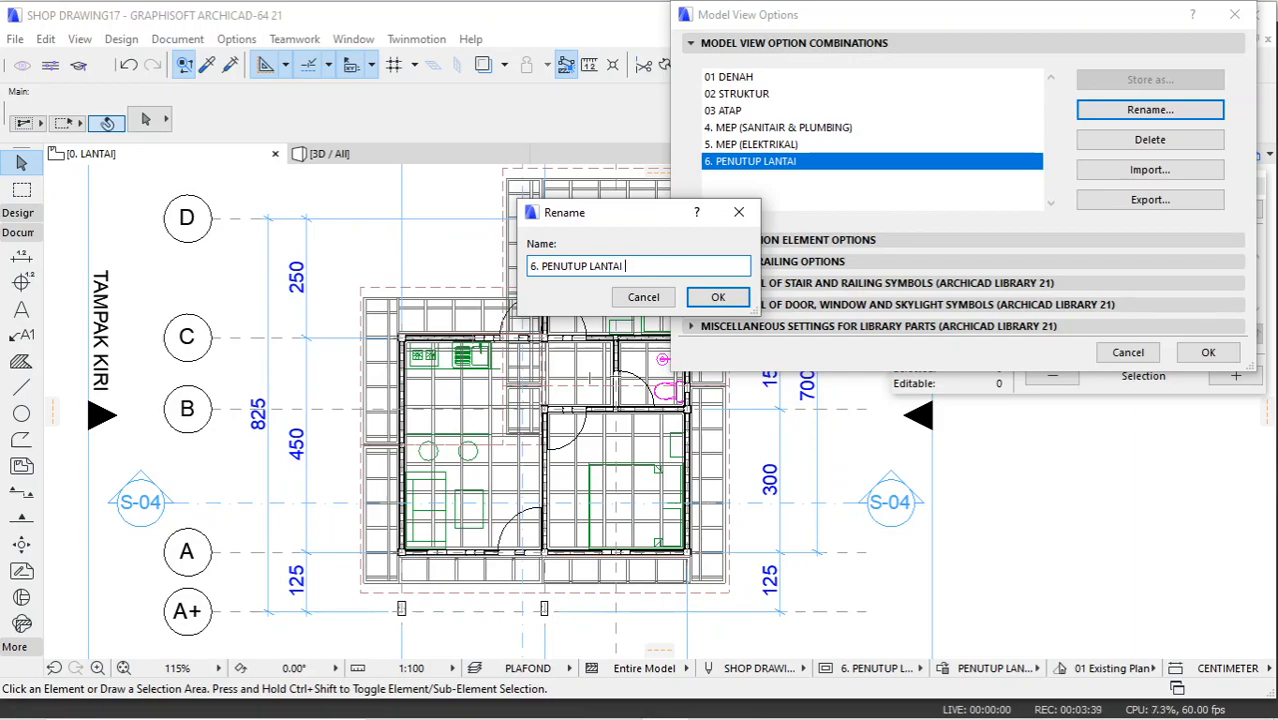
pyautogui.write('& PLAFOND')
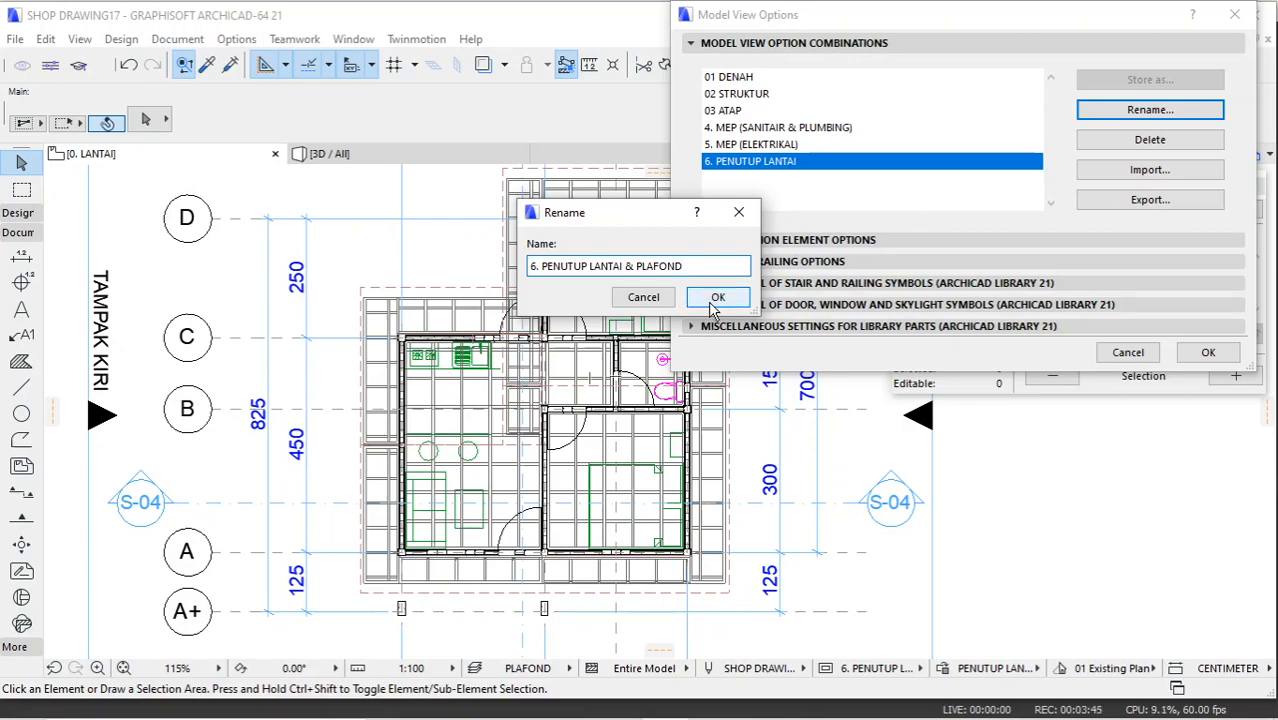
pyautogui.click(716, 298)
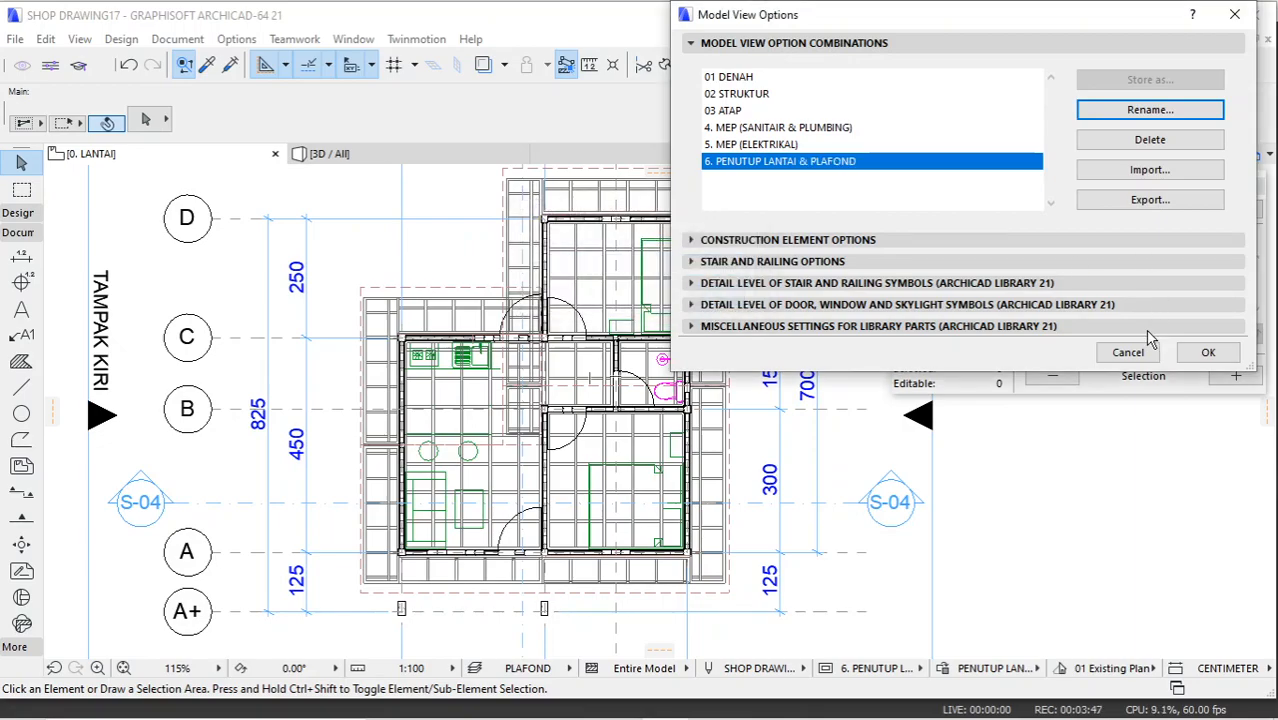
pyautogui.click(1207, 352)
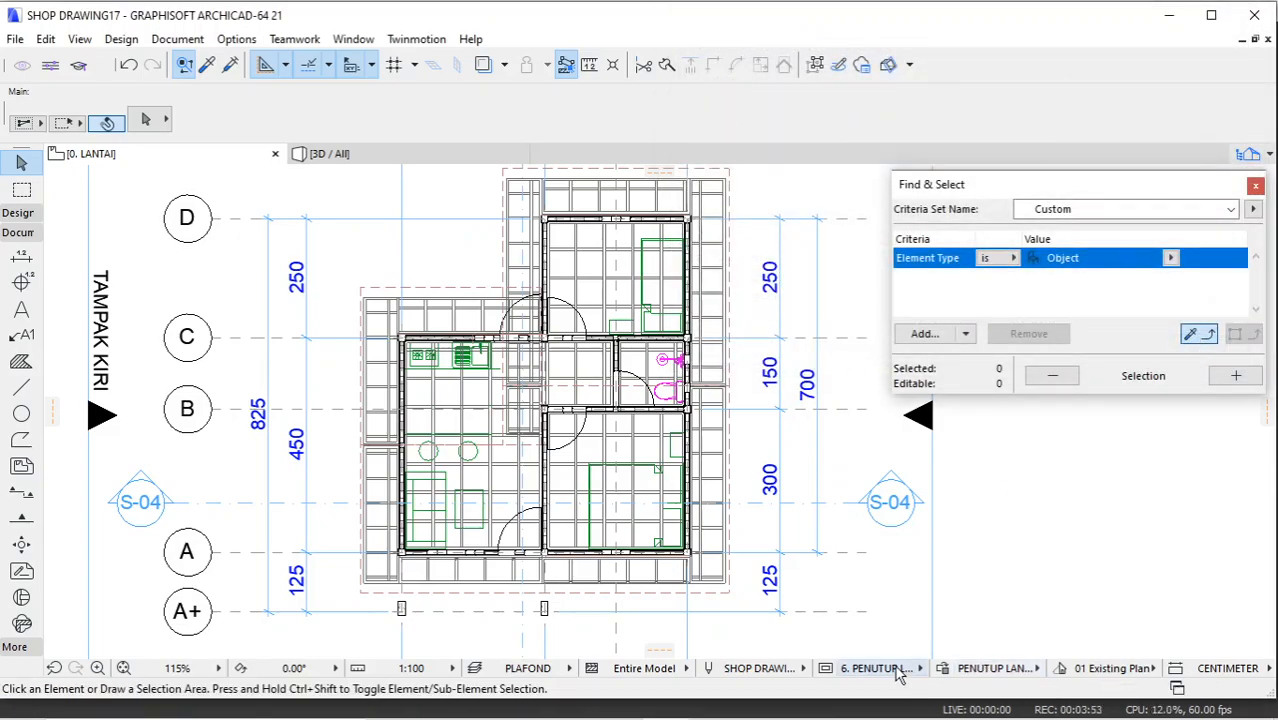
# Step: Create a new graphic override combination named PLAFOND with the All Cover Fills - Transparent rule
pyautogui.click(948, 670)
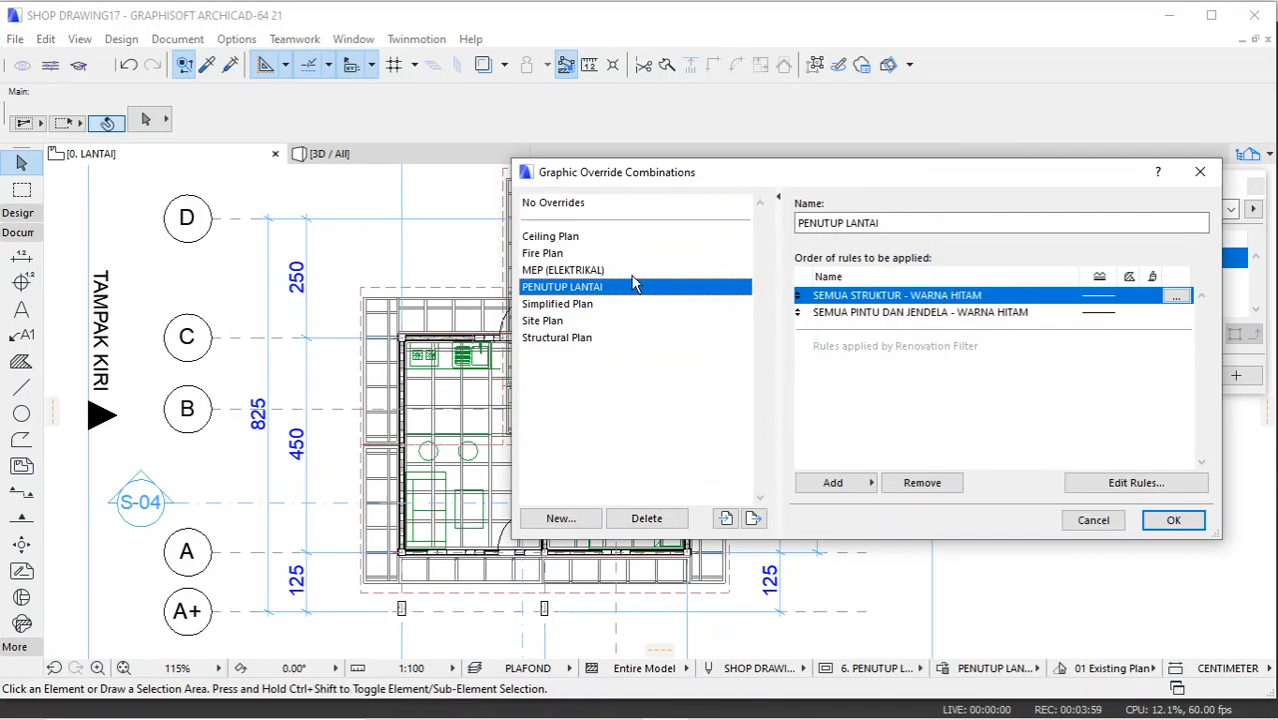
pyautogui.click(572, 520)
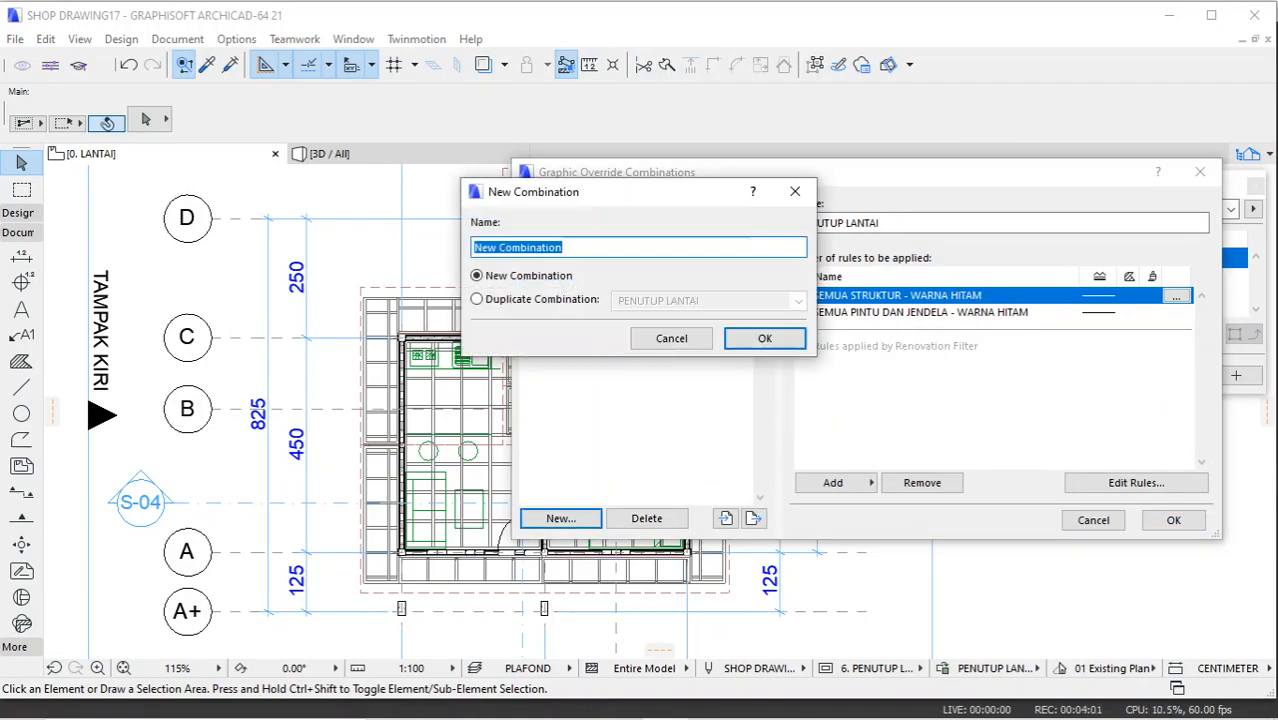
pyautogui.write('PLAFOND')
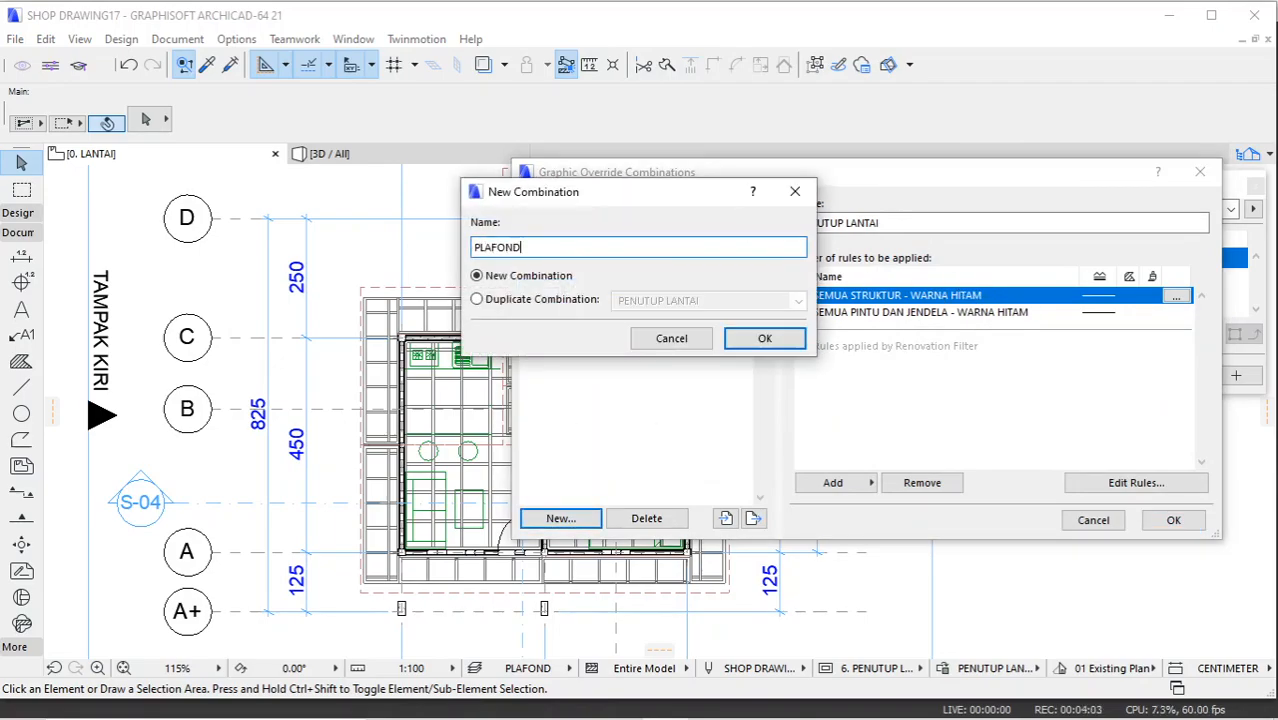
pyautogui.click(764, 338)
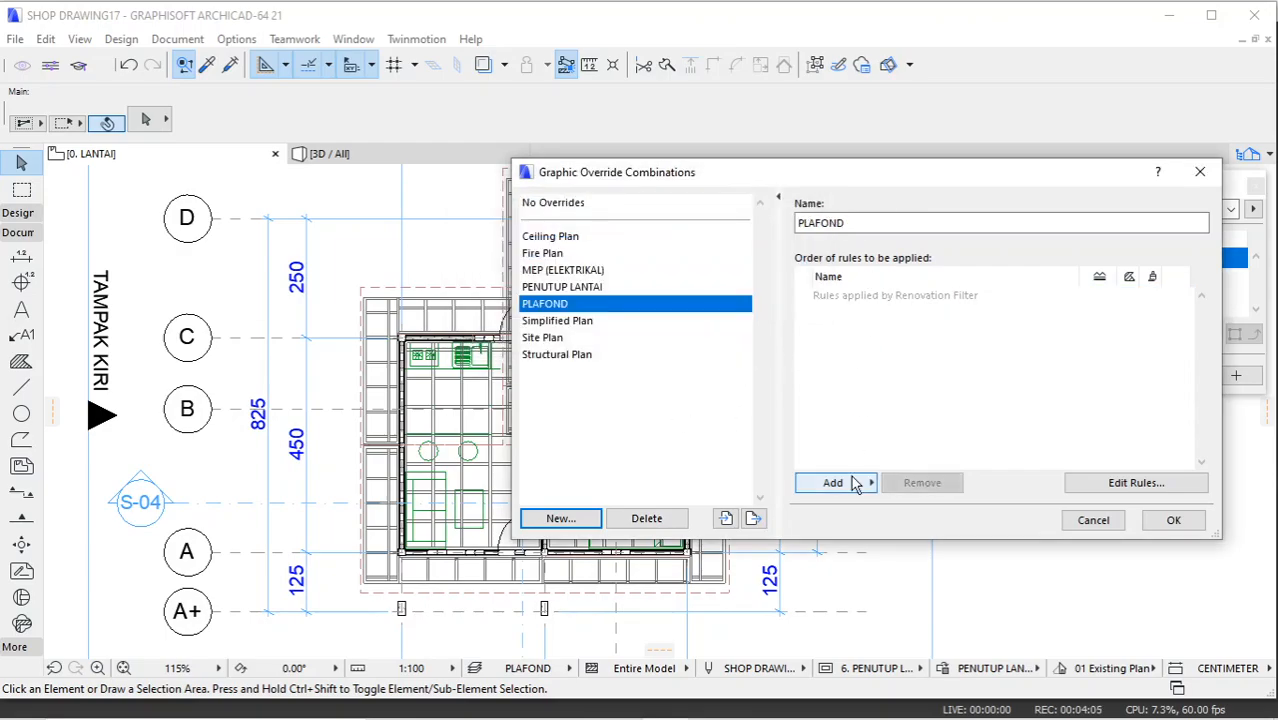
pyautogui.click(850, 484)
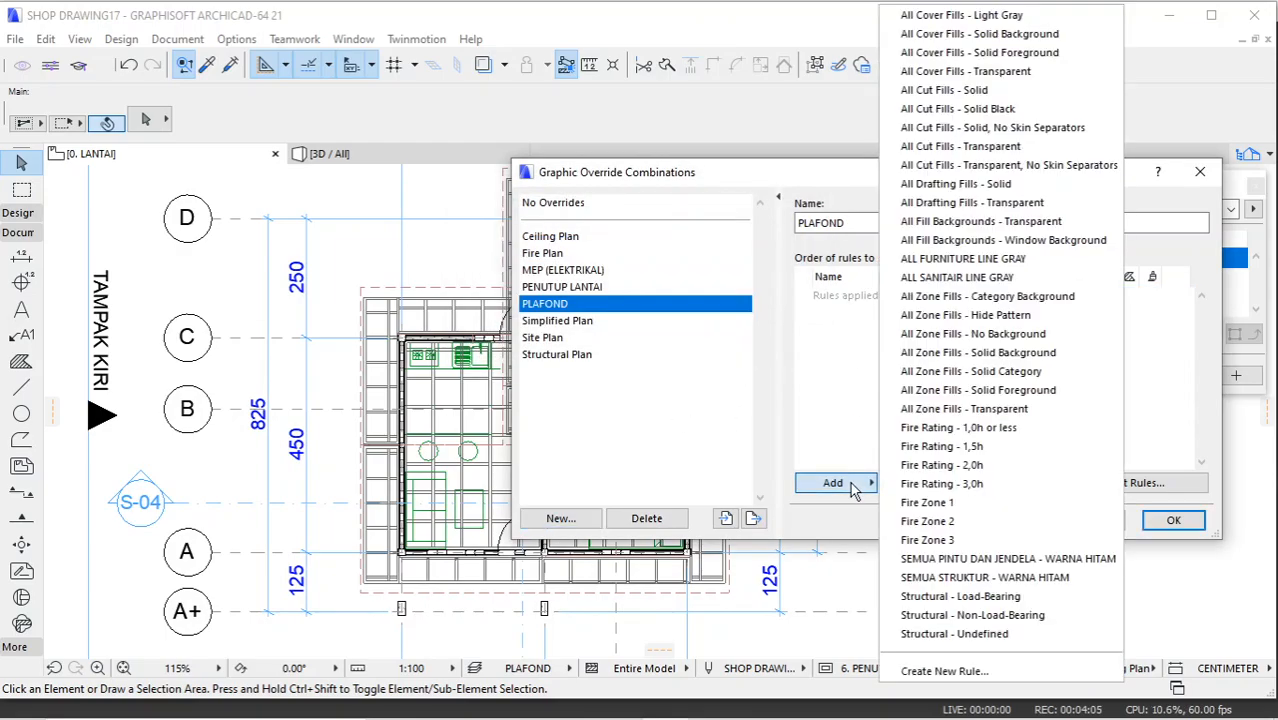
pyautogui.click(969, 72)
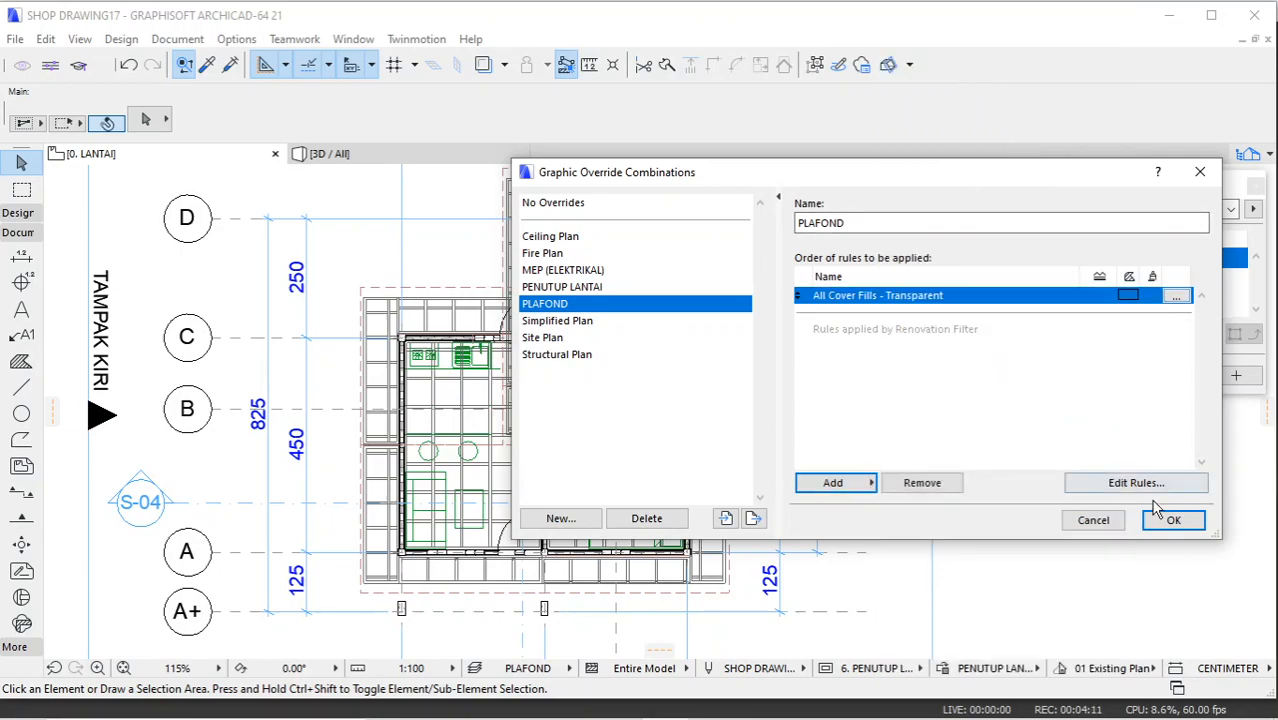
pyautogui.click(1170, 520)
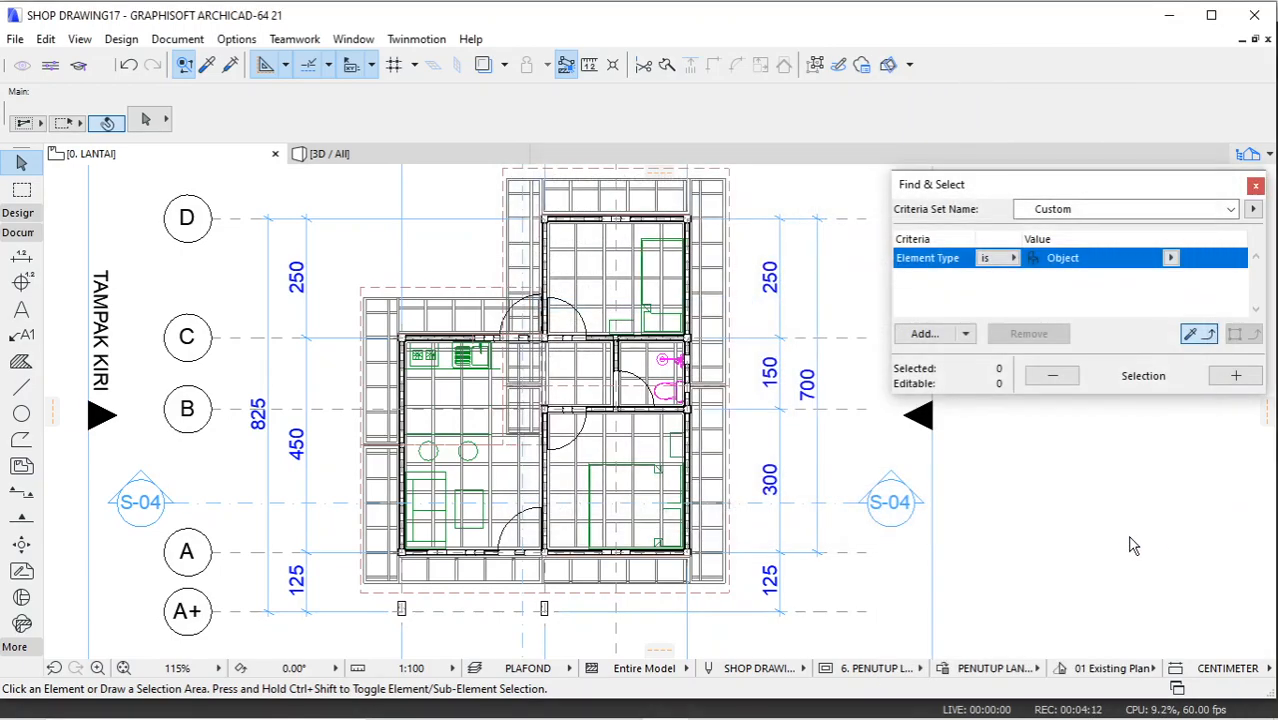
# Step: Switch the plan to the PLAFOND graphic override combination
pyautogui.click(1021, 669)
pyautogui.click(1021, 668)
pyautogui.click(1021, 667)
pyautogui.click(1081, 599)
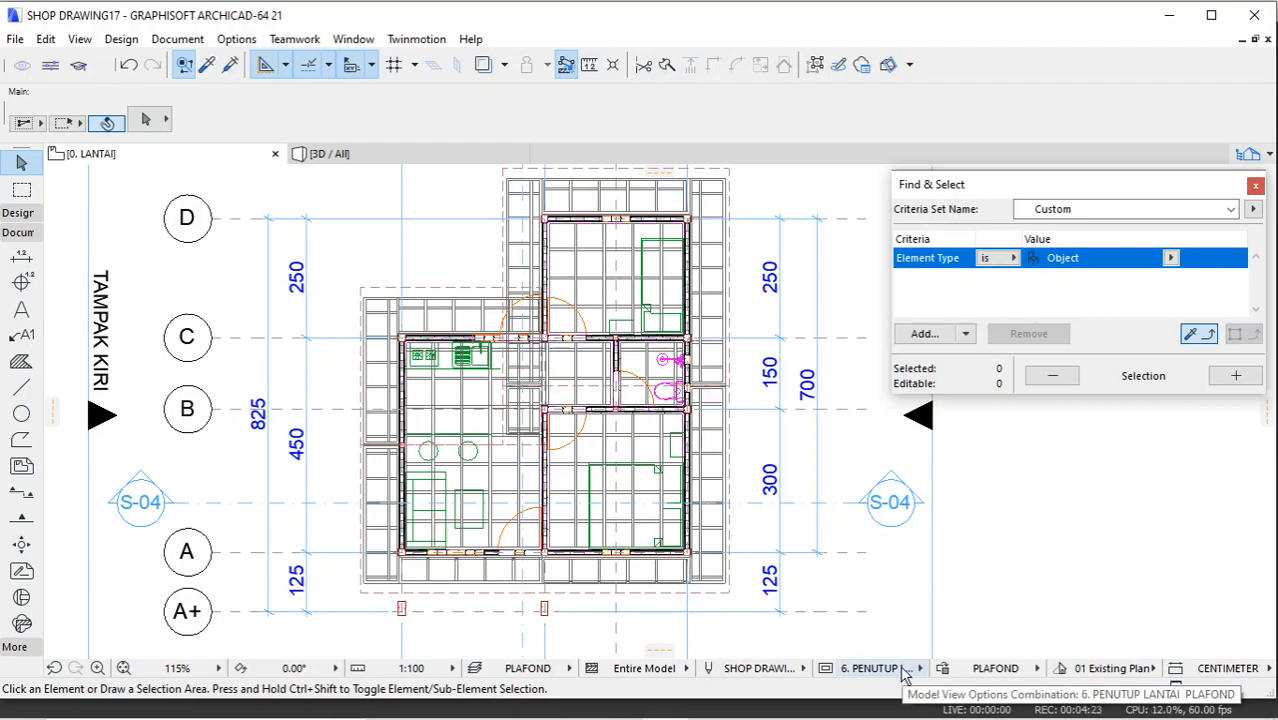
# Step: Remove the All Cover Fills - Transparent rule from the PLAFOND graphic override combination
pyautogui.click(942, 668)
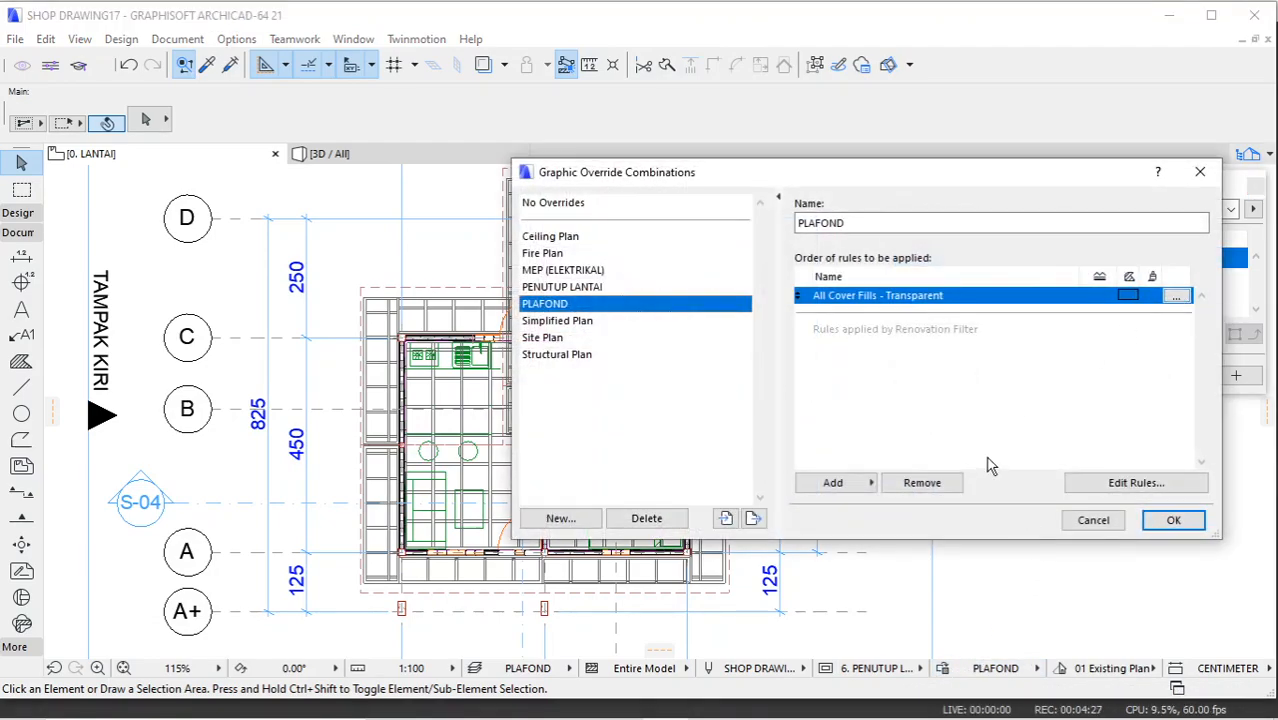
pyautogui.click(924, 482)
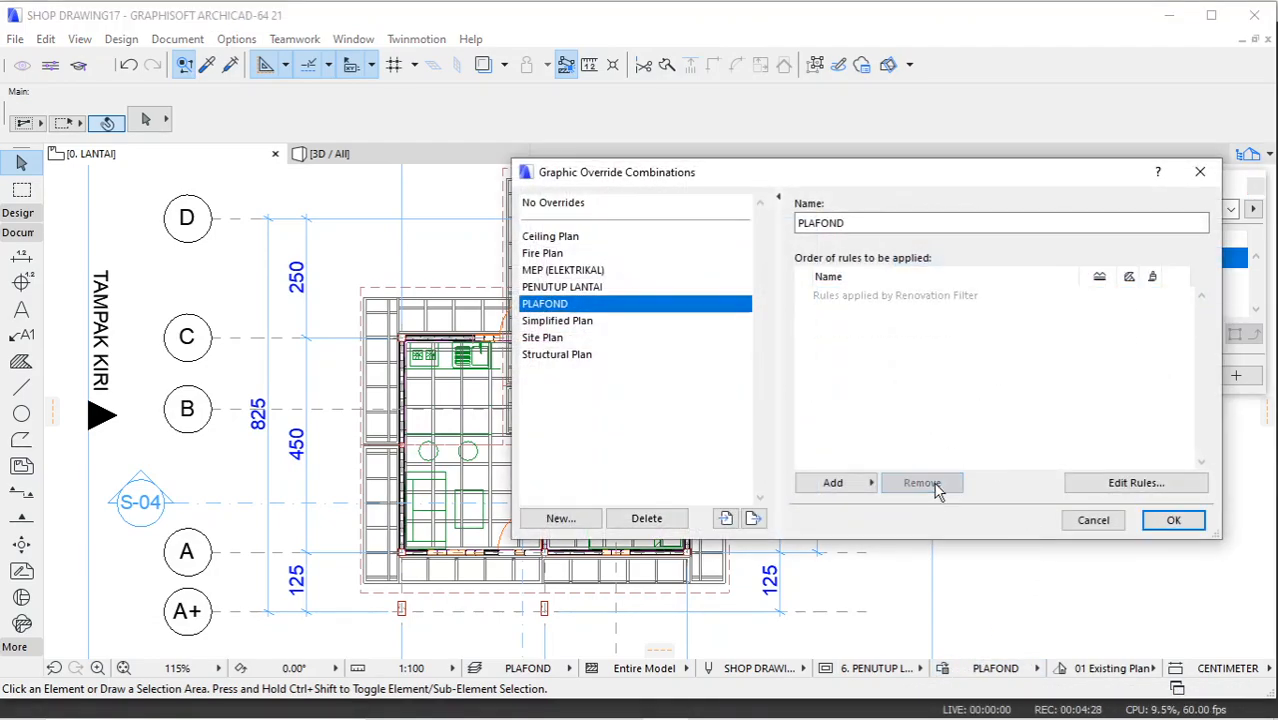
pyautogui.click(1172, 524)
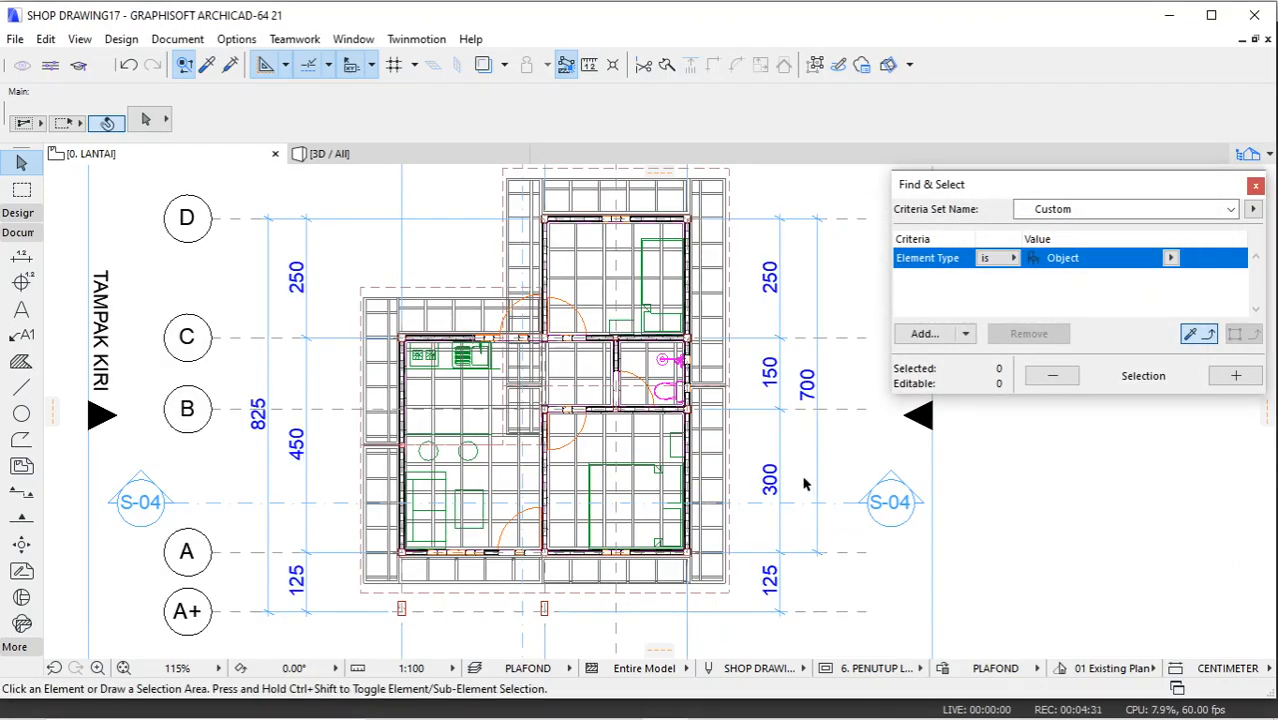
# Step: Add a new rule named SEMUA FURNITURE & SANITAIR - WARNA ABU-ABU to the PLAFOND graphic override combination
pyautogui.click(943, 669)
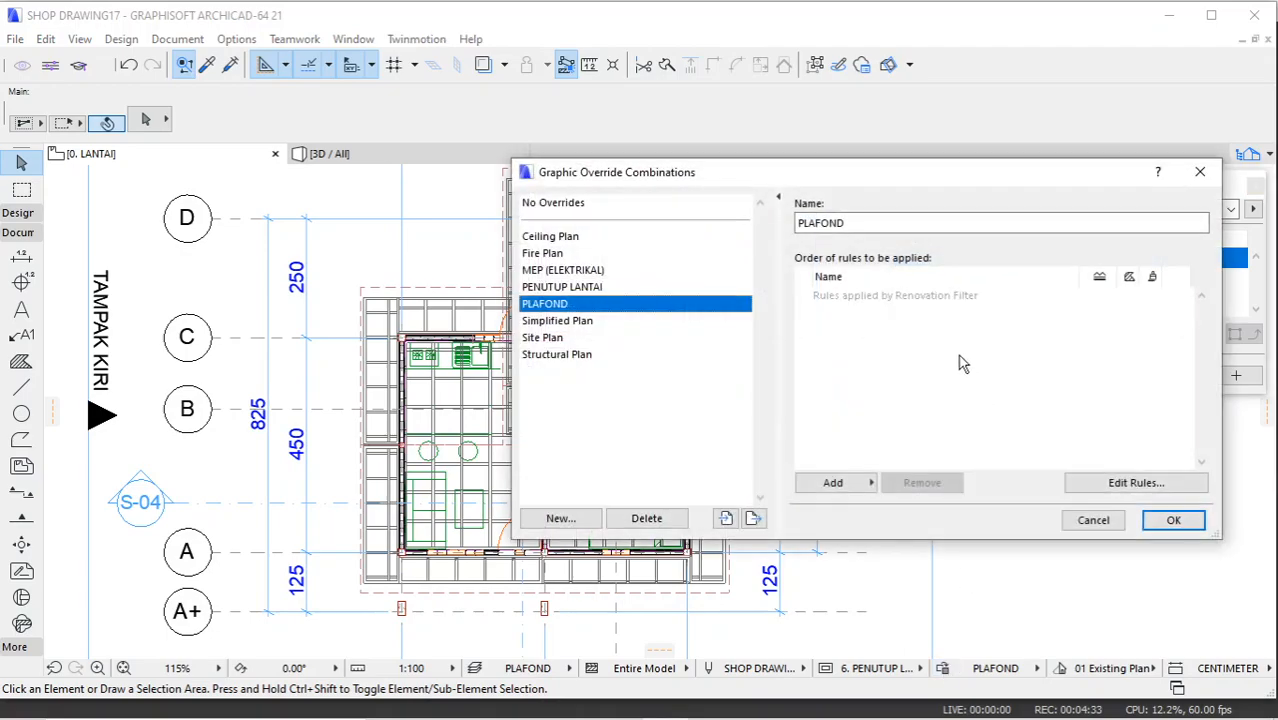
pyautogui.click(835, 484)
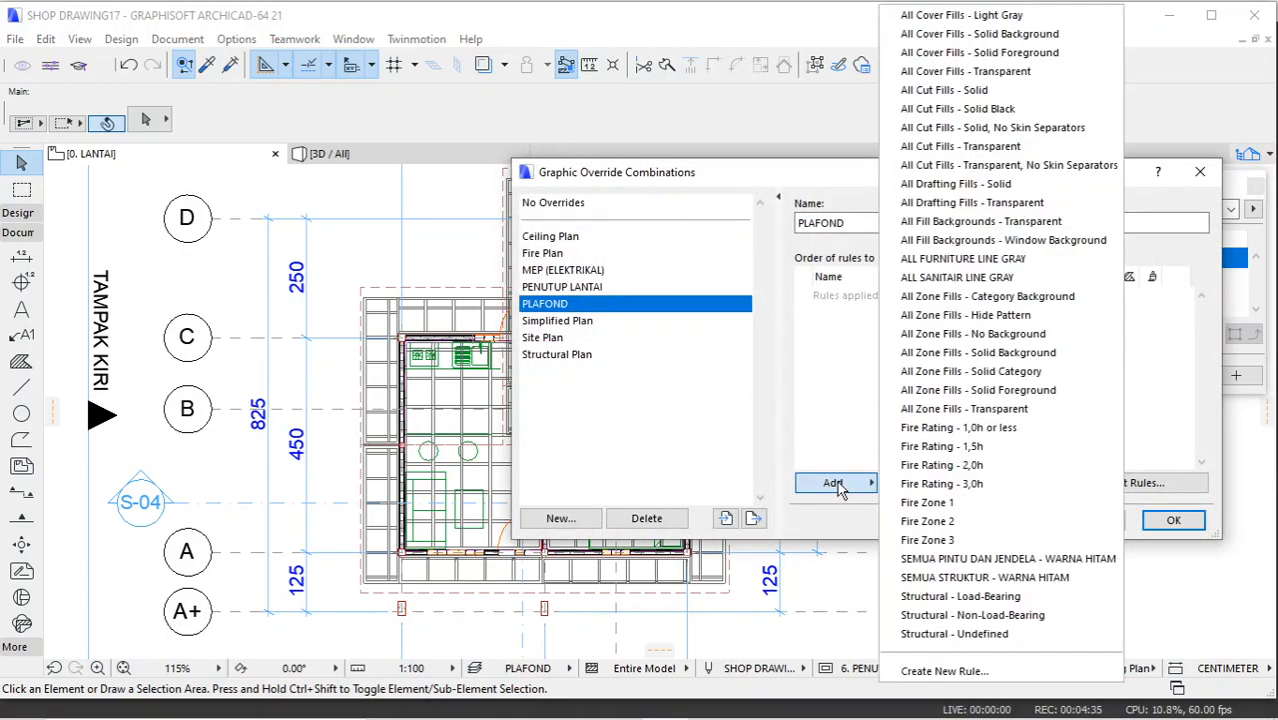
pyautogui.click(985, 671)
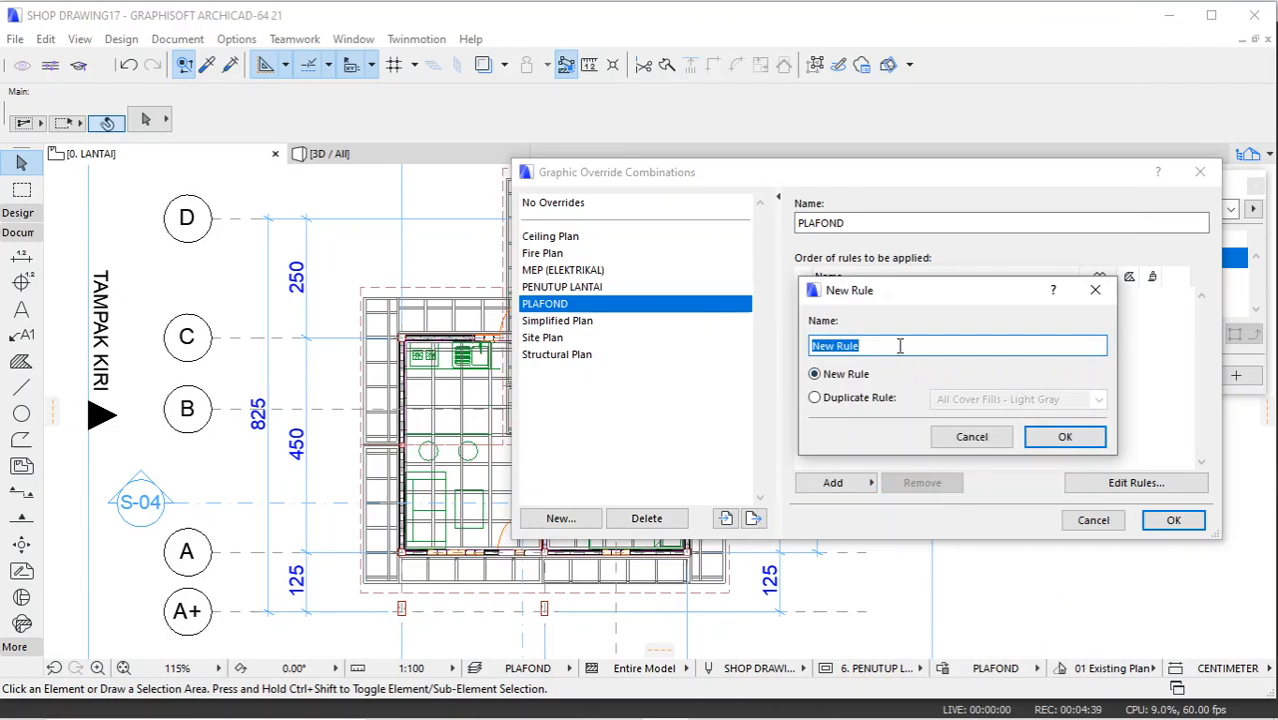
pyautogui.write('SEMUA FURN')
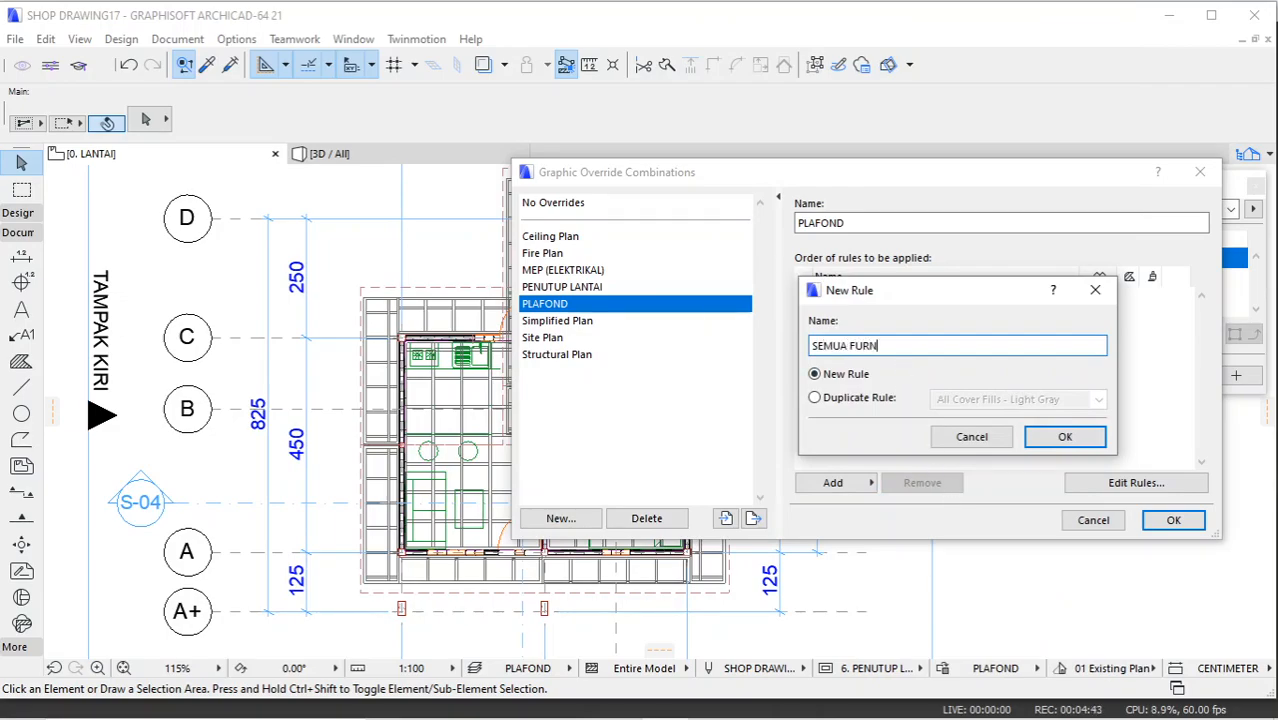
pyautogui.write('ITURE & SANITAIR - WARNA')
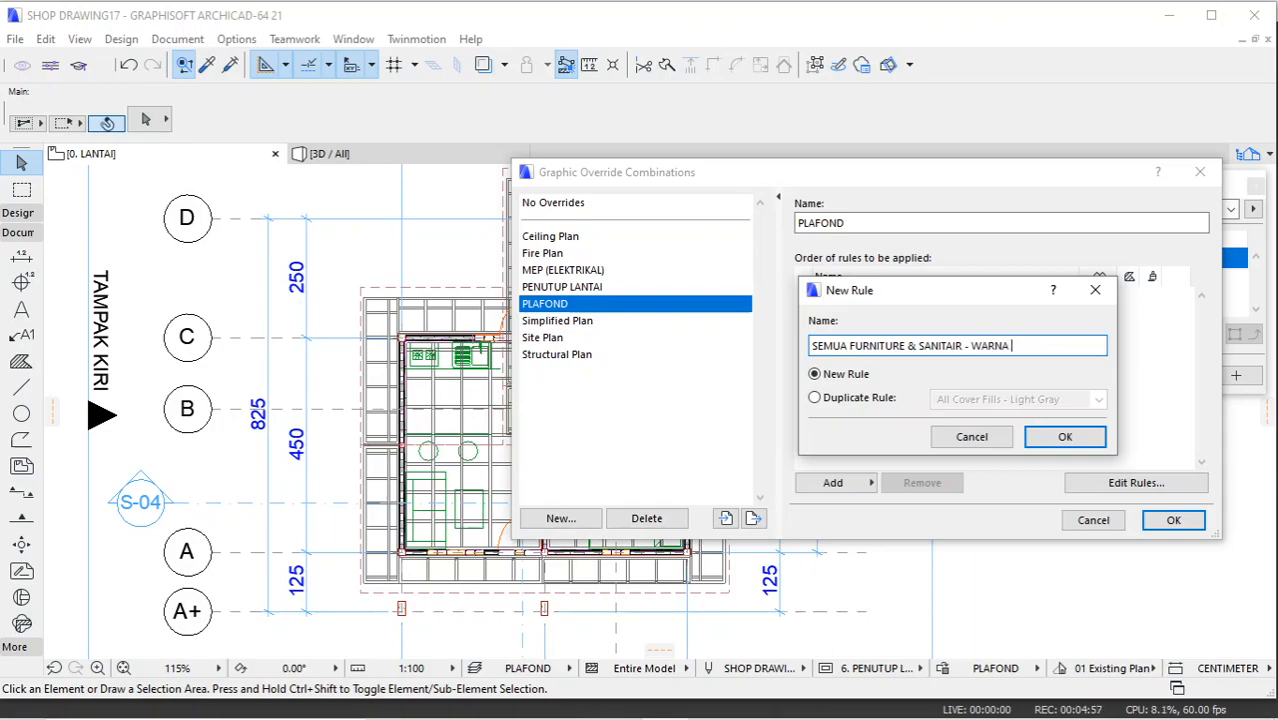
pyautogui.write('U-ABU')
pyautogui.click(1065, 436)
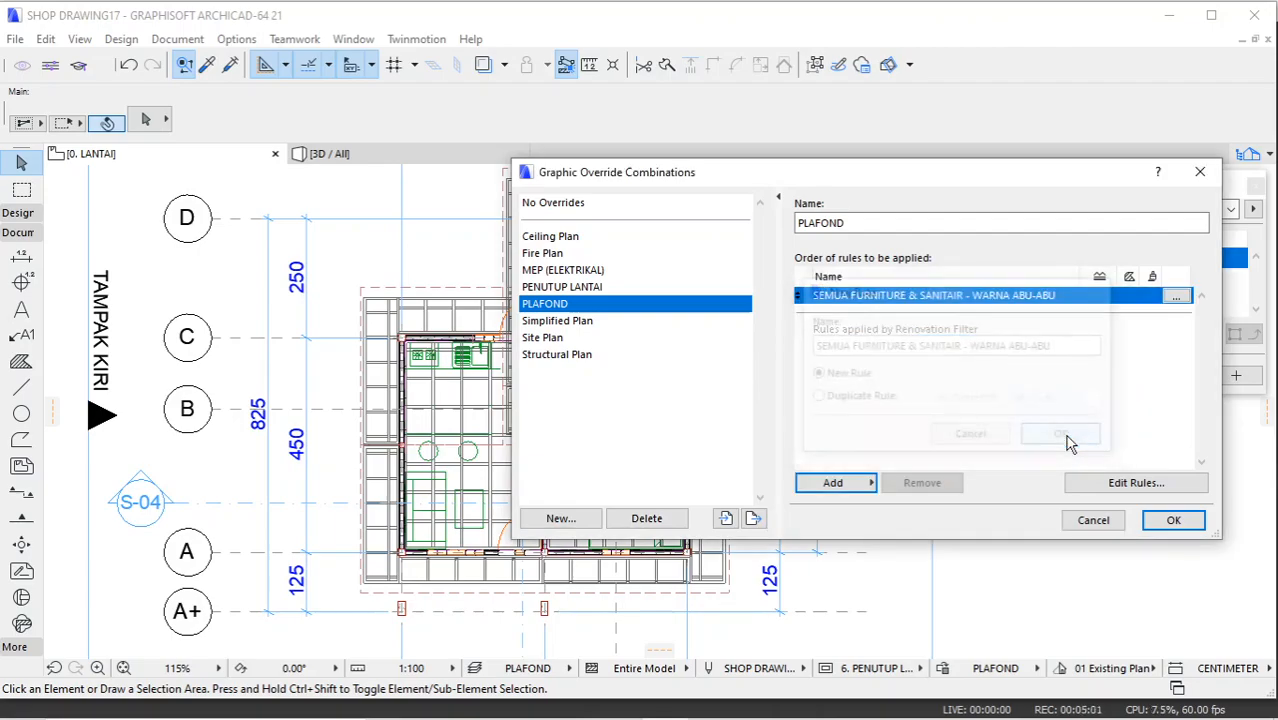
# Step: Override the line type with Solid Line and the line/marker/text pen with grey pen 62 in the furniture and sanitary rule
pyautogui.click(1175, 297)
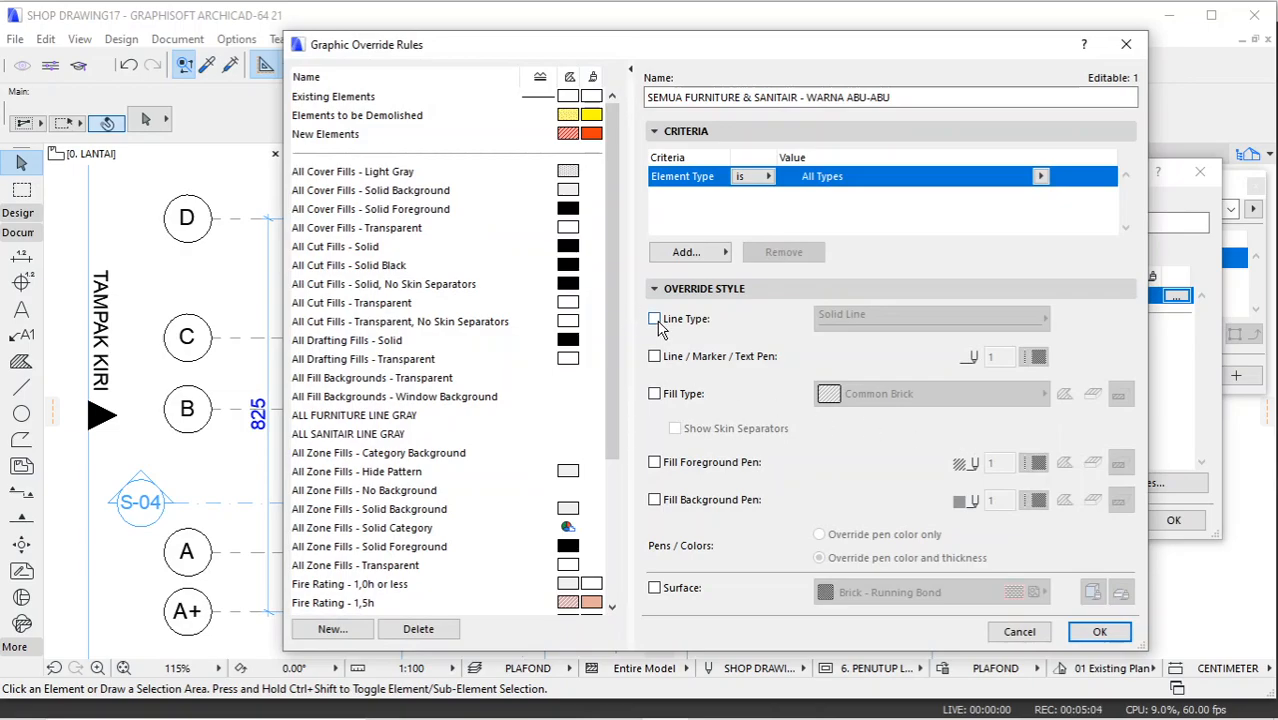
pyautogui.click(655, 320)
pyautogui.click(655, 356)
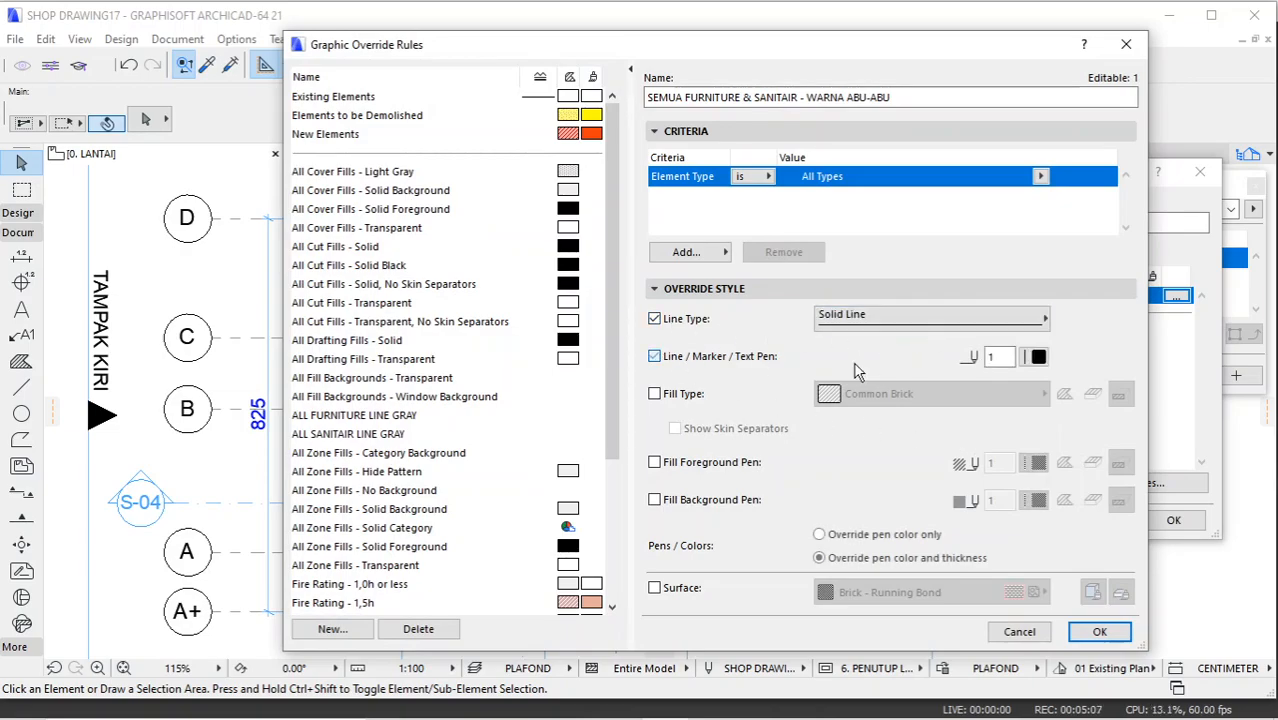
pyautogui.click(1037, 357)
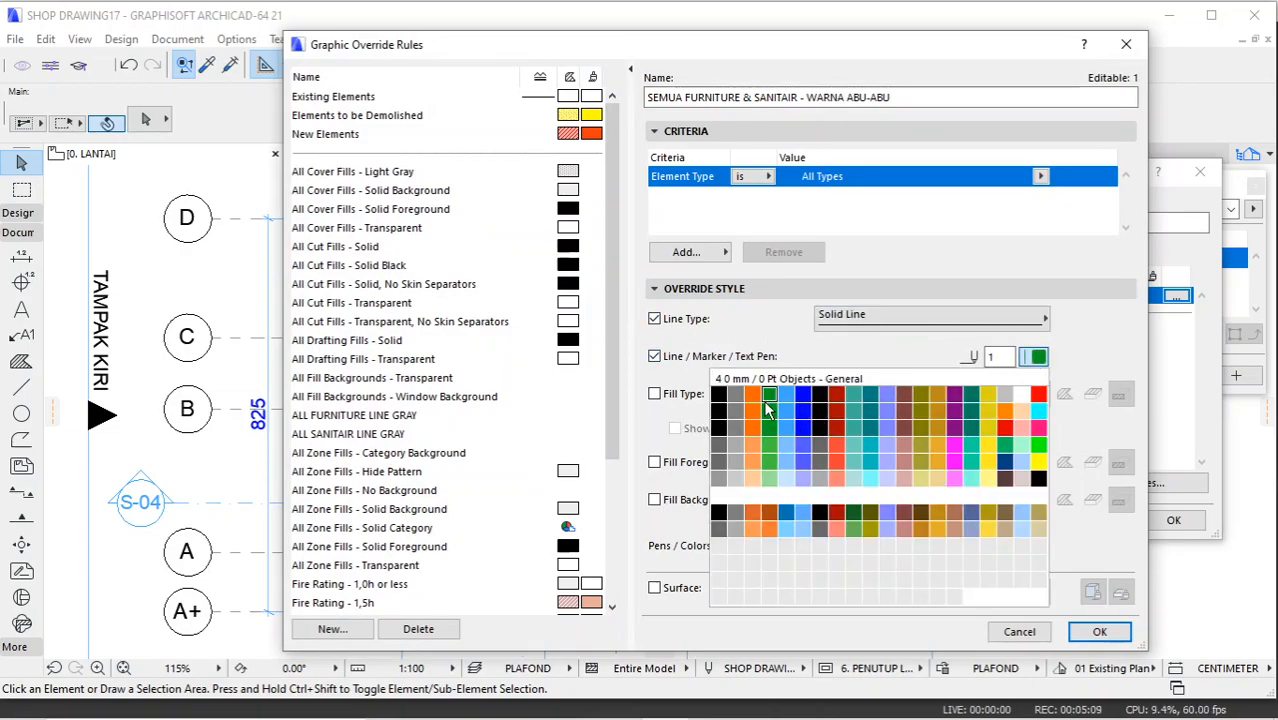
pyautogui.click(738, 446)
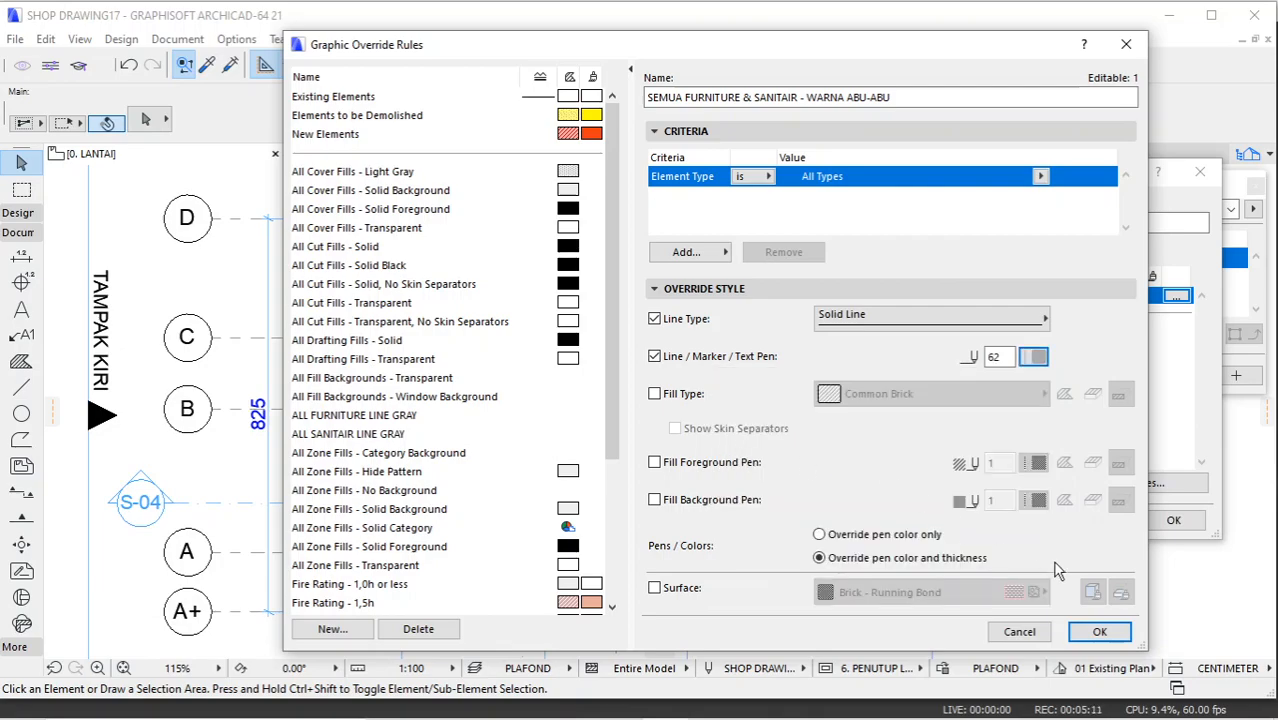
pyautogui.click(1097, 632)
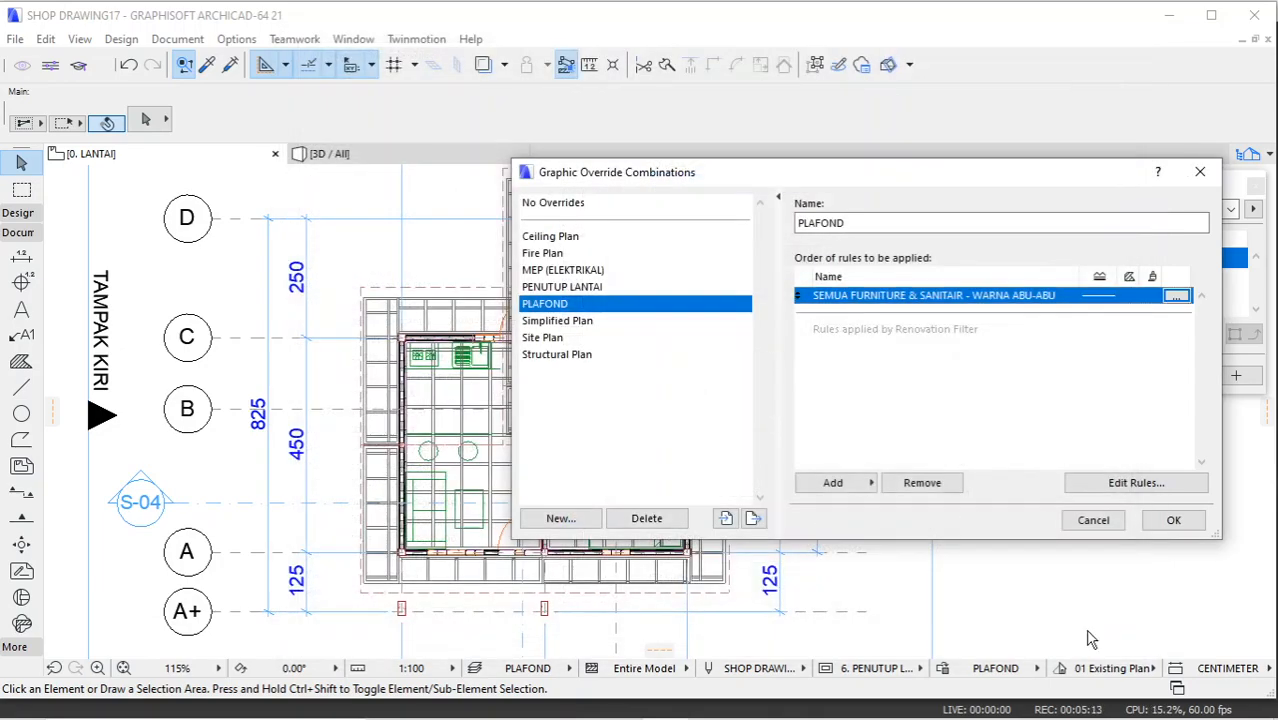
# Step: Set the element type criterion of the furniture and sanitary rule to Object and apply the combination to the plan
pyautogui.click(1174, 298)
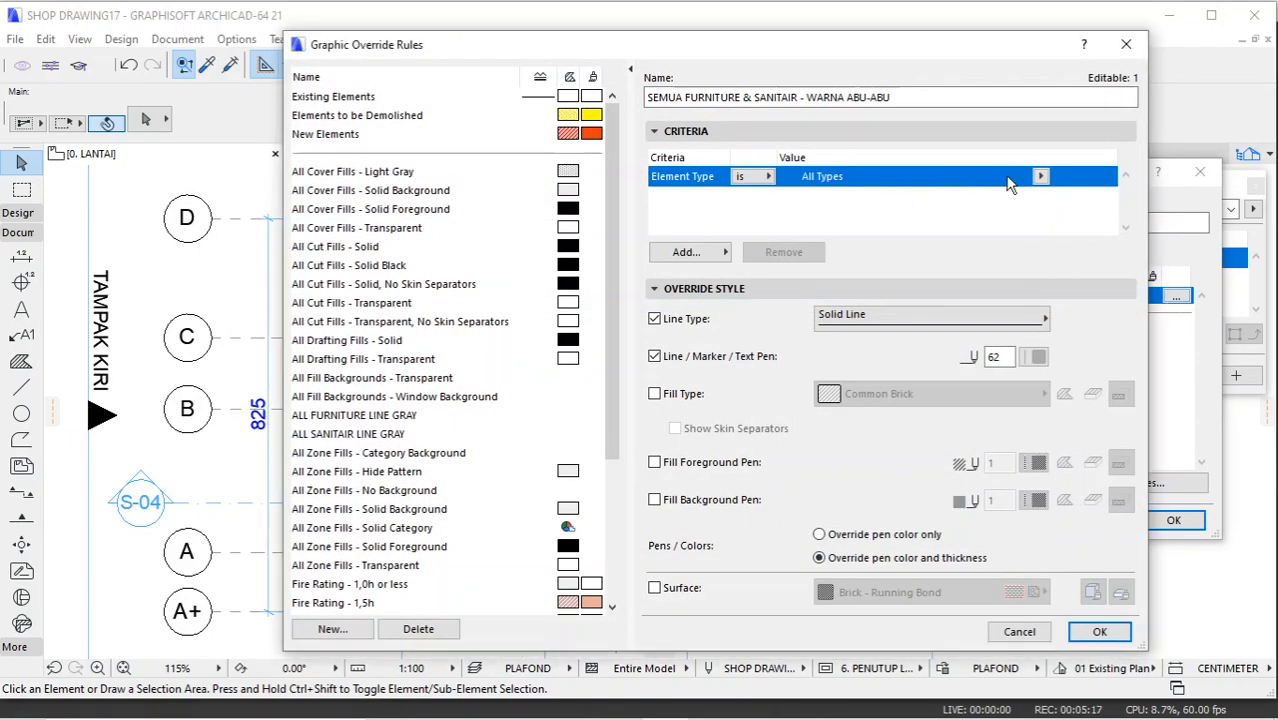
pyautogui.click(1040, 177)
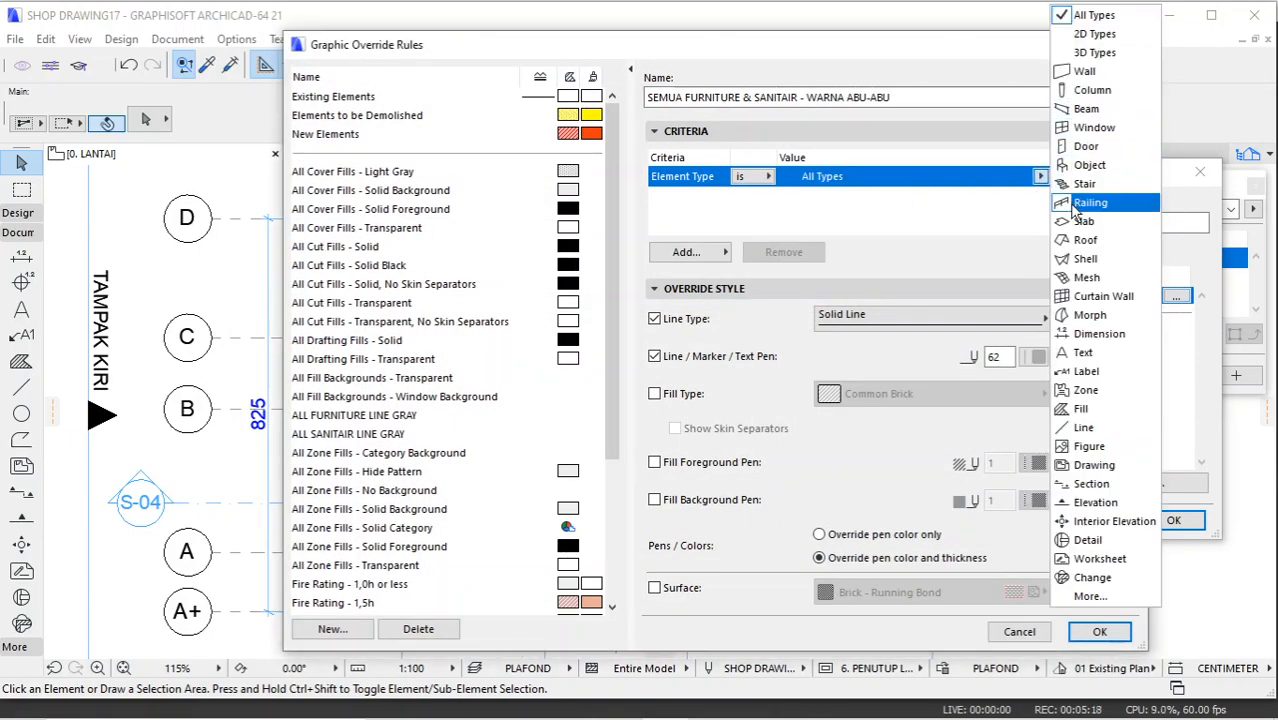
pyautogui.click(1078, 169)
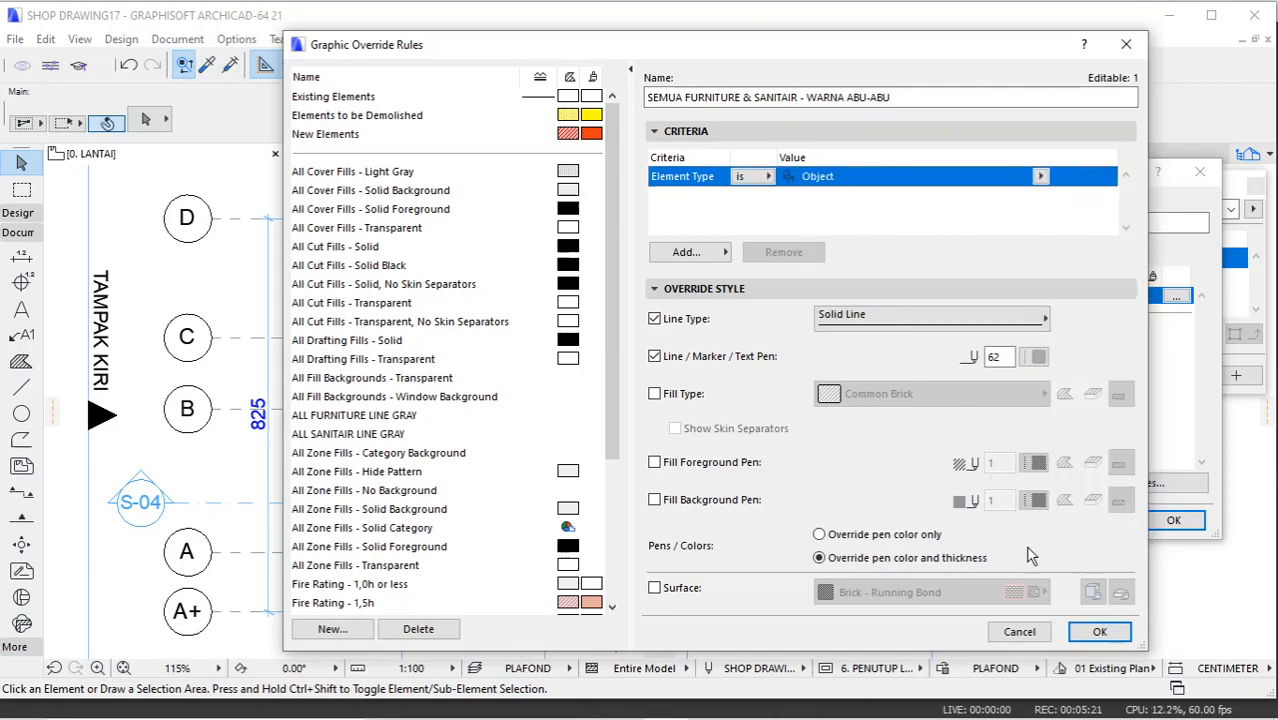
pyautogui.click(1095, 631)
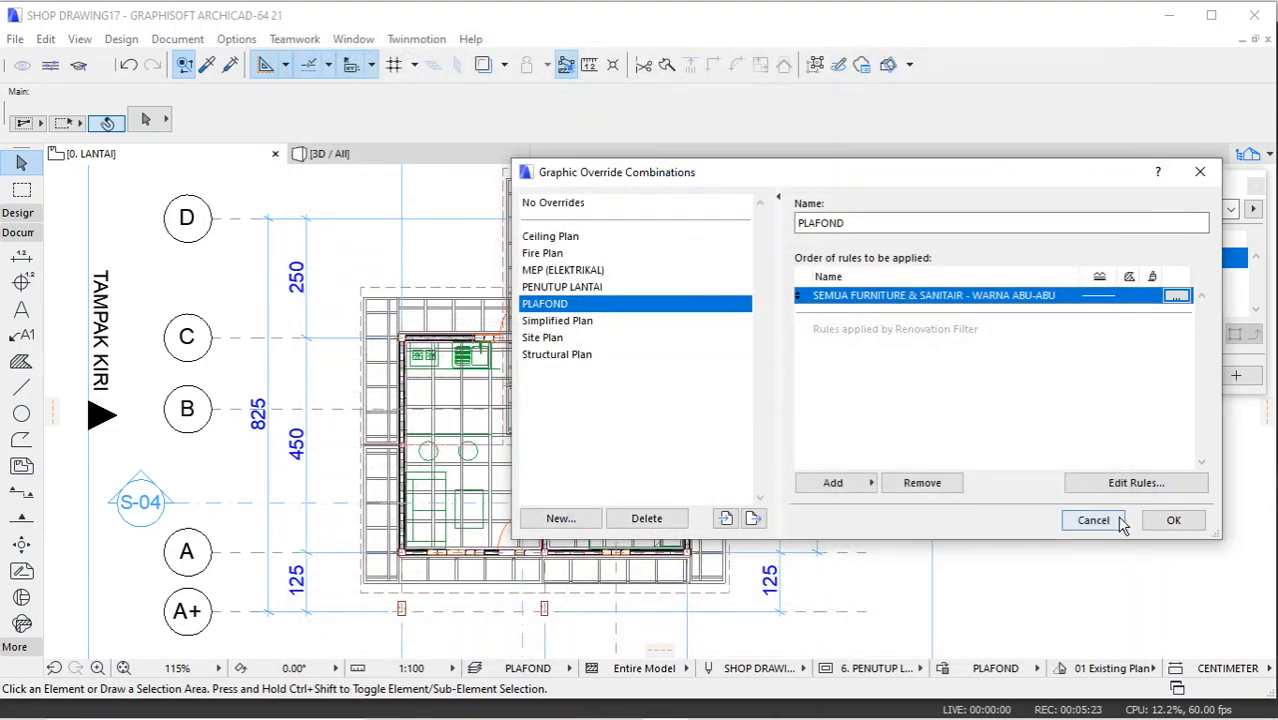
pyautogui.click(1165, 521)
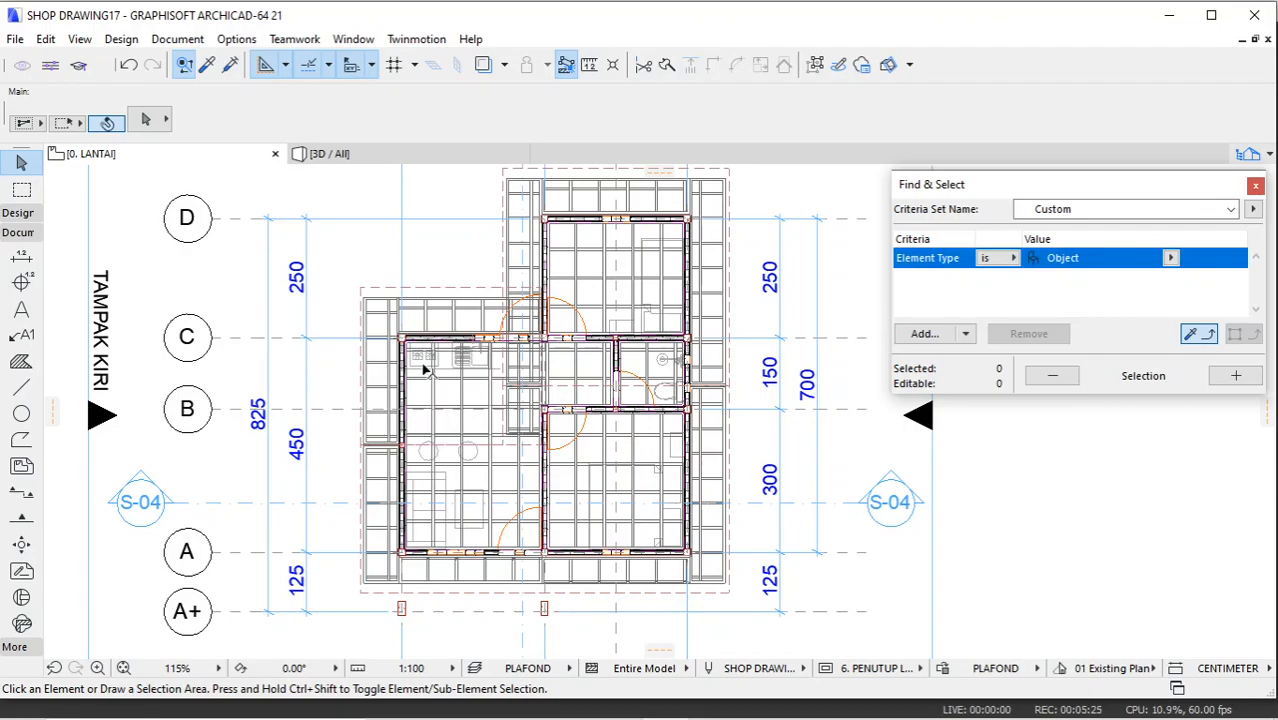
# Step: Add a second new rule named SEMUA RANGKA PLAFOND - WARNA HIJAU to the PLAFOND graphic override combination
pyautogui.scroll(3, 678, 374)
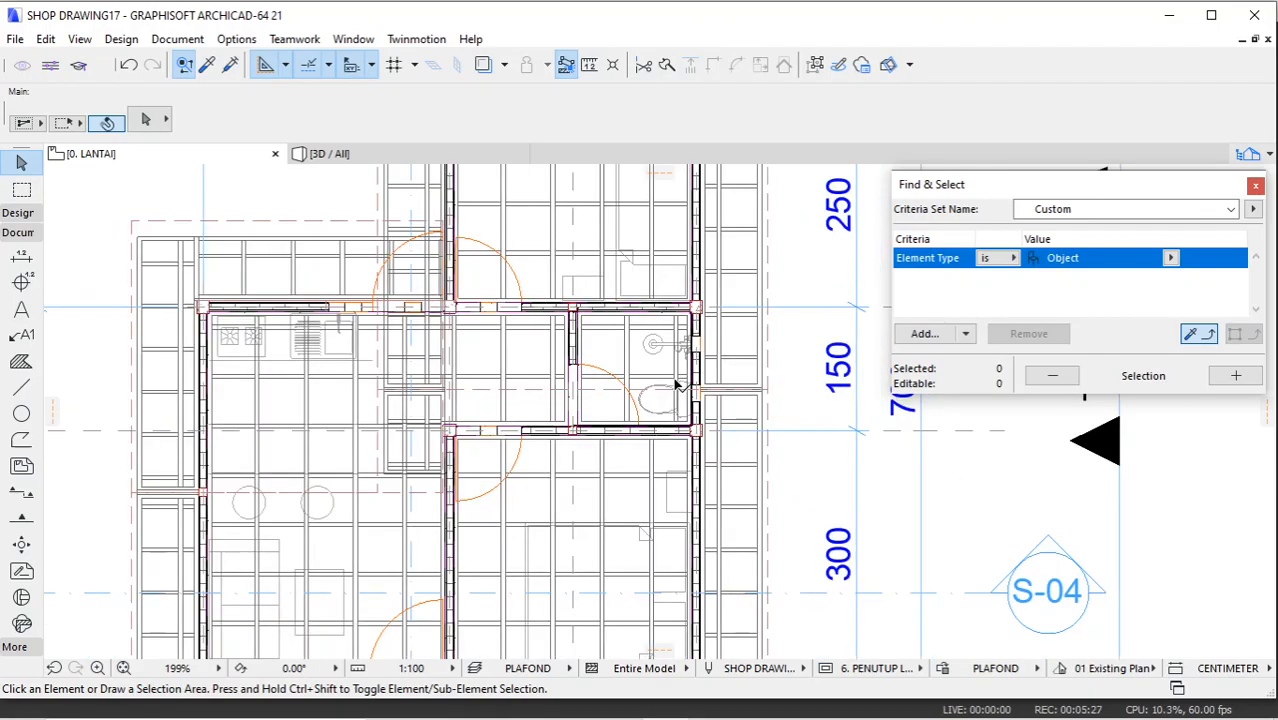
pyautogui.scroll(-3, 659, 362)
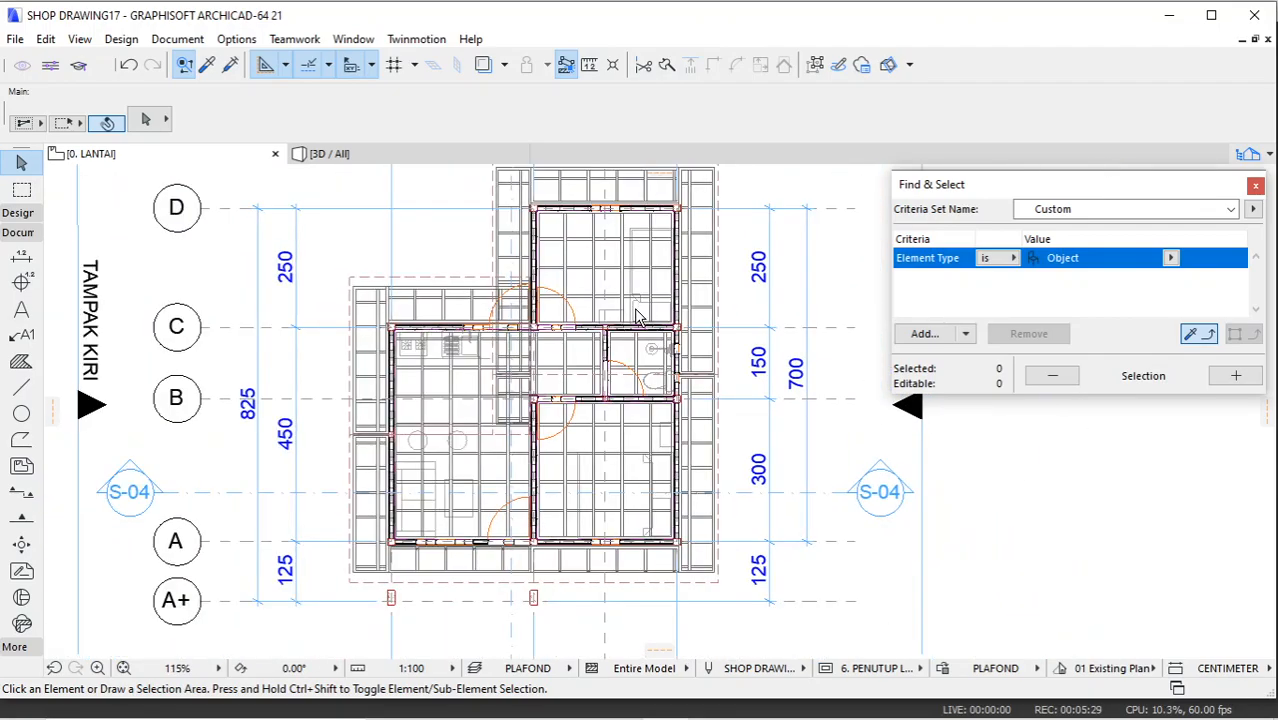
pyautogui.moveTo(667, 392); pyautogui.dragTo(662, 428, button='middle')
pyautogui.click(942, 668)
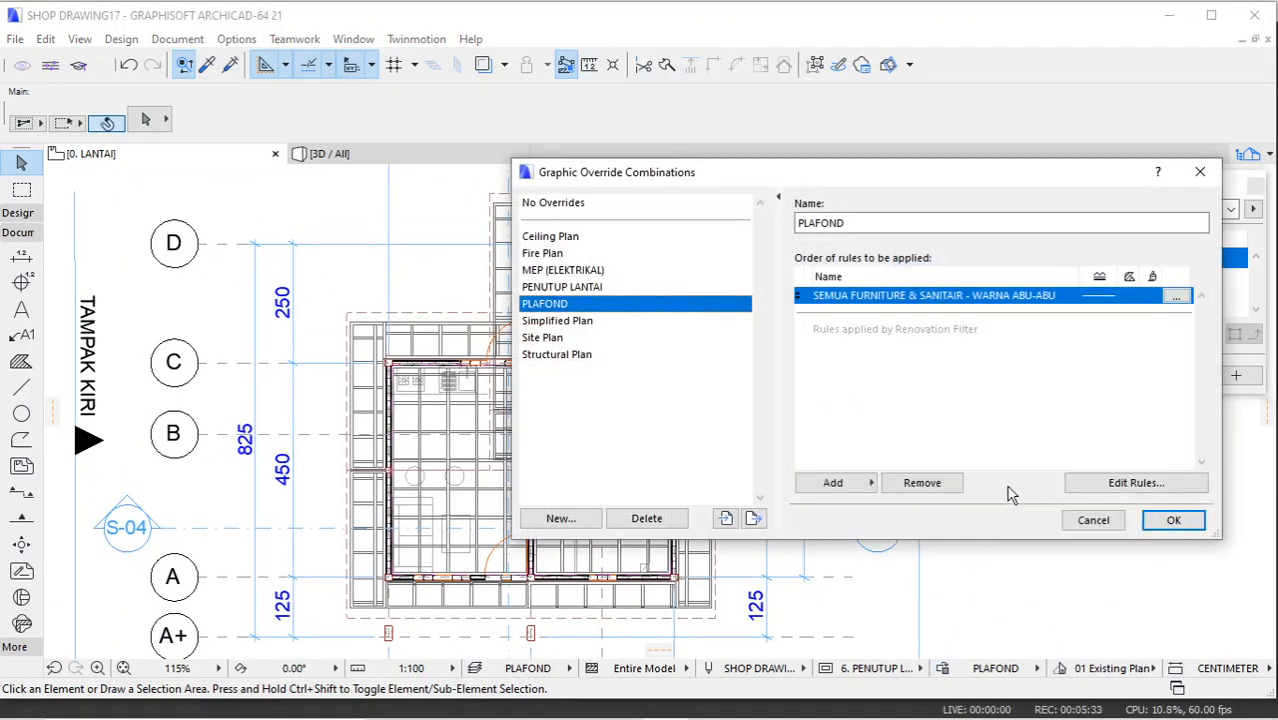
pyautogui.click(835, 482)
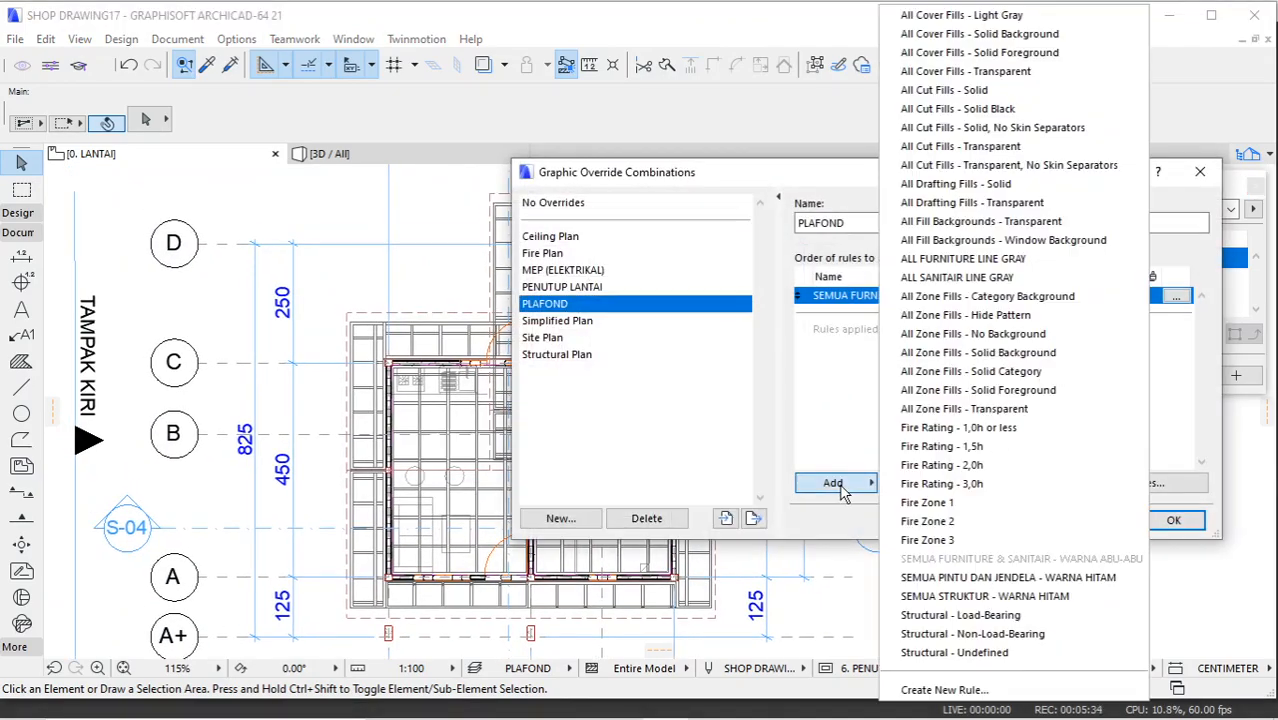
pyautogui.click(927, 690)
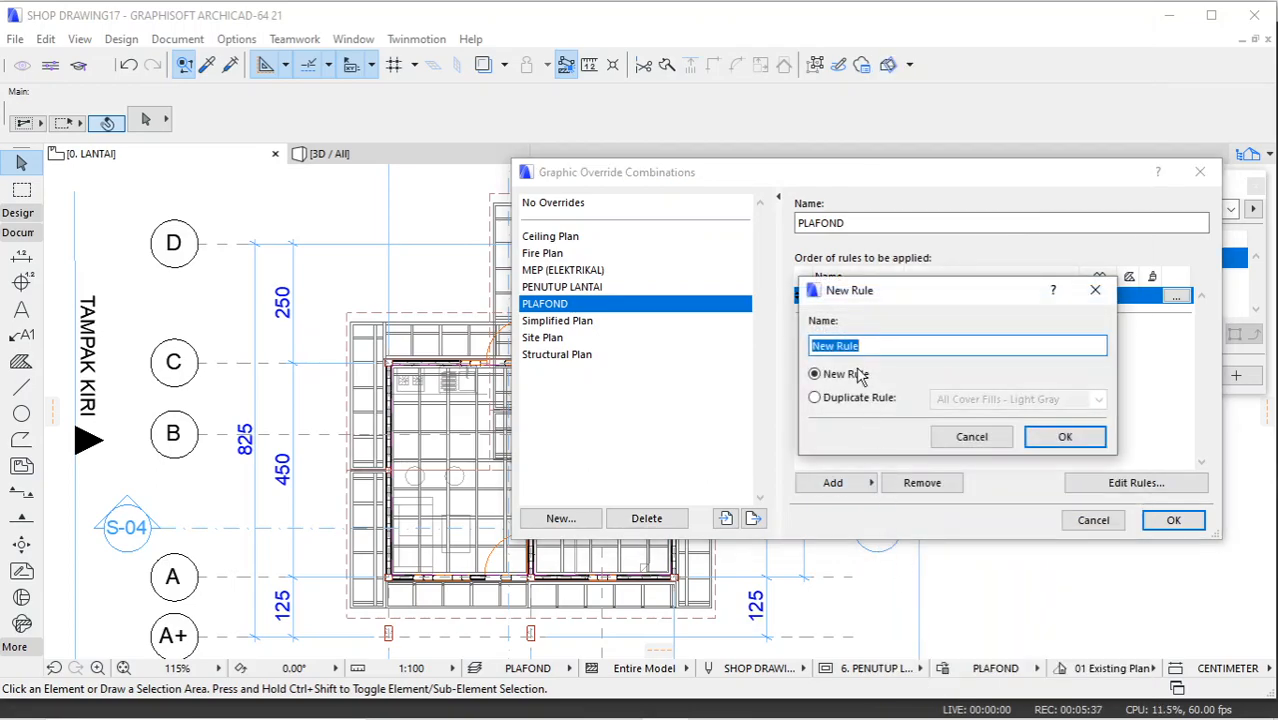
pyautogui.write('SEMUA RANGKA')
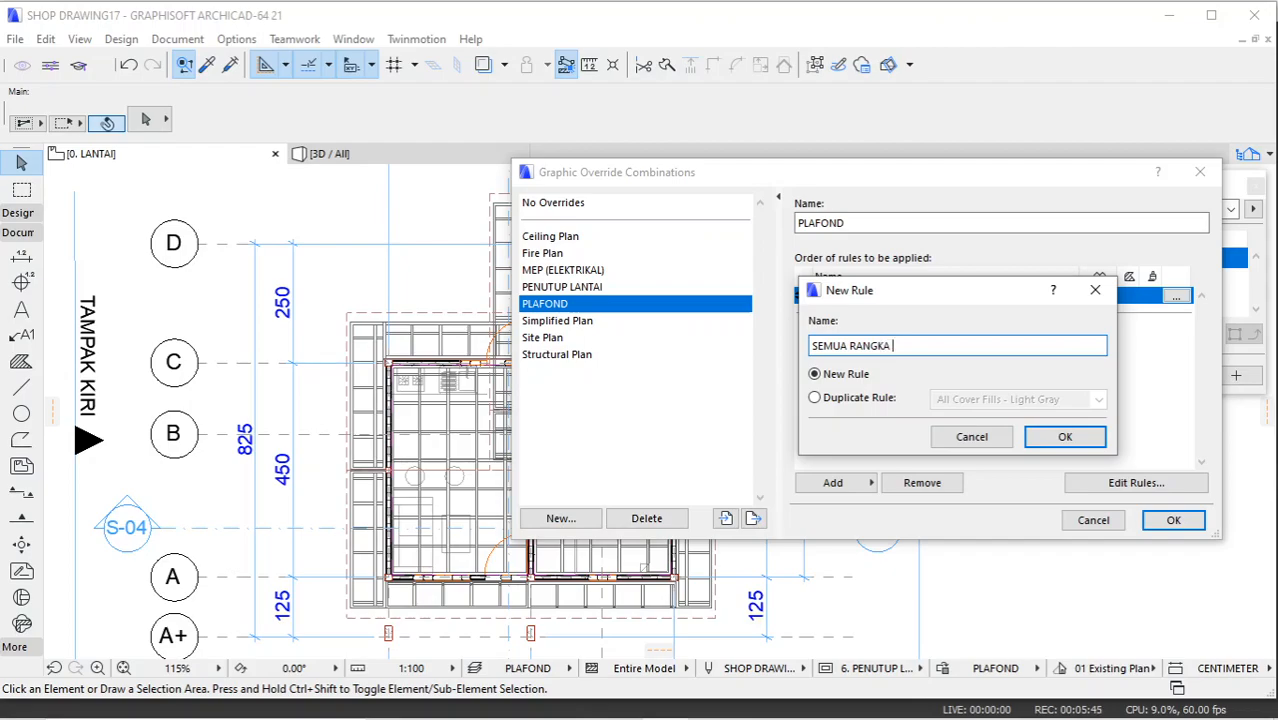
pyautogui.write('PLAFOND - WARNA')
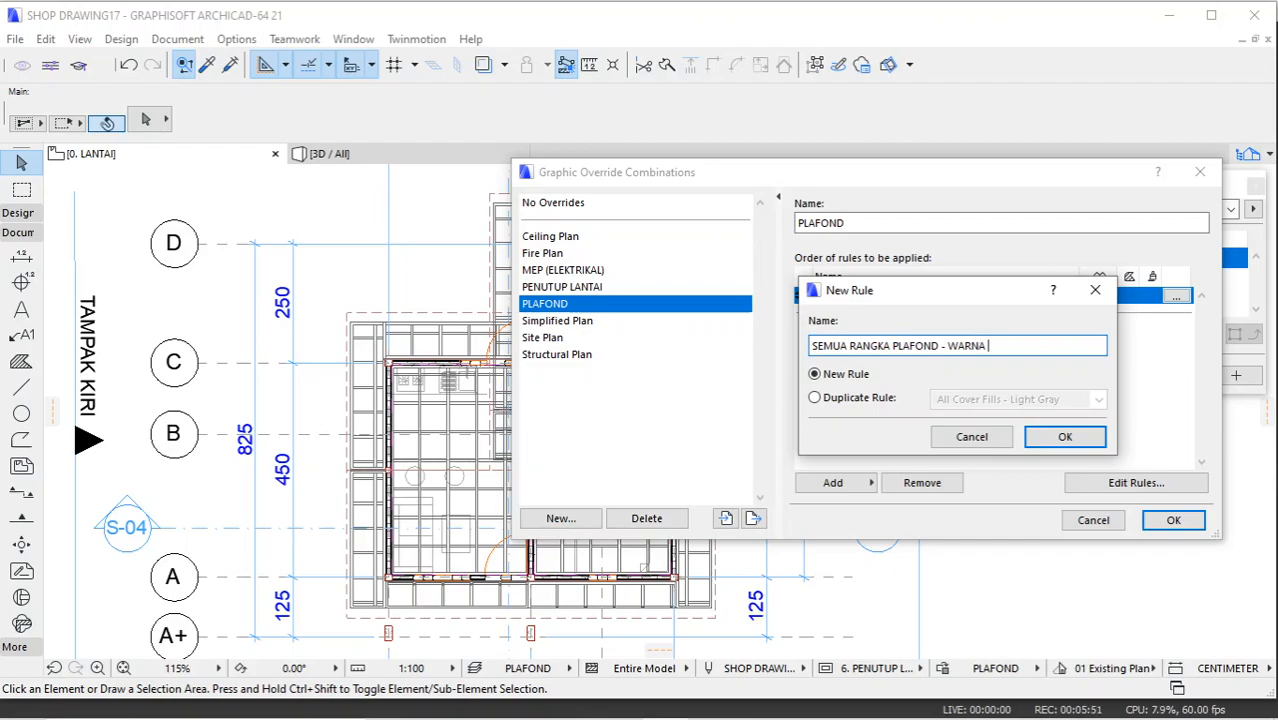
pyautogui.write('IJAU')
pyautogui.click(1061, 436)
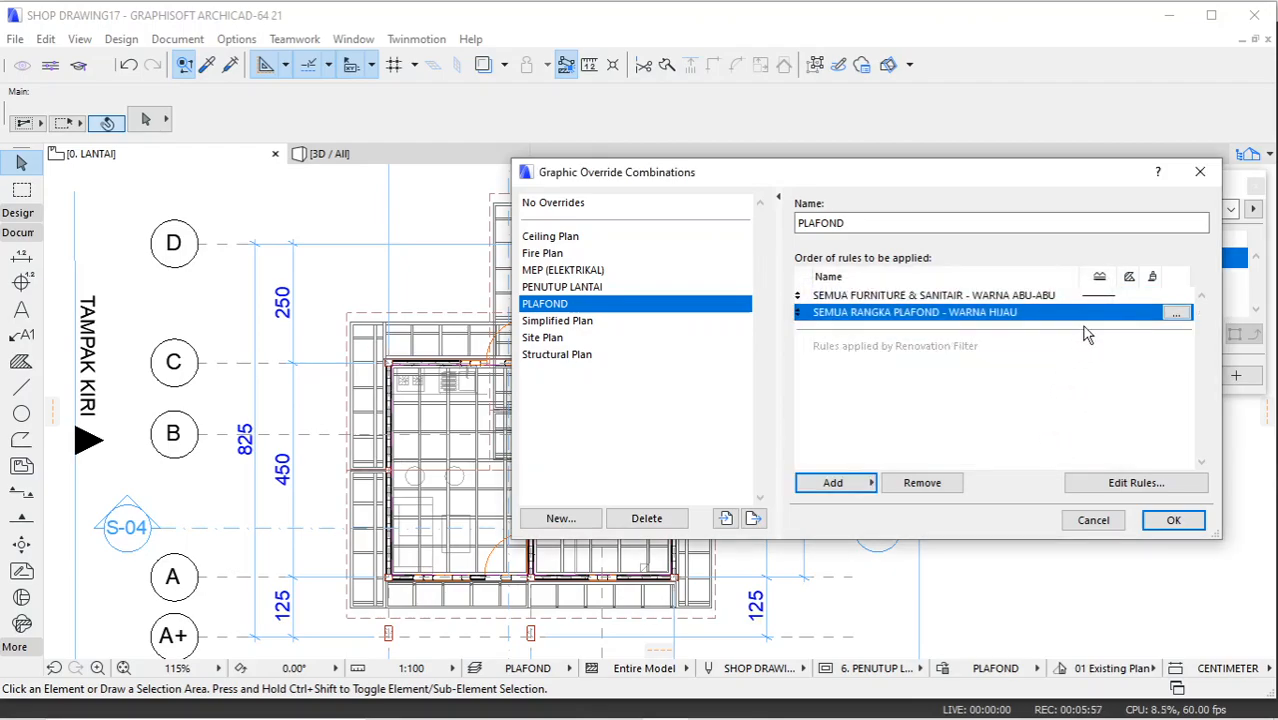
# Step: Override the line type with Solid Line and the line/marker/text pen with green pen 4 in the ceiling frame rule
pyautogui.click(1176, 313)
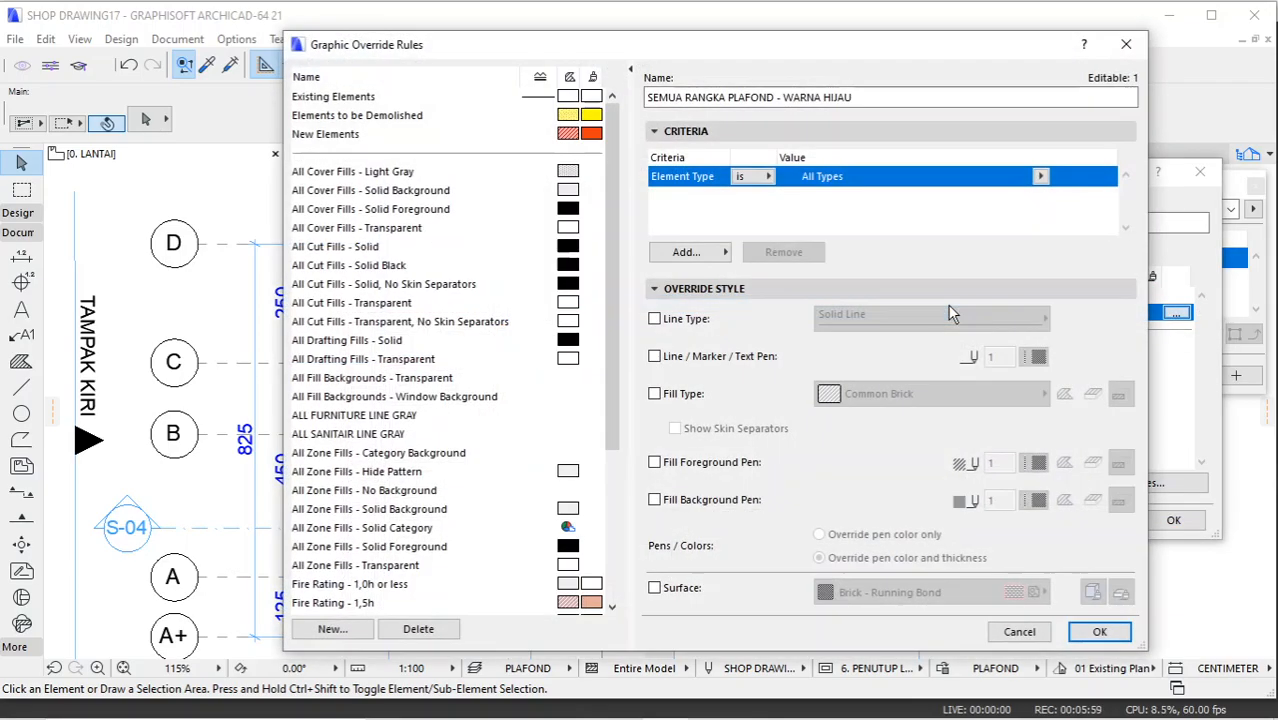
pyautogui.click(670, 318)
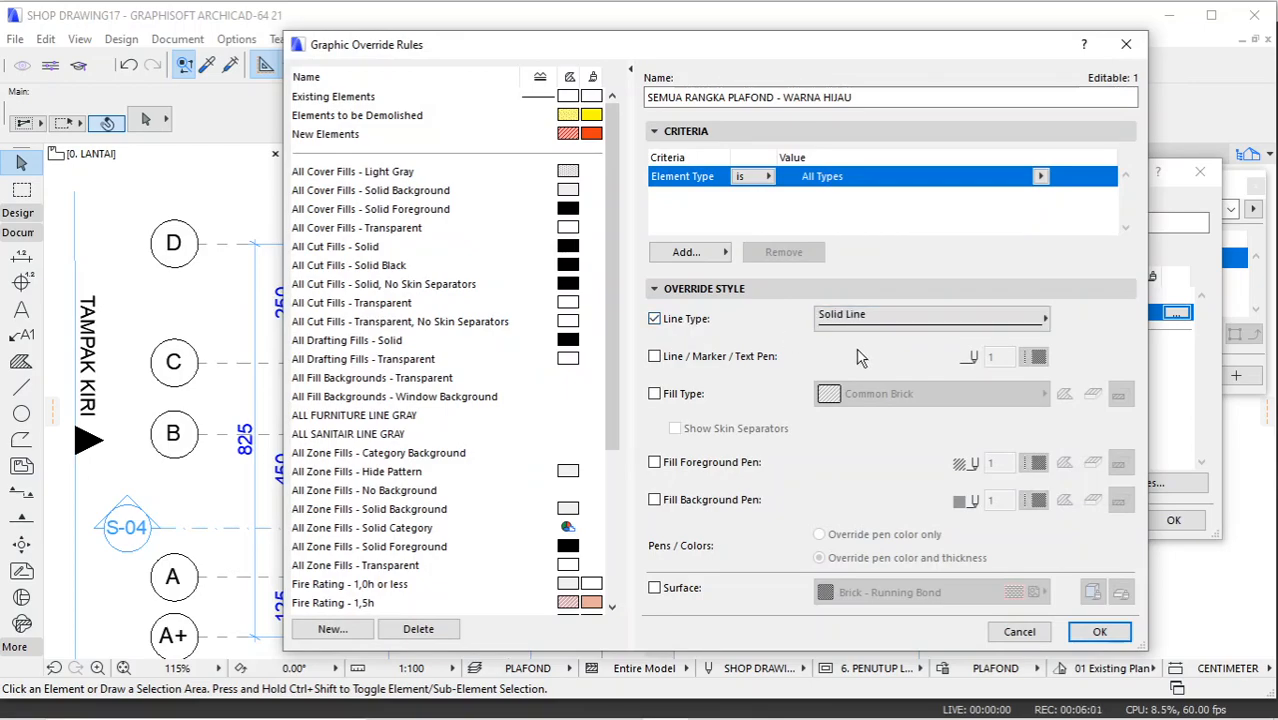
pyautogui.click(697, 356)
pyautogui.click(1030, 357)
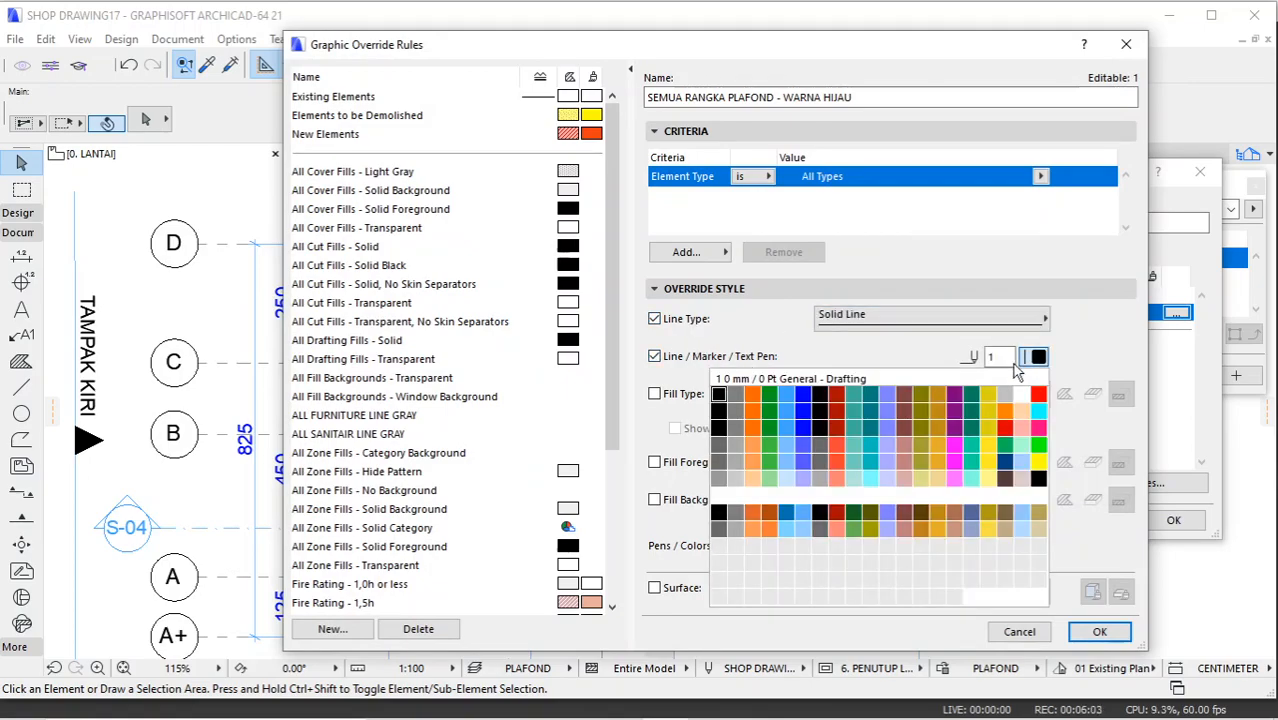
pyautogui.click(775, 394)
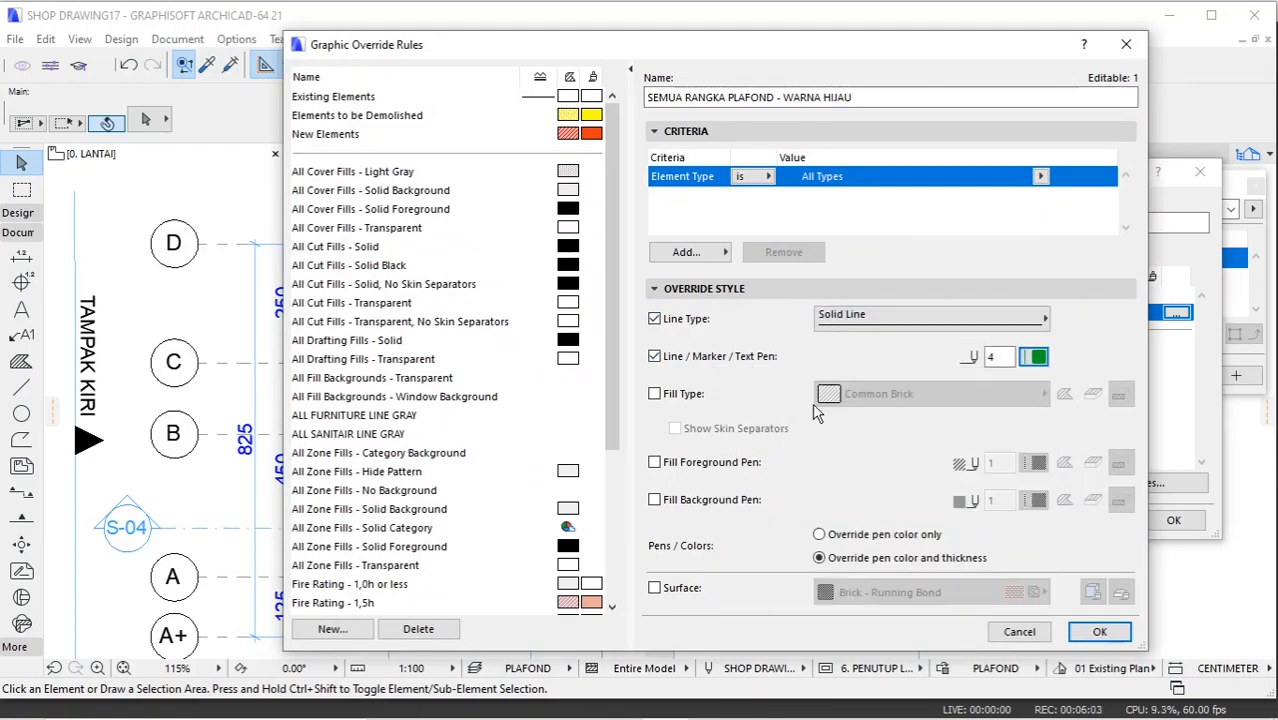
pyautogui.click(1100, 632)
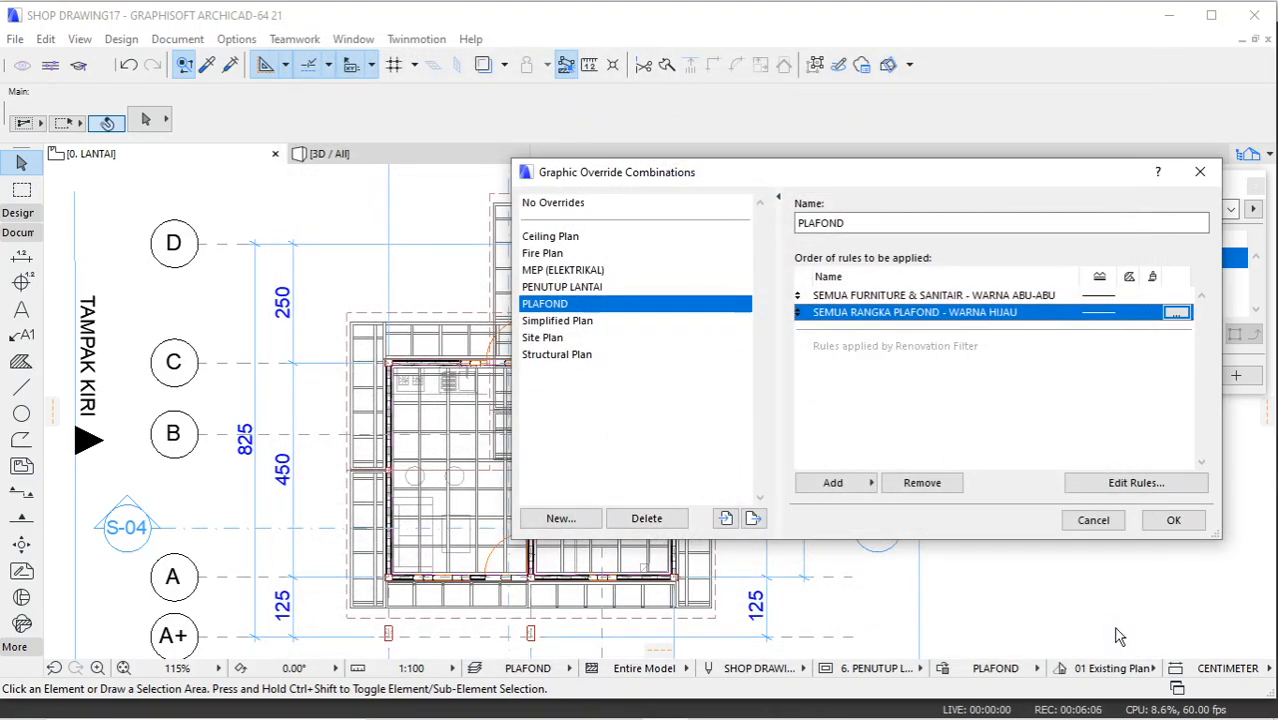
# Step: Set the element type criterion of the ceiling frame rule to Curtain Wall and apply the combination to the plan
pyautogui.click(1176, 314)
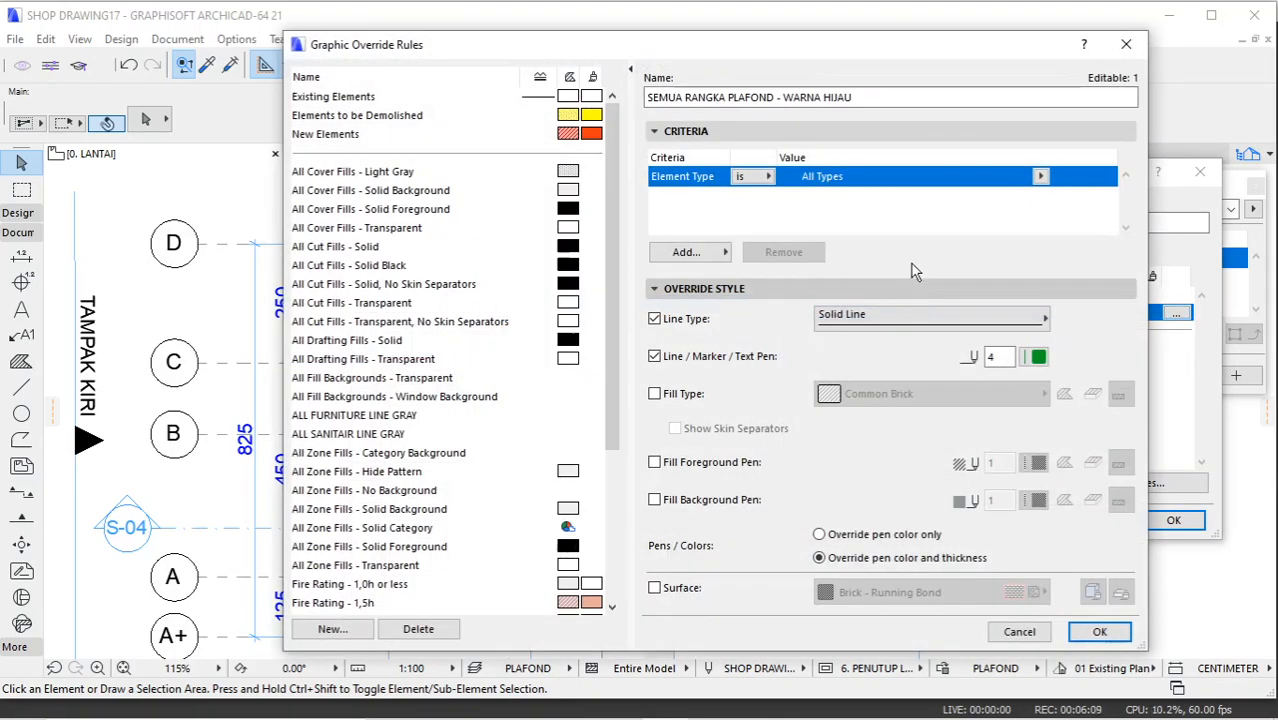
pyautogui.click(1040, 176)
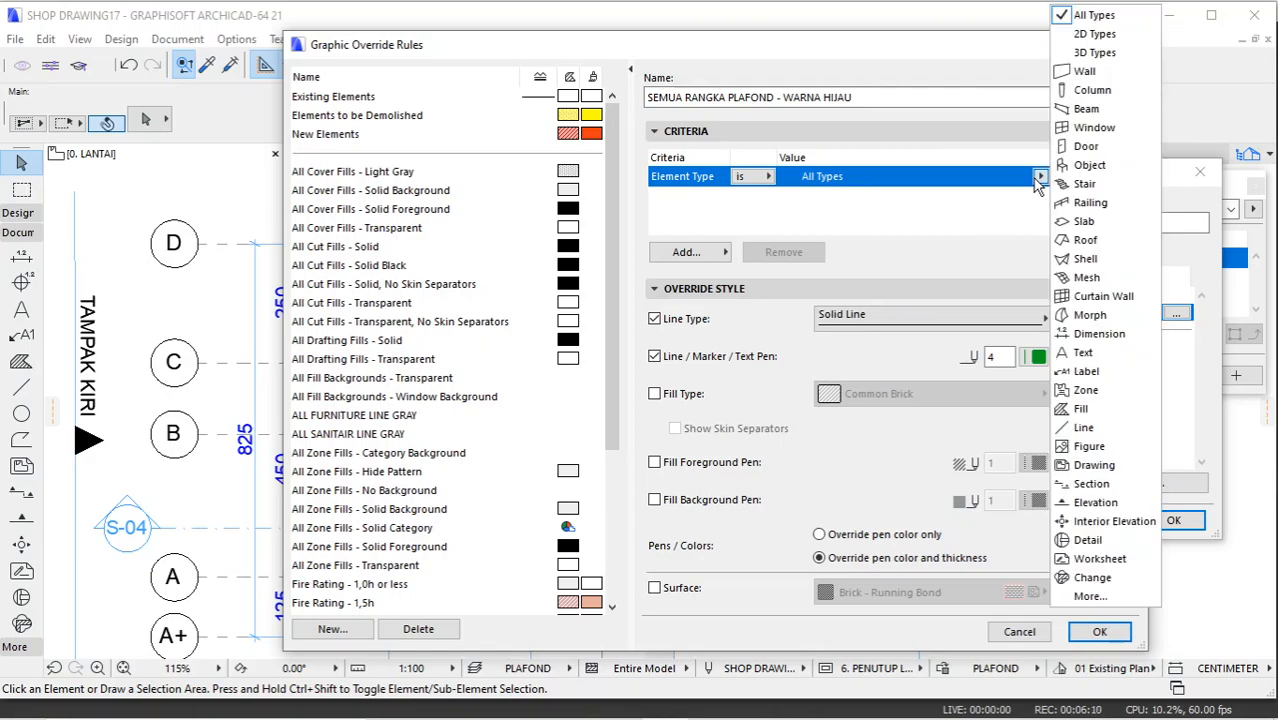
pyautogui.click(1080, 298)
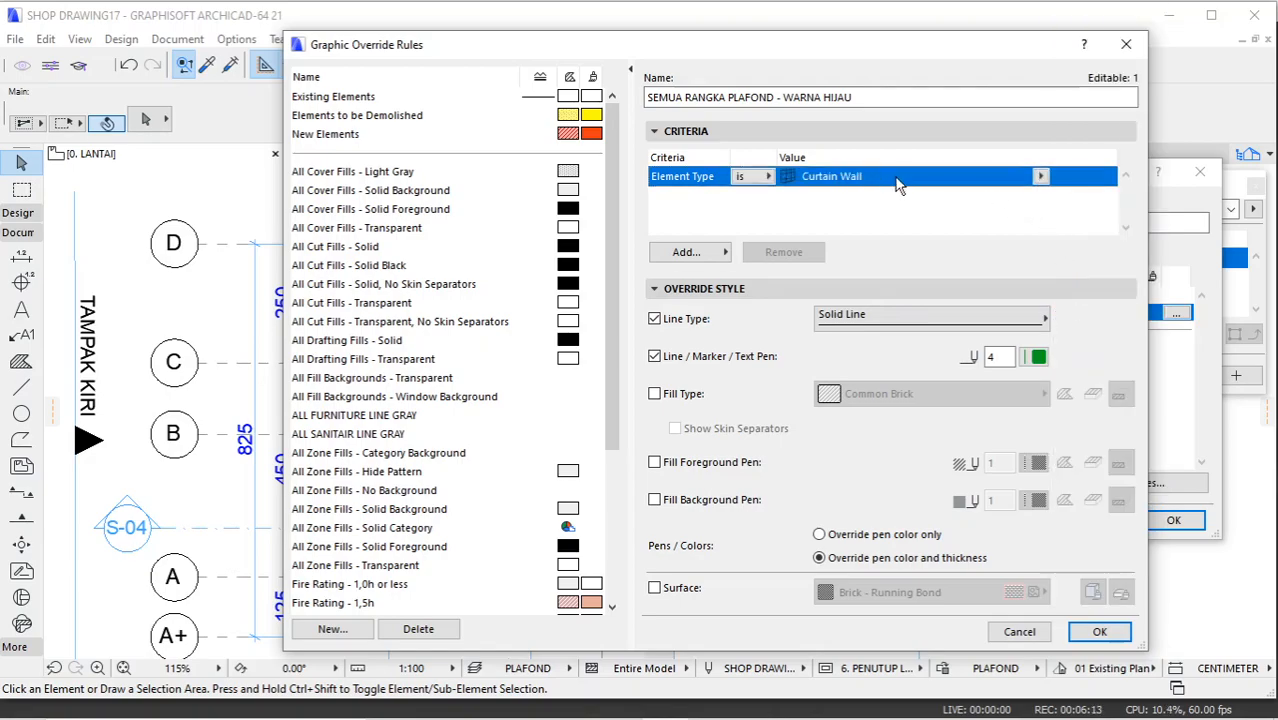
pyautogui.click(1098, 631)
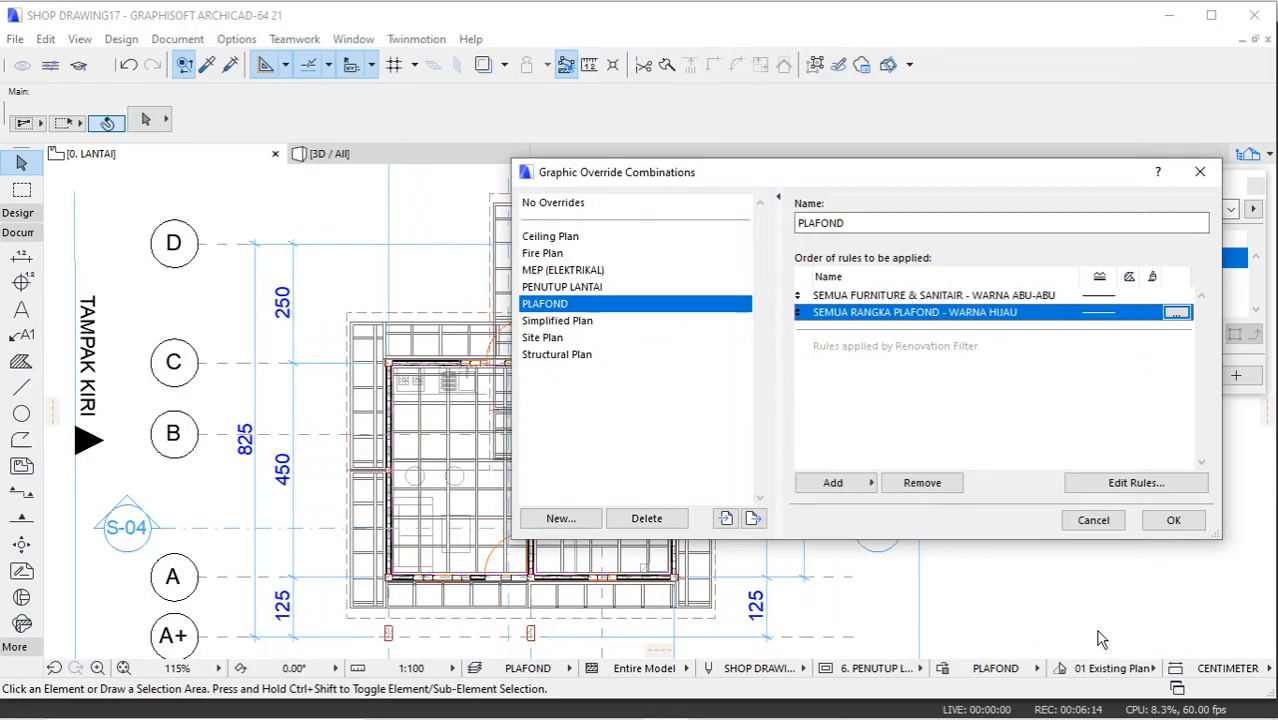
pyautogui.click(1165, 522)
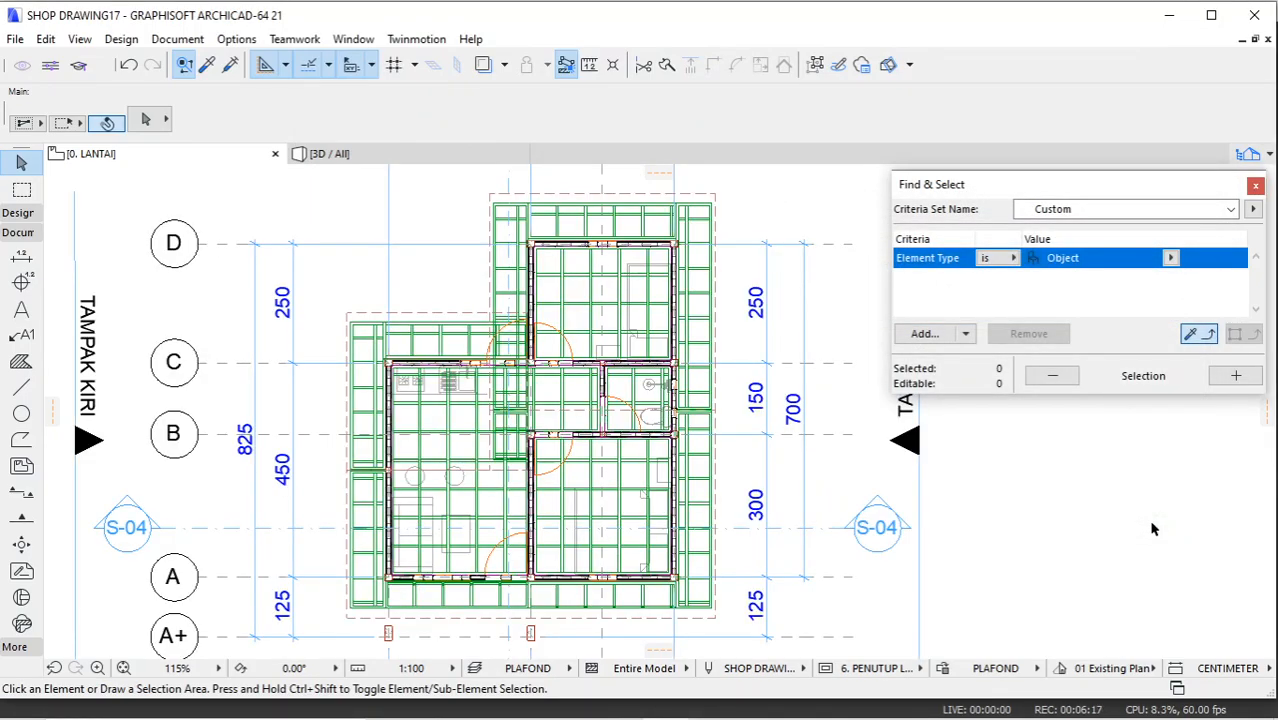
# Step: Examine which element type and tool the green ceiling frames belong to, and review the recoloured plan
pyautogui.scroll(5, 491, 208)
pyautogui.click(490, 218)
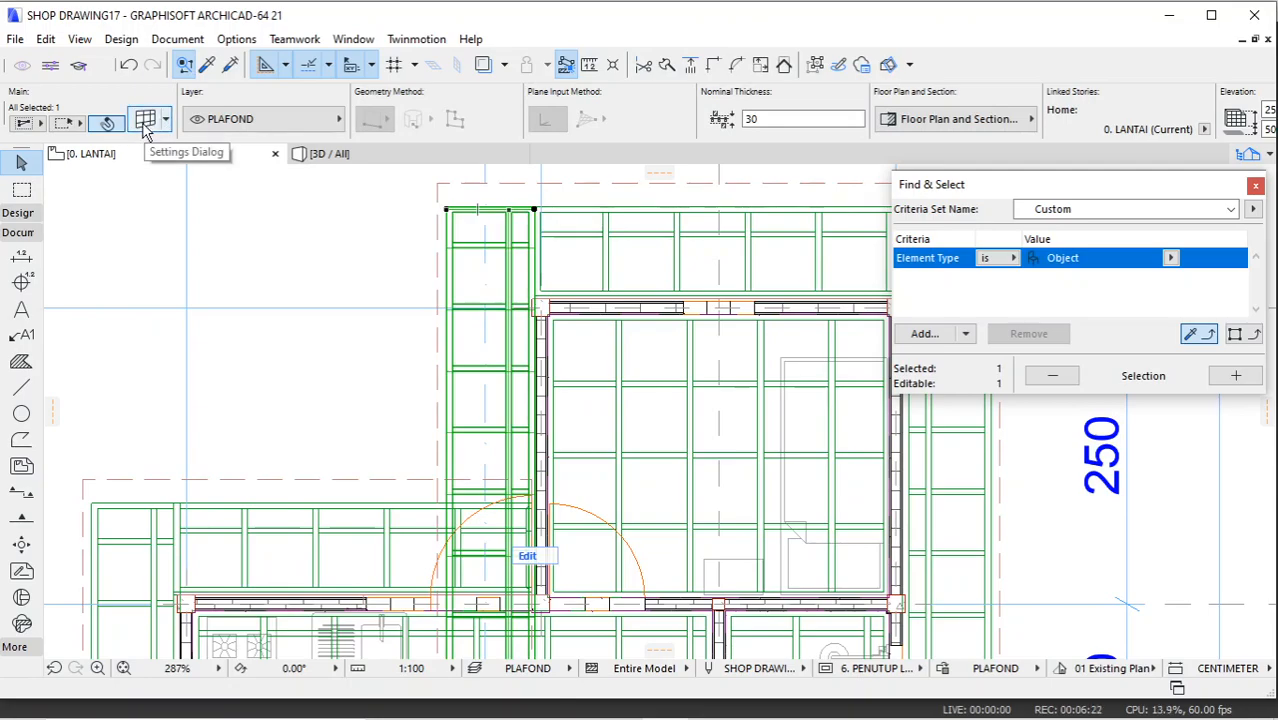
pyautogui.click(18, 212)
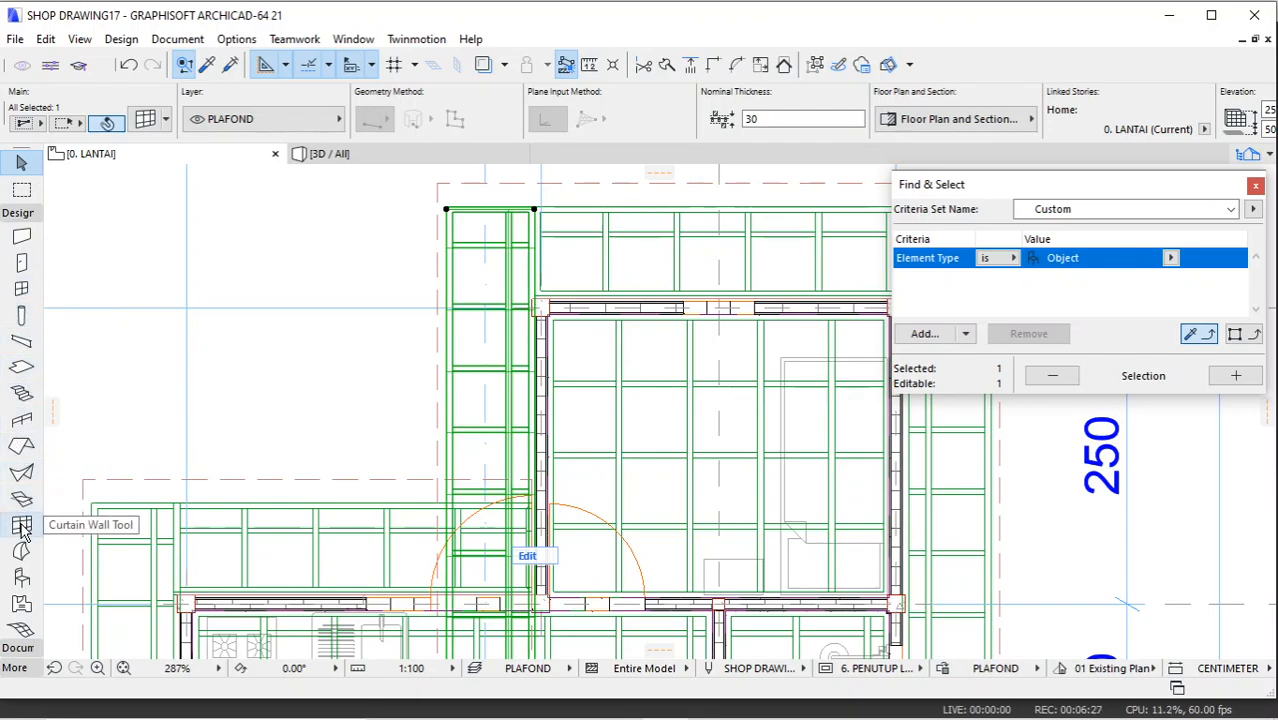
pyautogui.click(334, 313)
pyautogui.scroll(-5, 334, 313)
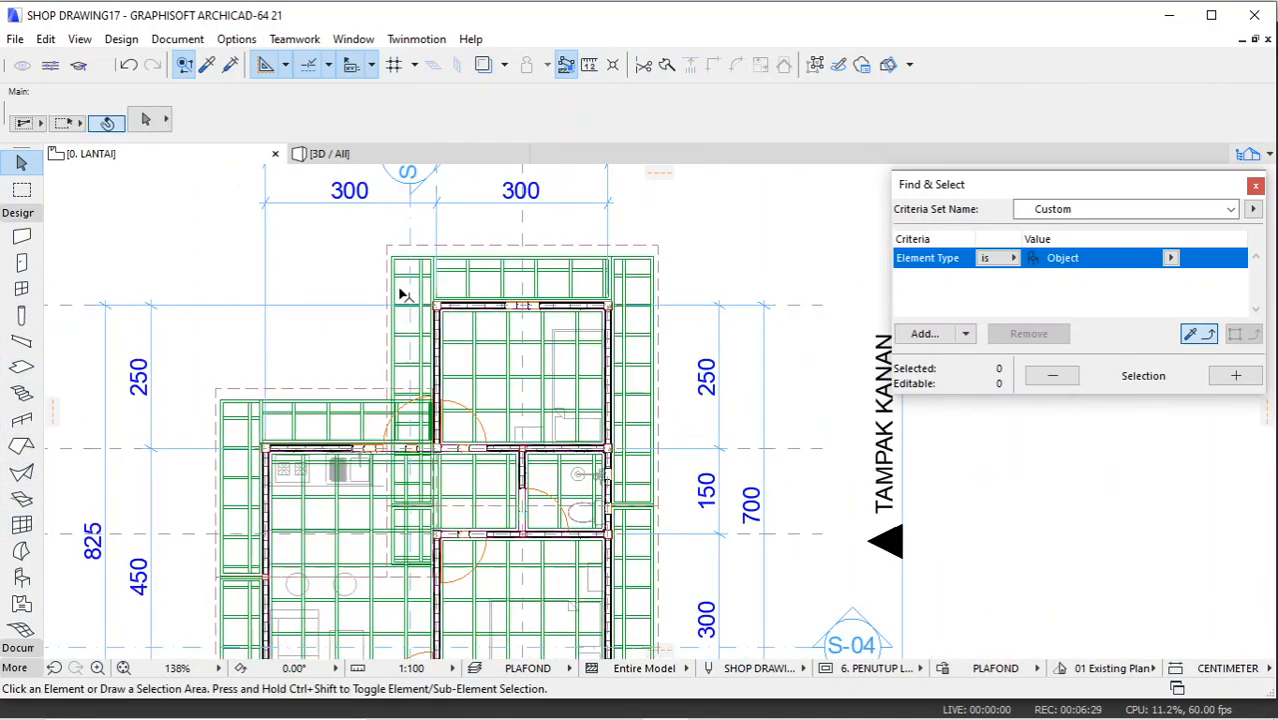
pyautogui.moveTo(508, 374); pyautogui.dragTo(545, 287, button='middle')
pyautogui.scroll(-2, 542, 354)
pyautogui.scroll(2, 539, 309)
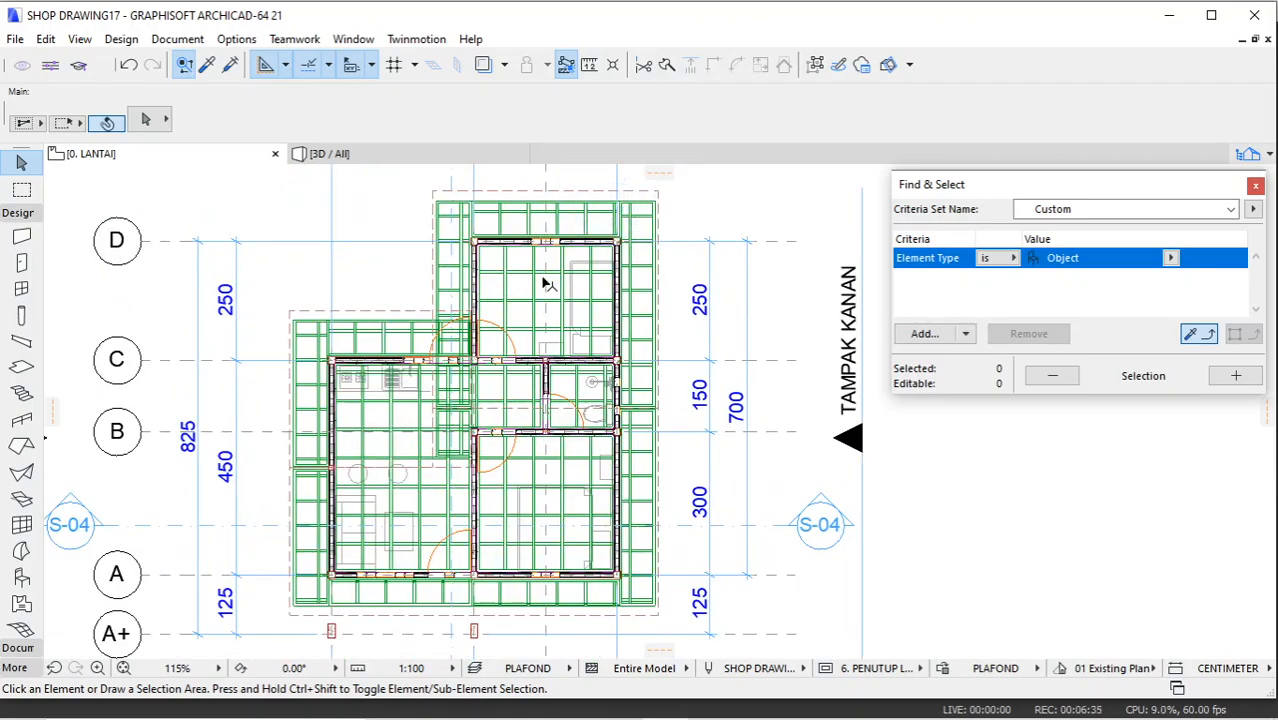
# Step: Create a new layer named LABEL PLAFOND and update the PLAFOND layer combination with it
pyautogui.click(475, 668)
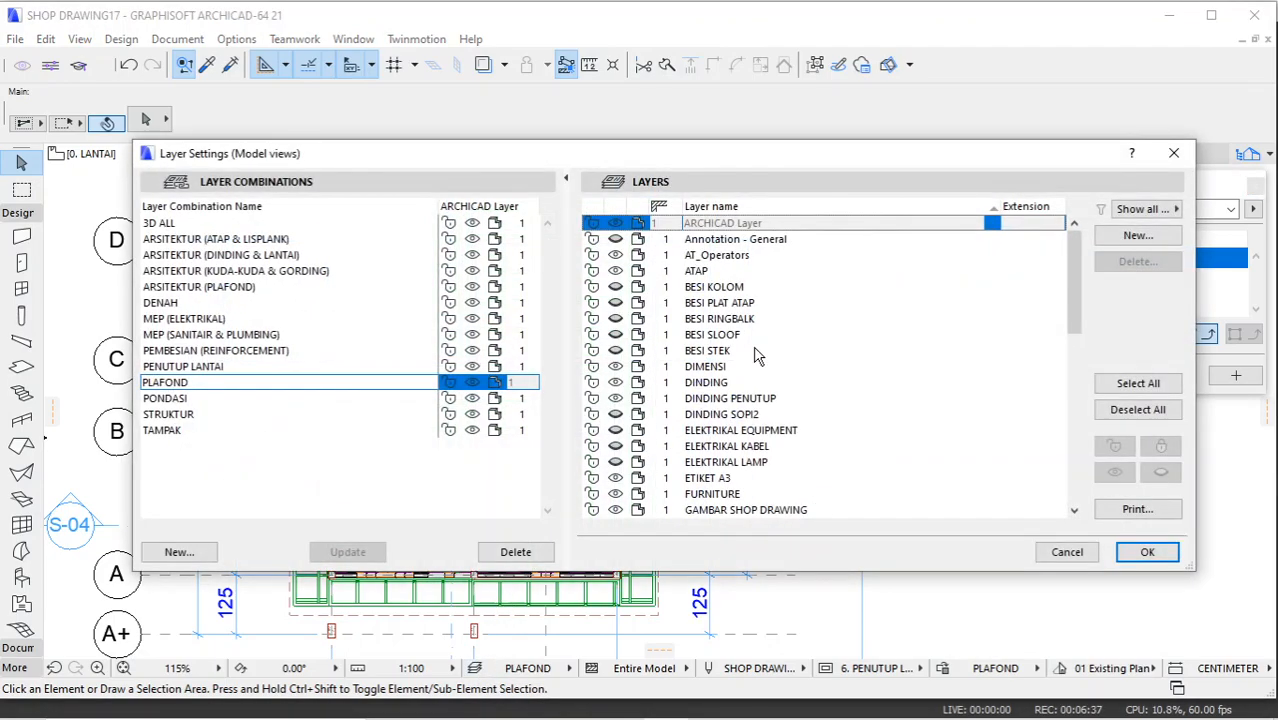
pyautogui.click(1106, 236)
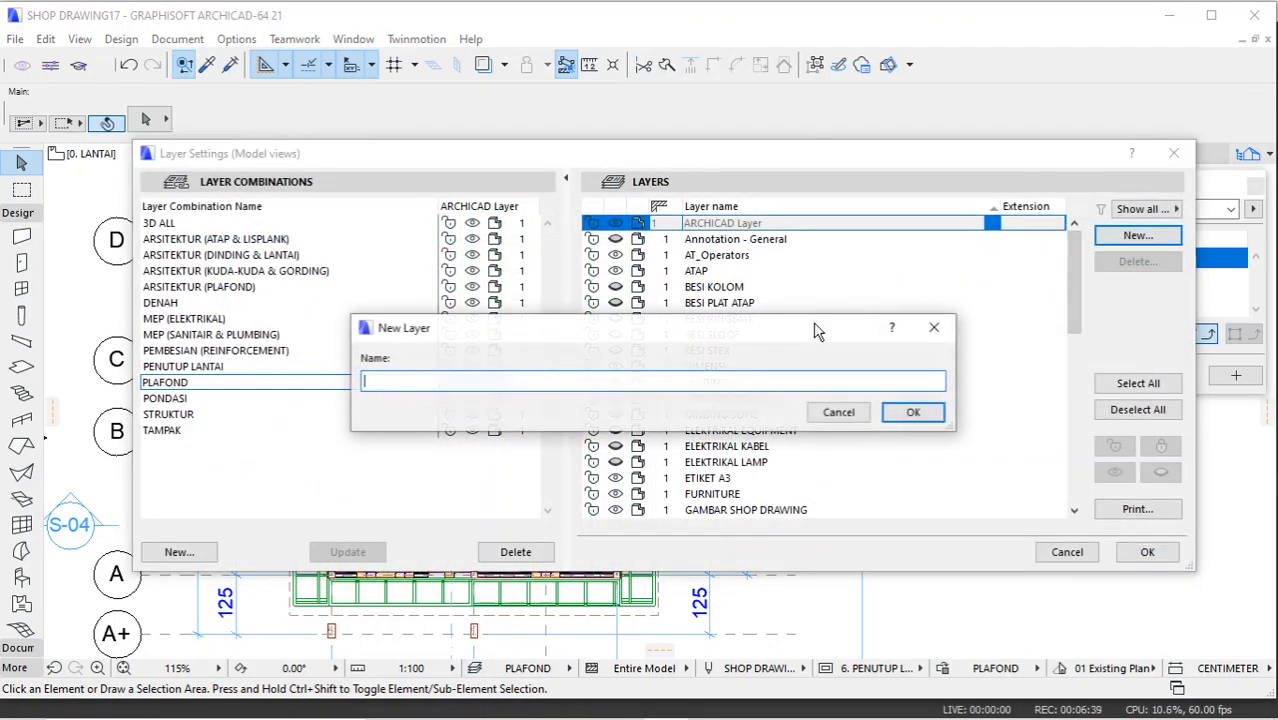
pyautogui.write('LABEL PLAFOND')
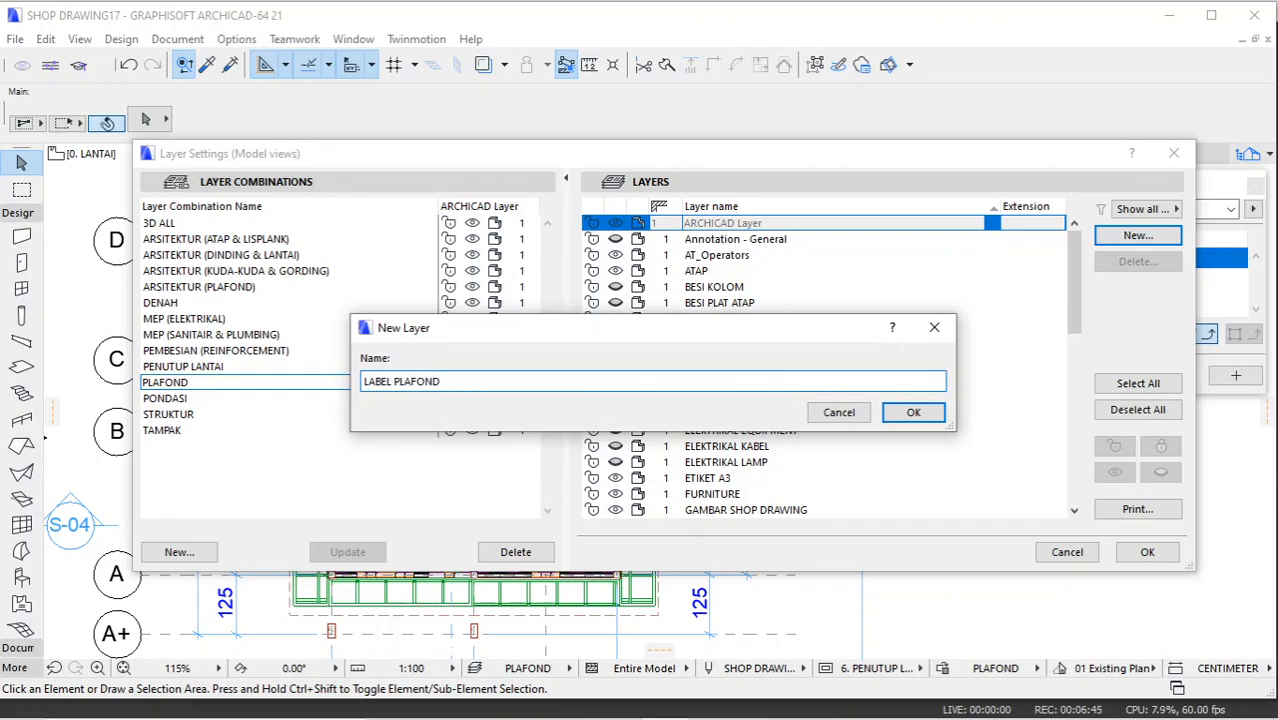
pyautogui.click(913, 412)
pyautogui.click(372, 552)
pyautogui.click(1140, 552)
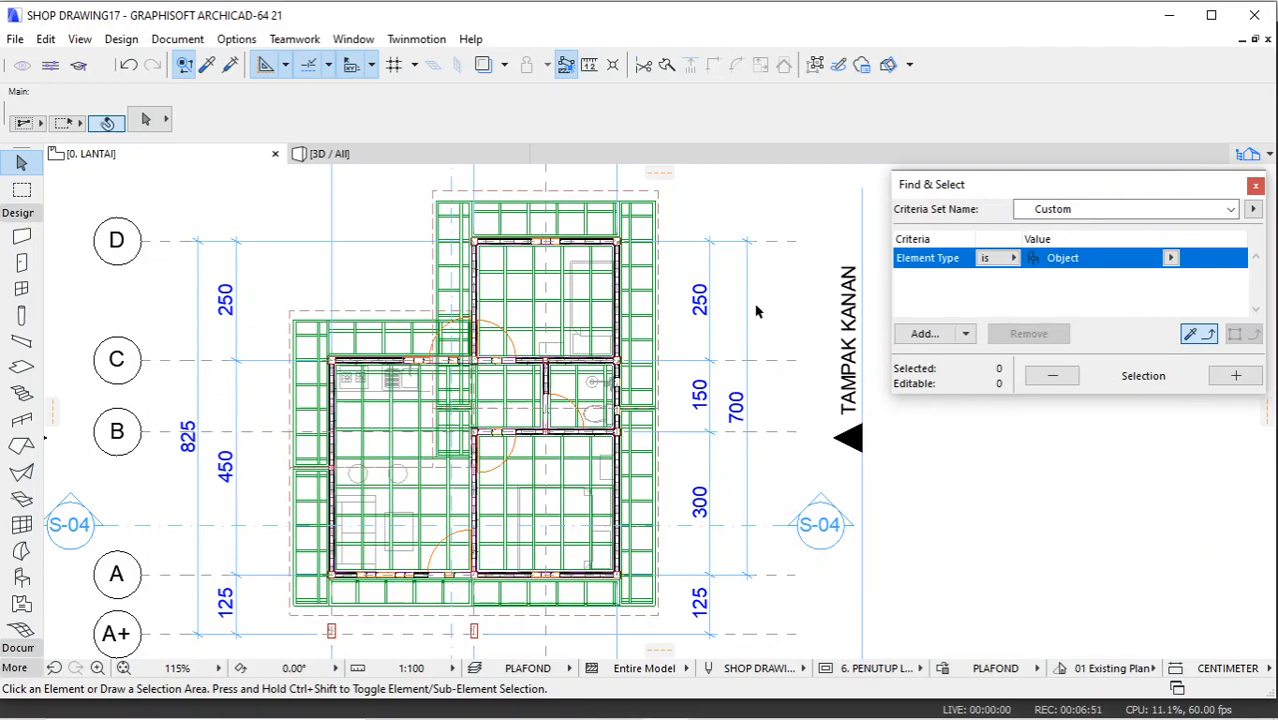
# Step: Close Find & Select and draw a text block in the large room, just above the two round stools
pyautogui.click(1256, 188)
pyautogui.moveTo(753, 357); pyautogui.dragTo(926, 339, button='middle')
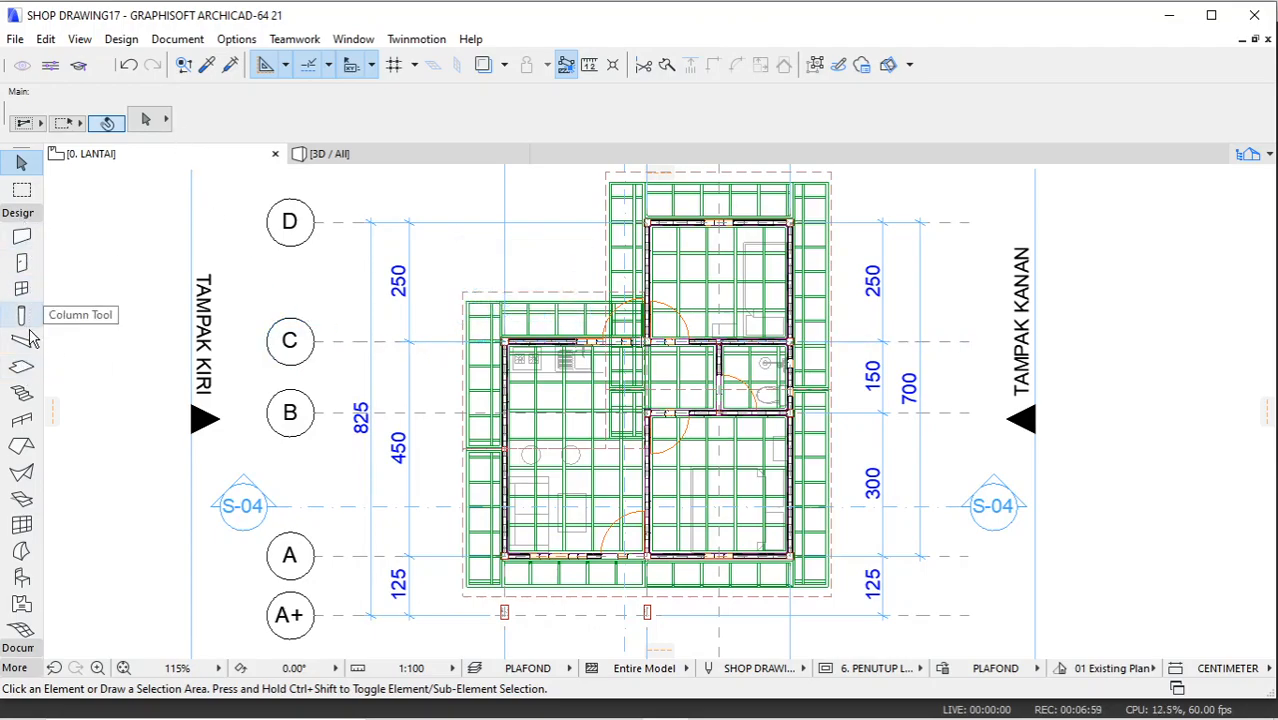
pyautogui.click(17, 648)
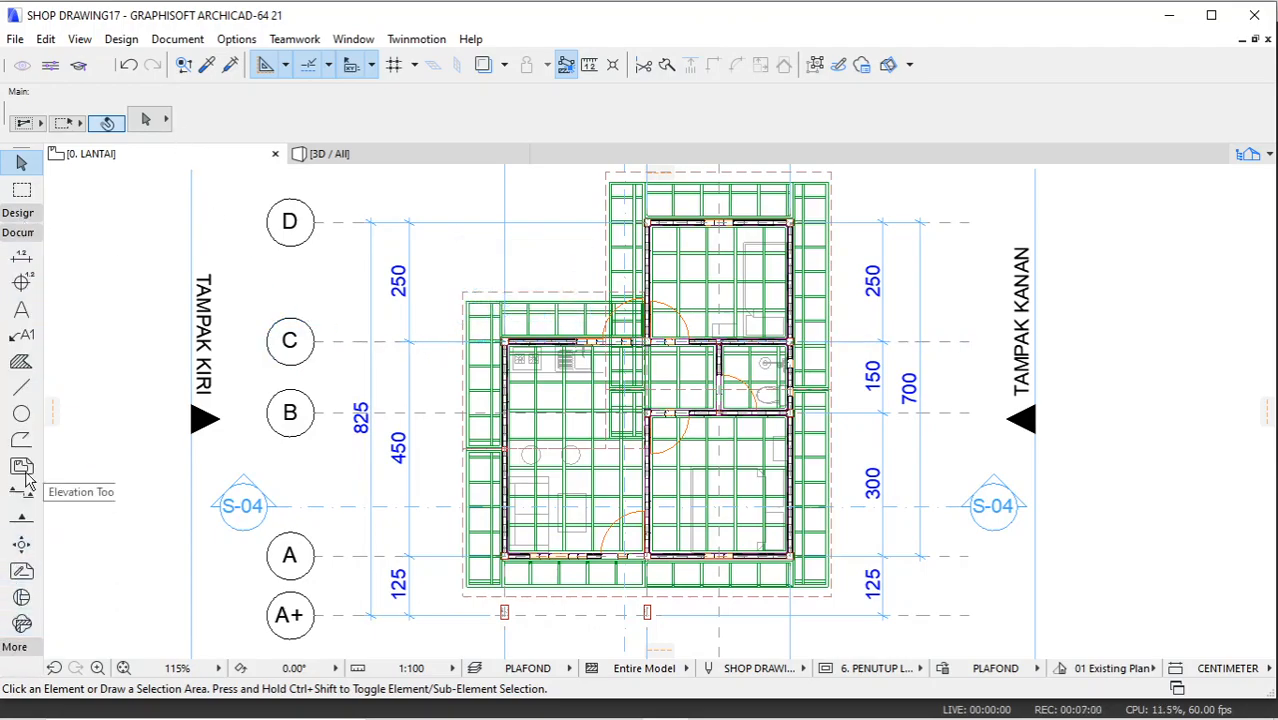
pyautogui.click(21, 310)
pyautogui.scroll(5, 580, 471)
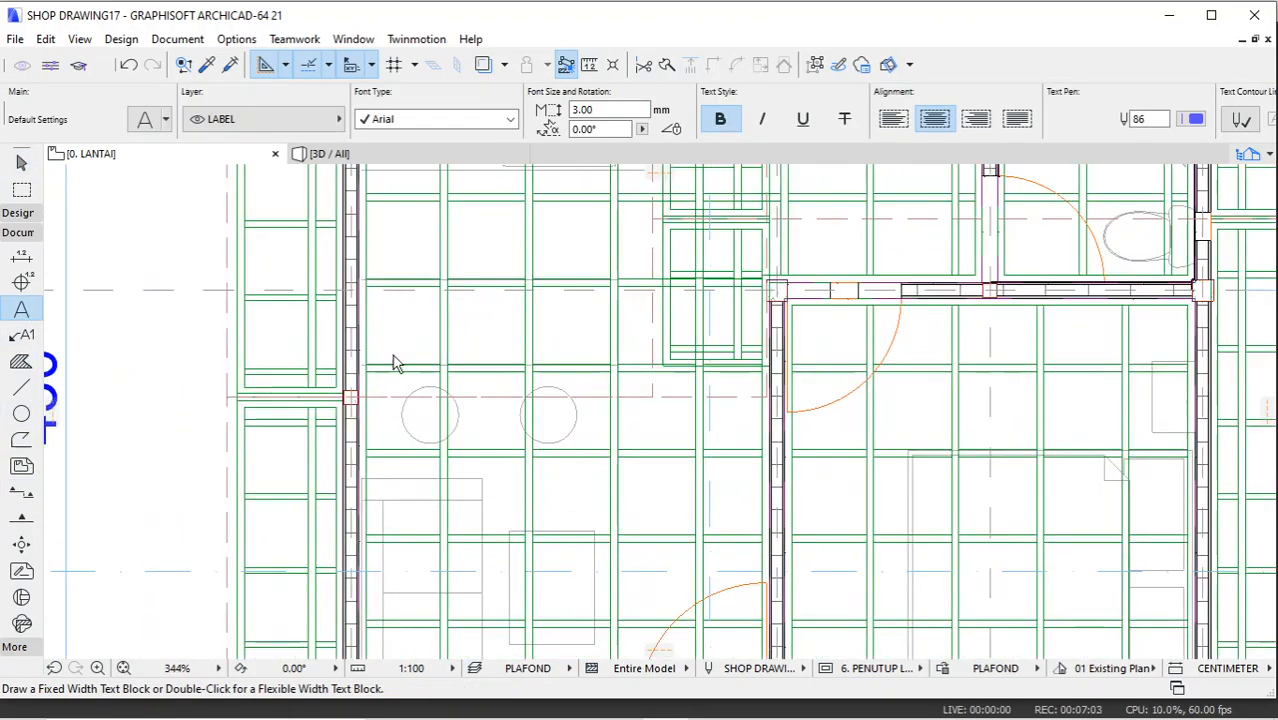
pyautogui.click(403, 349)
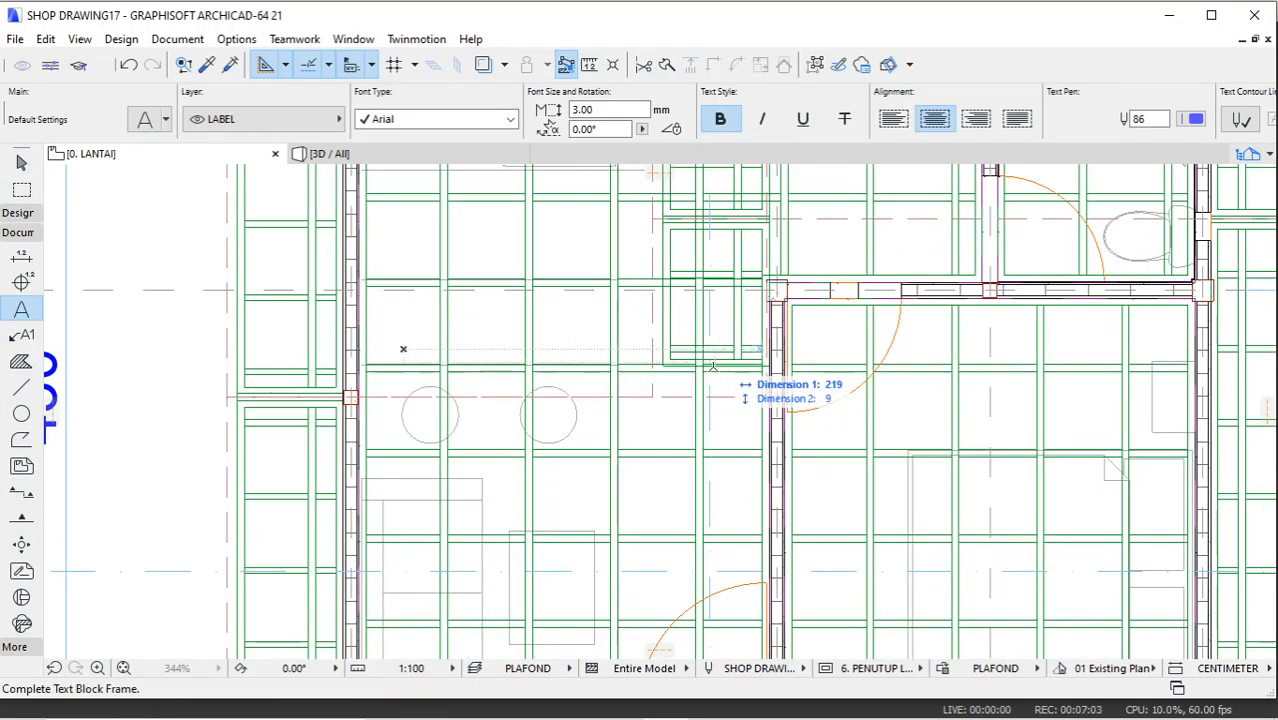
pyautogui.click(731, 432)
# Step: Set the text size to 1.25 mm and enter RANGKA as the first word of the label
pyautogui.click(625, 303)
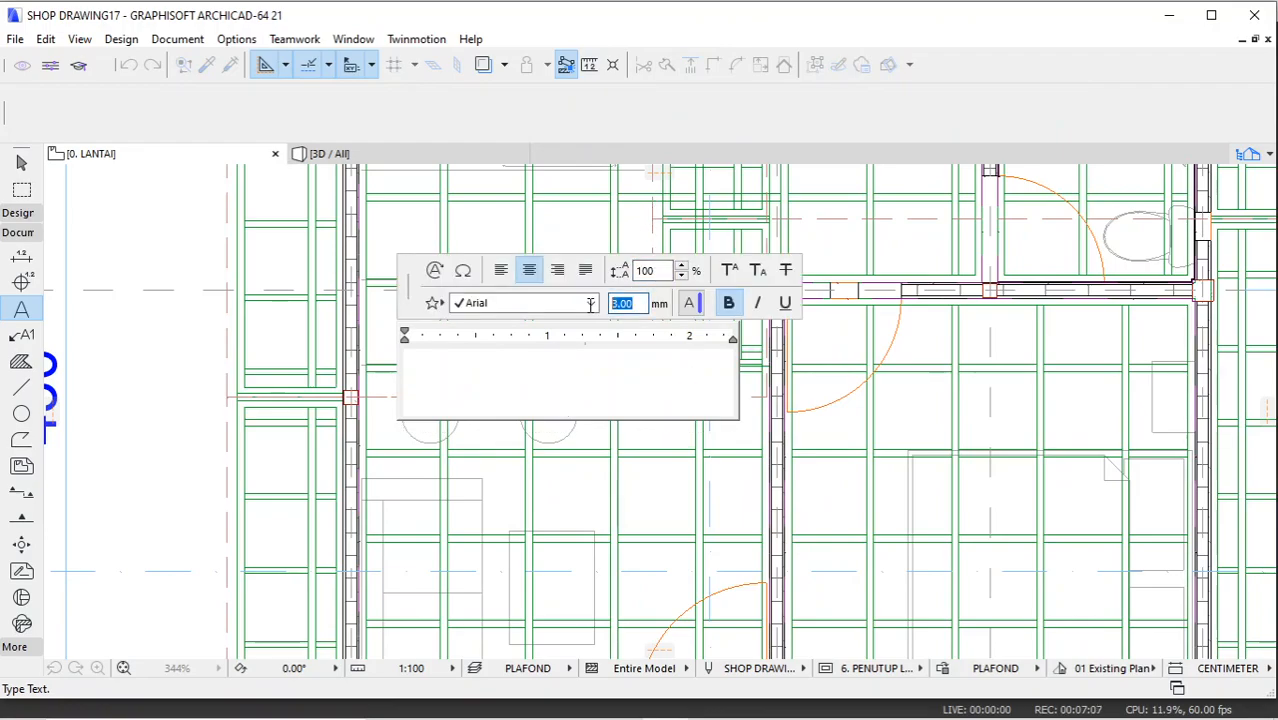
pyautogui.write('1.25')
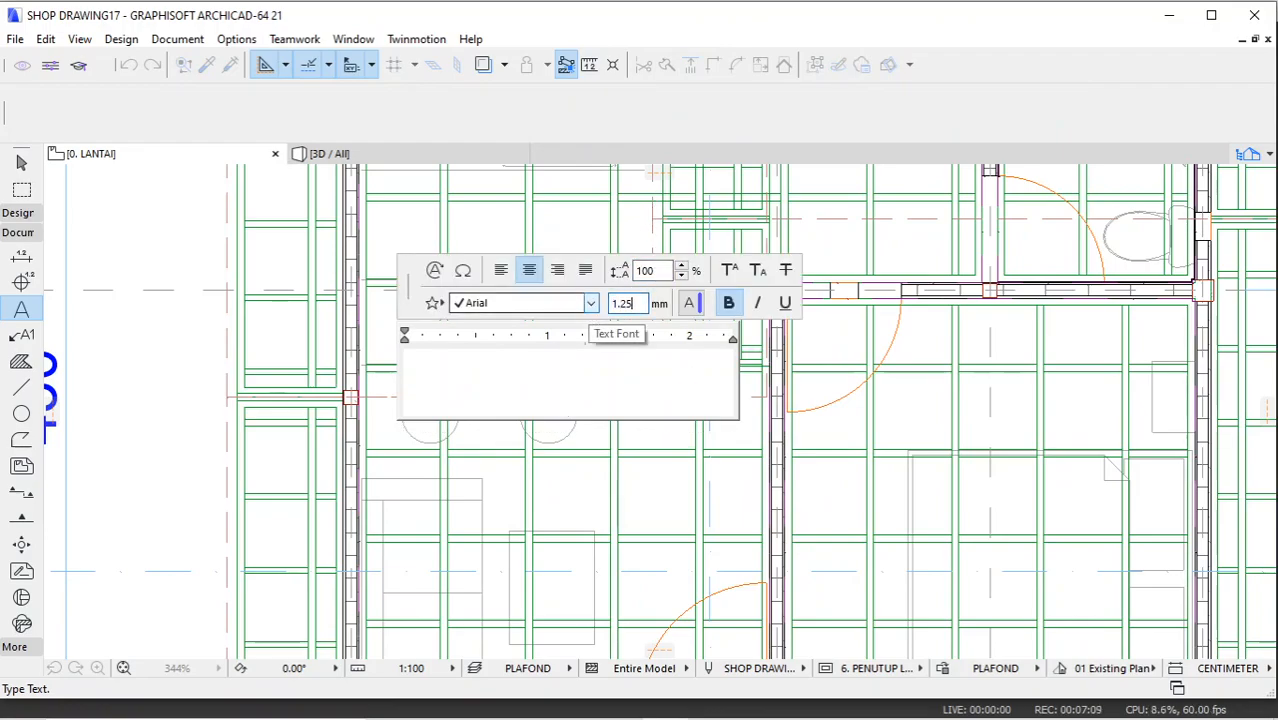
pyautogui.press('Return')
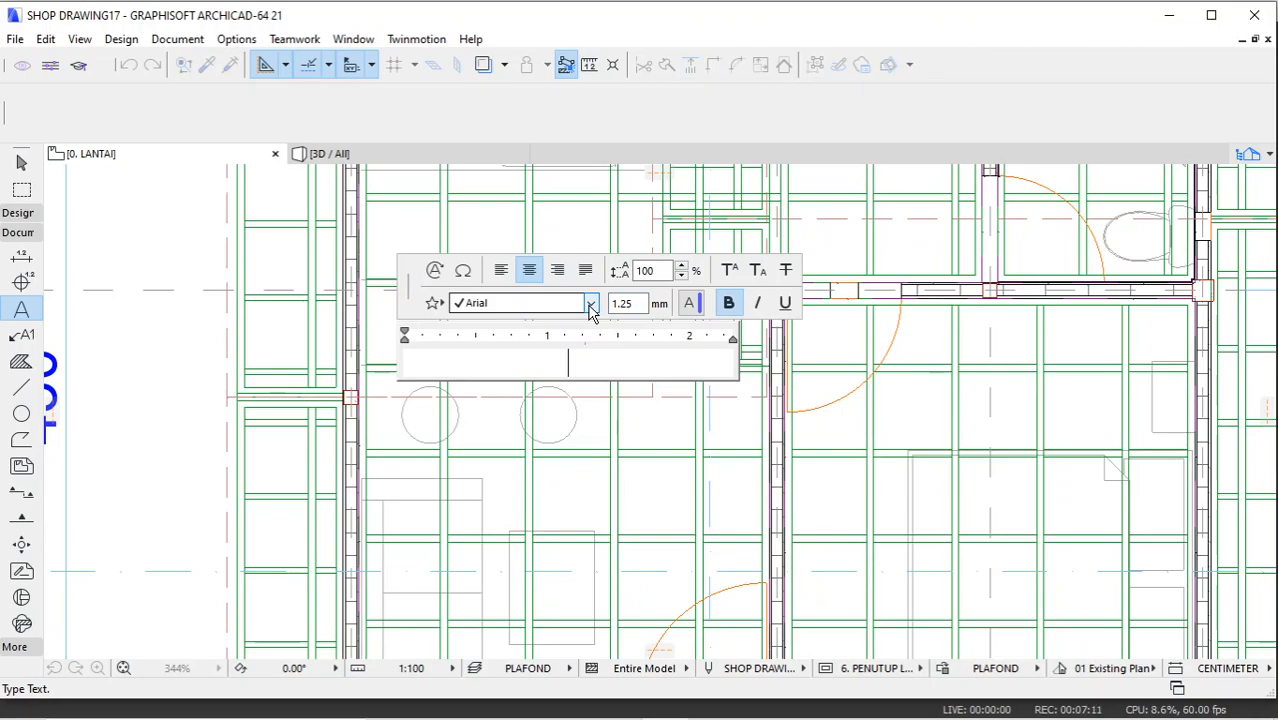
pyautogui.write('RAN')
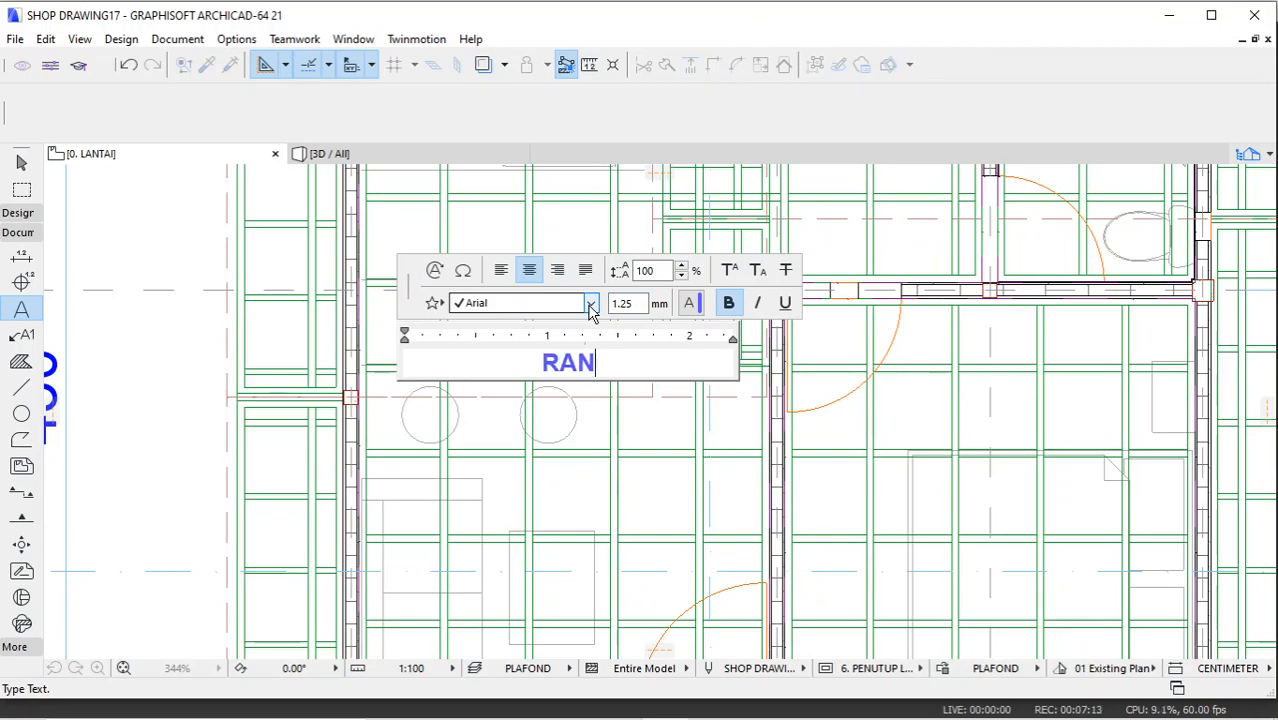
pyautogui.write('GKA')
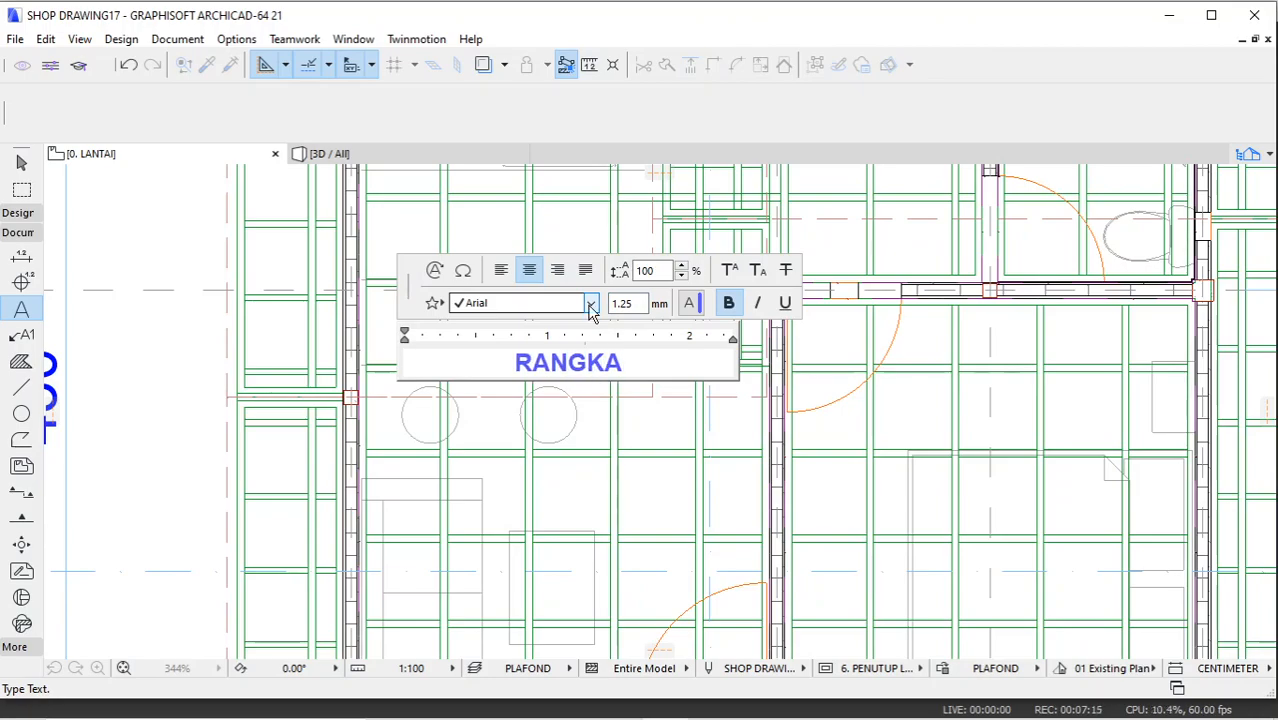
# Step: Remove the bold style from the word RANGKA and change its pen to a darker blue
pyautogui.hotkey('ctrl', 'a')
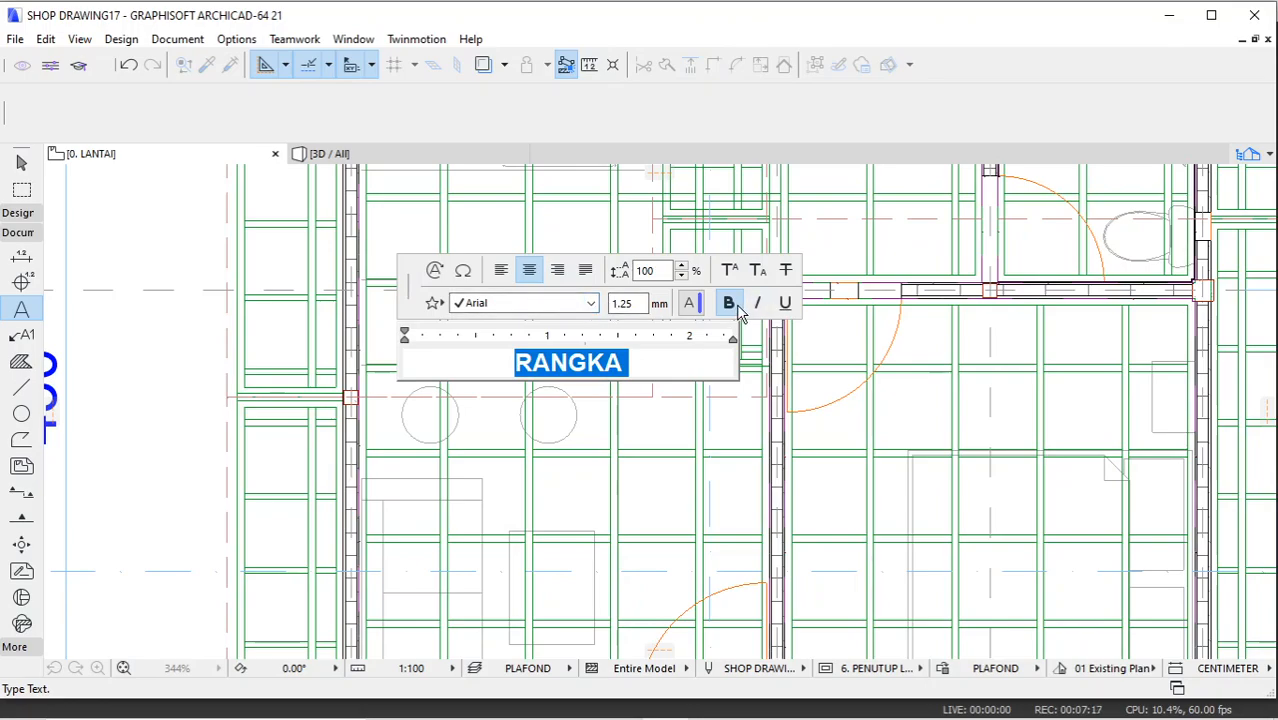
pyautogui.click(689, 303)
pyautogui.click(800, 296)
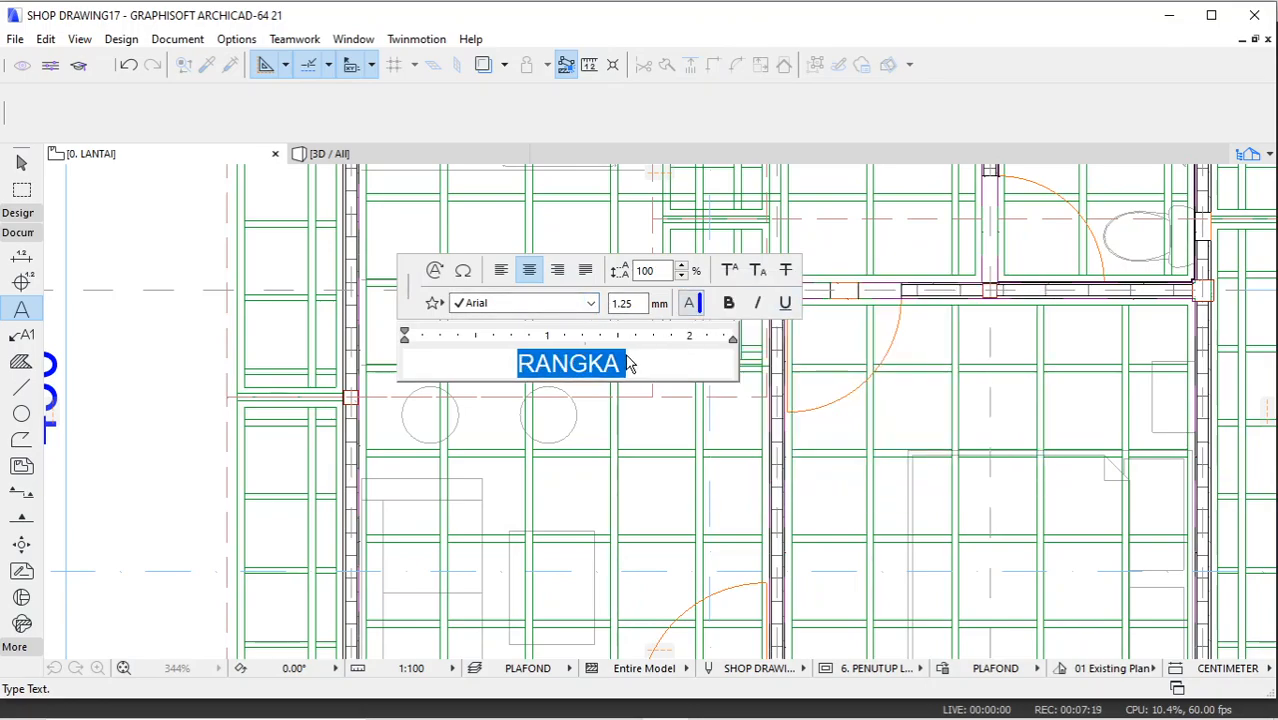
# Step: Extend the label text to read RANGKA PLAFOND KAYU KELAS II 5X5 (60X60)
pyautogui.click(628, 364)
pyautogui.write('PLAFOND KAYU KEL')
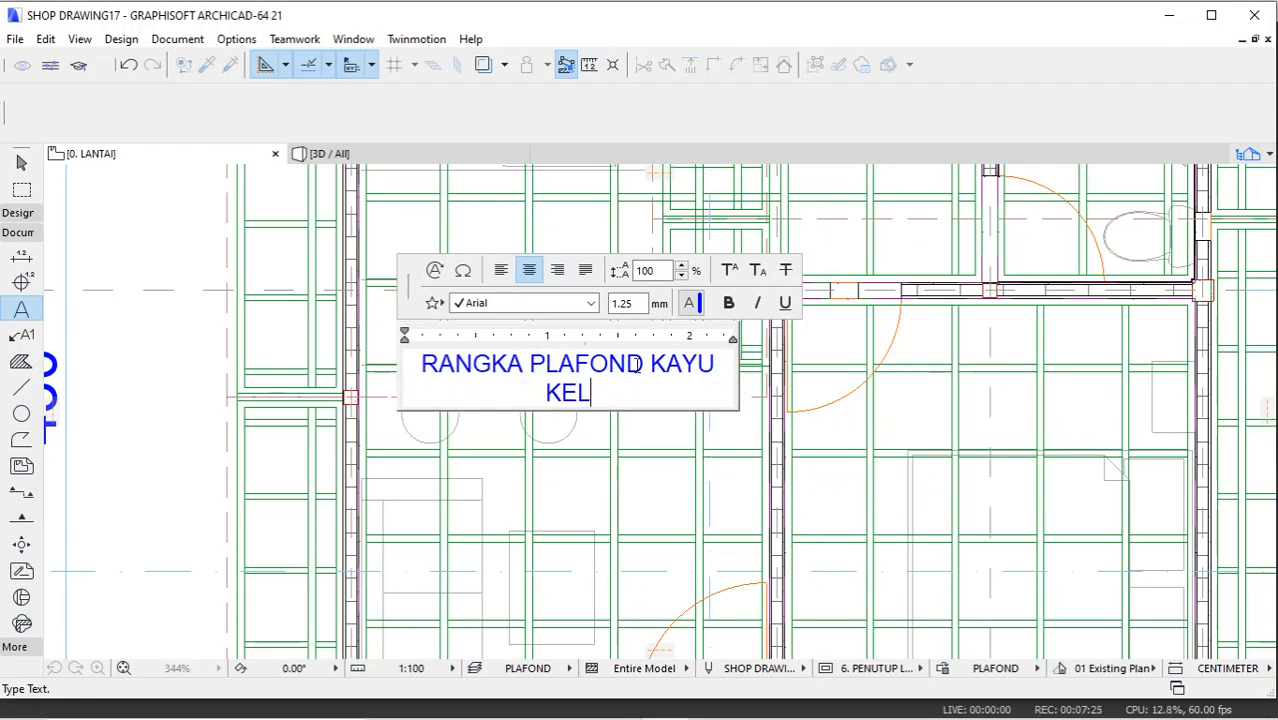
pyautogui.write('AS II')
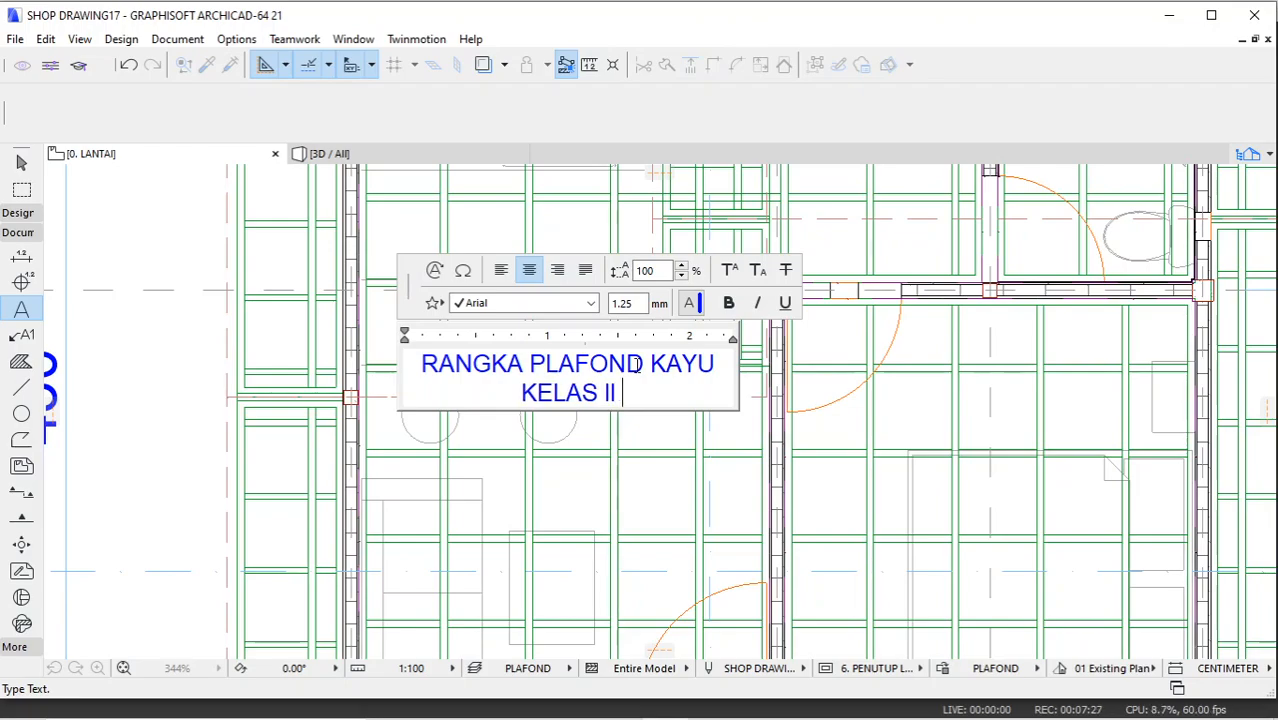
pyautogui.write(' 5X5')
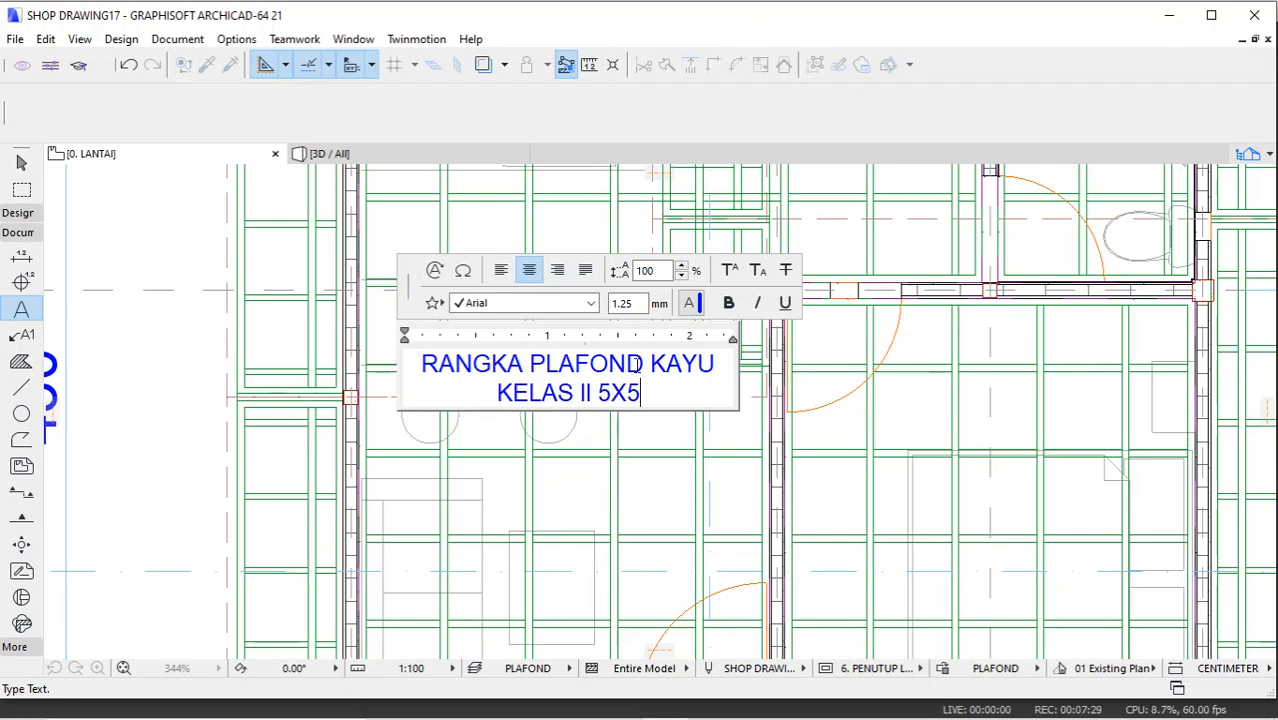
pyautogui.write(' (')
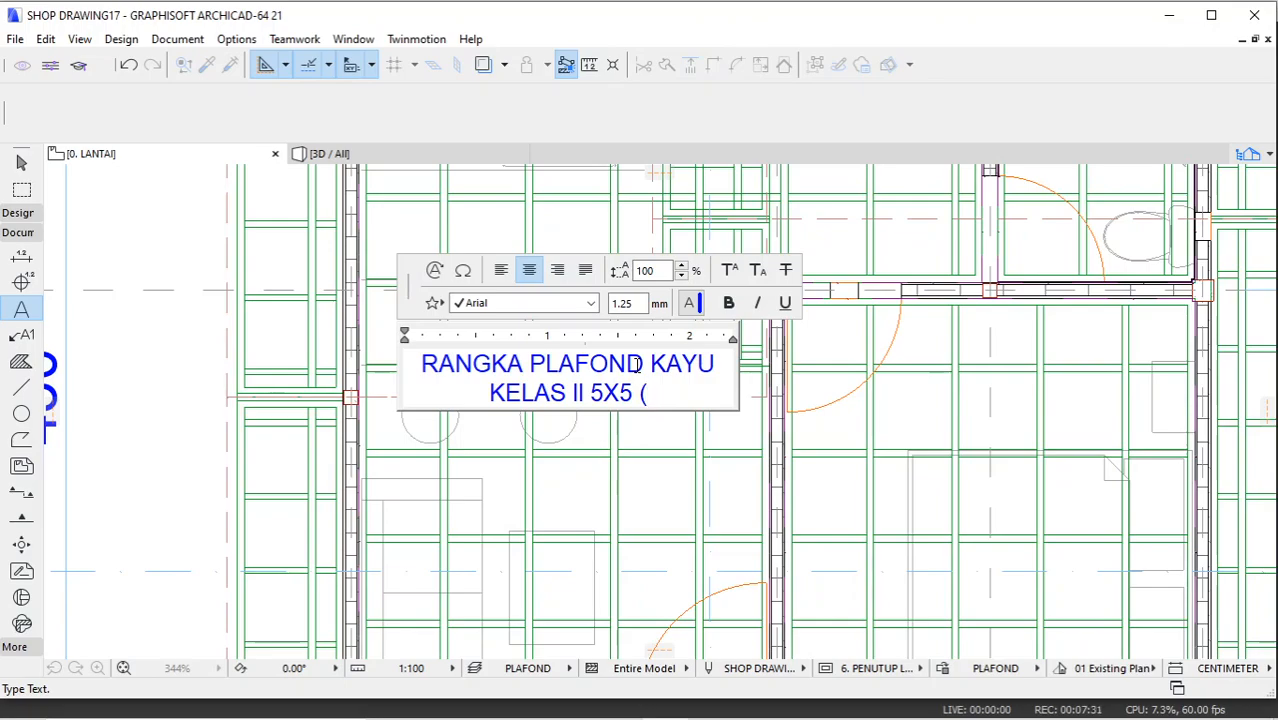
pyautogui.write('60X60)')
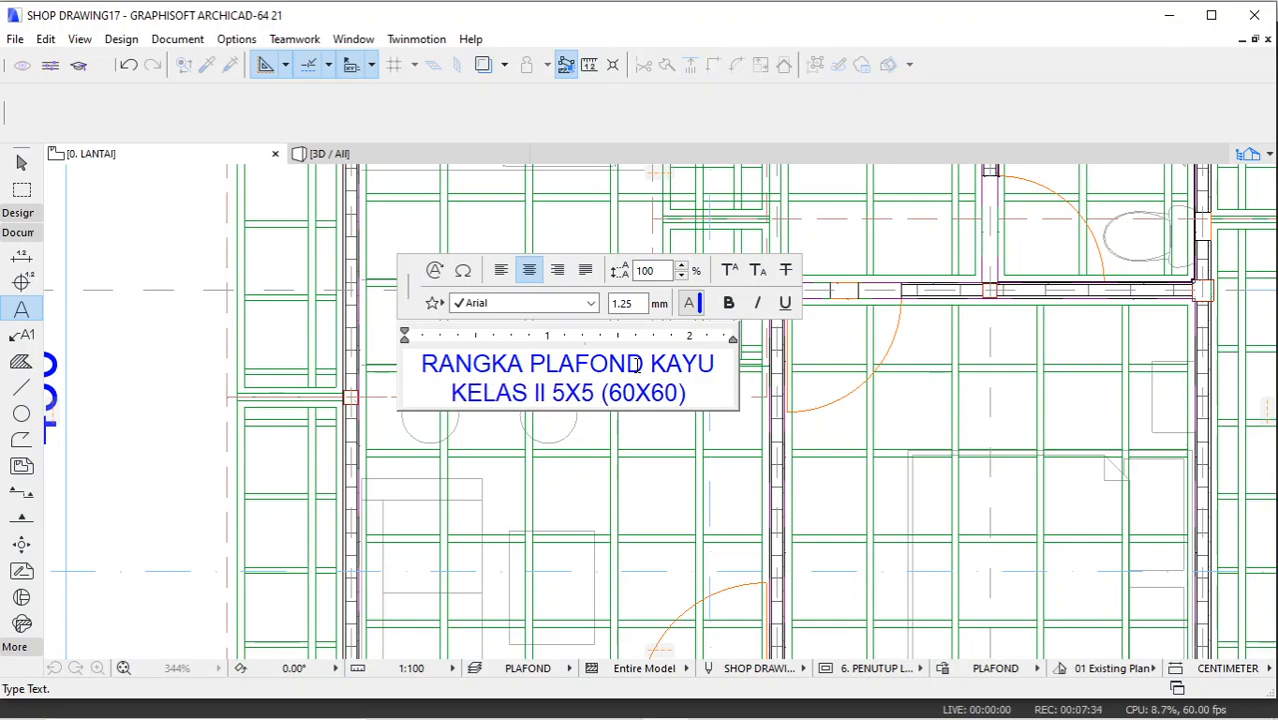
# Step: Add "& PENUTUP PLAFOND TRIPLEX 4 MM (120X240)" to the label, with the ampersand on its own line, and finish the text
pyautogui.press('Return')
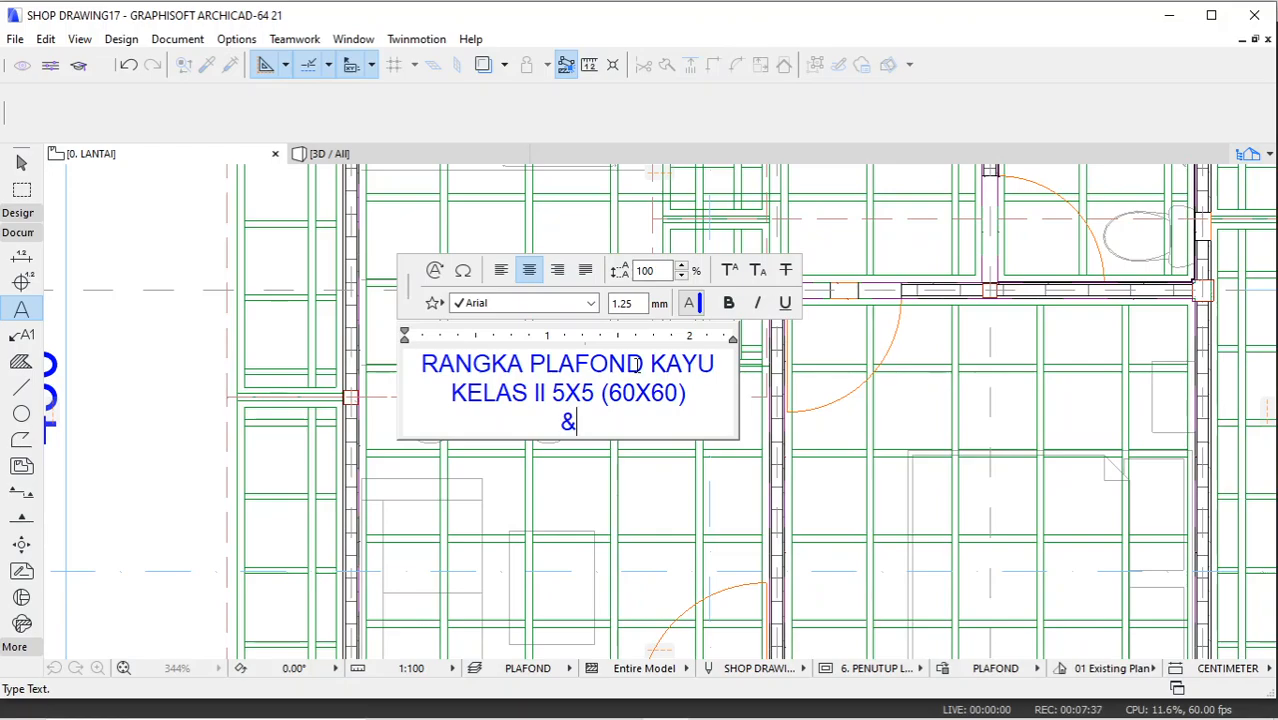
pyautogui.write('&')
pyautogui.press('Return')
pyautogui.write('PENUTUP PLAFOND')
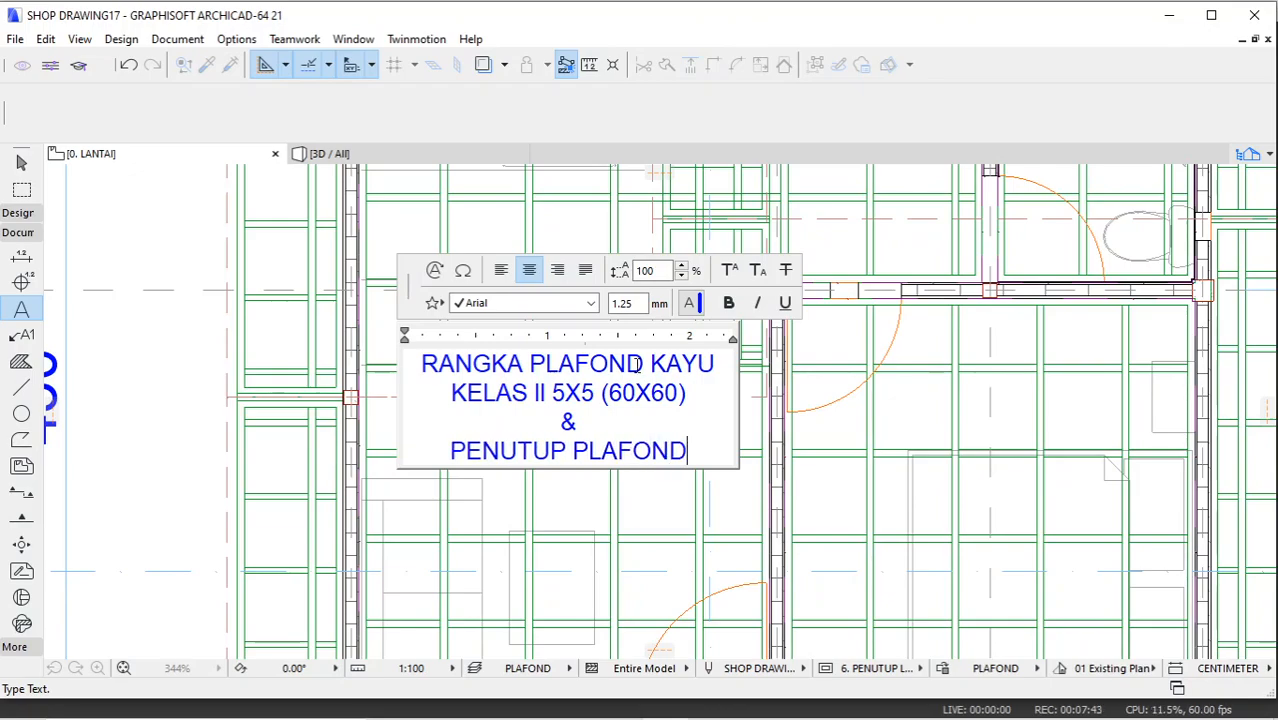
pyautogui.write(' TR')
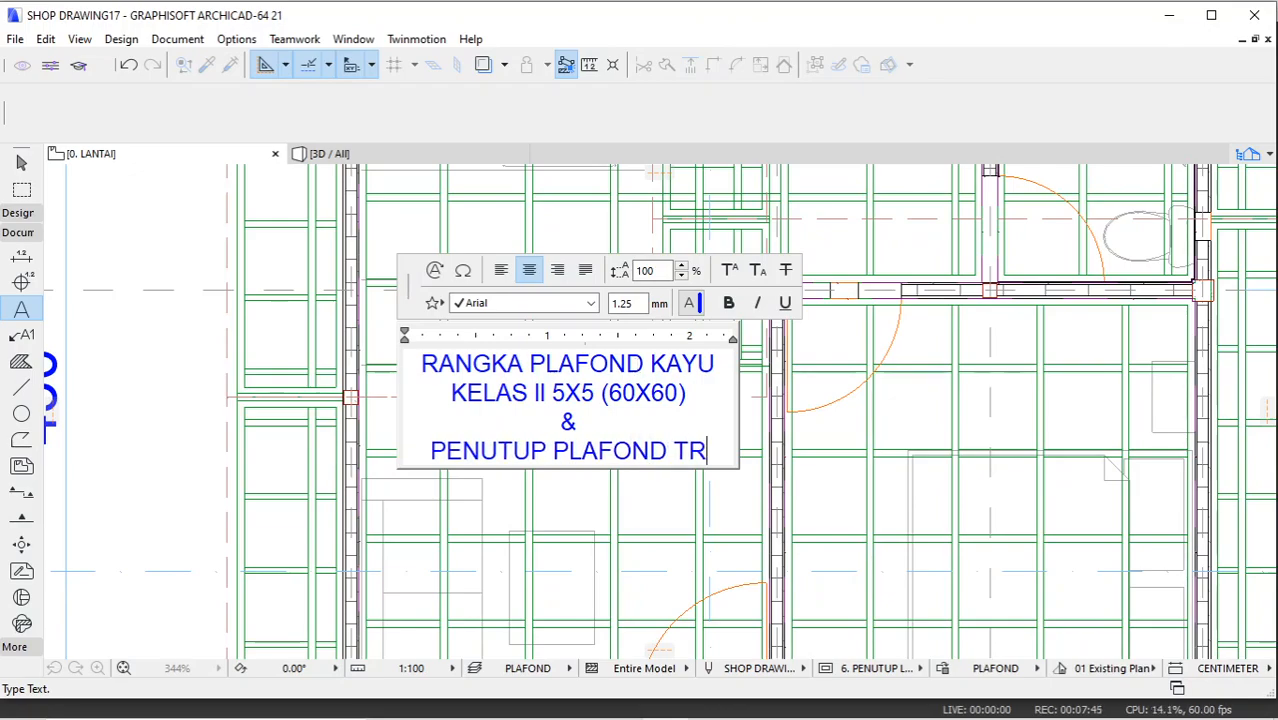
pyautogui.write('IPLEX 4 MM (')
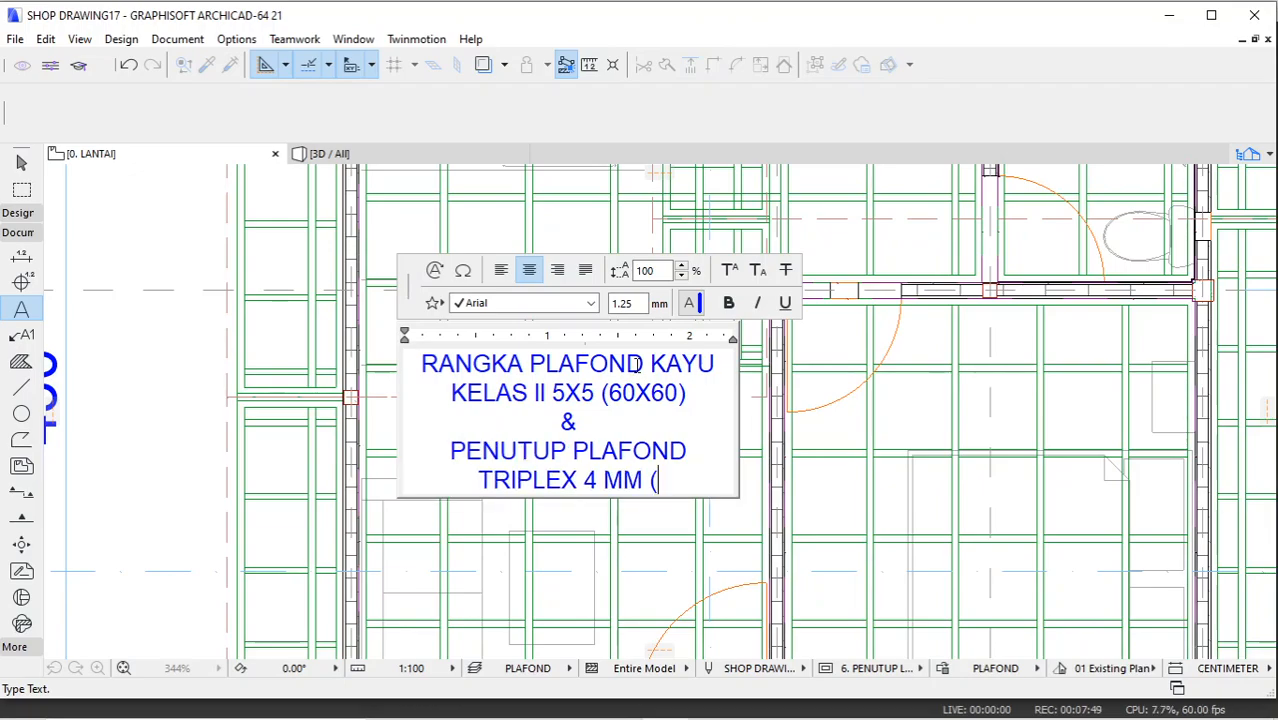
pyautogui.write(' 120X')
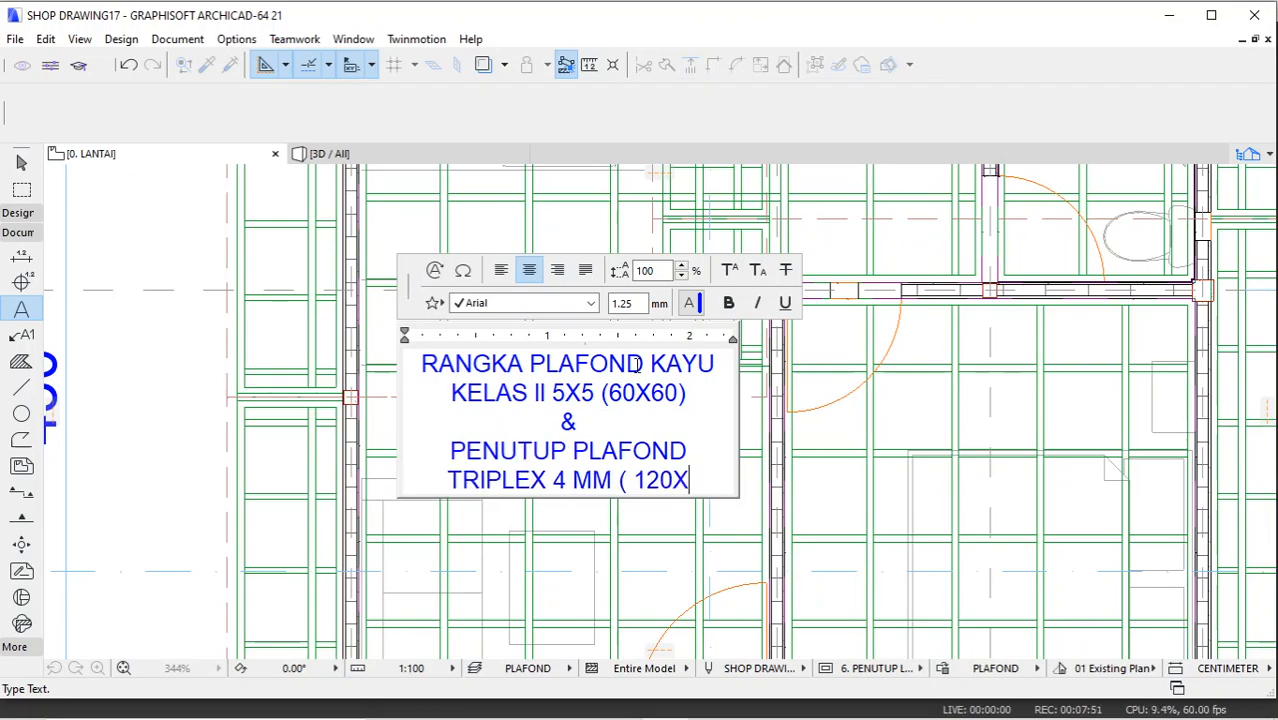
pyautogui.write('240')
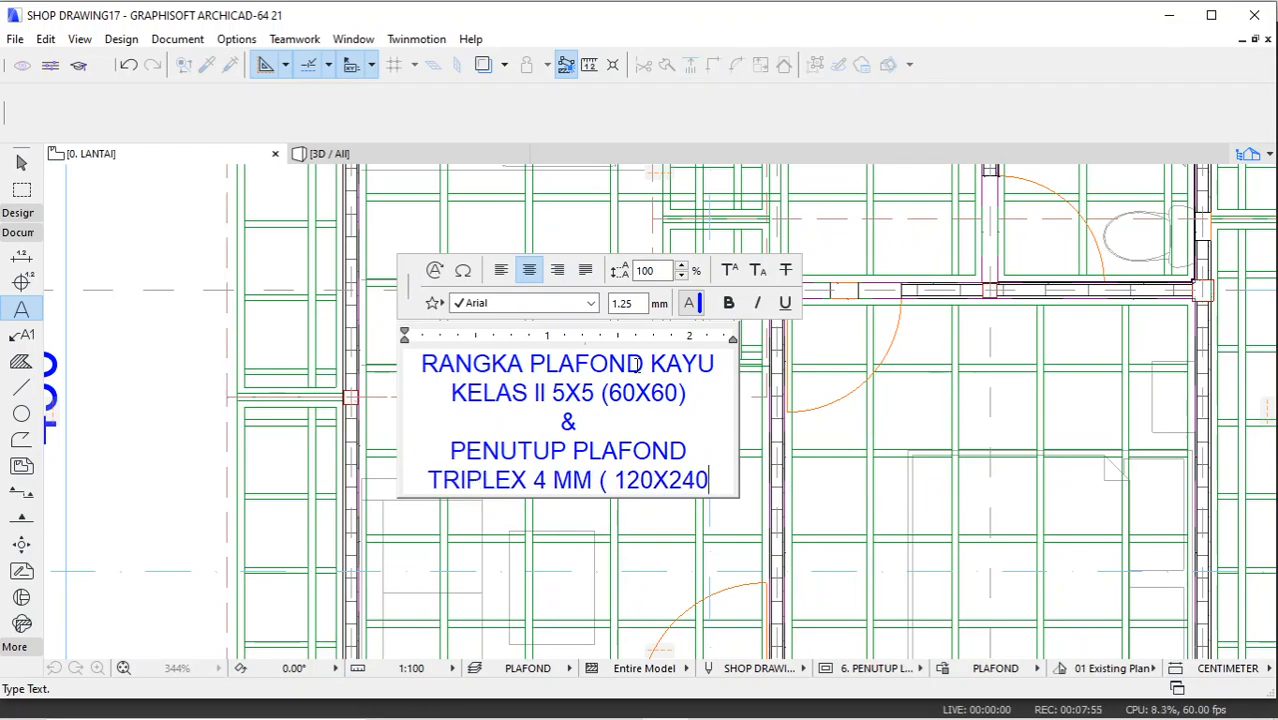
pyautogui.write(')')
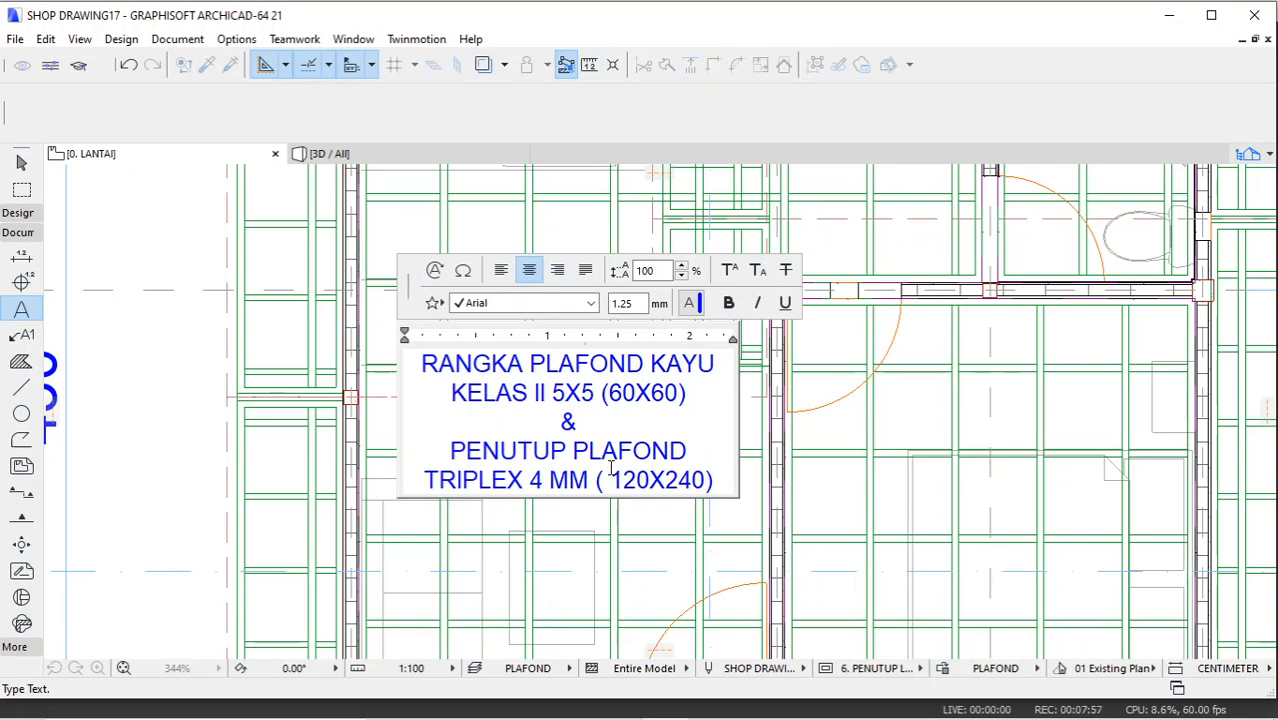
pyautogui.press('BackSpace')
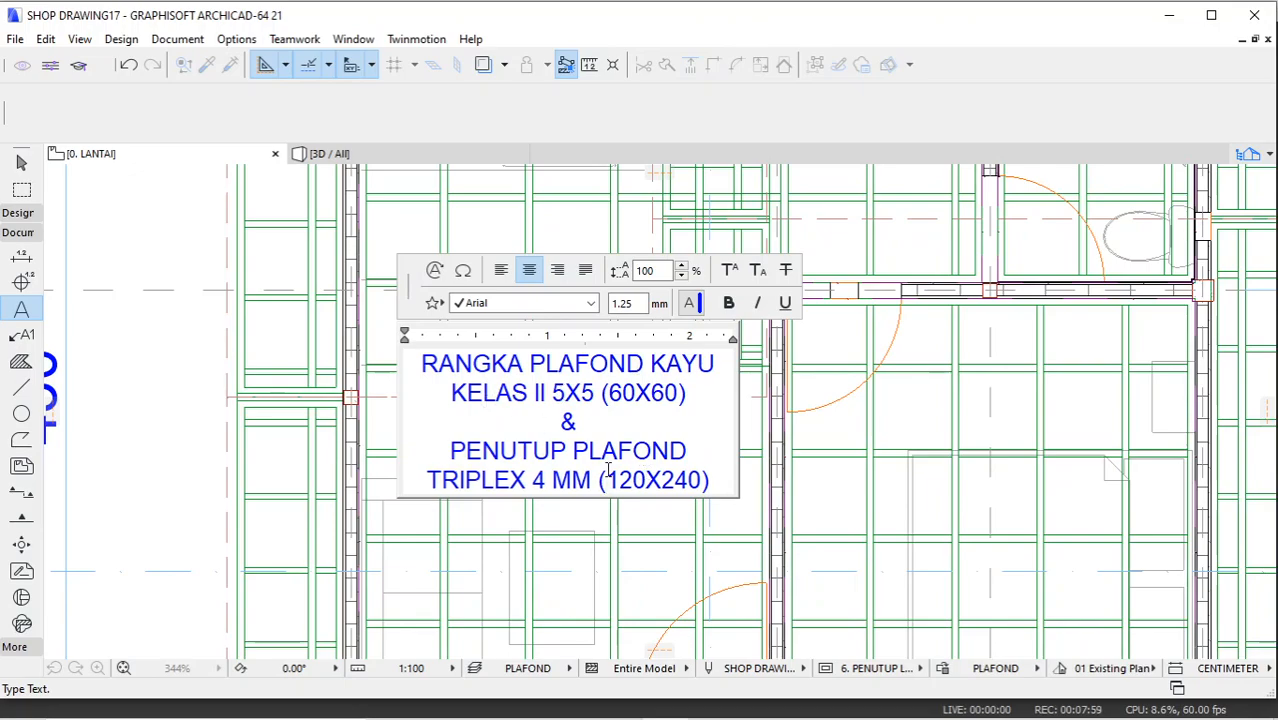
pyautogui.click(197, 434)
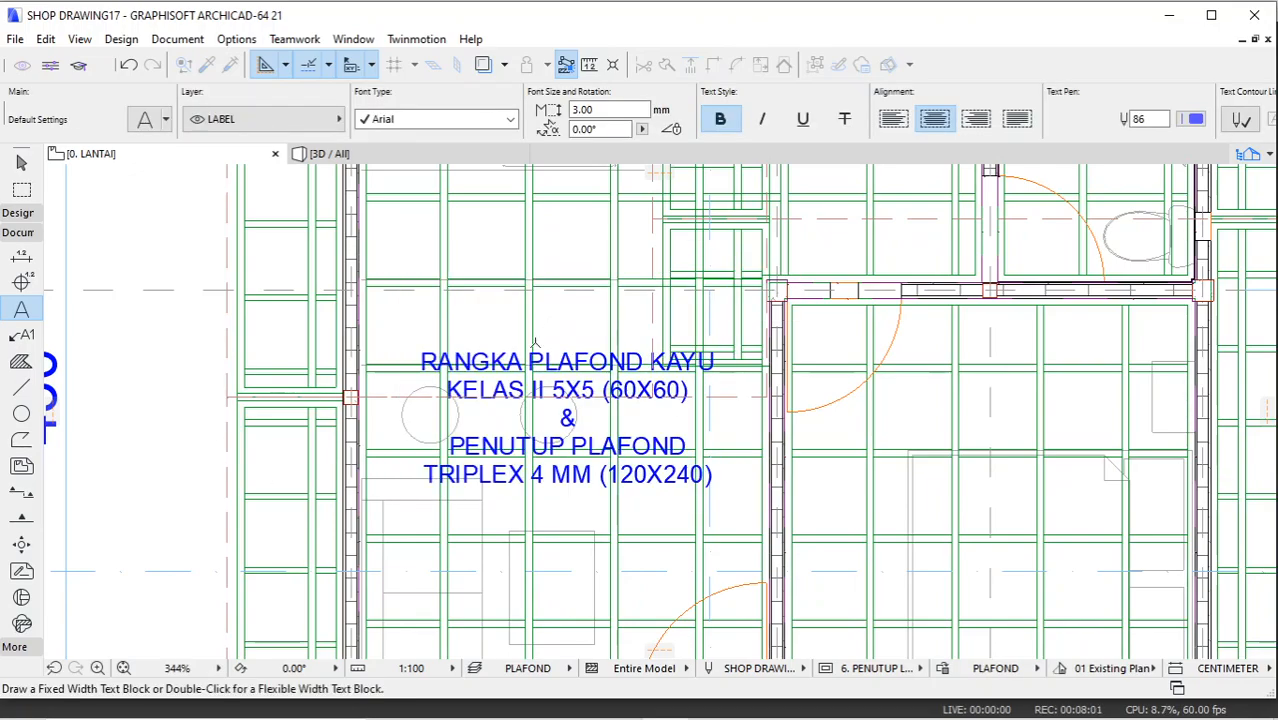
# Step: Turn on the text contour line for the ceiling material label in the large room
pyautogui.scroll(-5, 540, 370)
pyautogui.scroll(2, 573, 389)
pyautogui.scroll(-4, 600, 375)
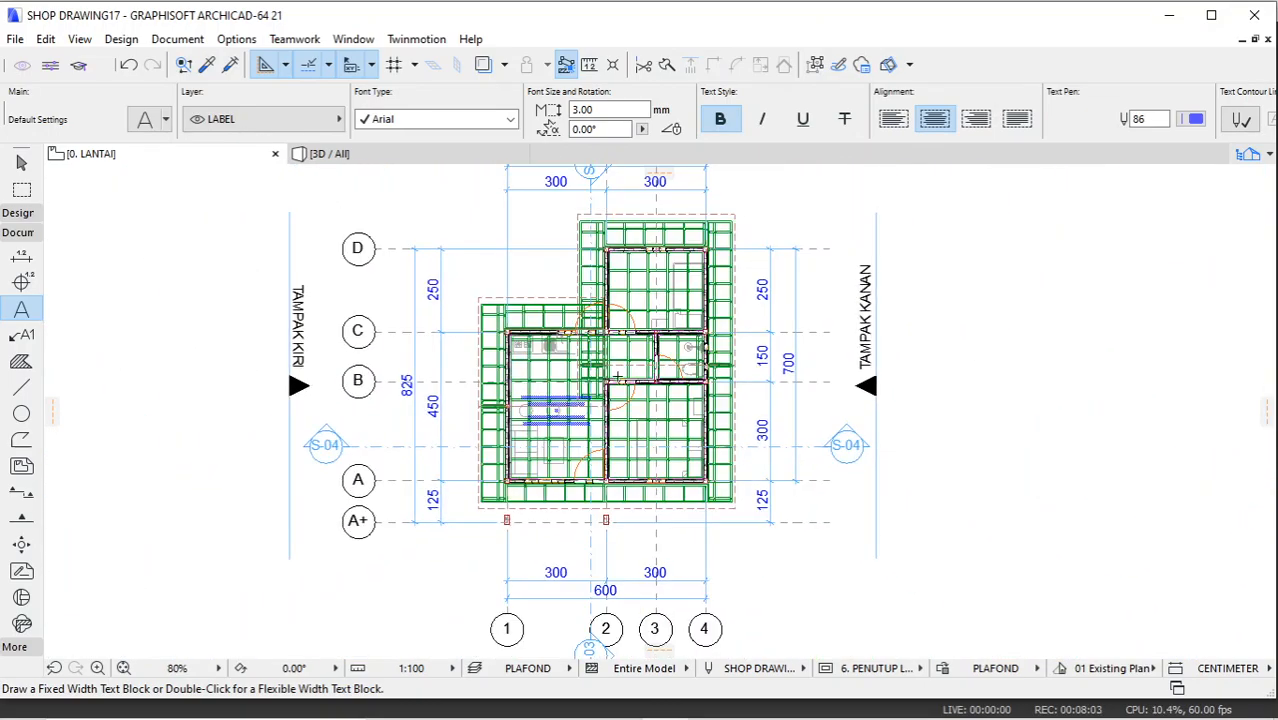
pyautogui.scroll(3, 620, 361)
pyautogui.press('Escape')
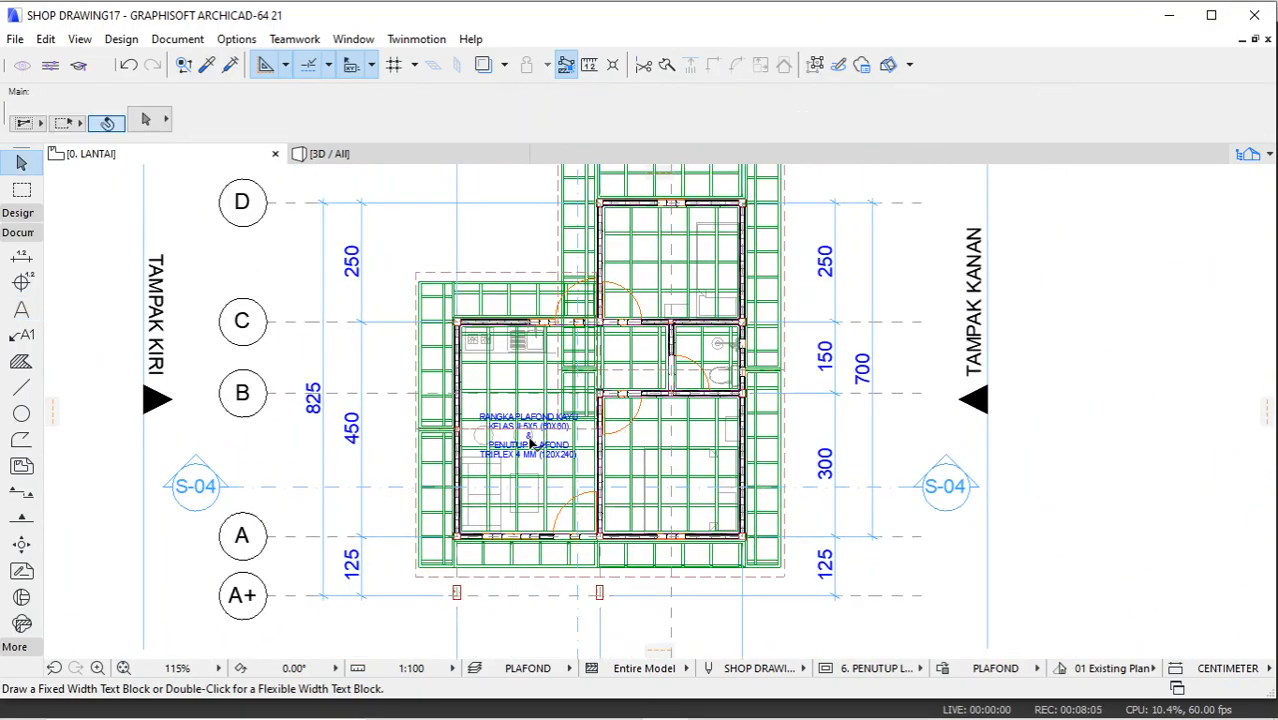
pyautogui.click(531, 444)
pyautogui.scroll(-1, 1035, 110)
pyautogui.click(838, 121)
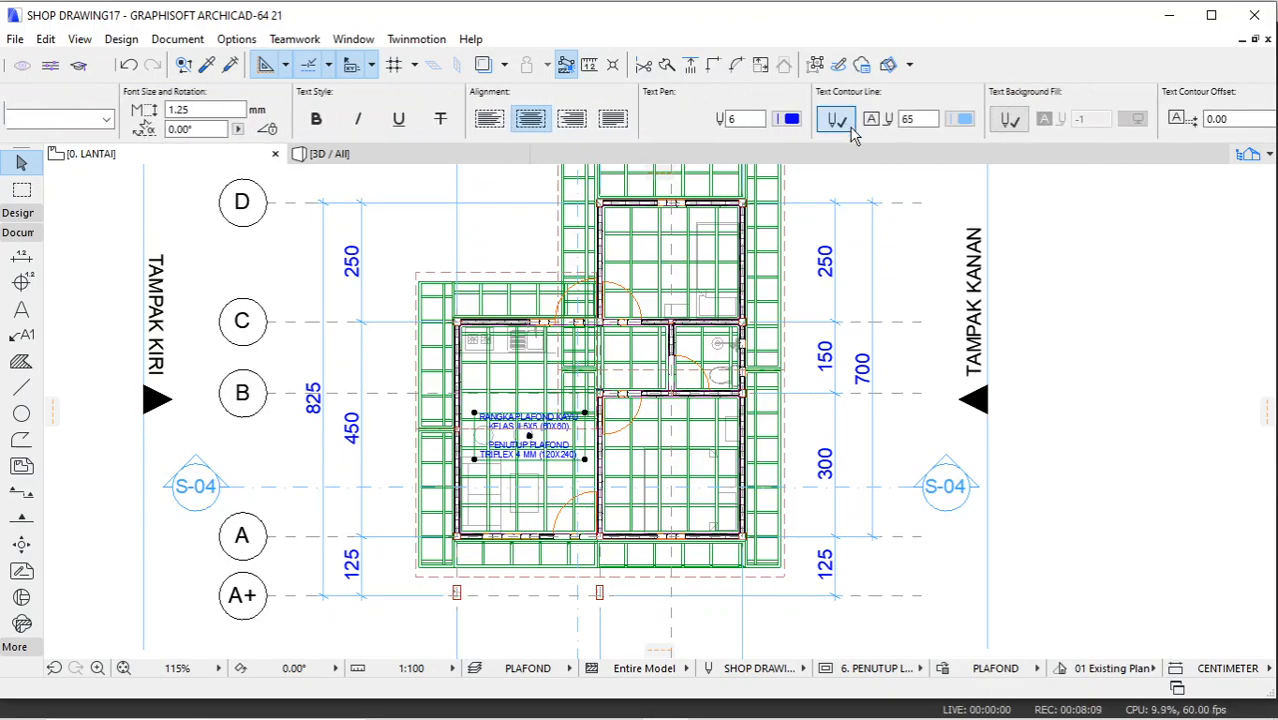
pyautogui.click(1030, 242)
pyautogui.scroll(5, 527, 430)
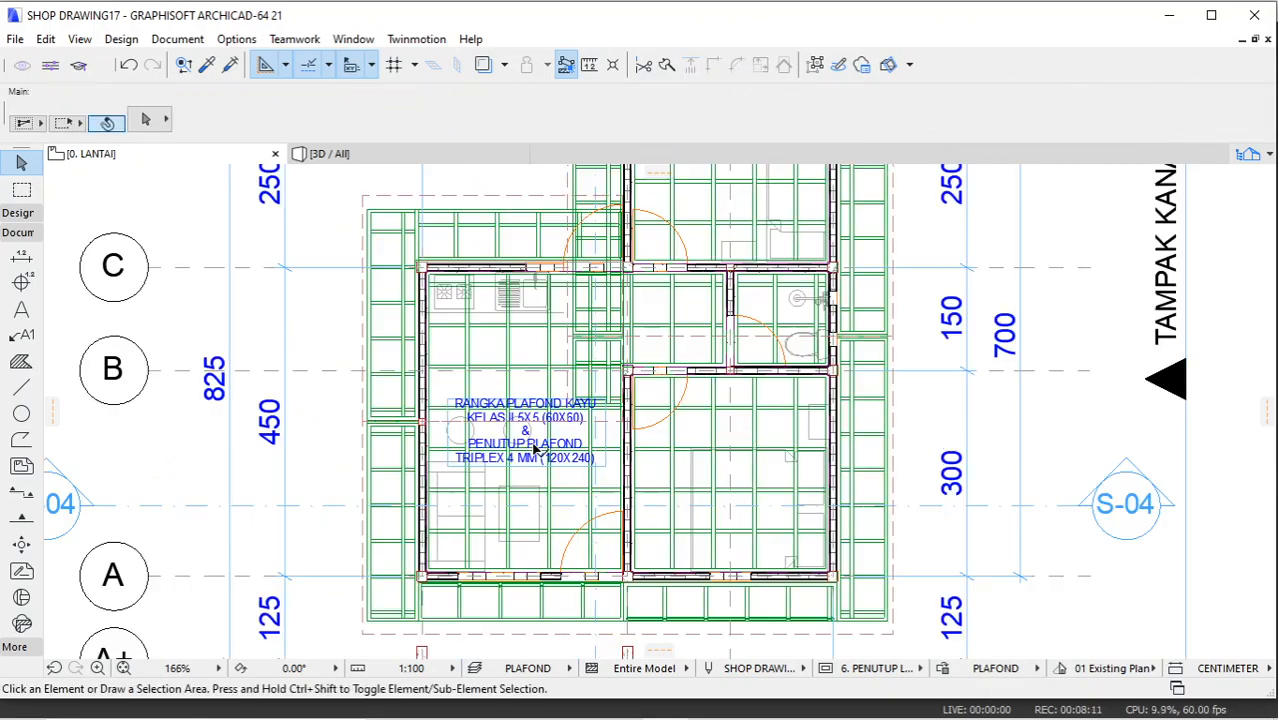
# Step: Turn on the text background fill for the ceiling material label so it masks the grid behind it
pyautogui.click(527, 428)
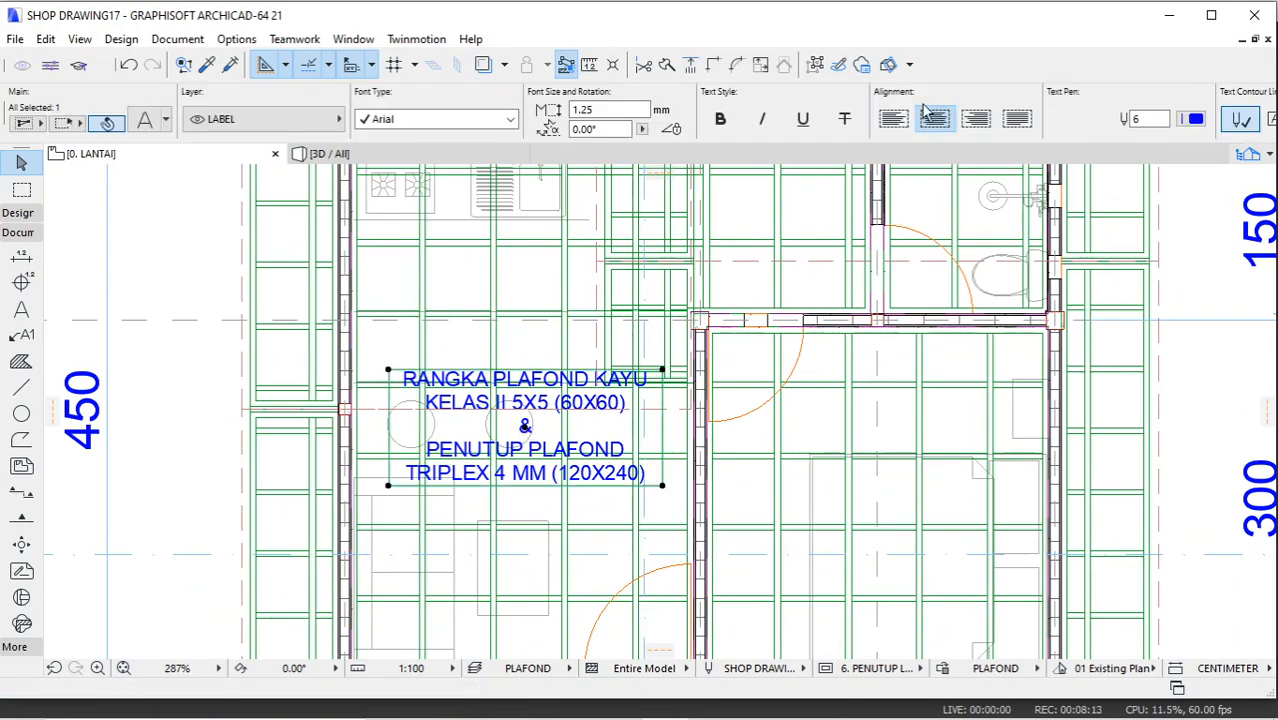
pyautogui.click(809, 119)
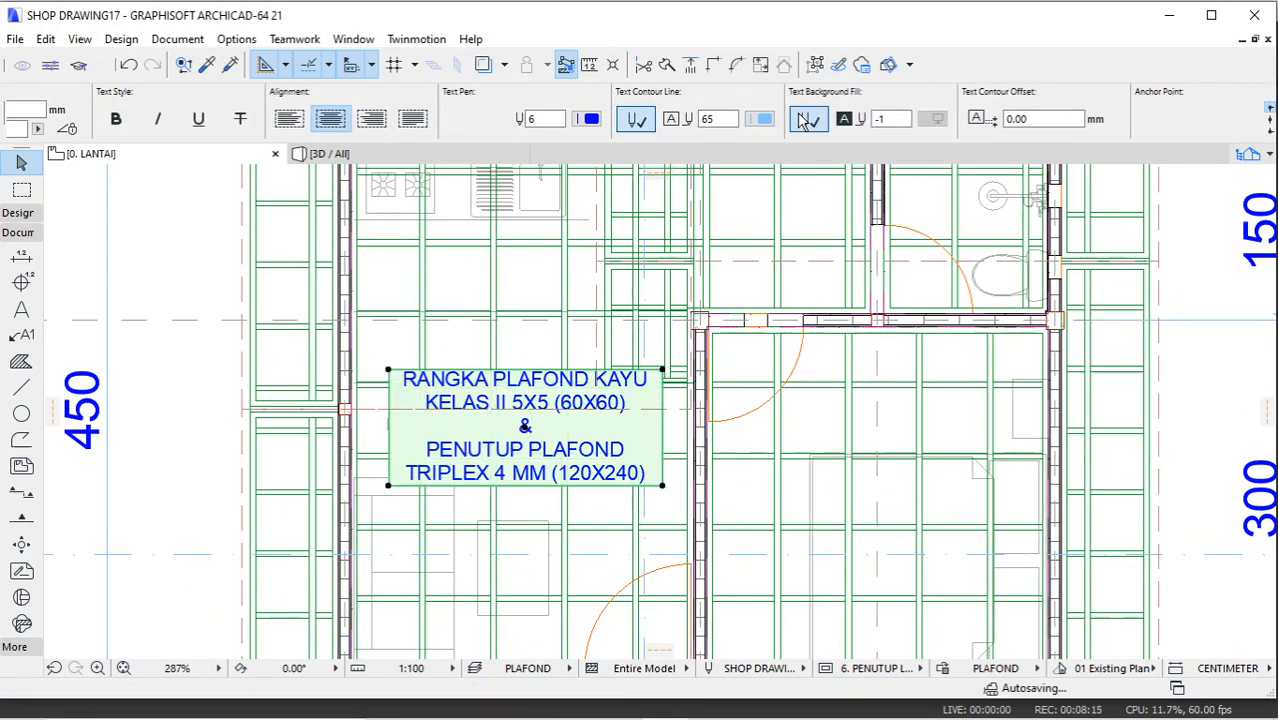
pyautogui.click(205, 283)
pyautogui.scroll(-4, 546, 354)
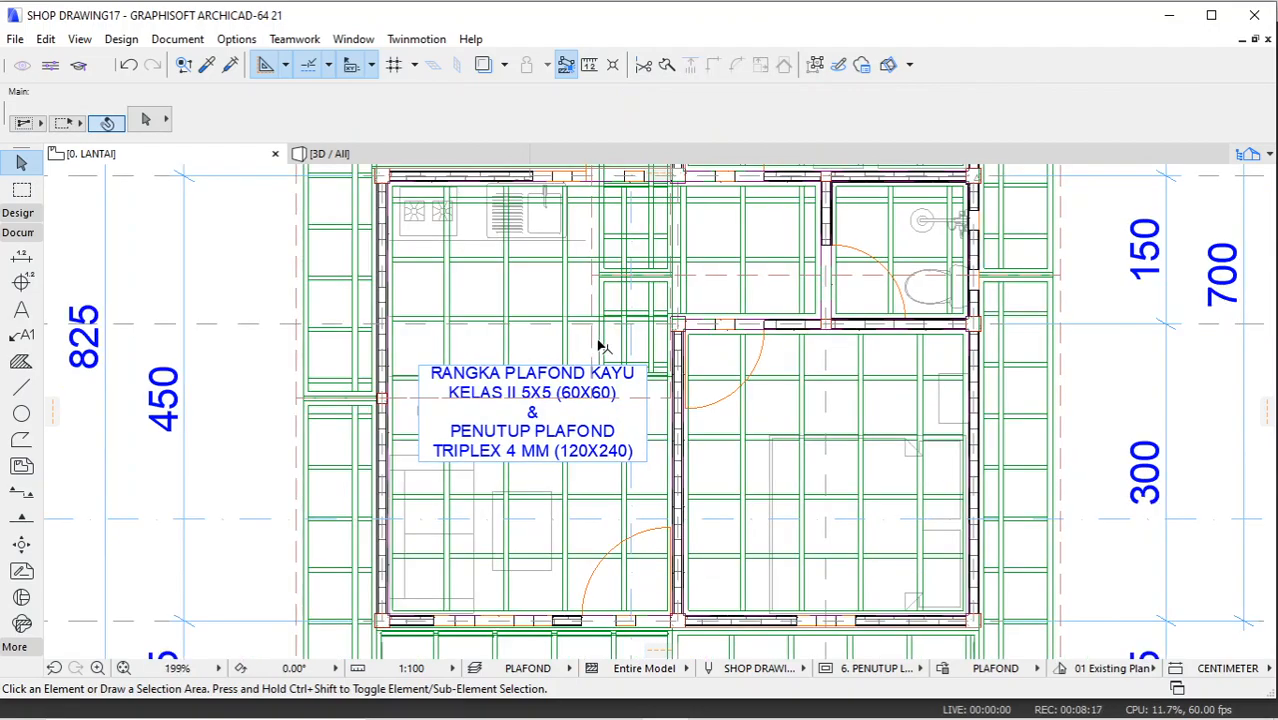
pyautogui.click(325, 66)
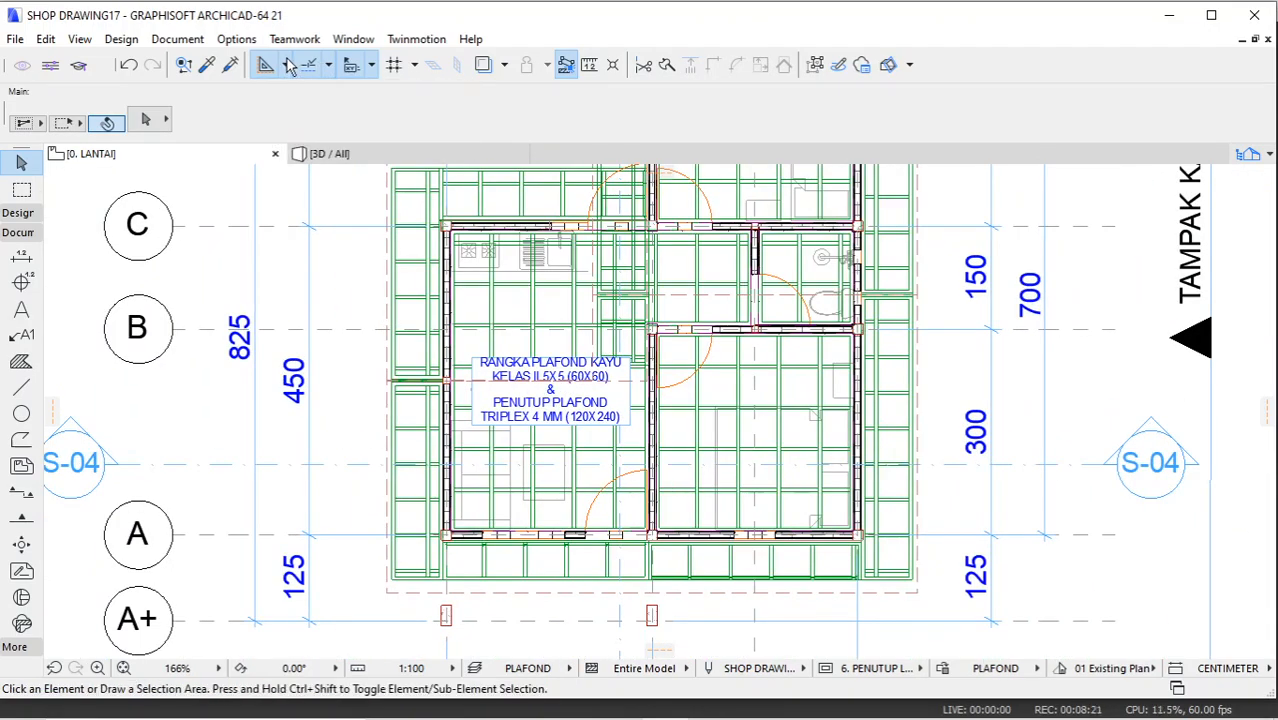
# Step: Move the ceiling material label straight down a short distance, so that it starts just below the centres of the two round stools
pyautogui.scroll(4, 673, 362)
pyautogui.click(483, 395)
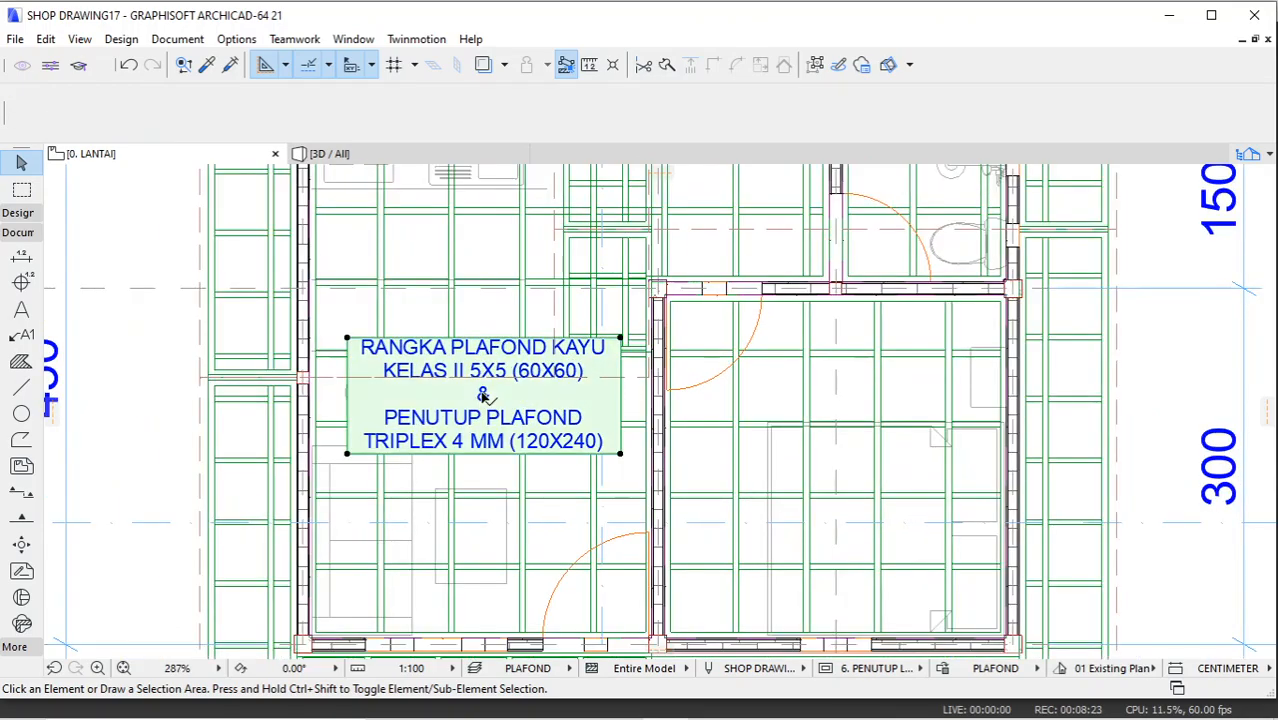
pyautogui.click(483, 394)
pyautogui.click(478, 454)
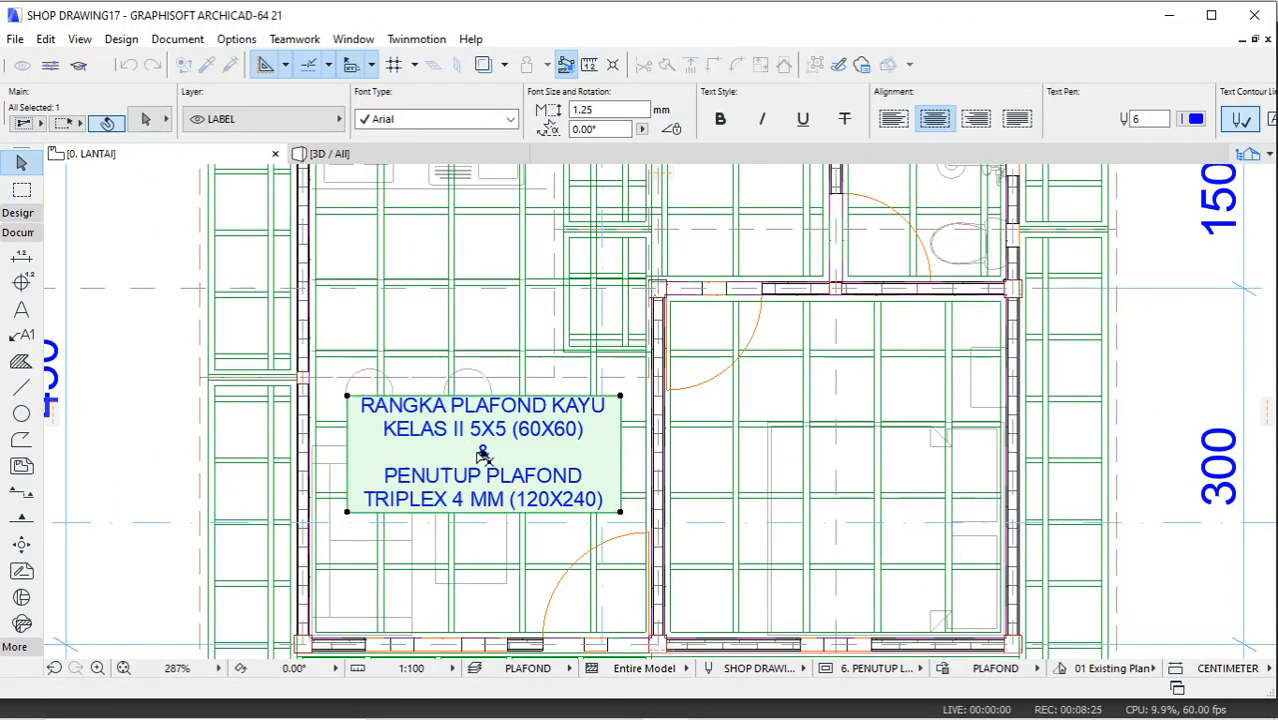
pyautogui.press('Escape')
# Step: Examine the whole ceiling plan with the label in its new position
pyautogui.scroll(-4, 727, 386)
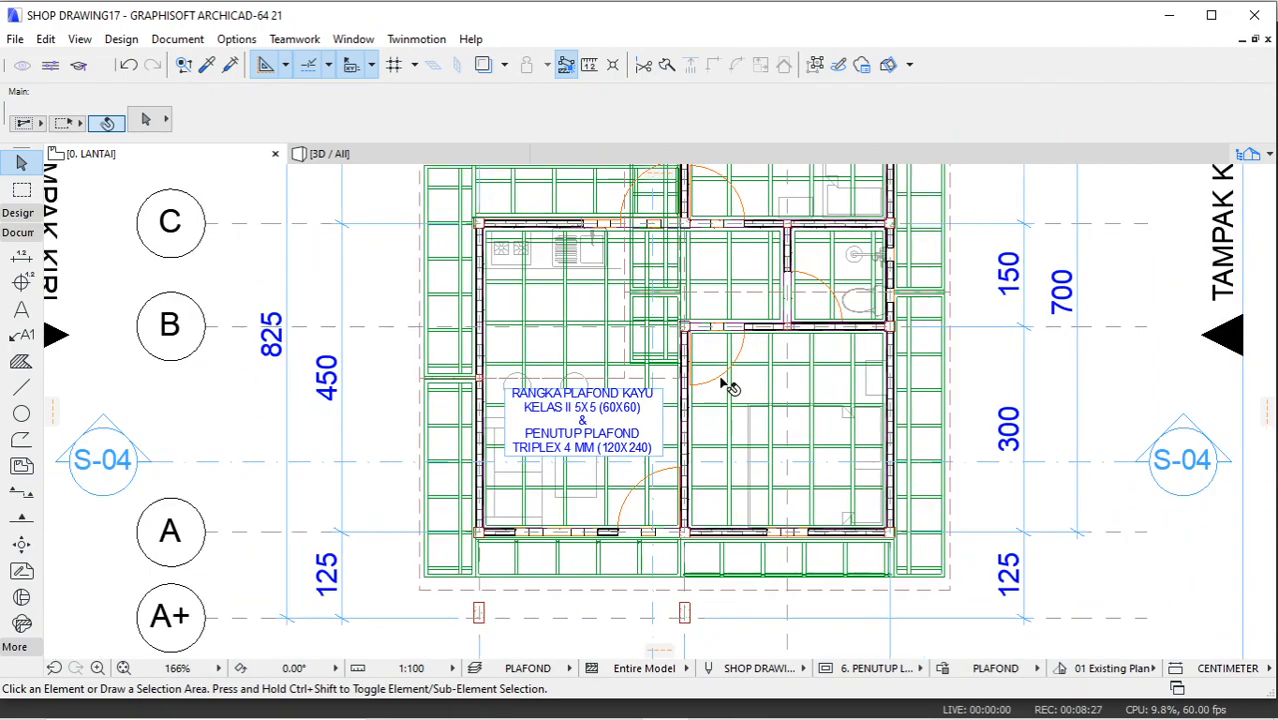
pyautogui.scroll(-2, 689, 434)
pyautogui.scroll(1, 776, 393)
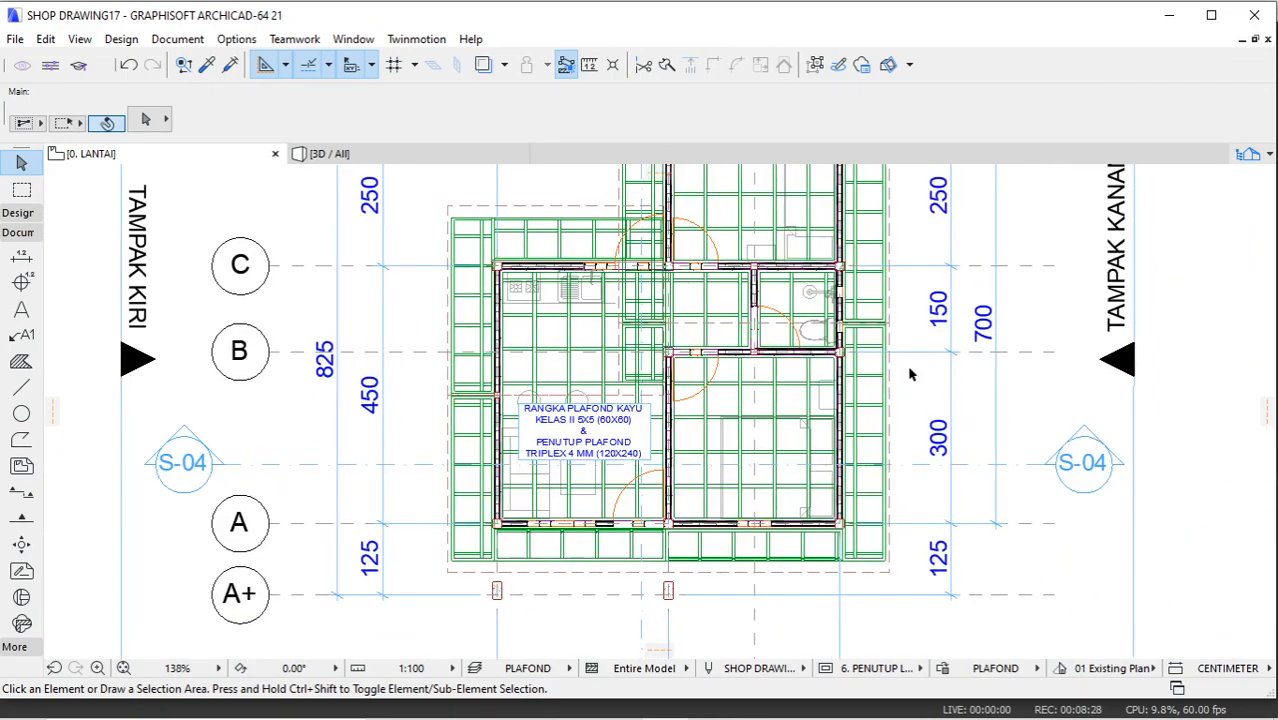
pyautogui.scroll(-1, 900, 385)
pyautogui.scroll(-2, 785, 428)
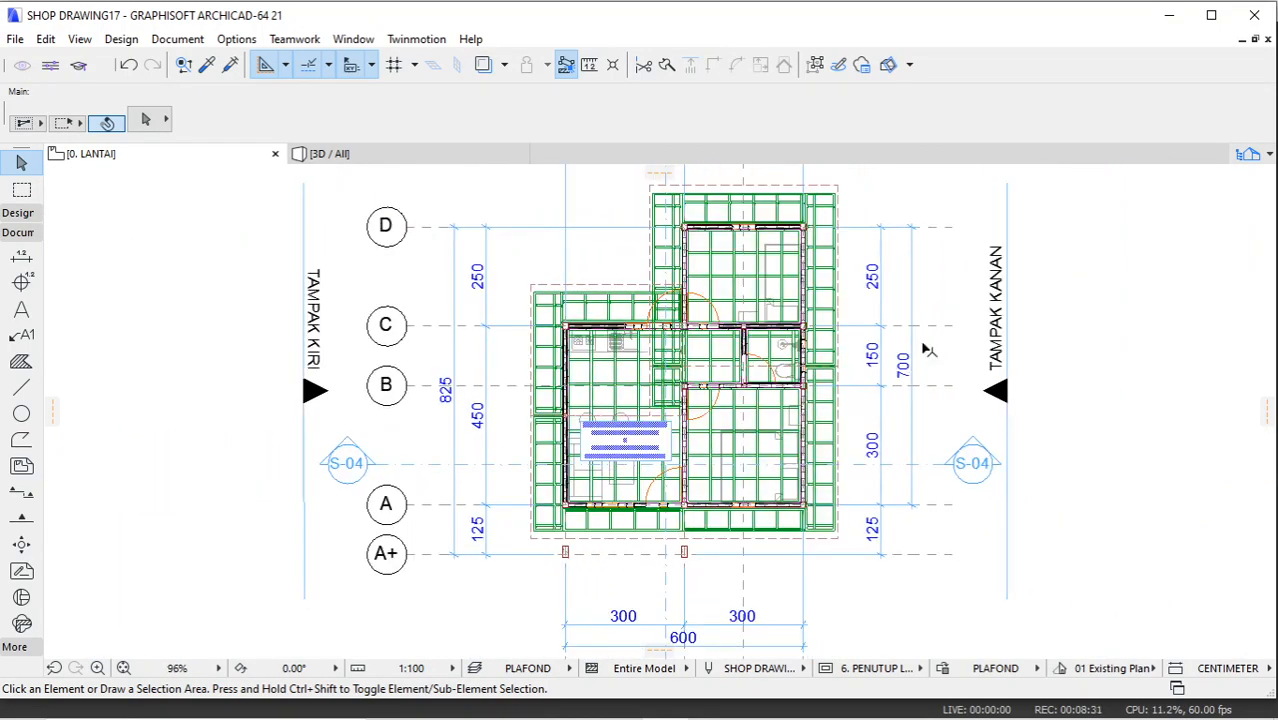
pyautogui.scroll(1, 925, 350)
pyautogui.moveTo(905, 372); pyautogui.dragTo(885, 372, button='middle')
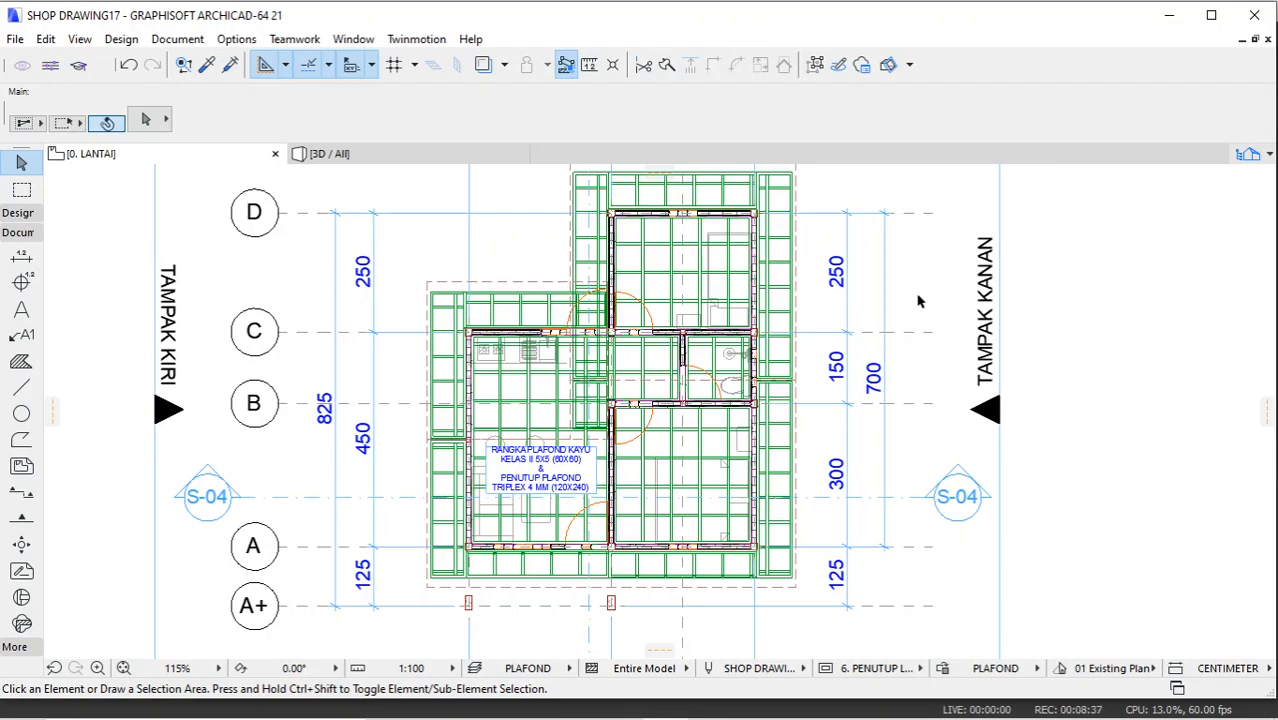
pyautogui.scroll(-1, 803, 364)
pyautogui.scroll(1, 793, 362)
# Step: Append ", LISPLAFOND KAYU PROFIL" to the end of the ceiling material label and deselect it
pyautogui.scroll(6, 595, 508)
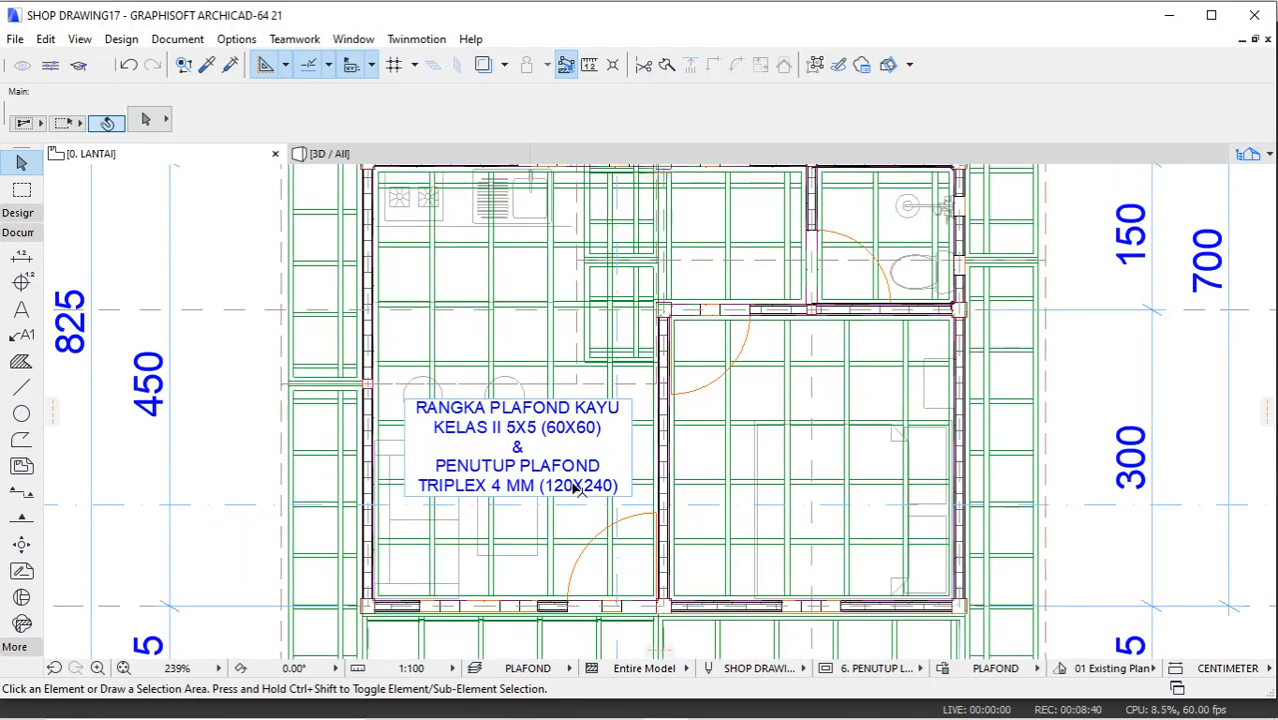
pyautogui.click(589, 452)
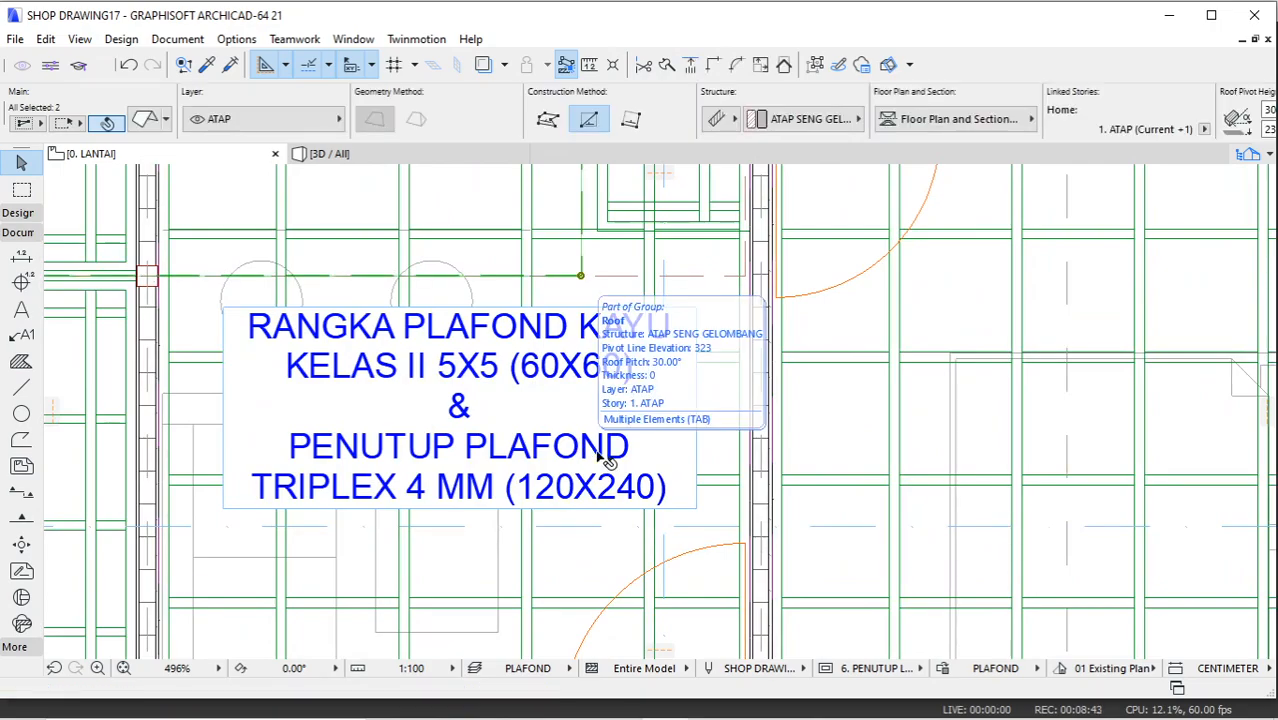
pyautogui.click(462, 416)
pyautogui.doubleClick(466, 420)
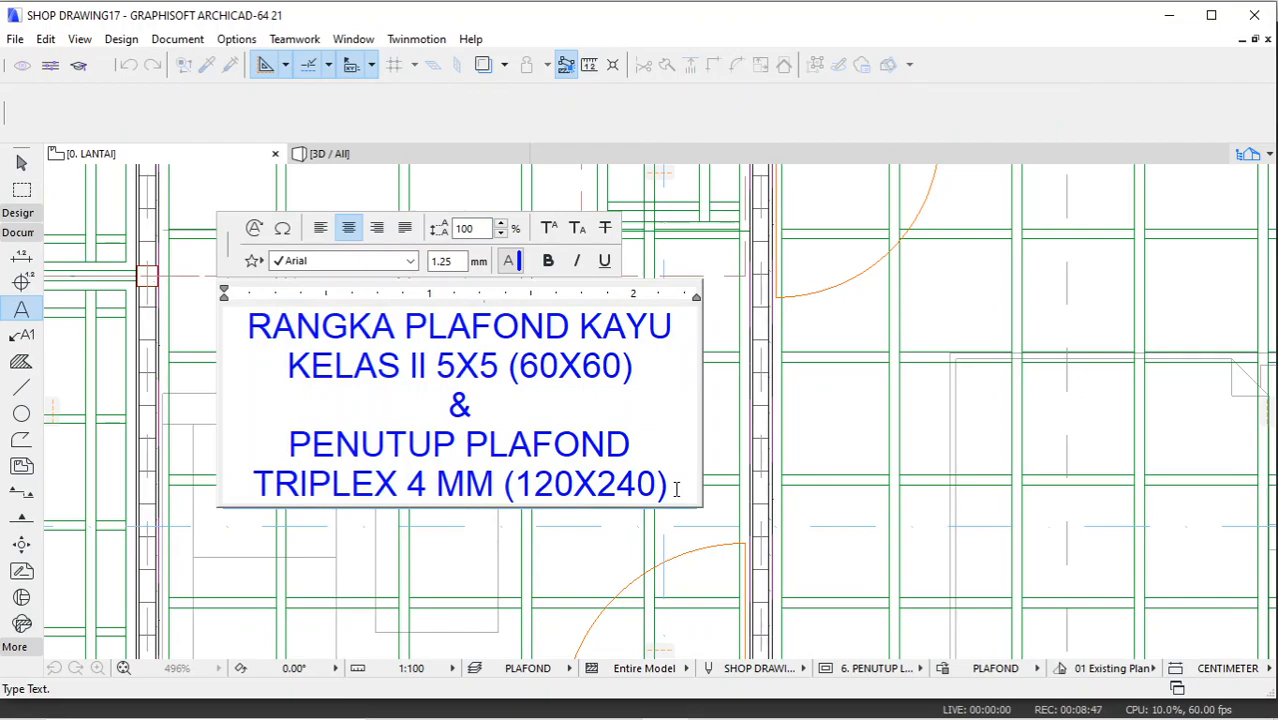
pyautogui.write(',')
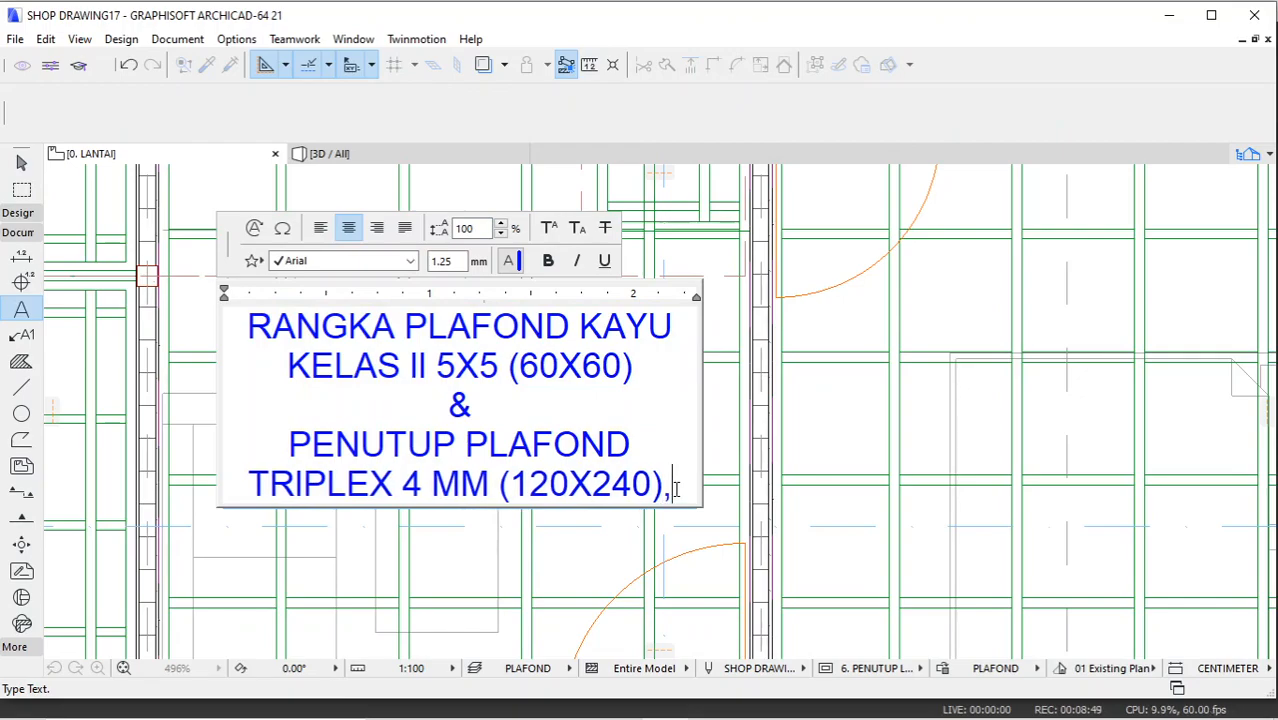
pyautogui.write(' LISP')
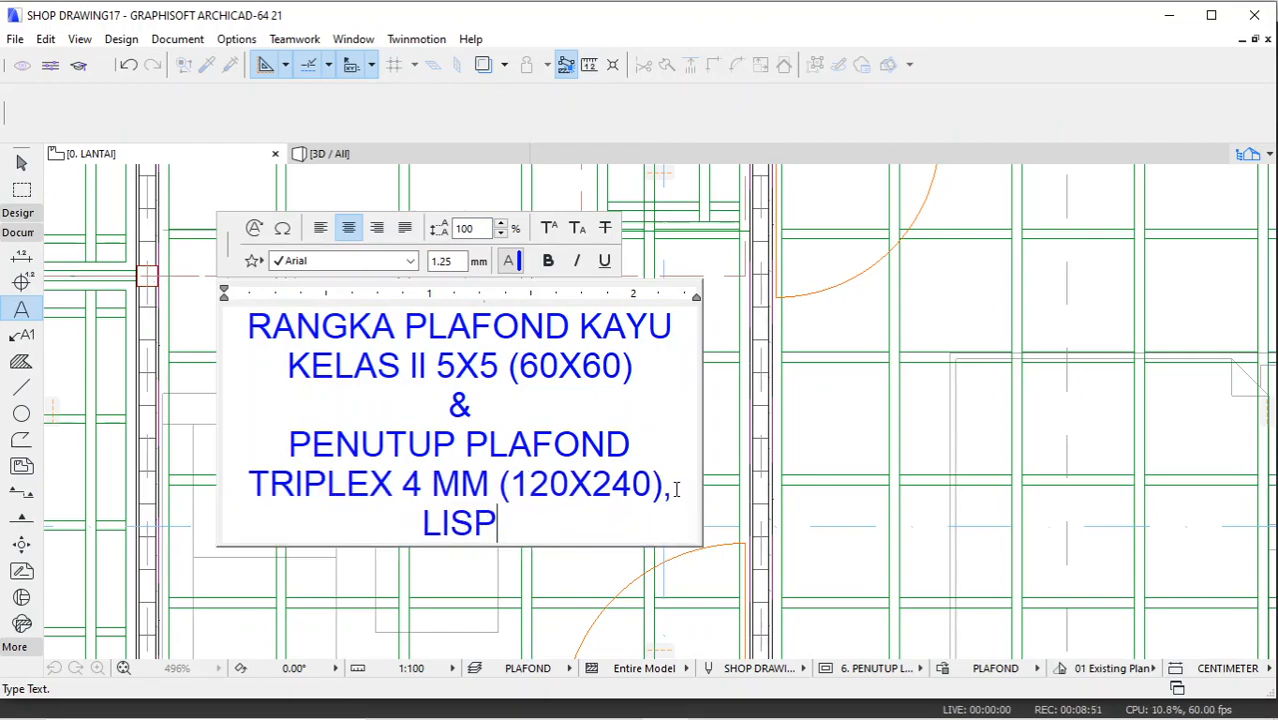
pyautogui.write('LAFOND')
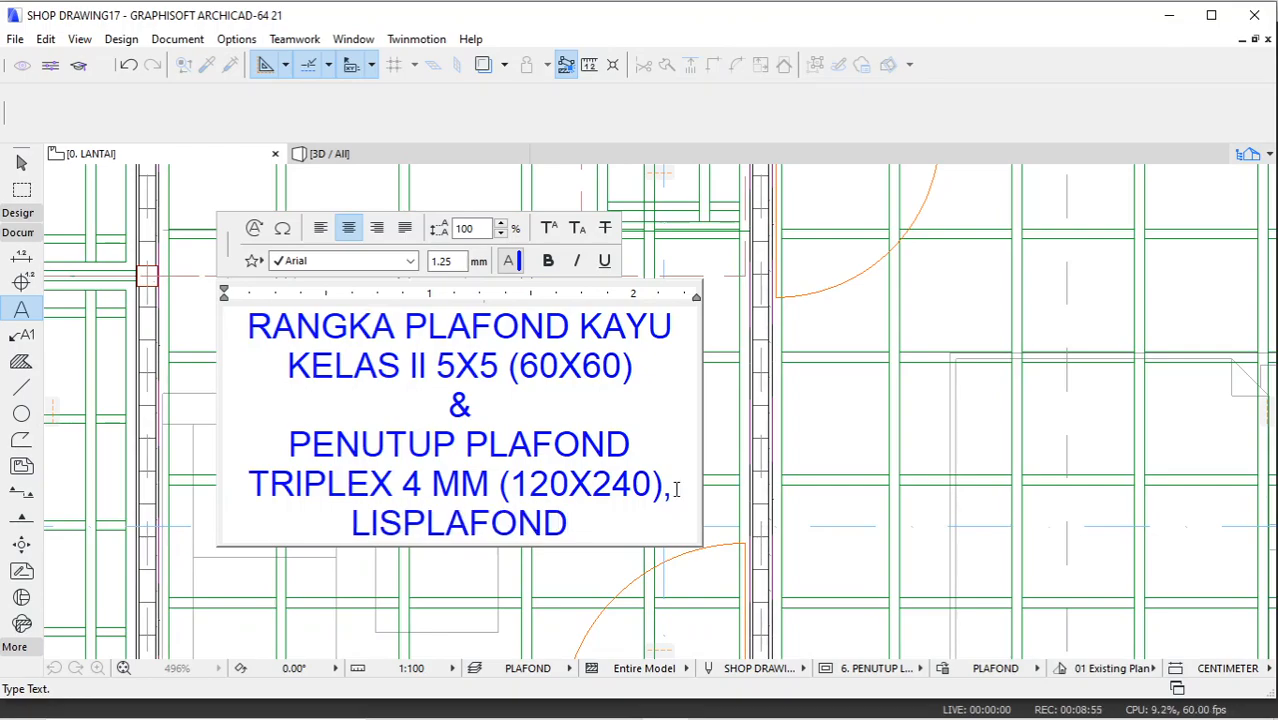
pyautogui.write(' KAYU')
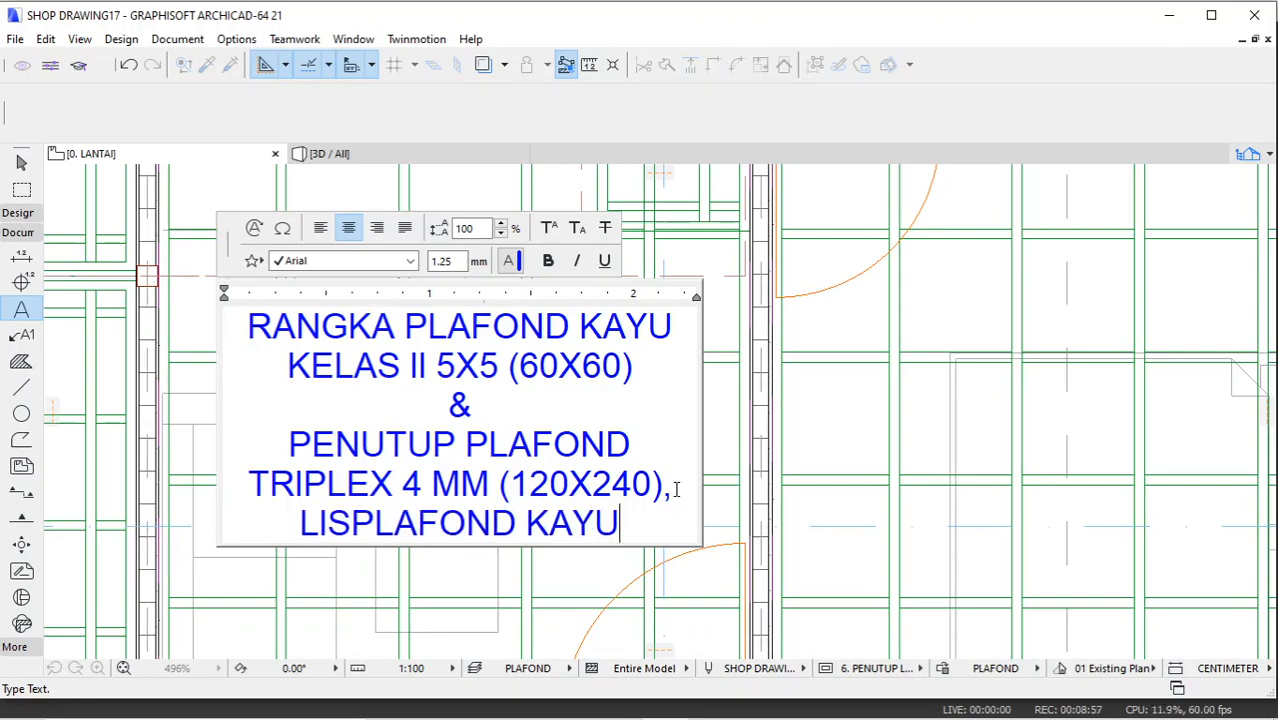
pyautogui.write(' PROI')
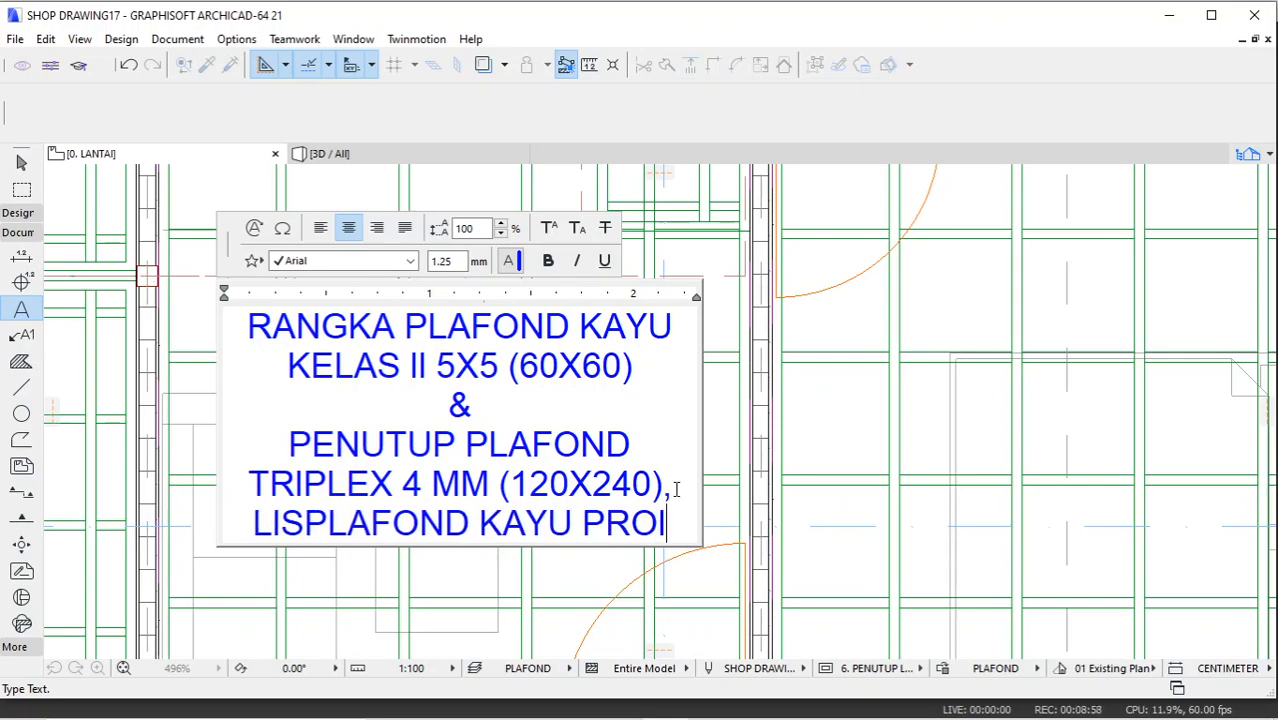
pyautogui.press('BackSpace')
pyautogui.write('FIL')
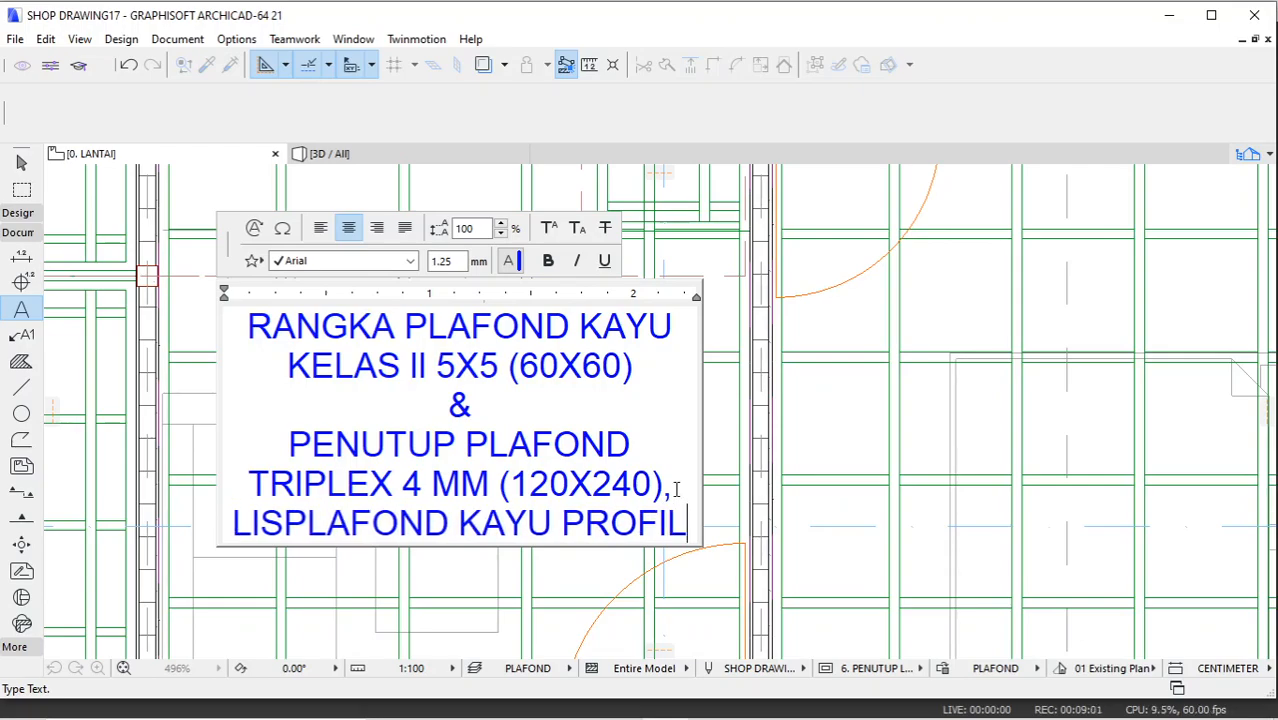
pyautogui.click(777, 418)
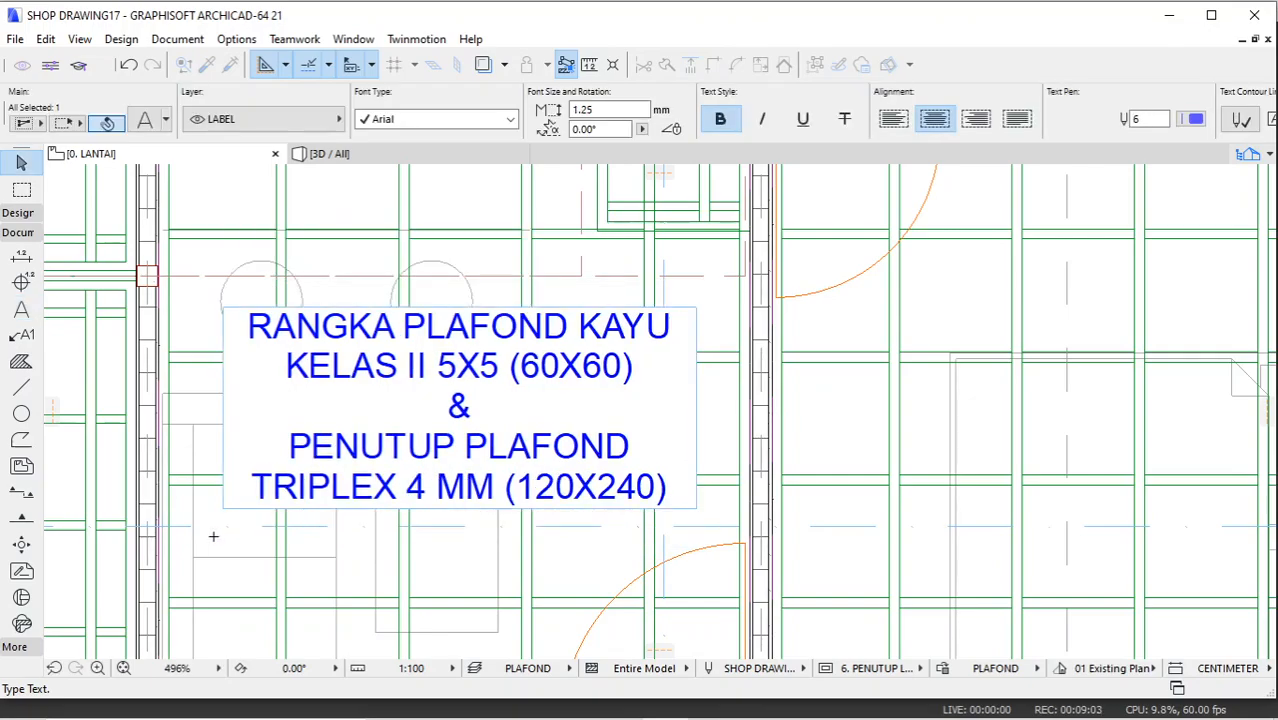
pyautogui.scroll(-6, 460, 465)
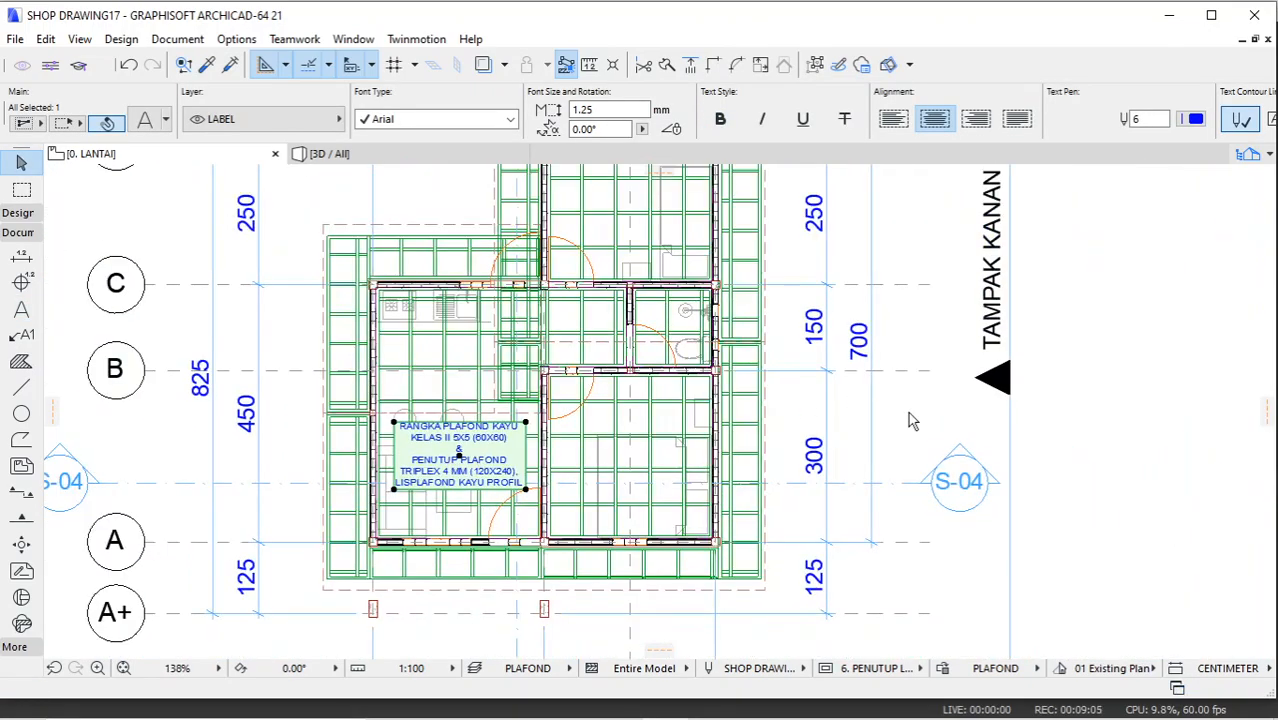
pyautogui.click(912, 420)
pyautogui.scroll(-3, 568, 480)
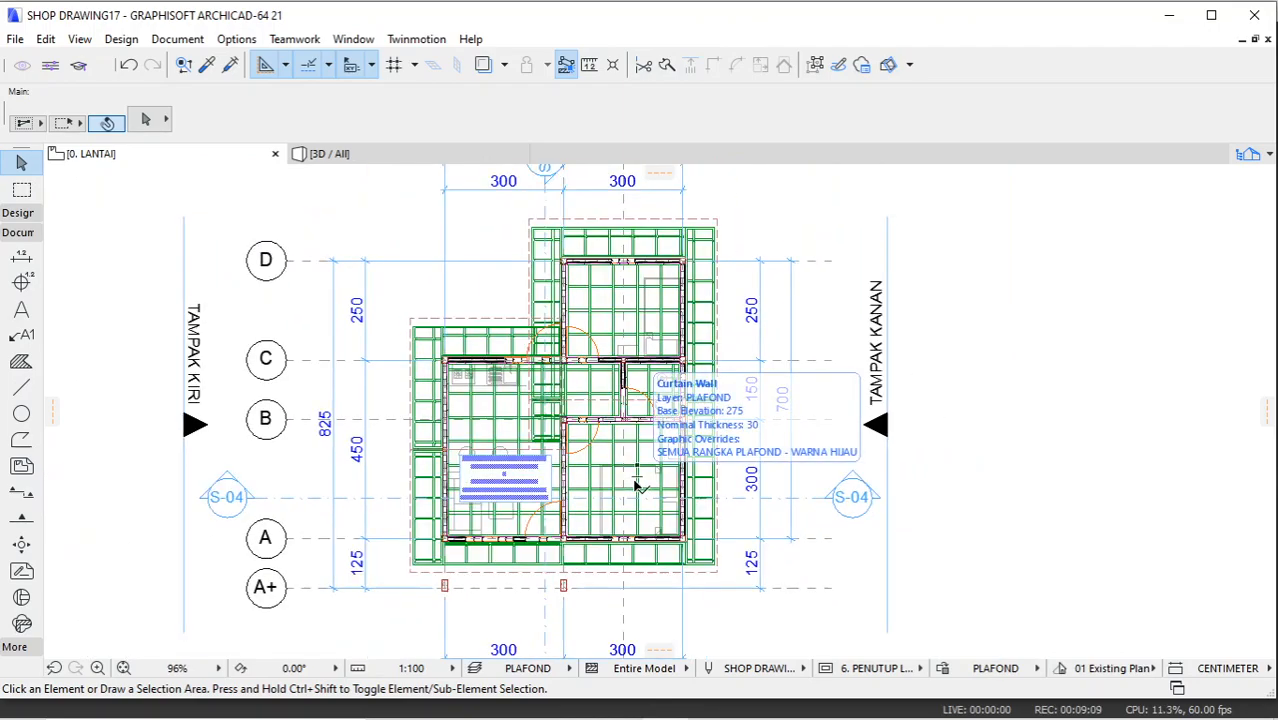
# Step: Switch to the 3D view and apply the 3D ALL layer combination to it
pyautogui.scroll(1, 640, 487)
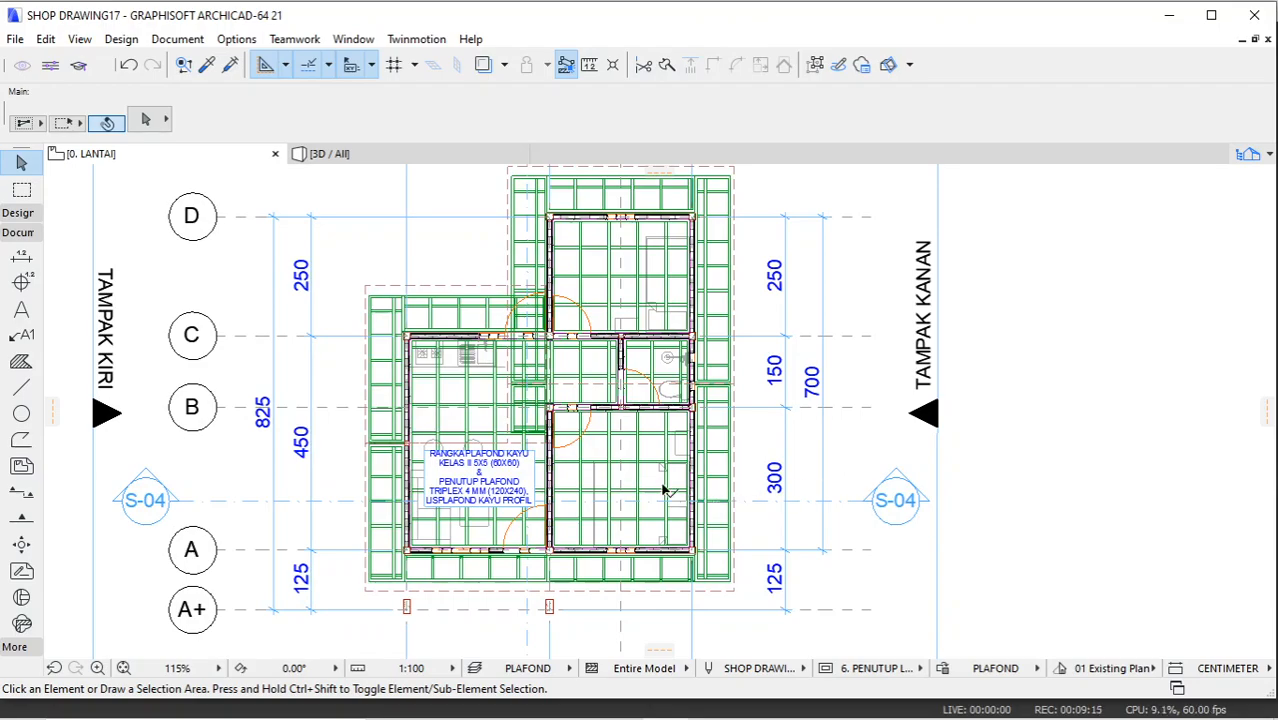
pyautogui.scroll(-1, 577, 435)
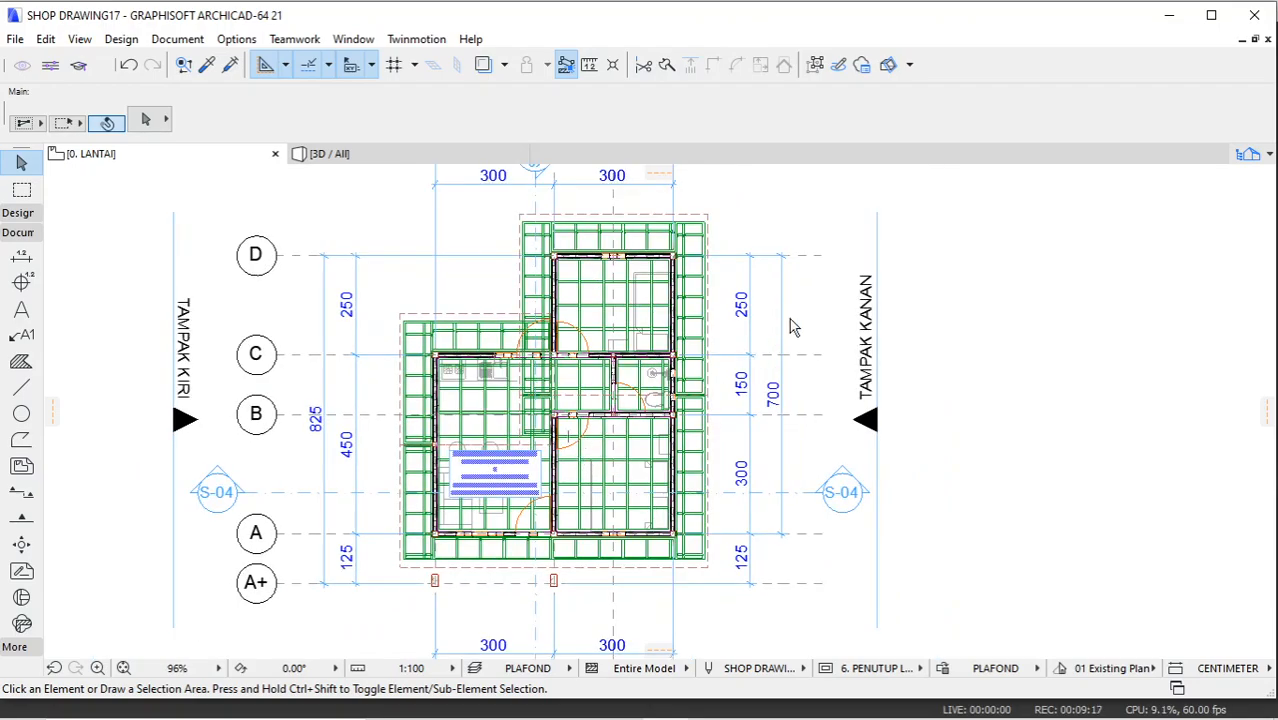
pyautogui.moveTo(792, 328); pyautogui.dragTo(819, 348, button='middle')
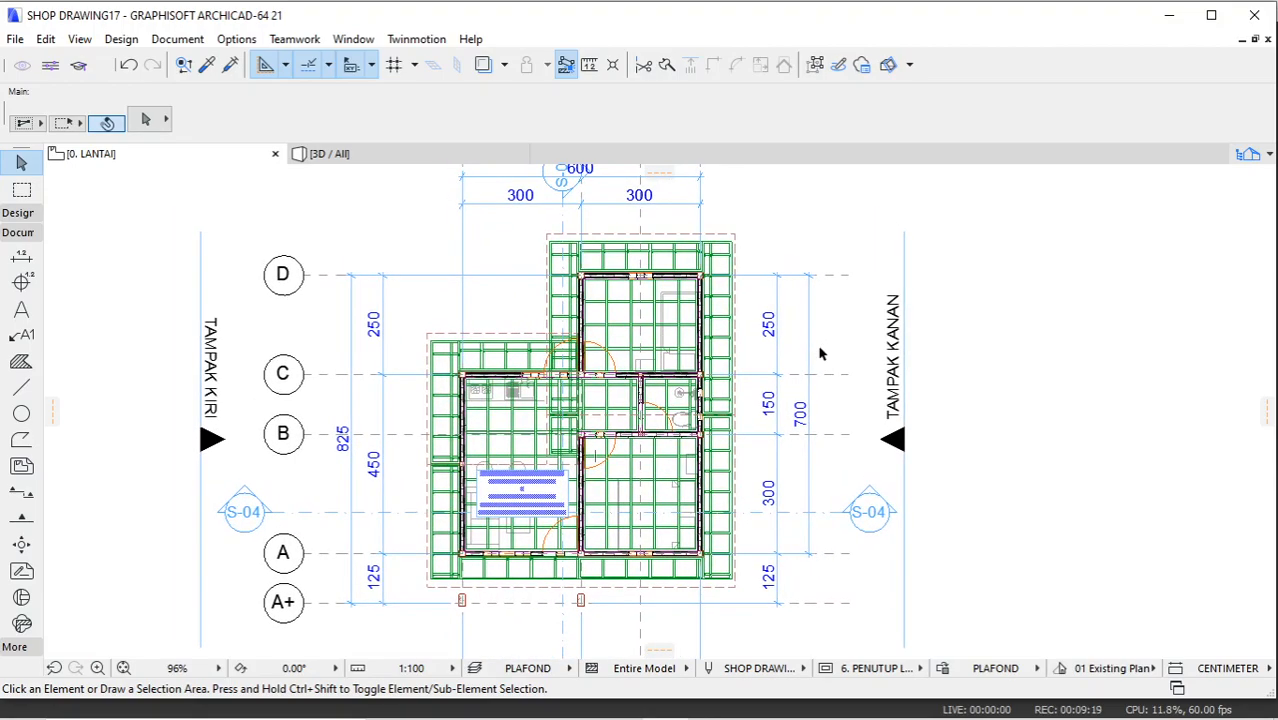
pyautogui.click(396, 160)
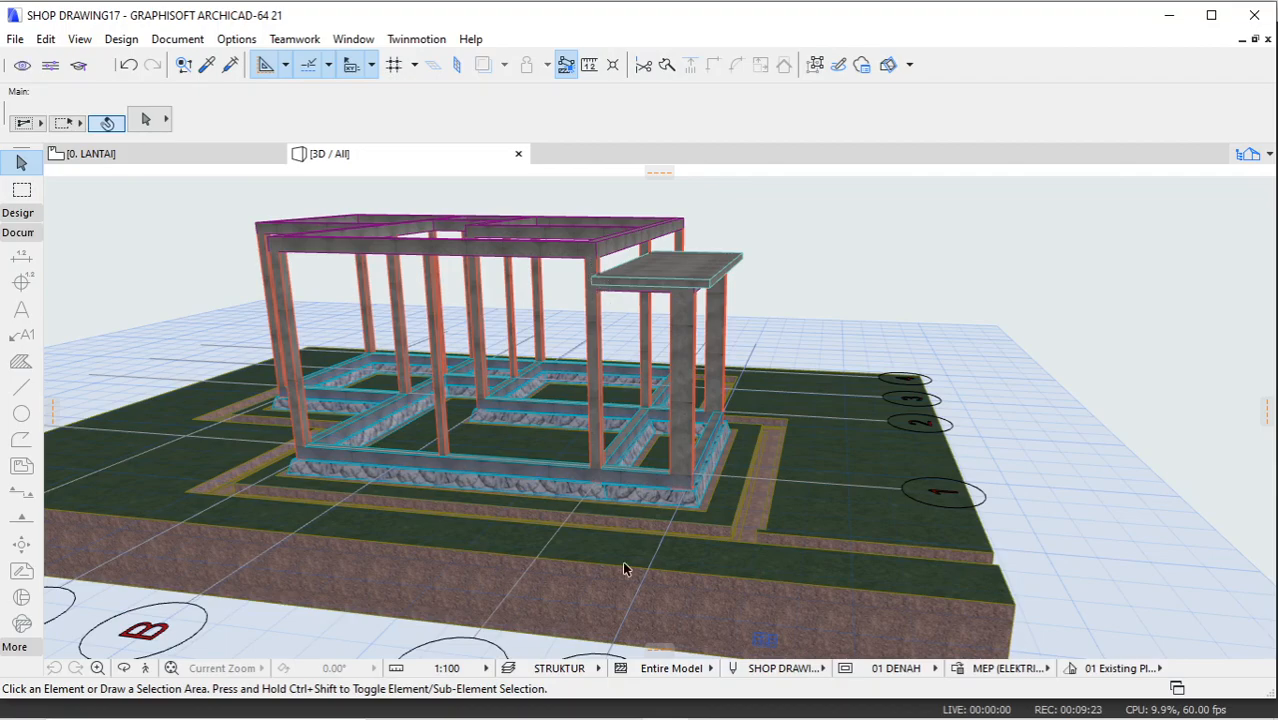
pyautogui.click(595, 669)
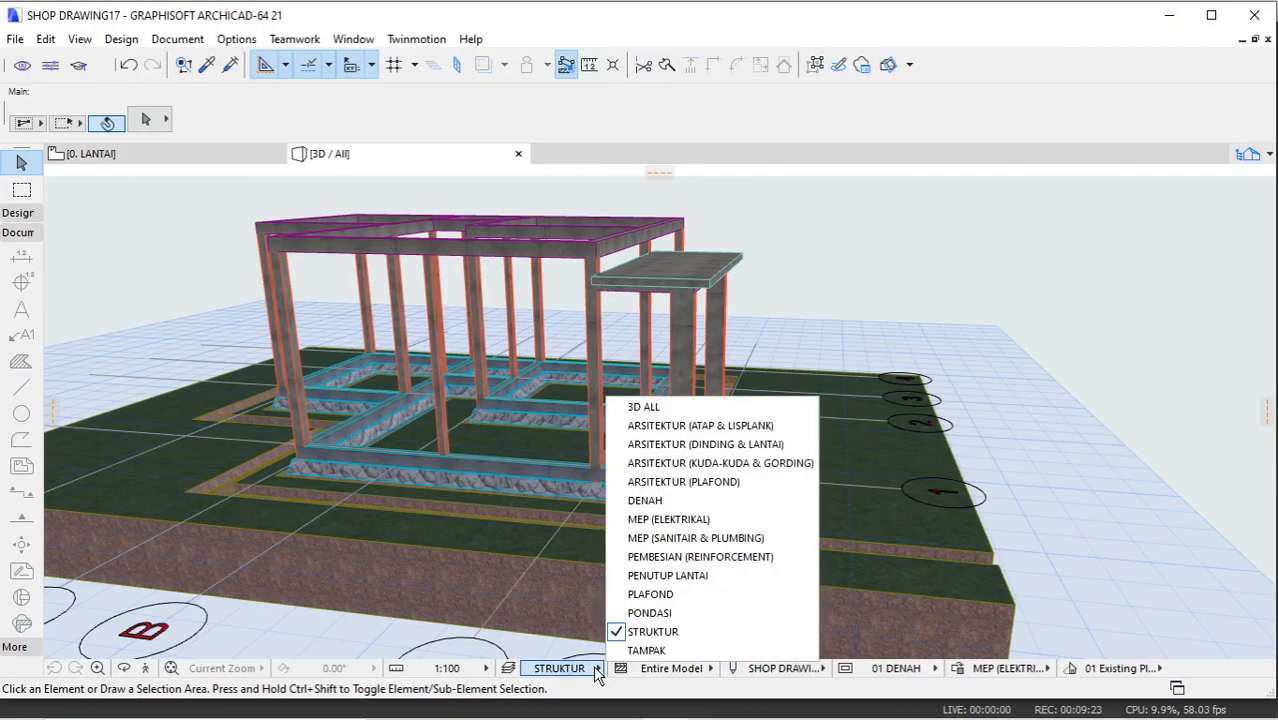
pyautogui.click(669, 405)
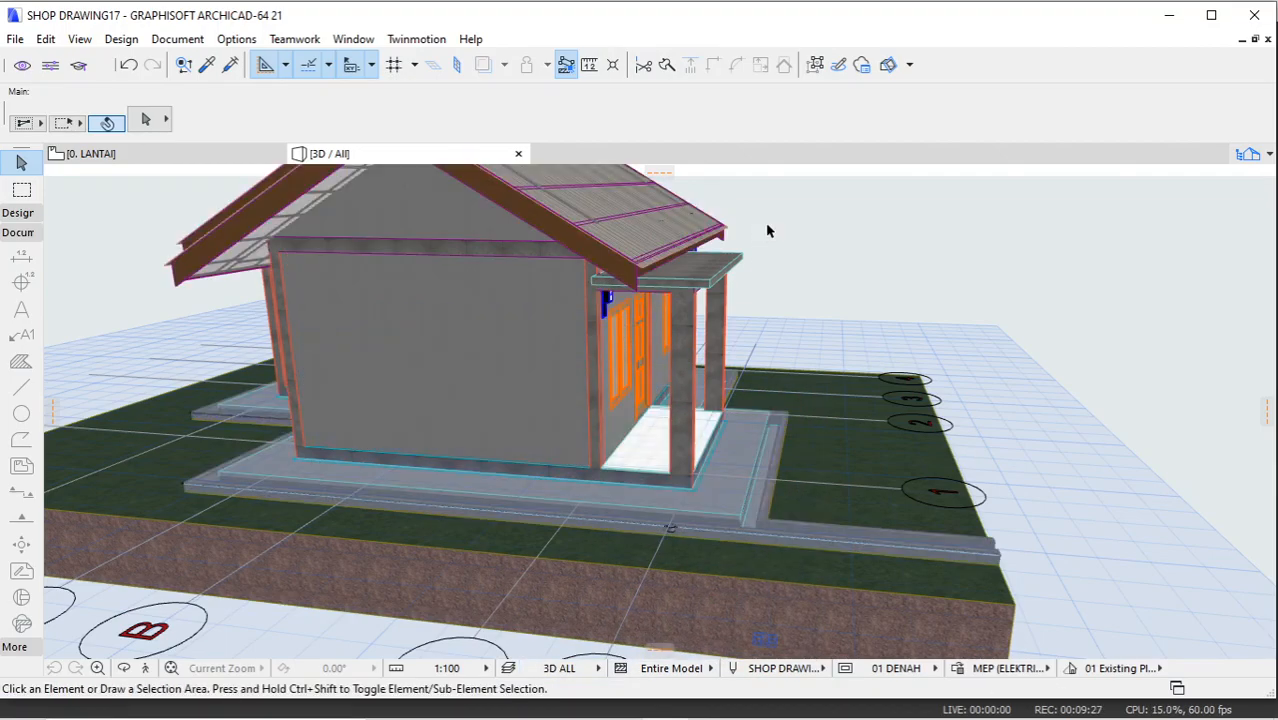
# Step: Apply the PLAFOND layer combination to the 3D view and look over the house from outside
pyautogui.moveTo(747, 297); pyautogui.dragTo(751, 339, button='middle')
pyautogui.click(585, 669)
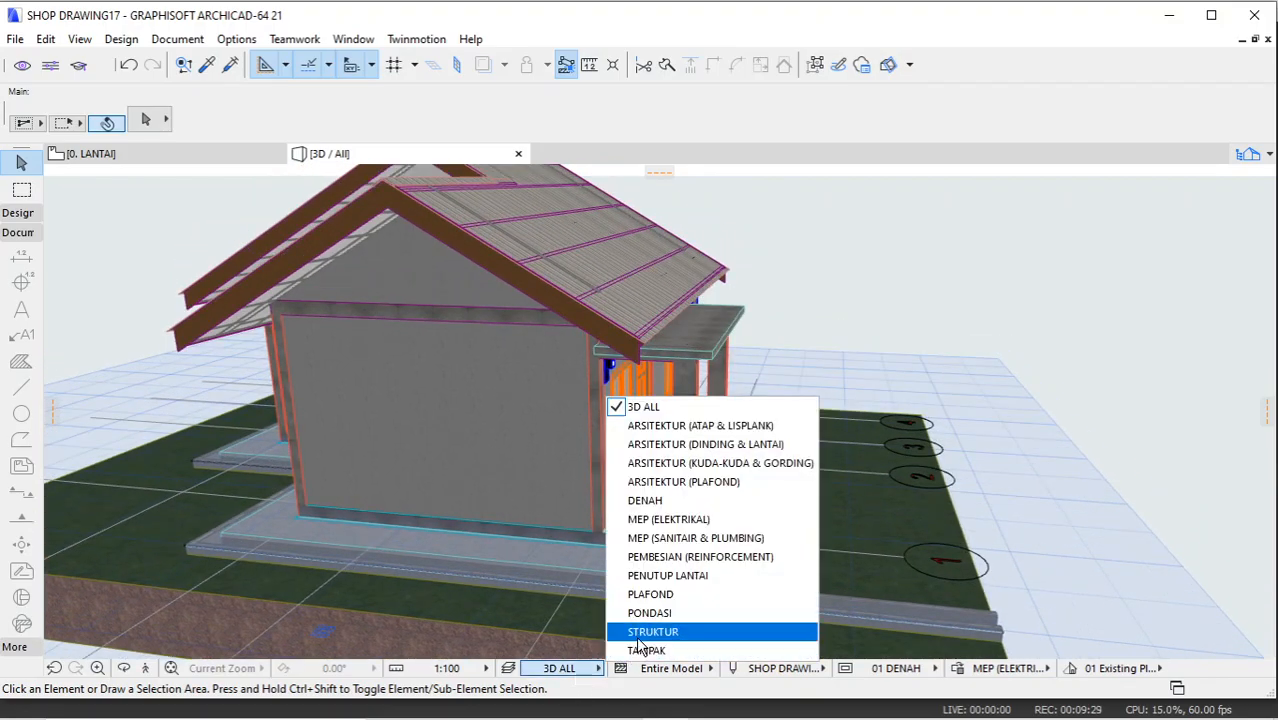
pyautogui.click(645, 597)
pyautogui.scroll(2, 532, 291)
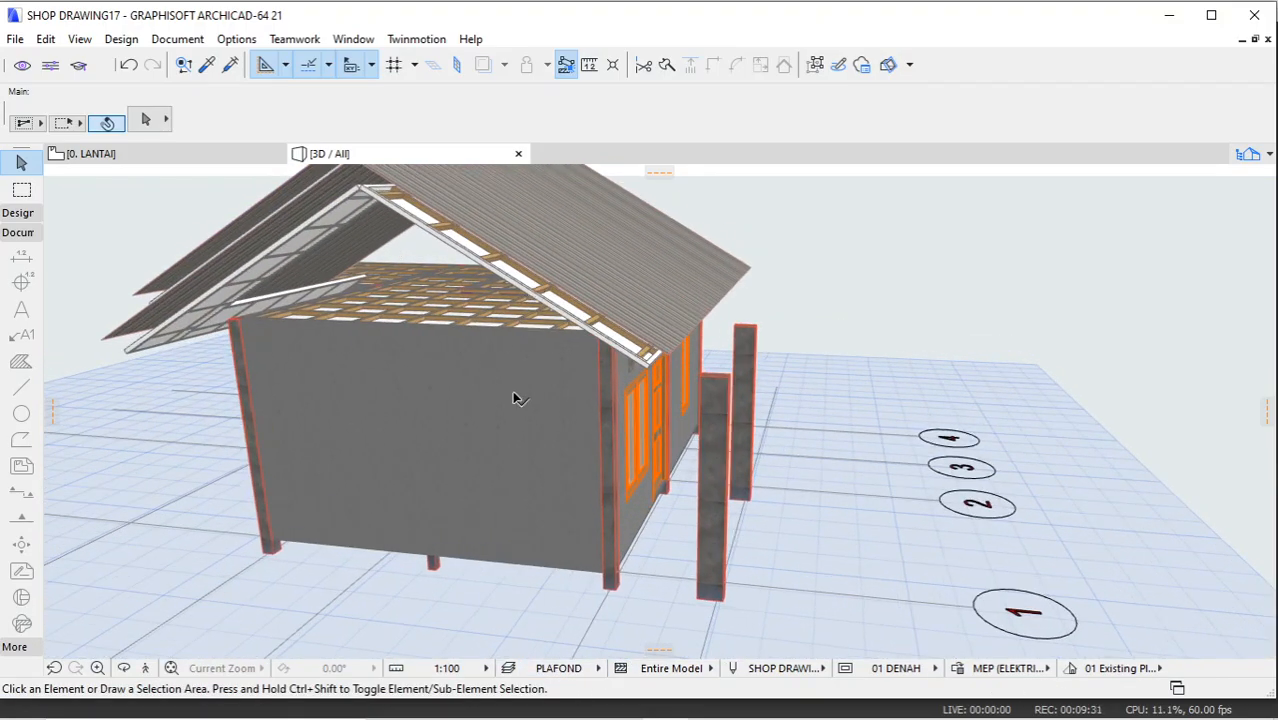
pyautogui.scroll(-3, 519, 380)
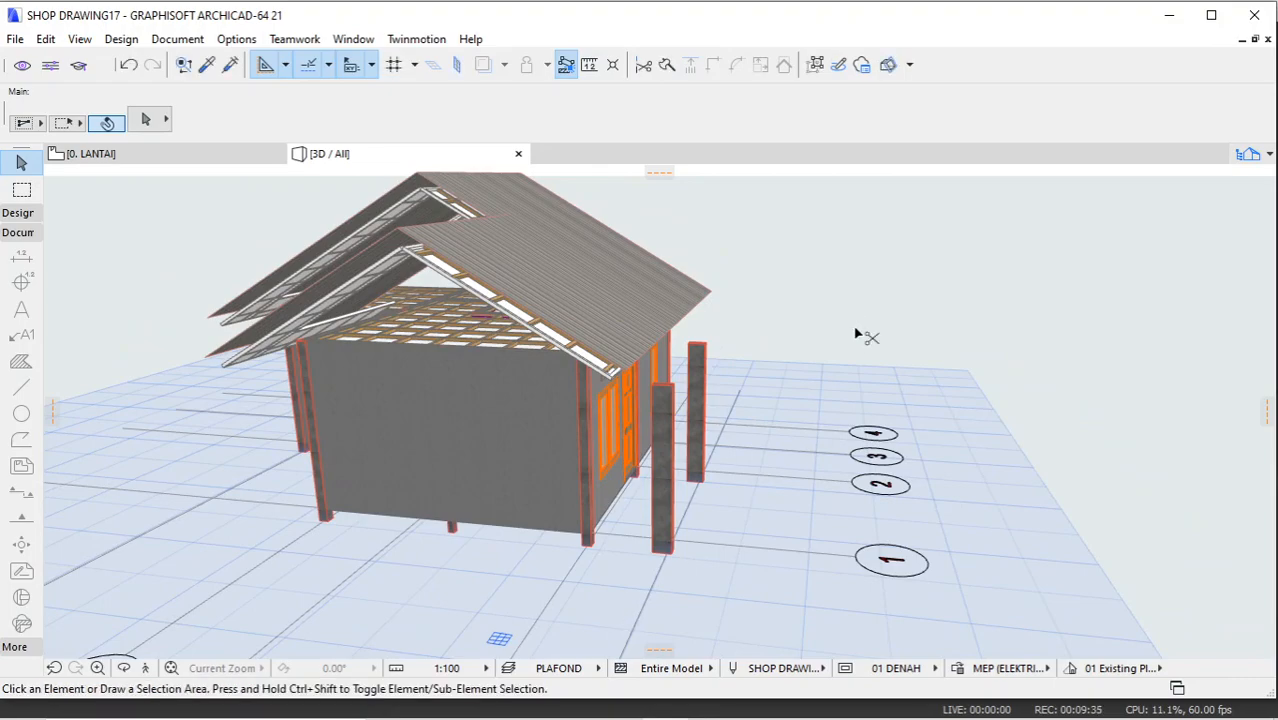
# Step: Find and select all curtain wall elements, show only them in 3D, and deselect them
pyautogui.hotkey('ctrl', 'f')
pyautogui.click(1170, 258)
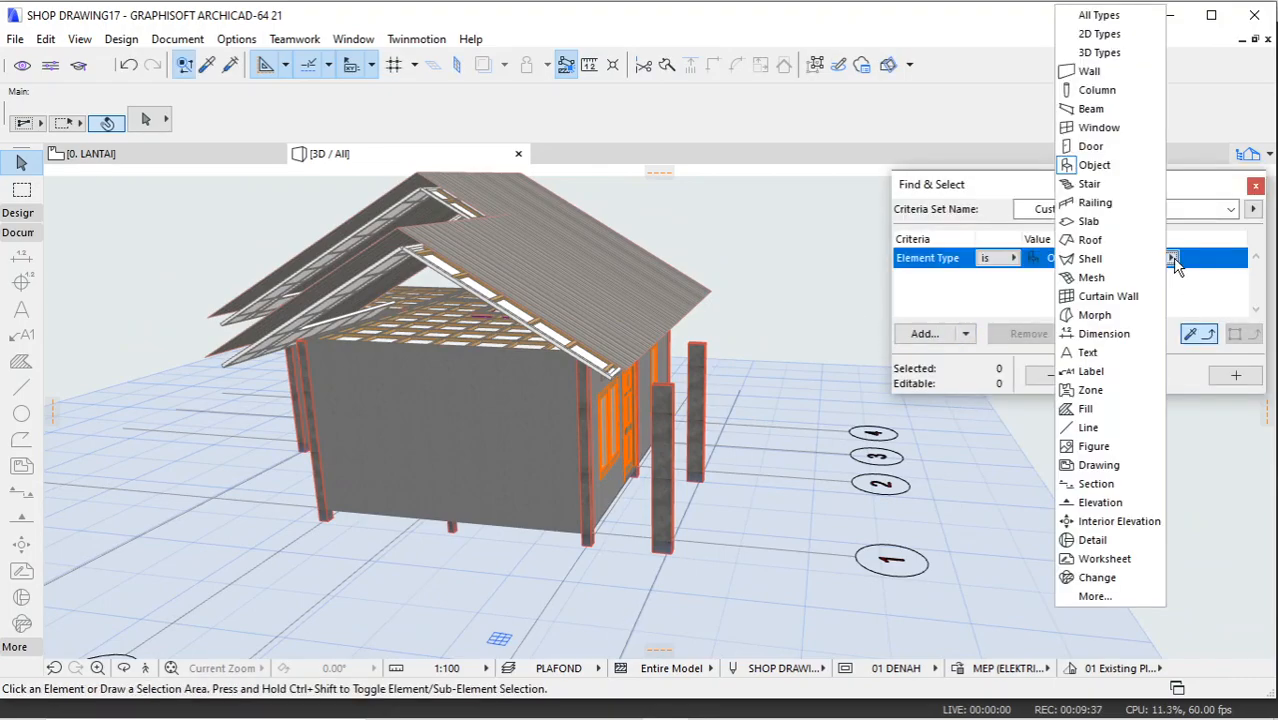
pyautogui.click(1106, 298)
pyautogui.click(1233, 377)
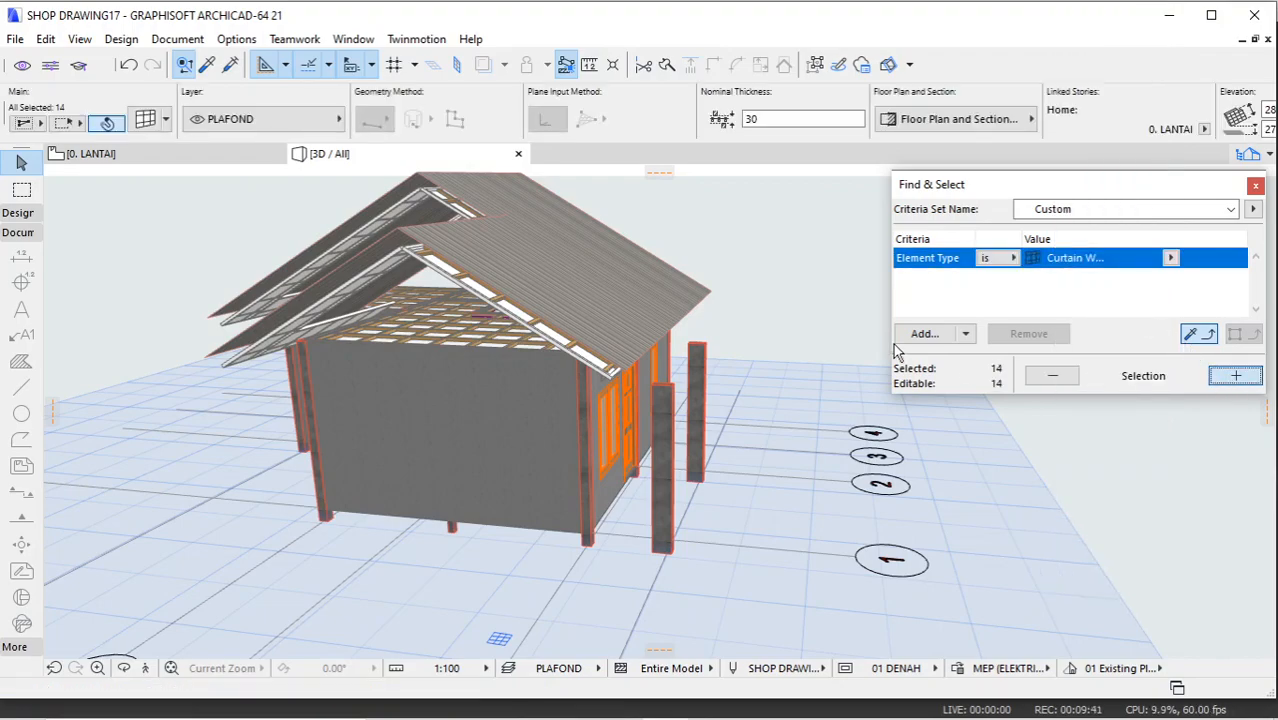
pyautogui.rightClick(840, 259)
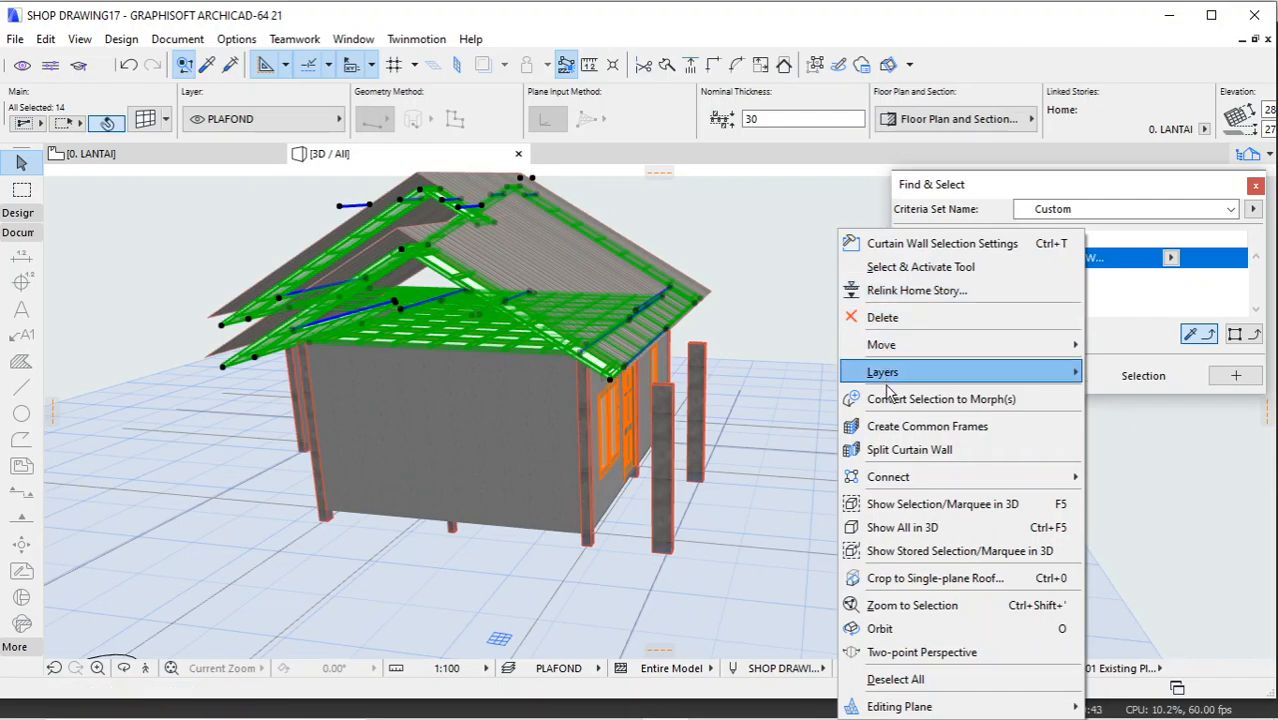
pyautogui.click(884, 506)
pyautogui.click(762, 268)
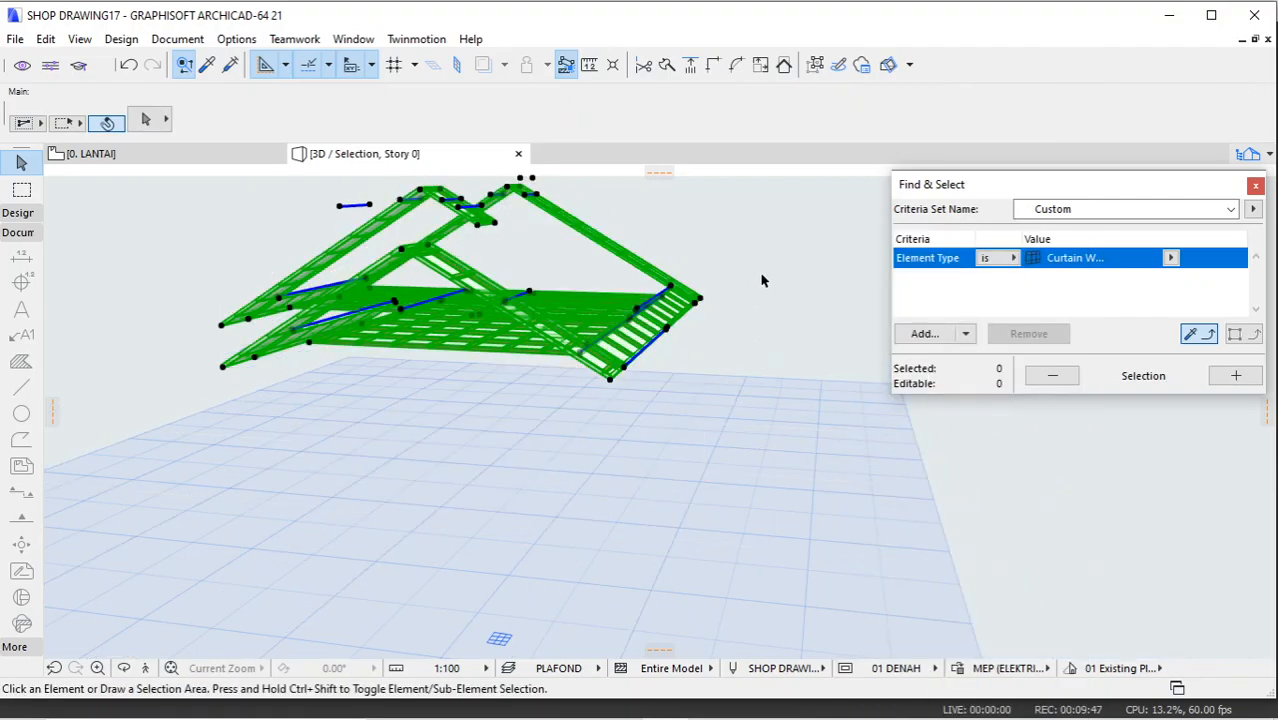
# Step: Examine the isolated ceiling frames and panels from several angles, return to the 0. LANTAI plan and close the element search
pyautogui.keyDown('shift'); pyautogui.moveTo(762, 280); pyautogui.dragTo(334, 328, button='middle'); pyautogui.keyUp('shift')
pyautogui.click(123, 668)
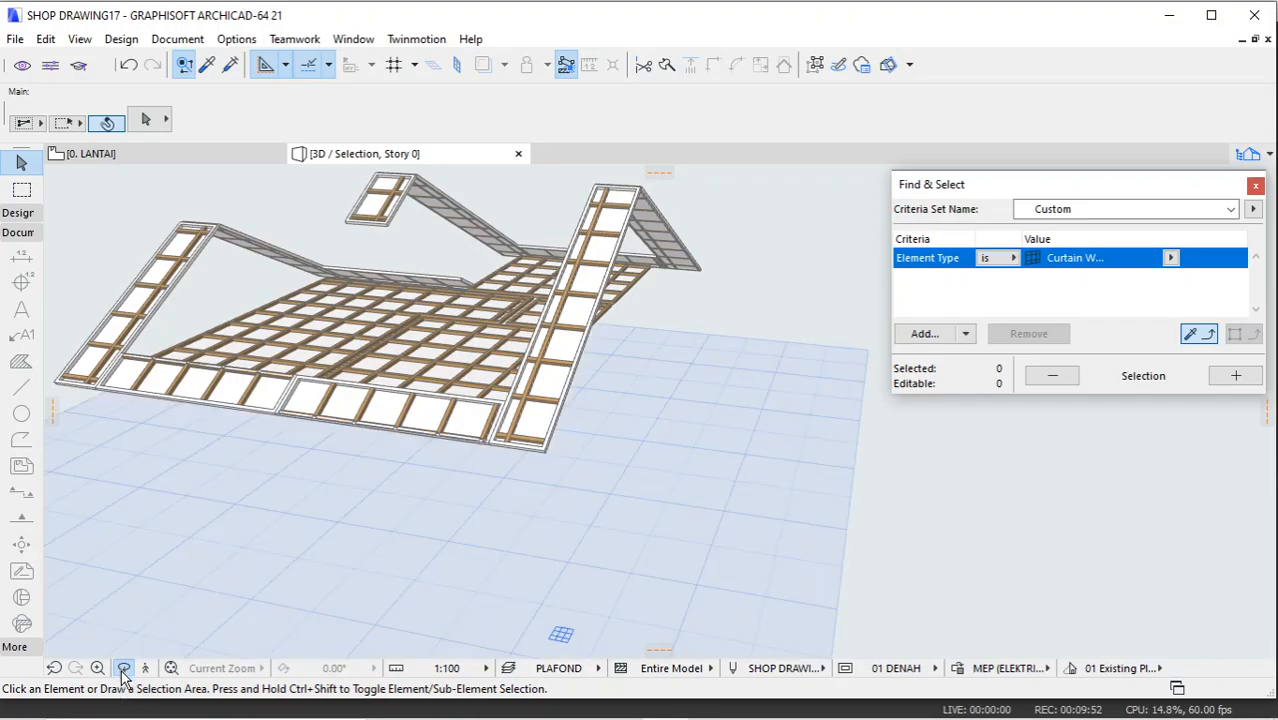
pyautogui.moveTo(521, 325); pyautogui.dragTo(632, 405, button='middle')
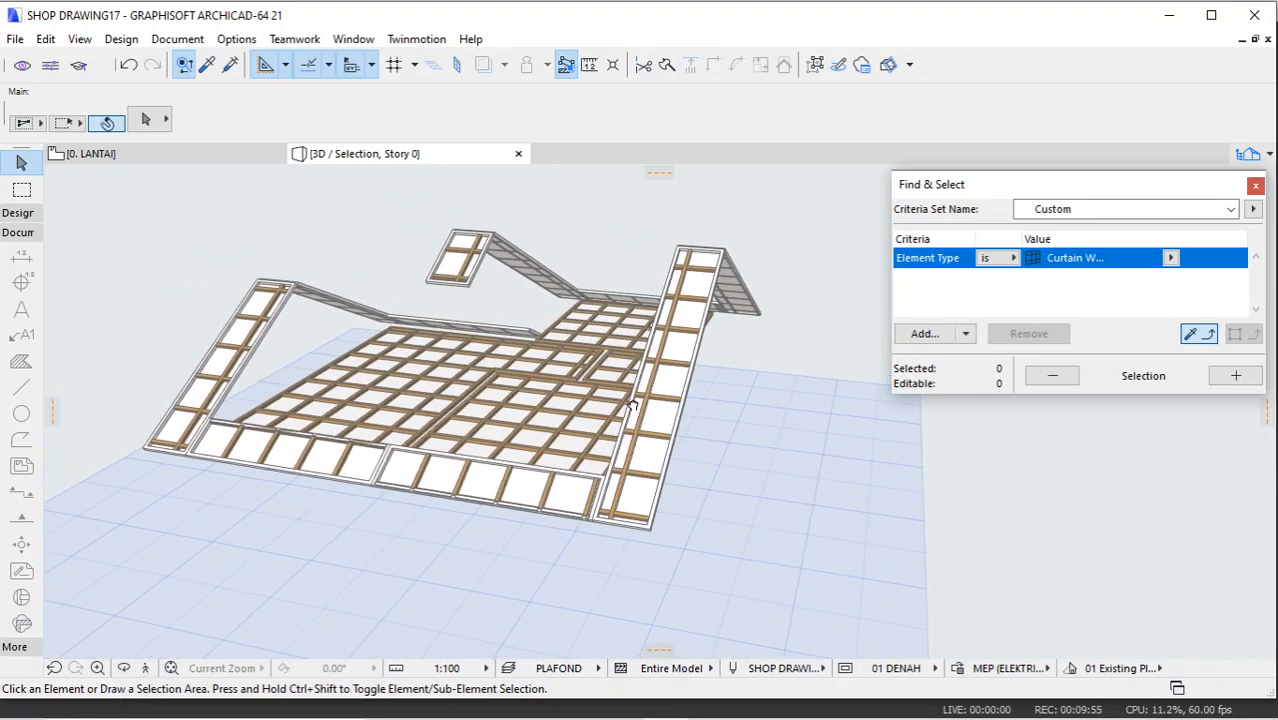
pyautogui.click(123, 668)
pyautogui.moveTo(591, 466); pyautogui.dragTo(508, 351)
pyautogui.click(197, 155)
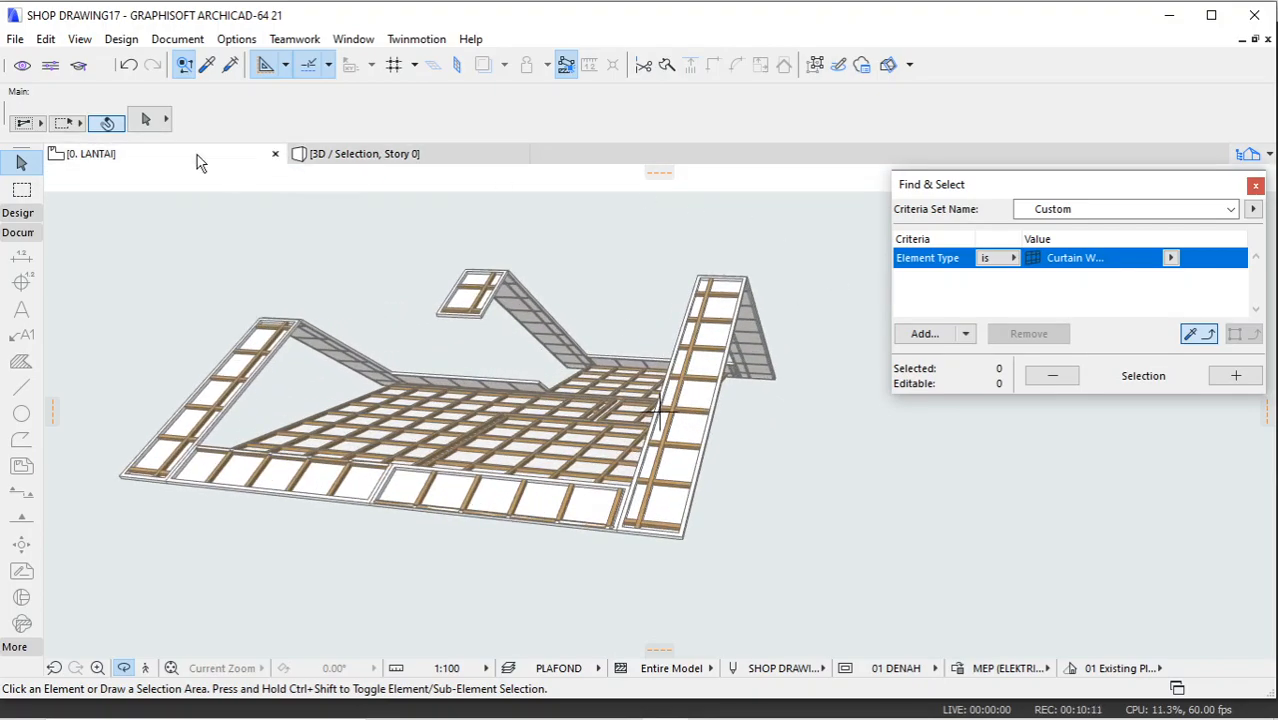
pyautogui.click(1256, 186)
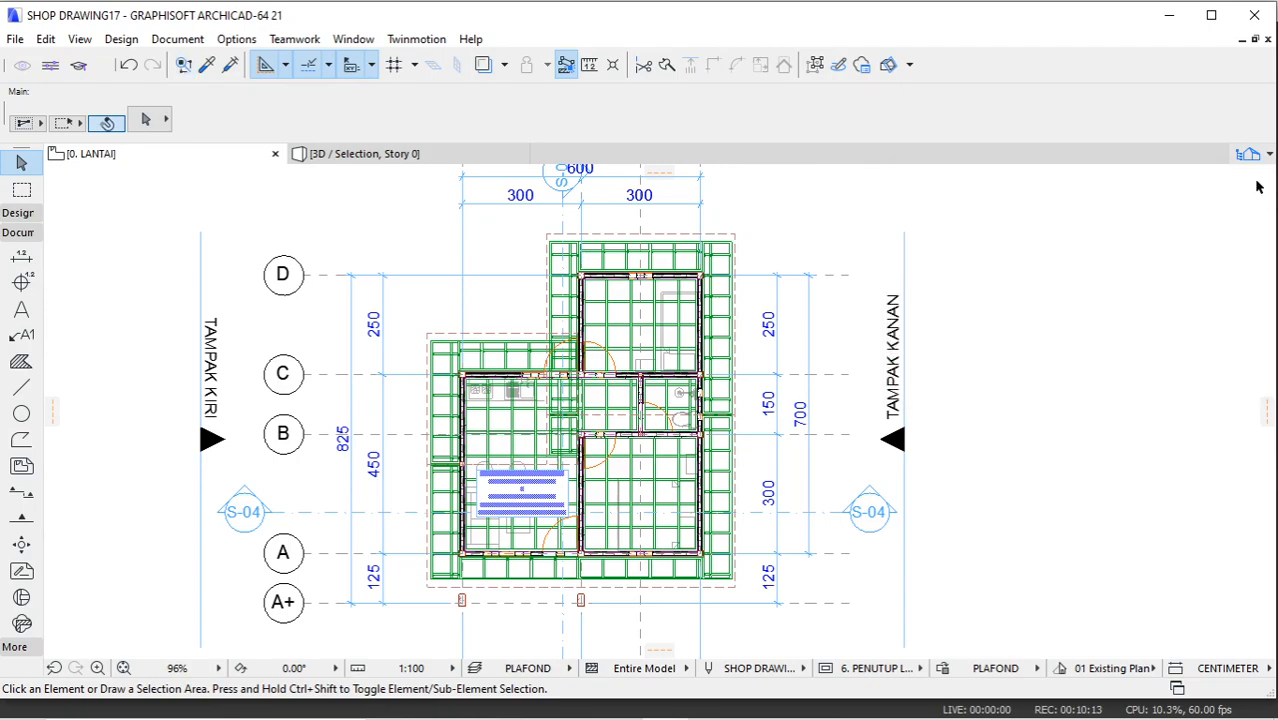
# Step: Show all elements in the 3D view again and view the house from the front corner
pyautogui.click(365, 160)
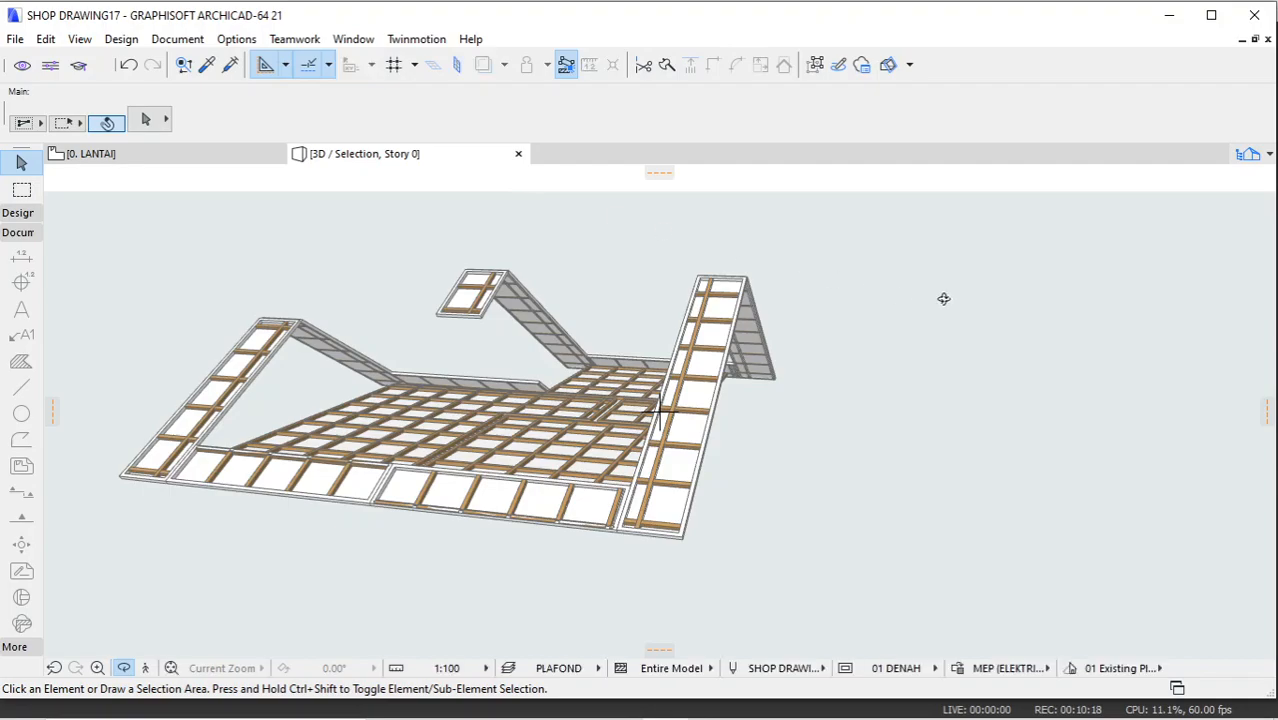
pyautogui.rightClick(944, 297)
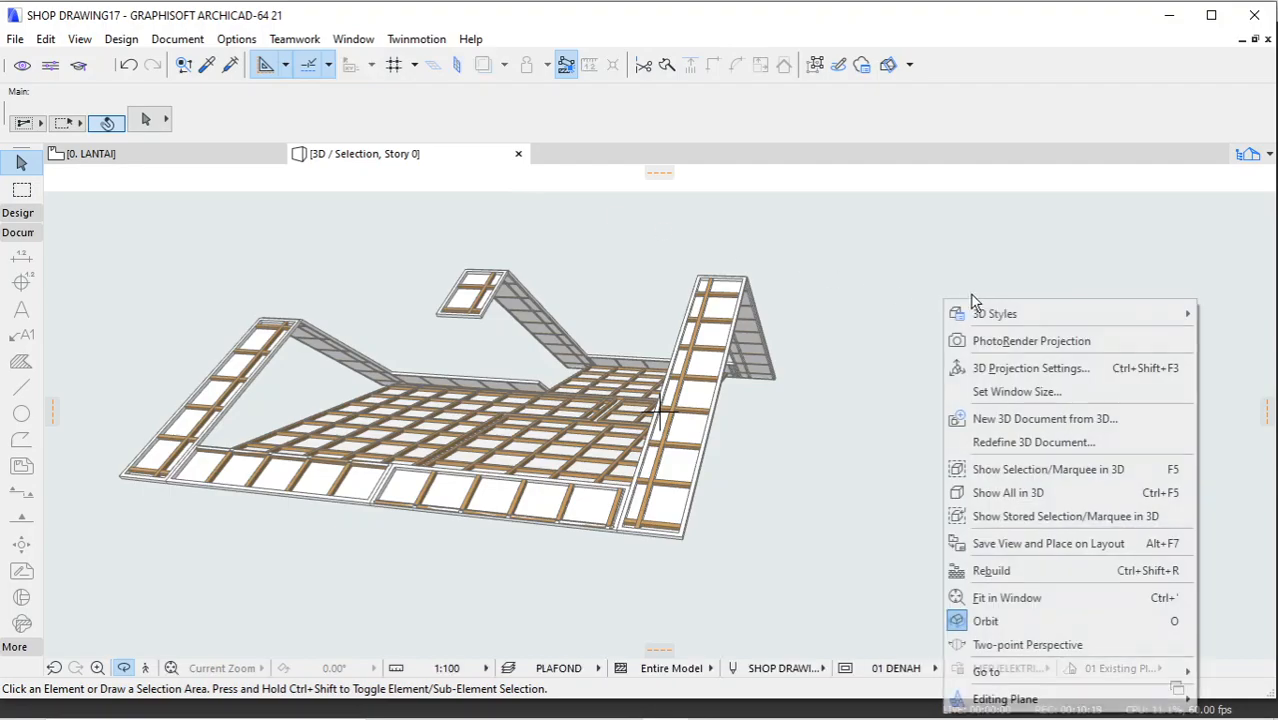
pyautogui.click(1010, 492)
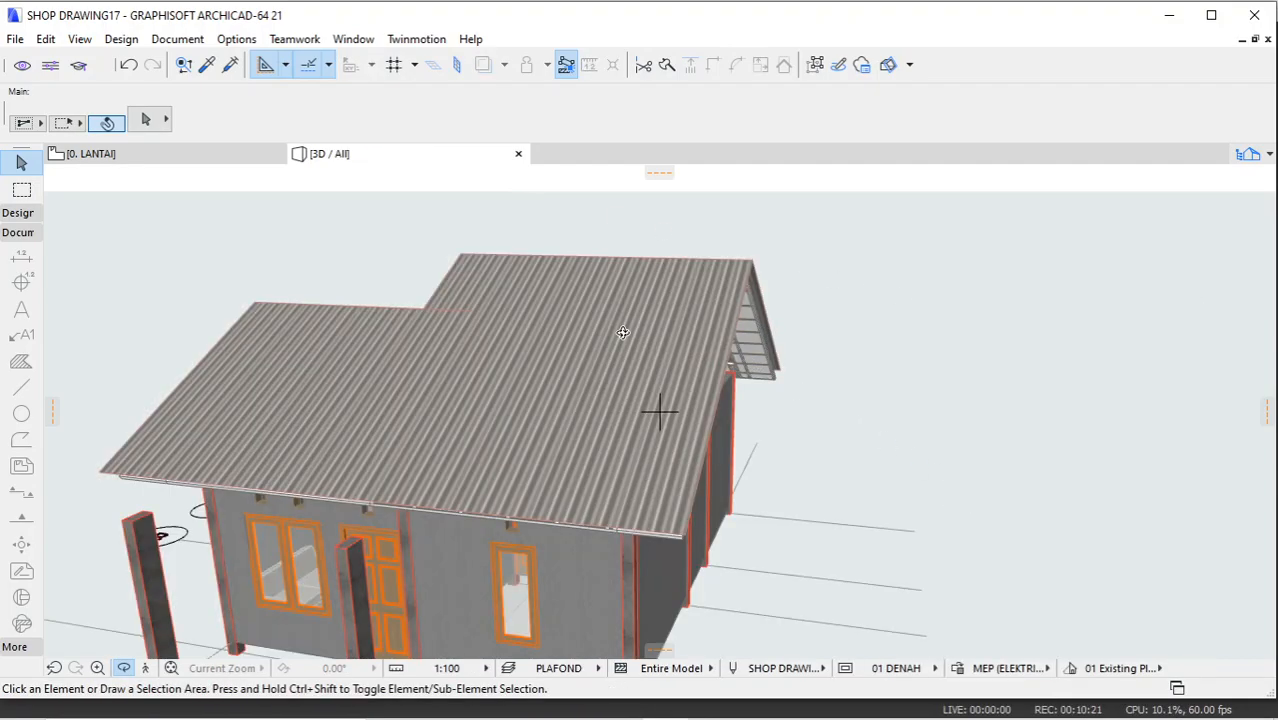
pyautogui.scroll(-5, 572, 354)
pyautogui.moveTo(620, 448); pyautogui.dragTo(582, 350)
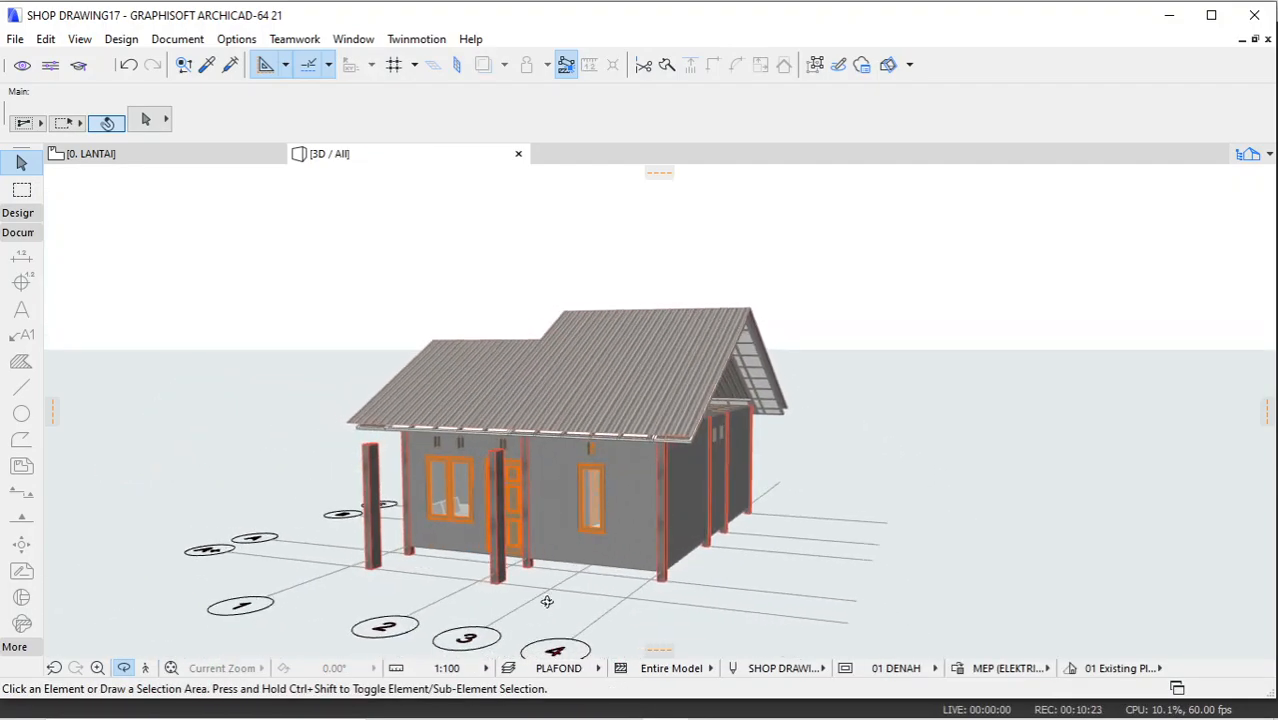
# Step: Set the 3D view's layer combination to 3D ALL and look around the complete house
pyautogui.click(546, 668)
pyautogui.click(640, 406)
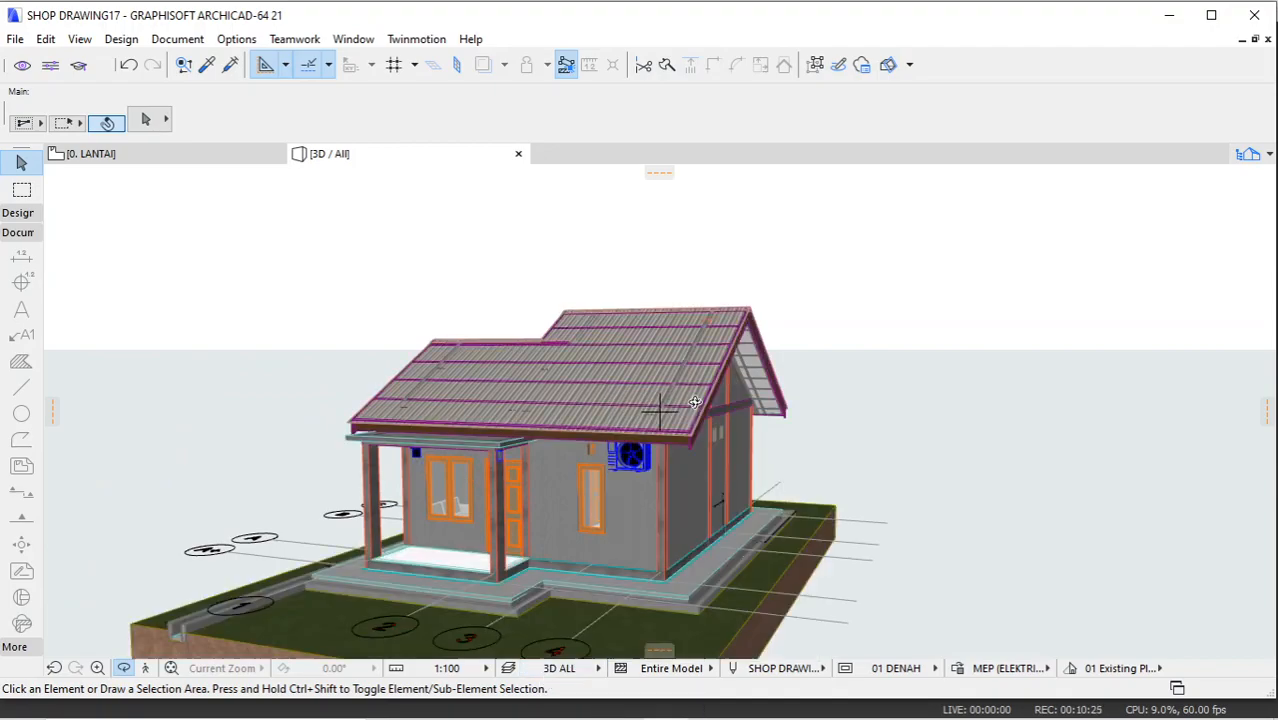
pyautogui.moveTo(720, 355); pyautogui.dragTo(782, 303, button='middle')
pyautogui.moveTo(782, 303); pyautogui.dragTo(727, 380)
# Step: Return to the floor plan and use the Organizer to save the 0. LANTAI story as a view below PL PENUTUP LANTAI
pyautogui.click(208, 154)
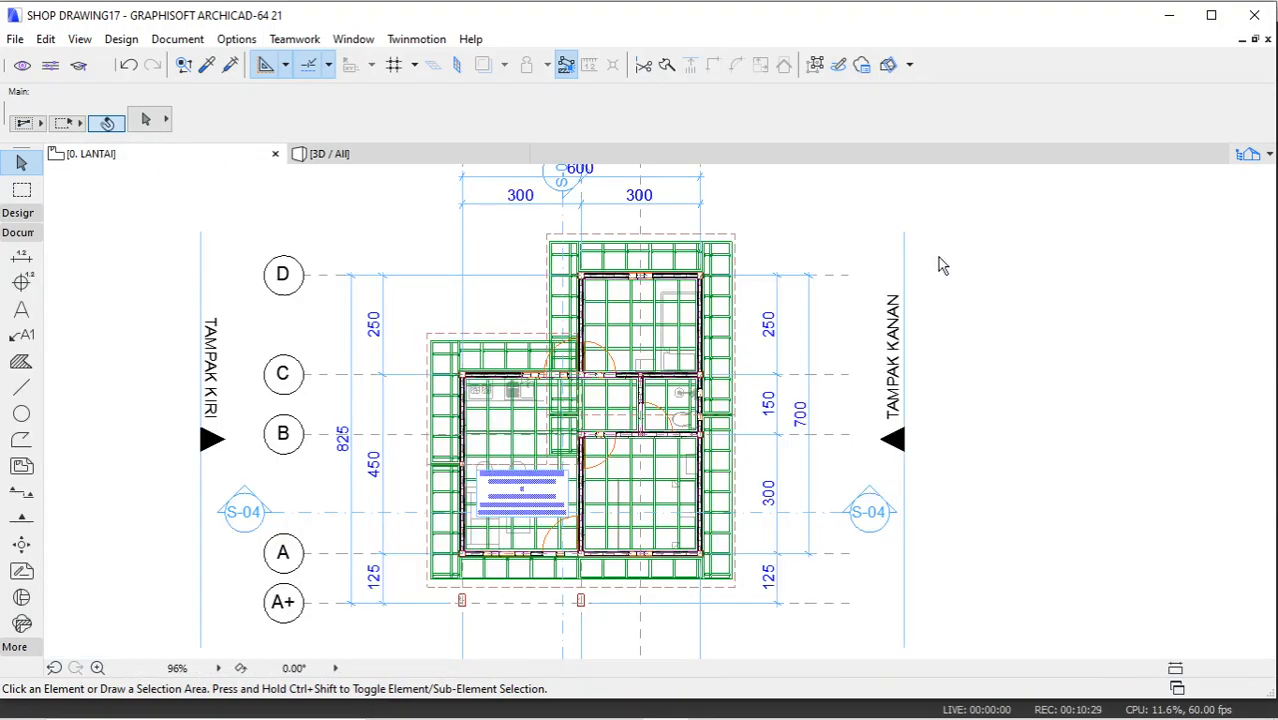
pyautogui.click(1246, 156)
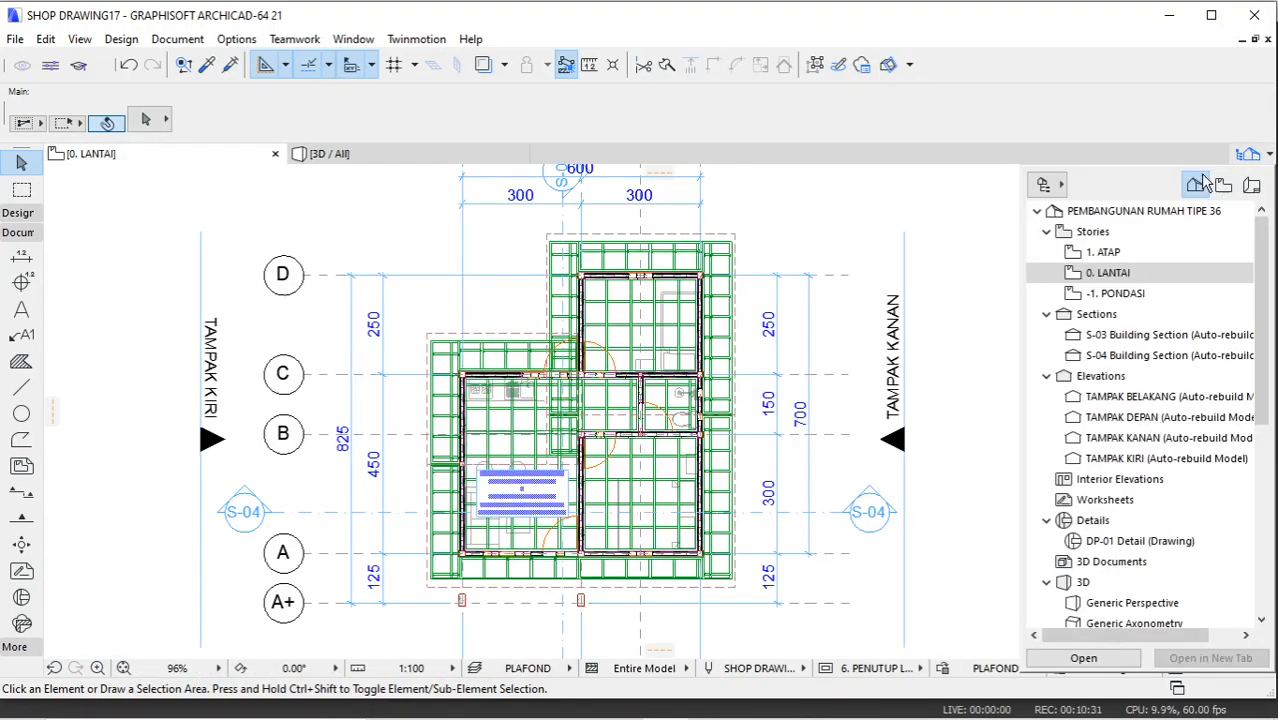
pyautogui.click(1046, 184)
pyautogui.click(1094, 207)
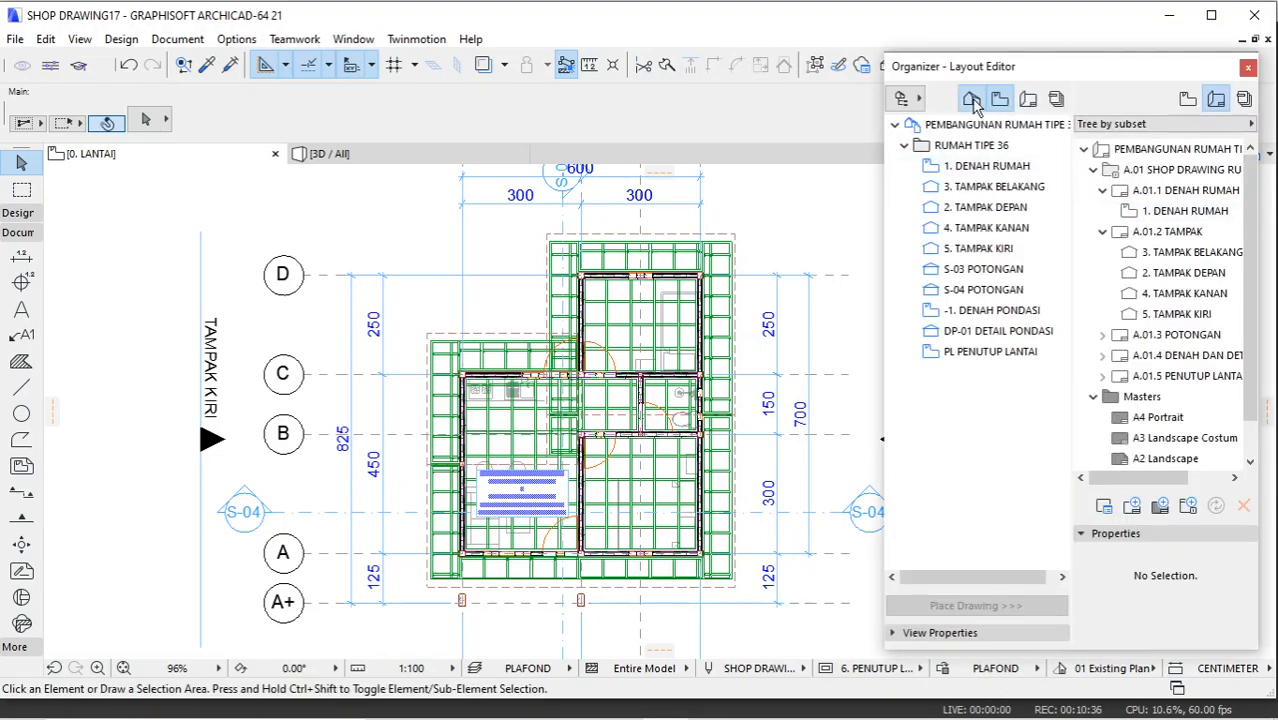
pyautogui.click(972, 102)
pyautogui.click(1187, 98)
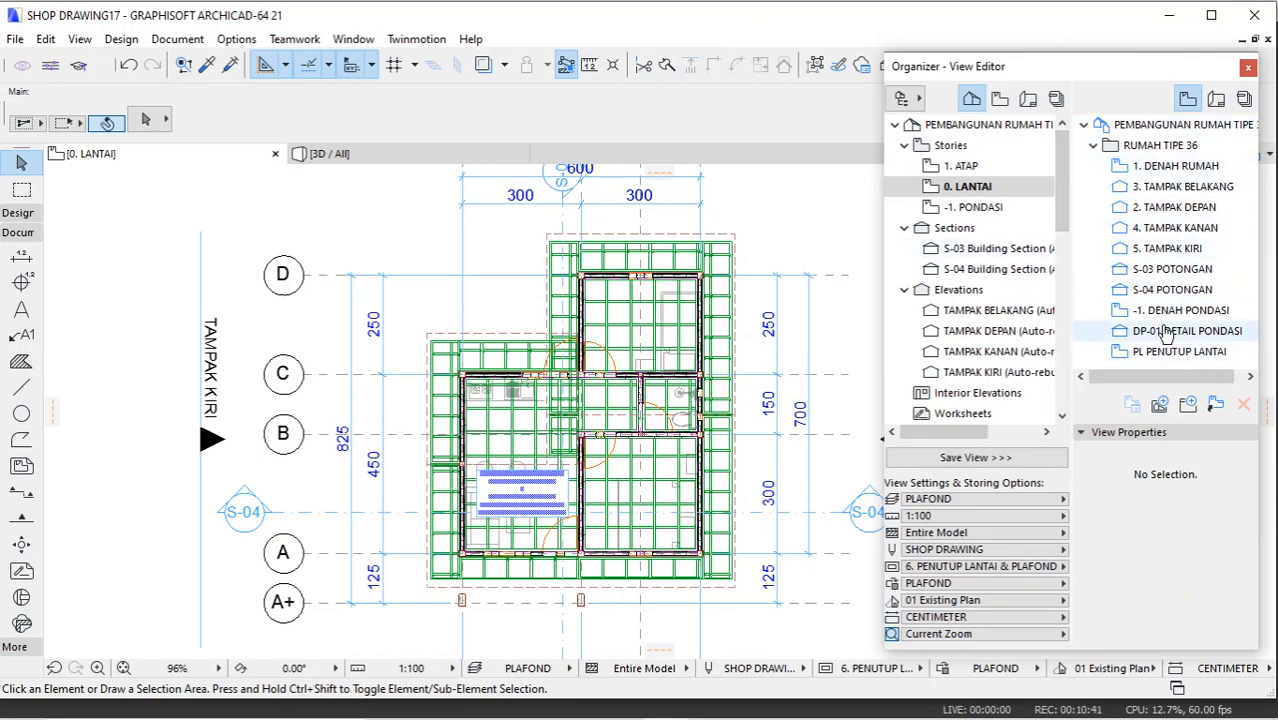
pyautogui.hscroll(-1, 1160, 335)
pyautogui.moveTo(1118, 270); pyautogui.dragTo(1160, 366)
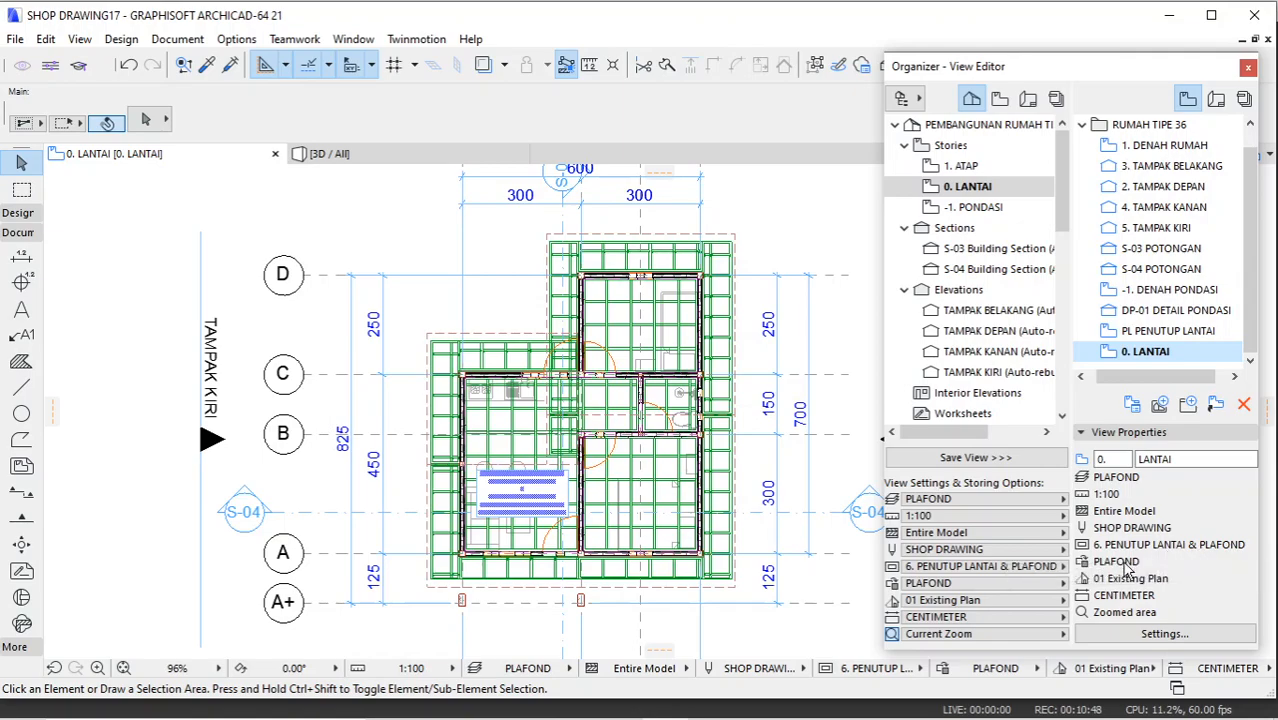
# Step: Rename the saved 0. LANTAI view with the ID RP and the name RENCANA PLAFOND
pyautogui.rightClick(1160, 358)
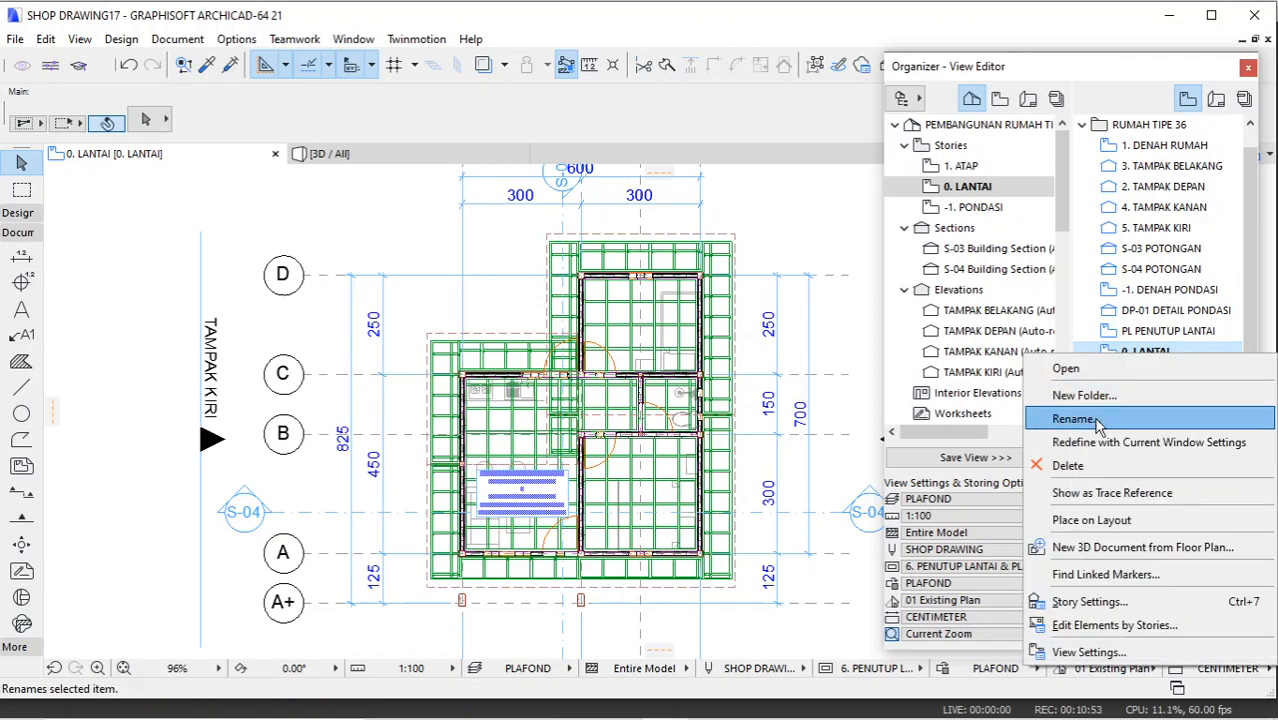
pyautogui.click(1073, 419)
pyautogui.doubleClick(527, 251)
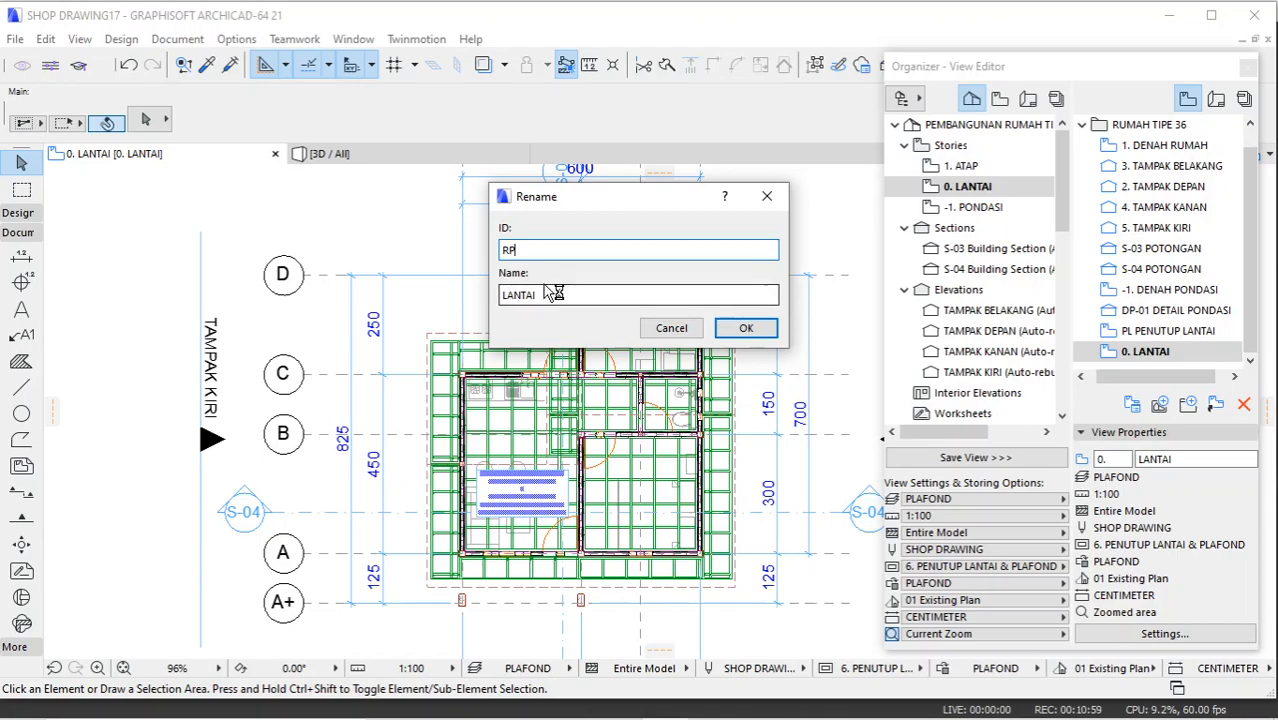
pyautogui.press('Tab')
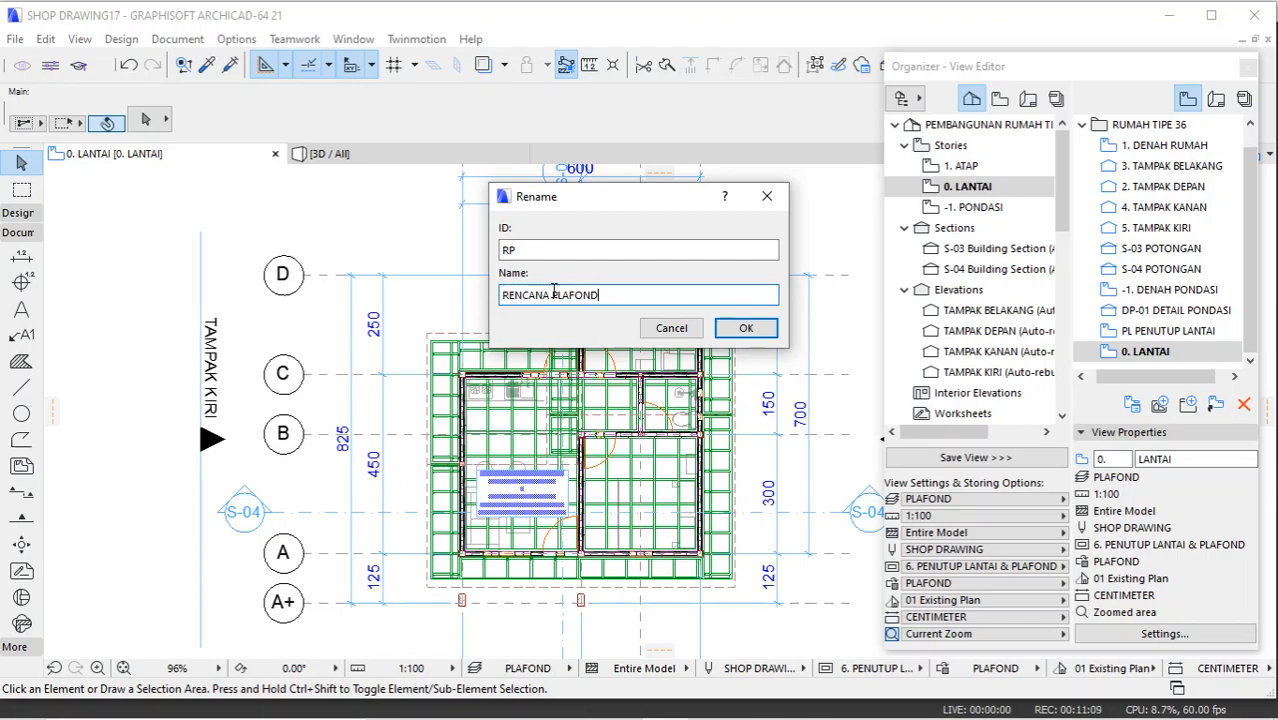
pyautogui.click(749, 331)
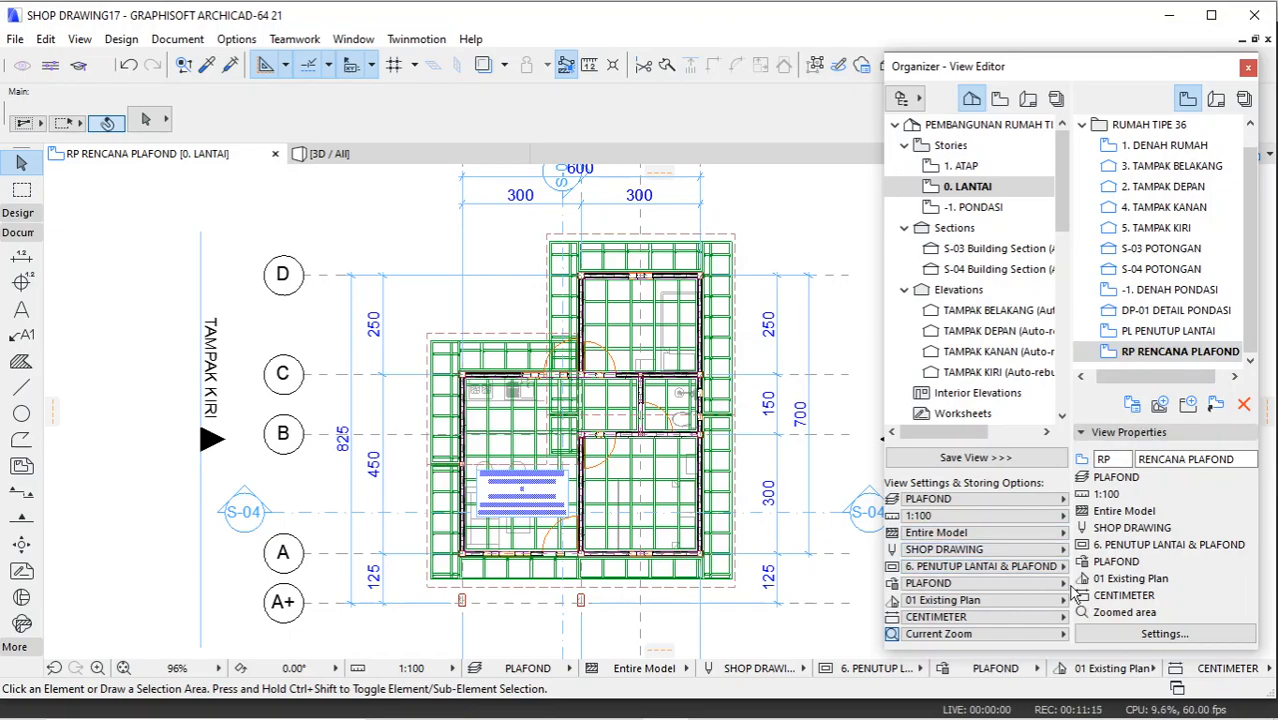
# Step: Create a new layout named RENCANA PLAFOND after A.01.5 PENUTUP LANTAI, using the A3 Landscape Costum master layout
pyautogui.click(1000, 100)
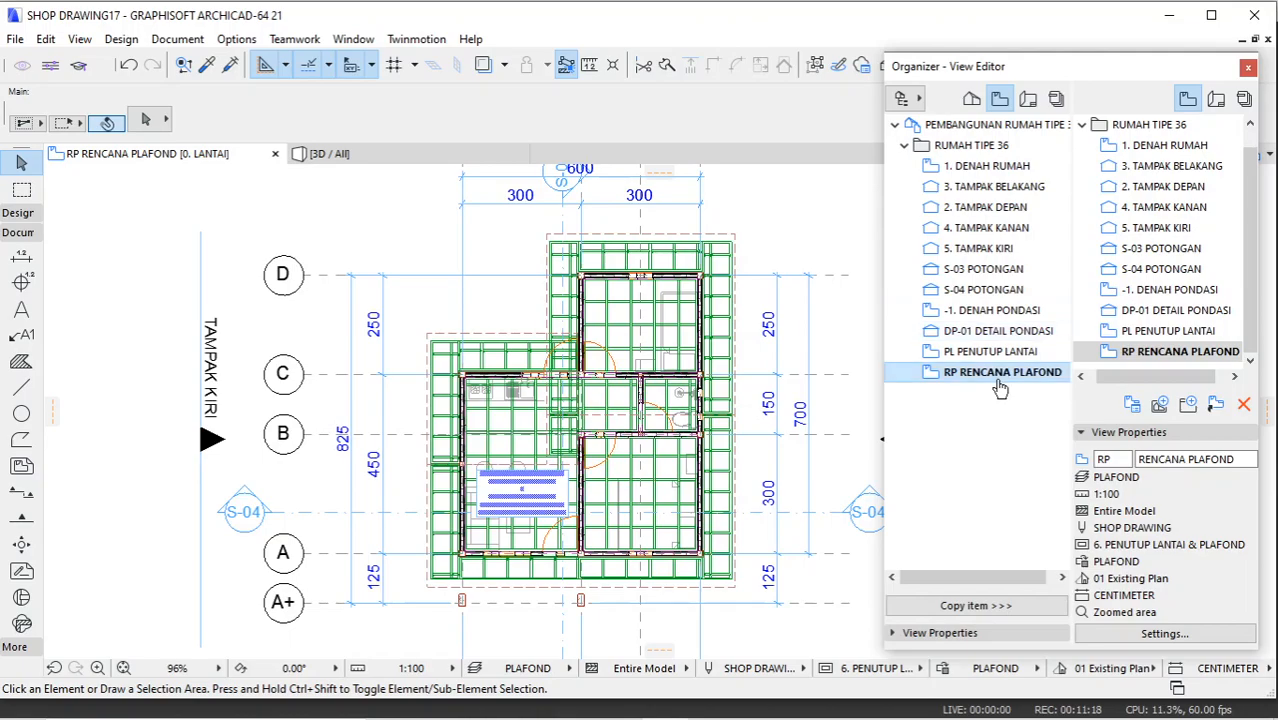
pyautogui.click(1216, 98)
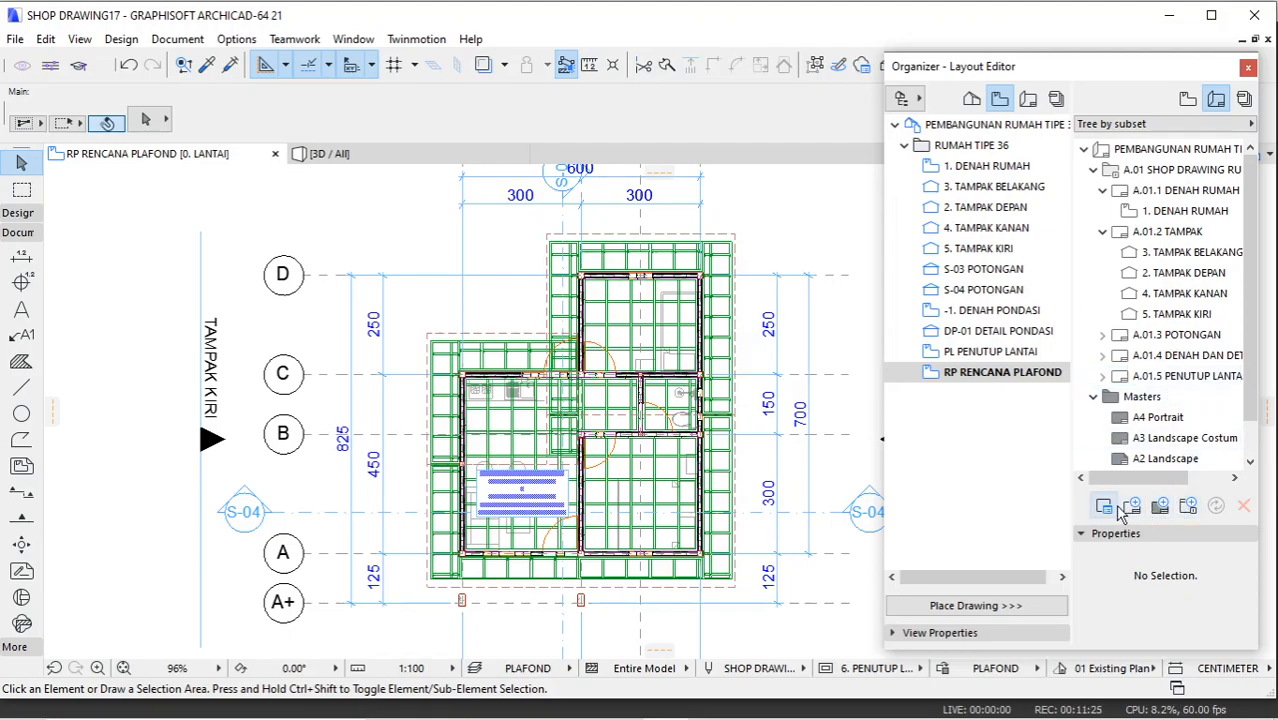
pyautogui.click(1140, 376)
pyautogui.rightClick(1140, 377)
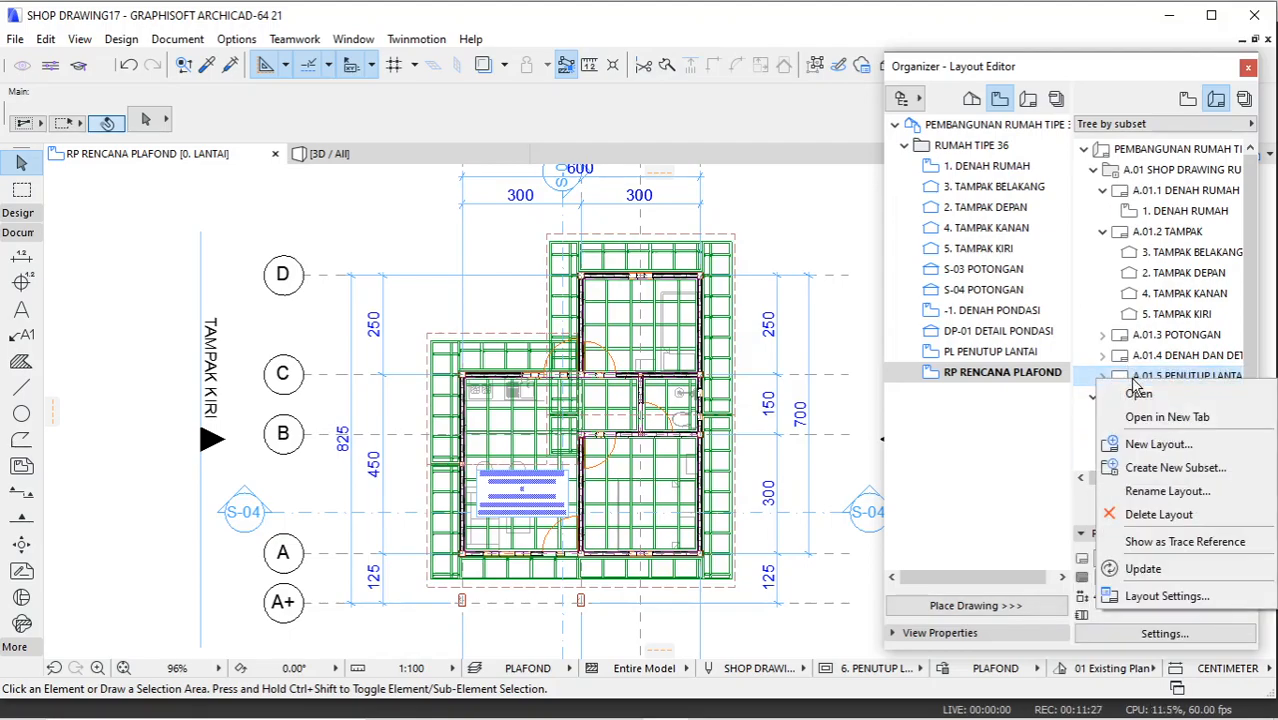
pyautogui.click(1158, 444)
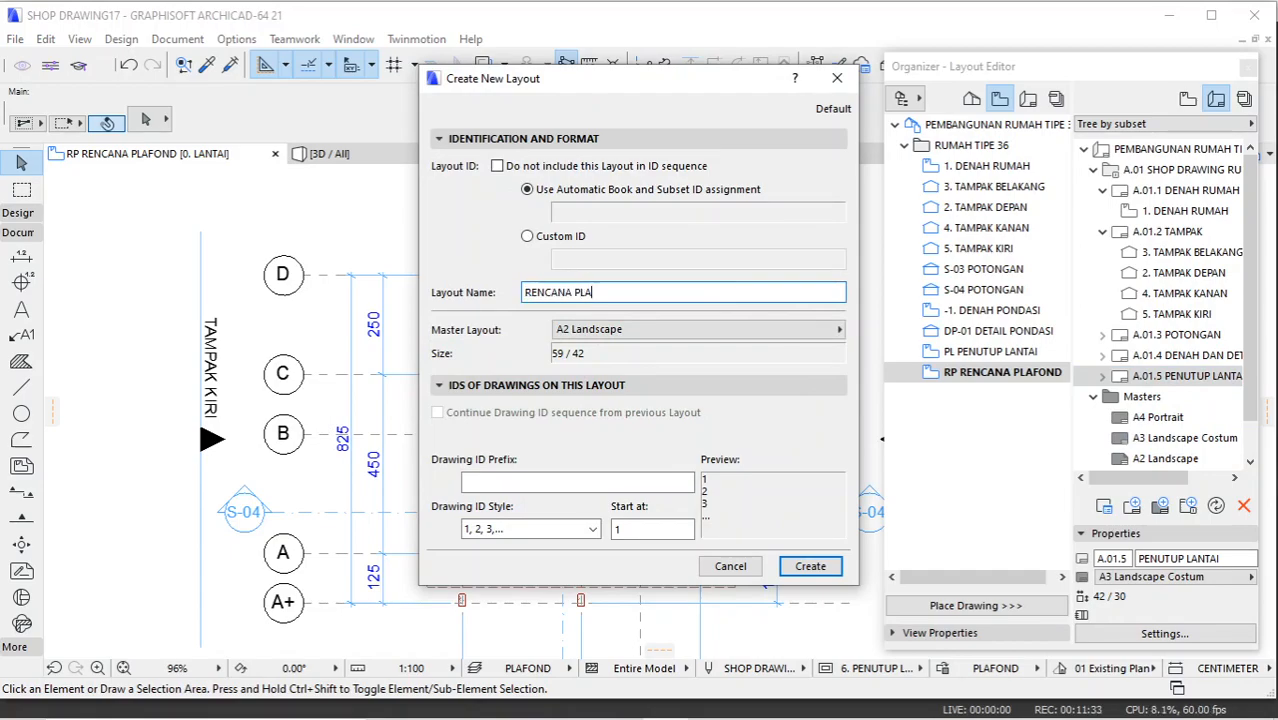
pyautogui.click(630, 331)
pyautogui.click(898, 358)
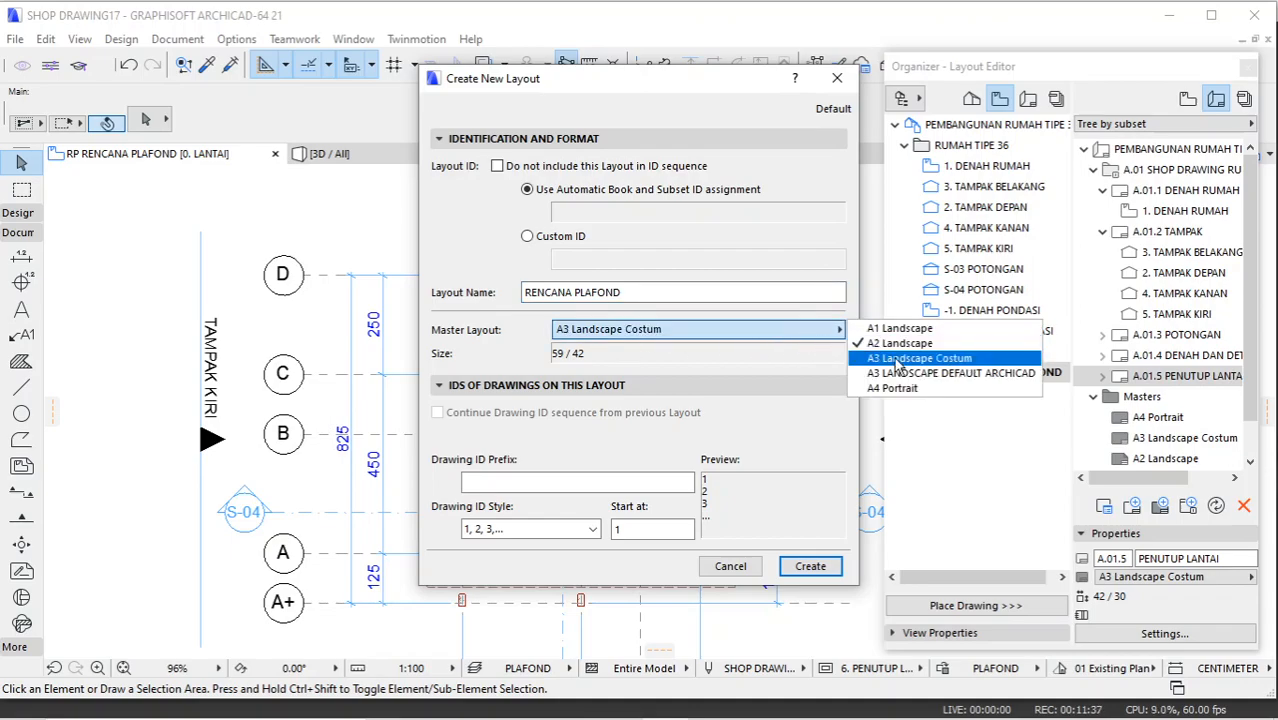
pyautogui.click(808, 567)
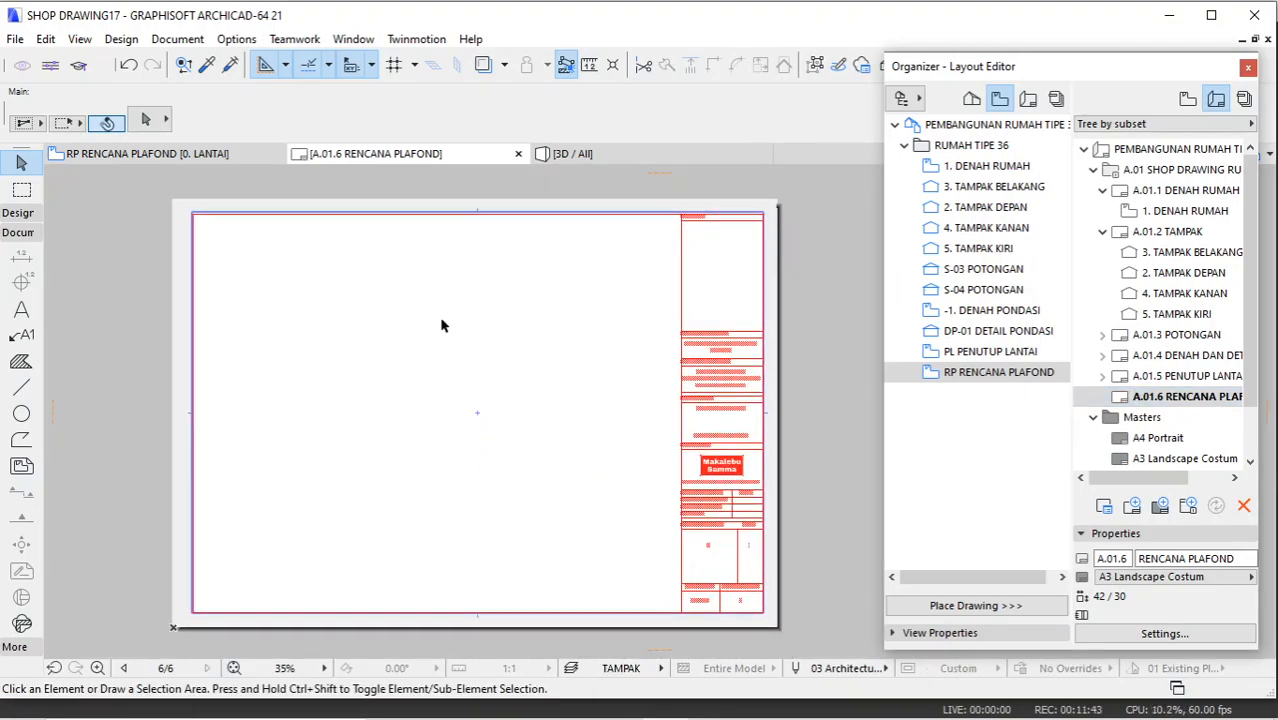
pyautogui.scroll(5, 773, 538)
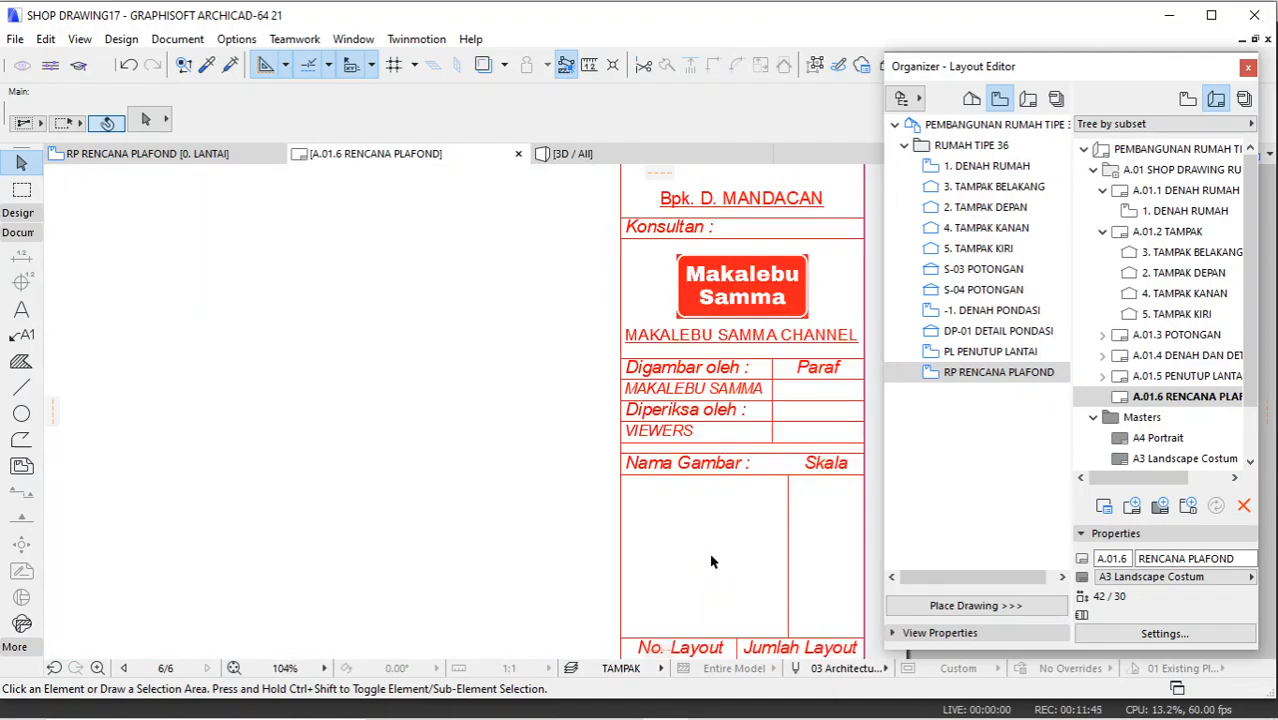
pyautogui.scroll(-7, 713, 557)
pyautogui.moveTo(509, 459); pyautogui.dragTo(532, 459, button='middle')
pyautogui.moveTo(998, 372)
pyautogui.mouseDown()
pyautogui.moveTo(1180, 400)
pyautogui.moveTo(491, 457)
pyautogui.moveTo(505, 434)
pyautogui.moveTo(494, 428)
pyautogui.moveTo(1137, 415)
pyautogui.mouseUp()
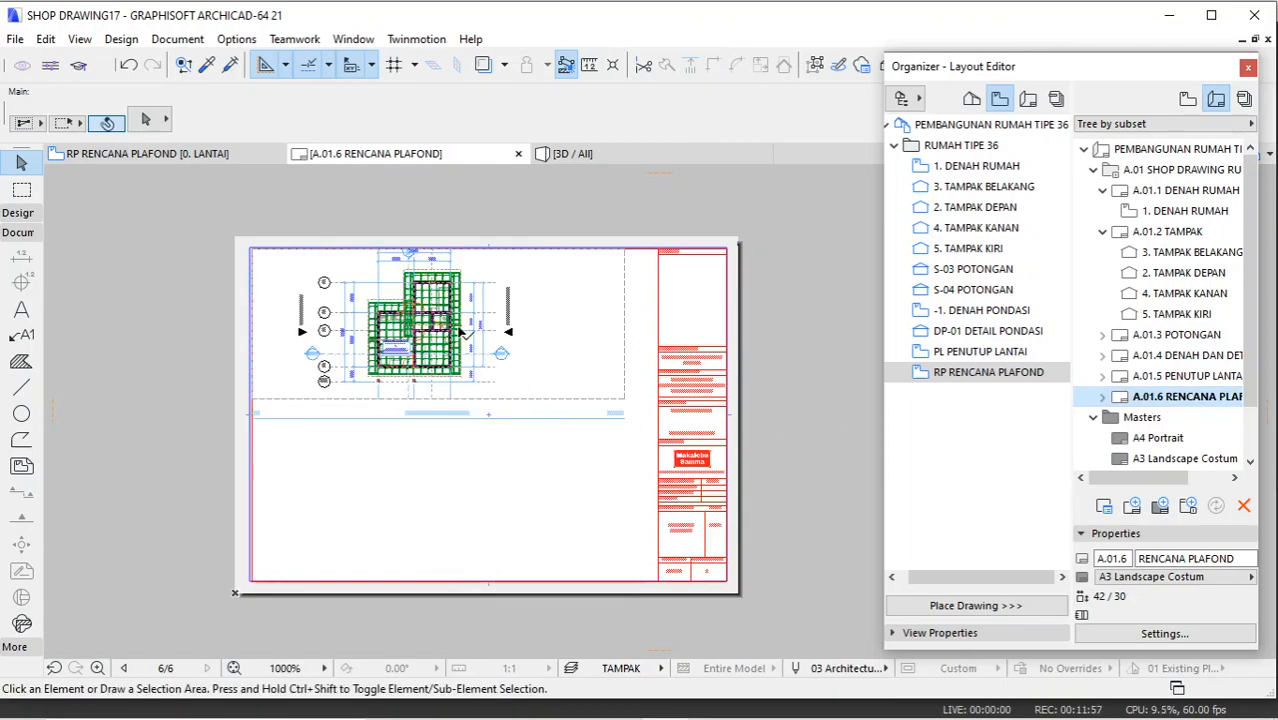
pyautogui.click(543, 314)
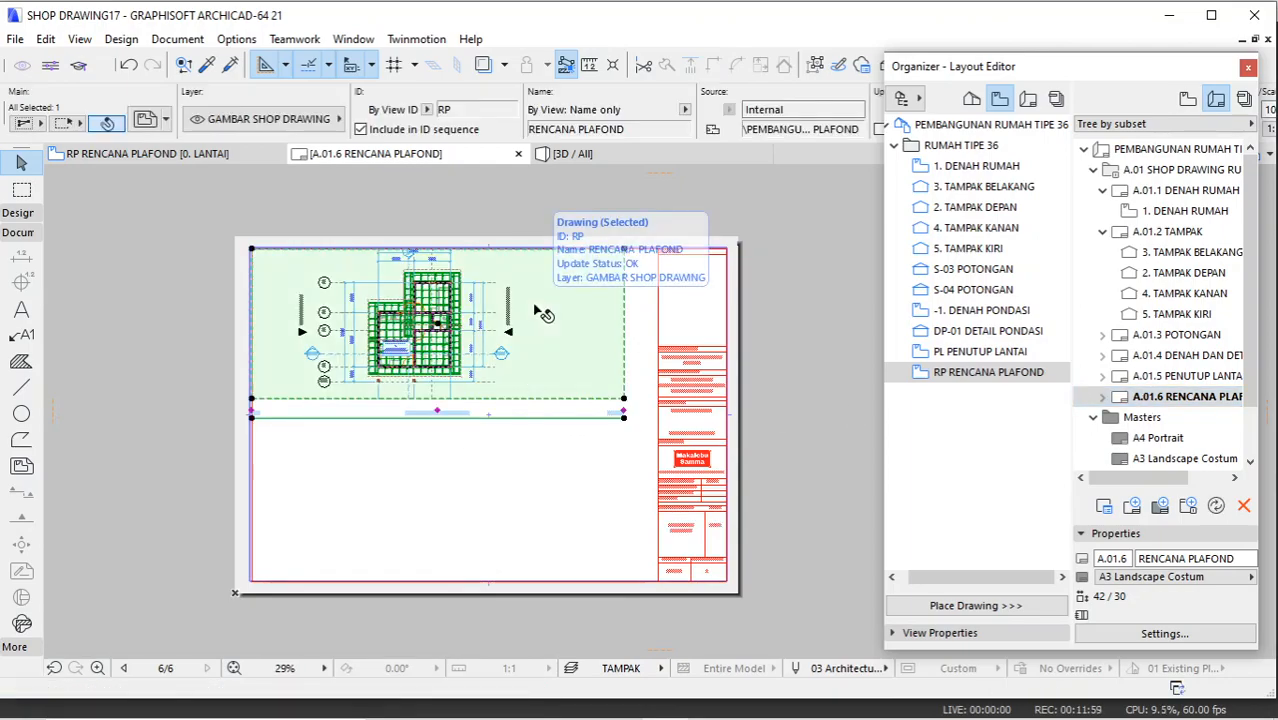
pyautogui.press('Delete')
# Step: Place the RP RENCANA PLAFOND view on the sheet and set its drawing title to pen 1 and the Trebuchet MS font
pyautogui.moveTo(995, 372)
pyautogui.mouseDown()
pyautogui.moveTo(1032, 375)
pyautogui.moveTo(463, 427)
pyautogui.mouseUp()
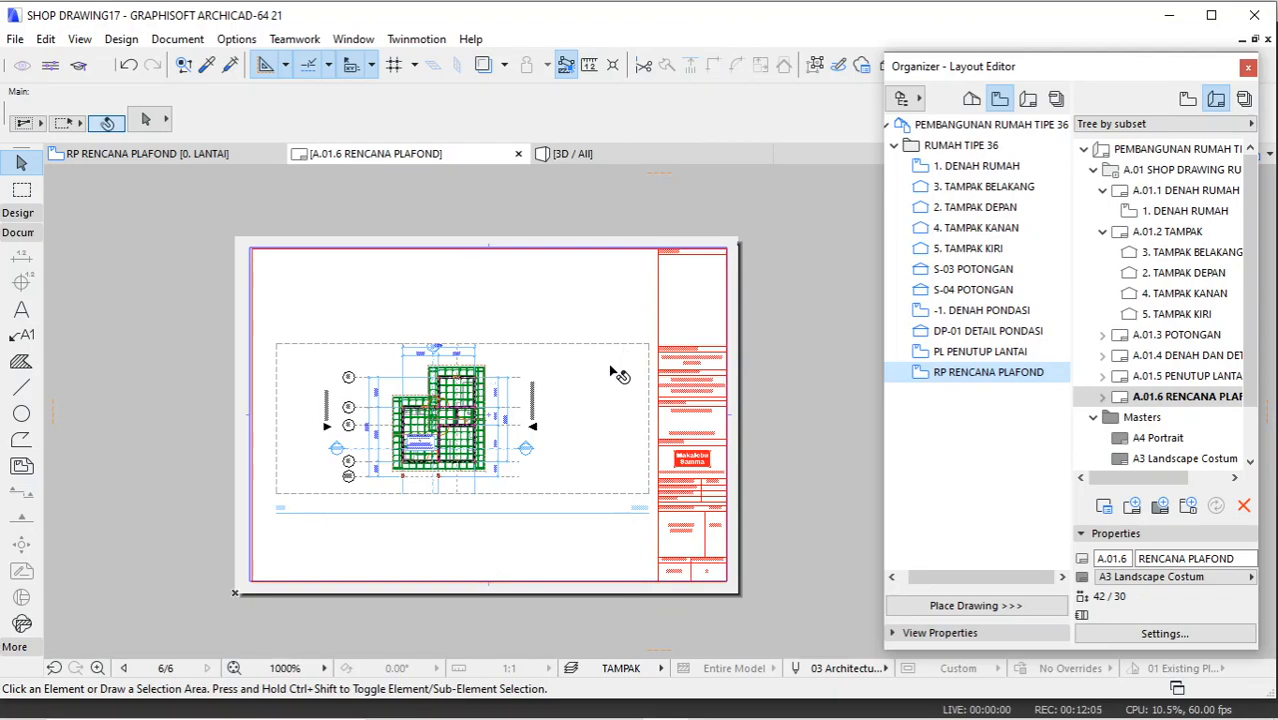
pyautogui.click(593, 371)
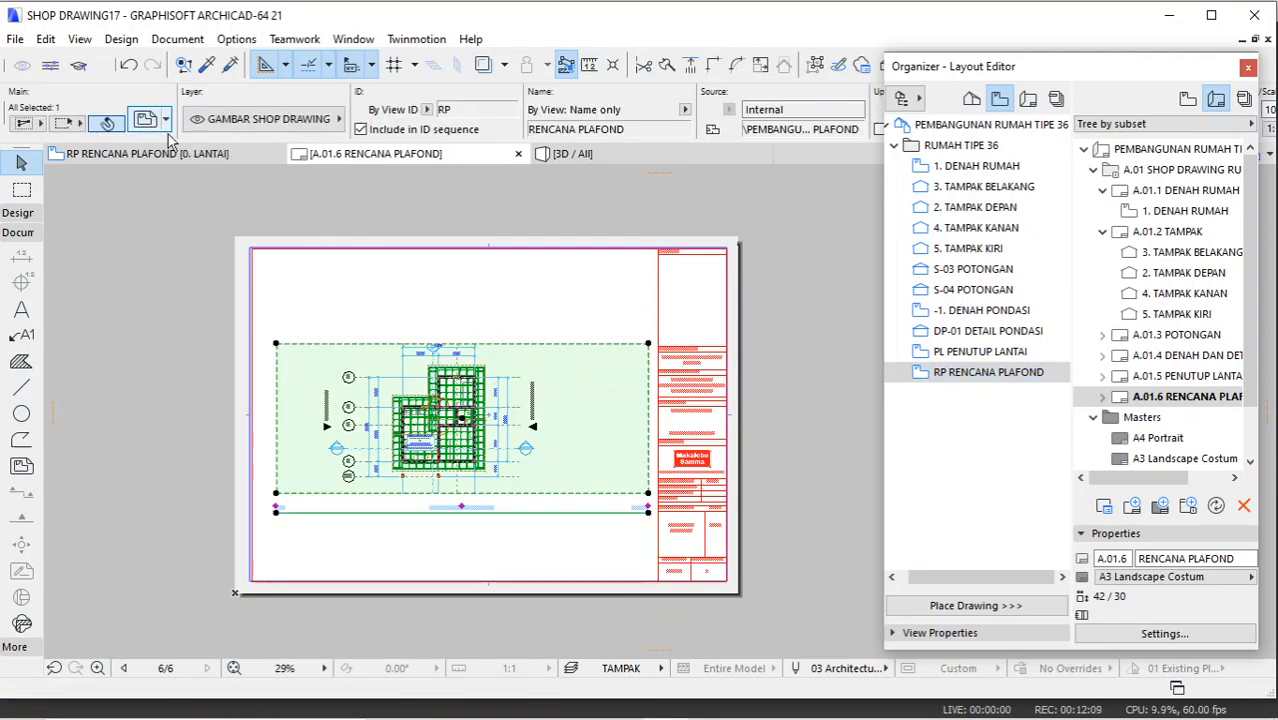
pyautogui.hotkey('ctrl', 't')
pyautogui.click(699, 221)
pyautogui.click(722, 218)
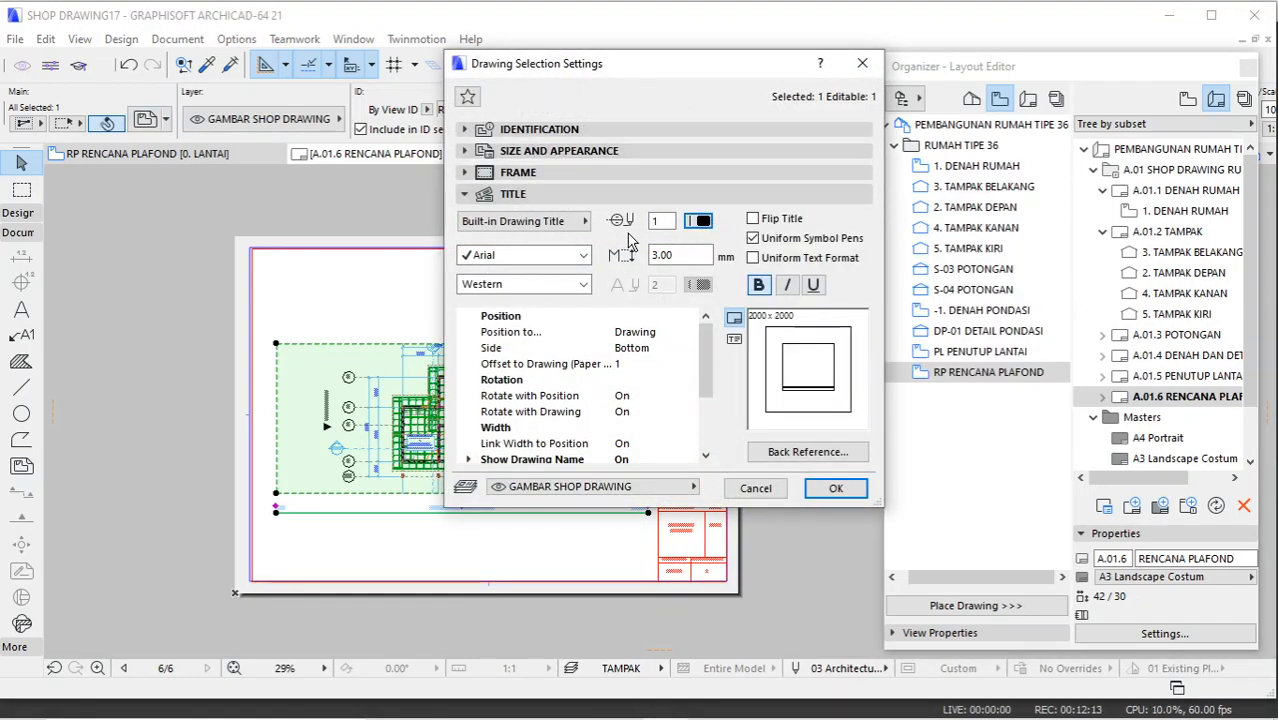
pyautogui.click(512, 256)
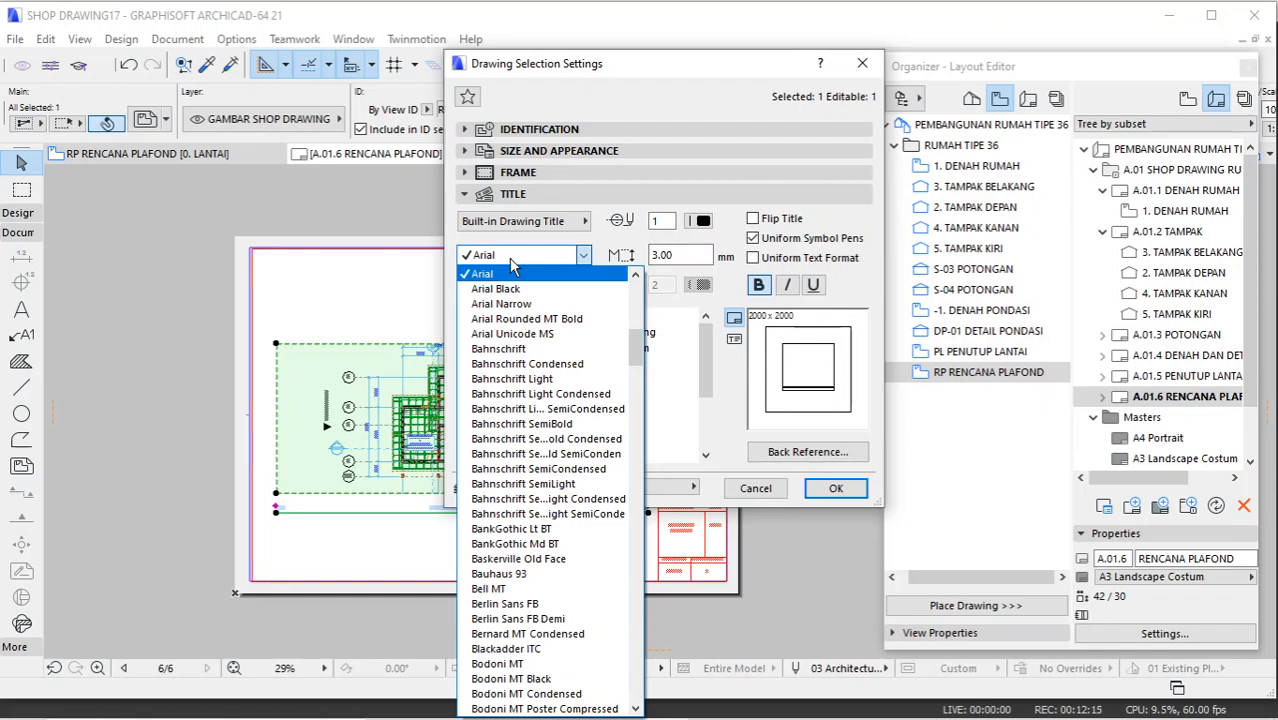
pyautogui.moveTo(632, 336); pyautogui.dragTo(652, 662)
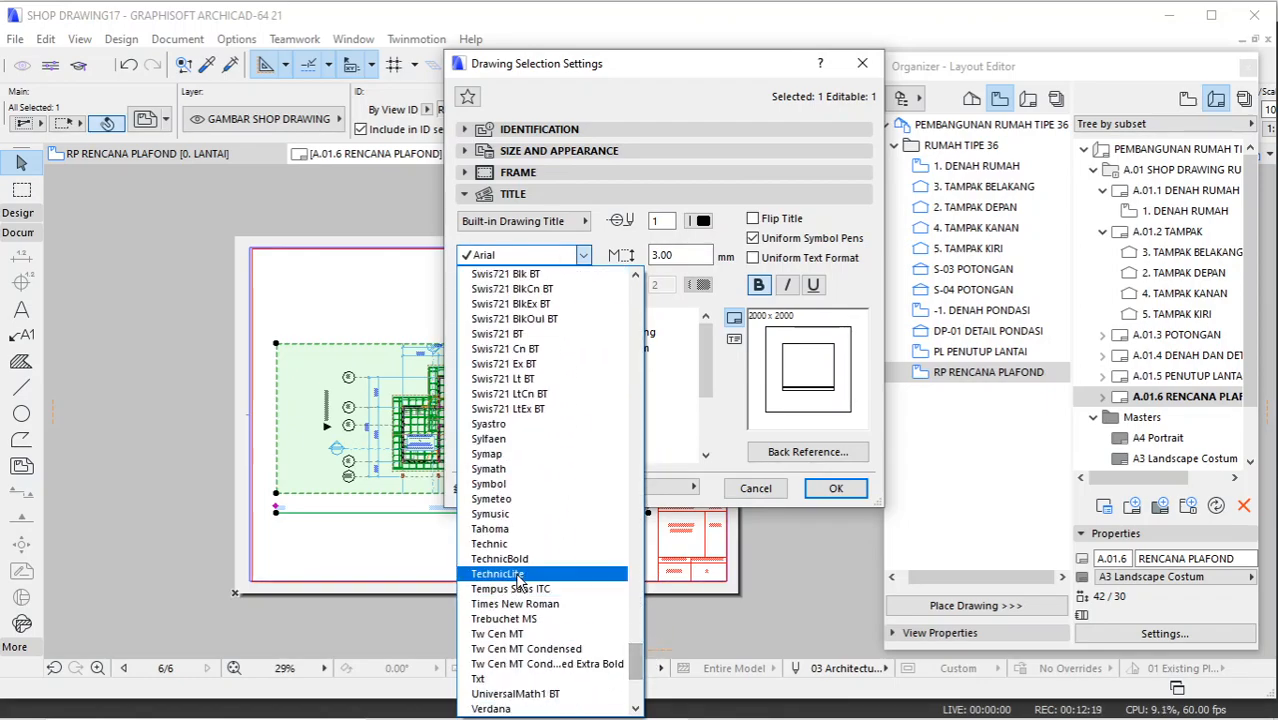
pyautogui.click(514, 619)
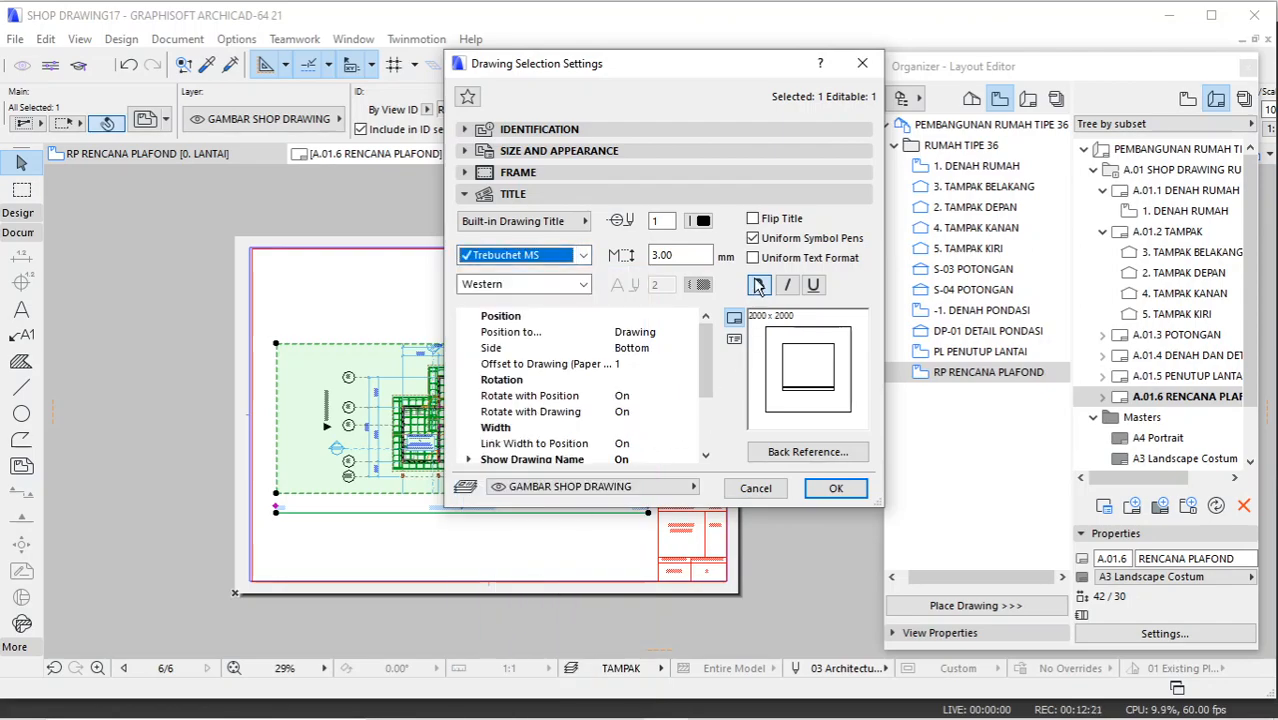
# Step: Set the ceiling plan drawing's frame behavior to Fit Frame to drawing and apply the settings
pyautogui.click(556, 151)
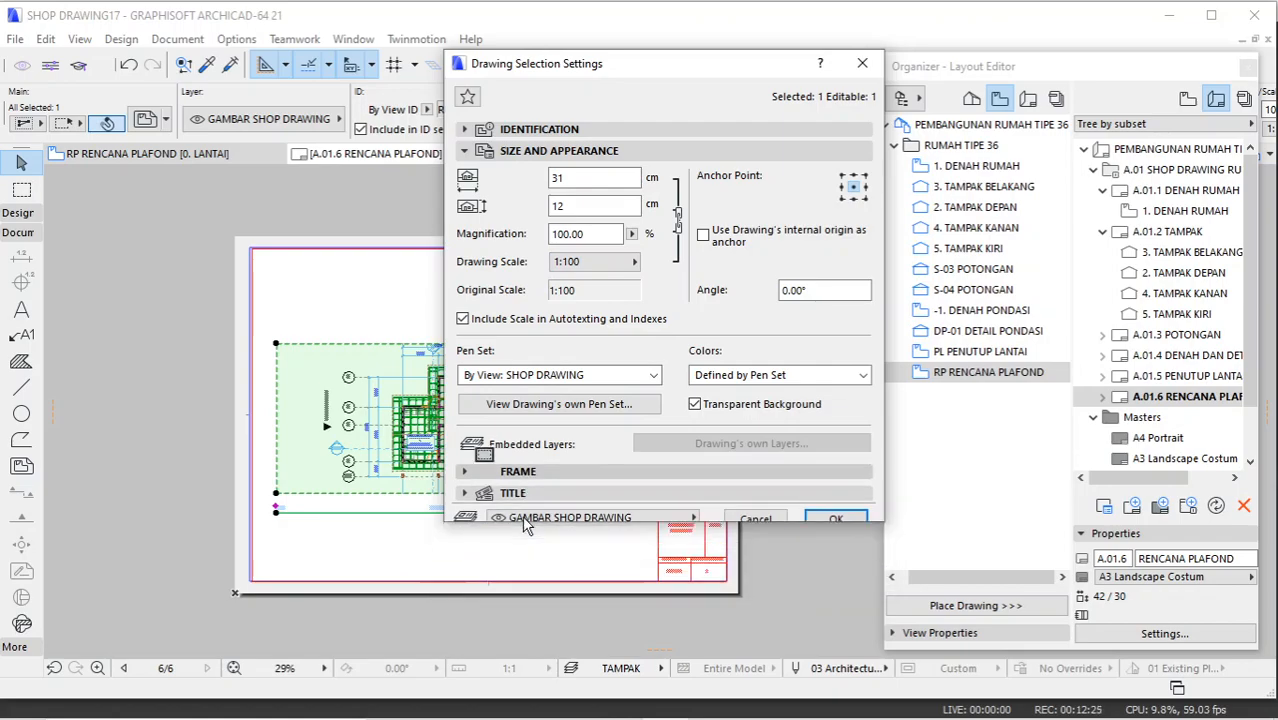
pyautogui.click(522, 517)
pyautogui.click(510, 221)
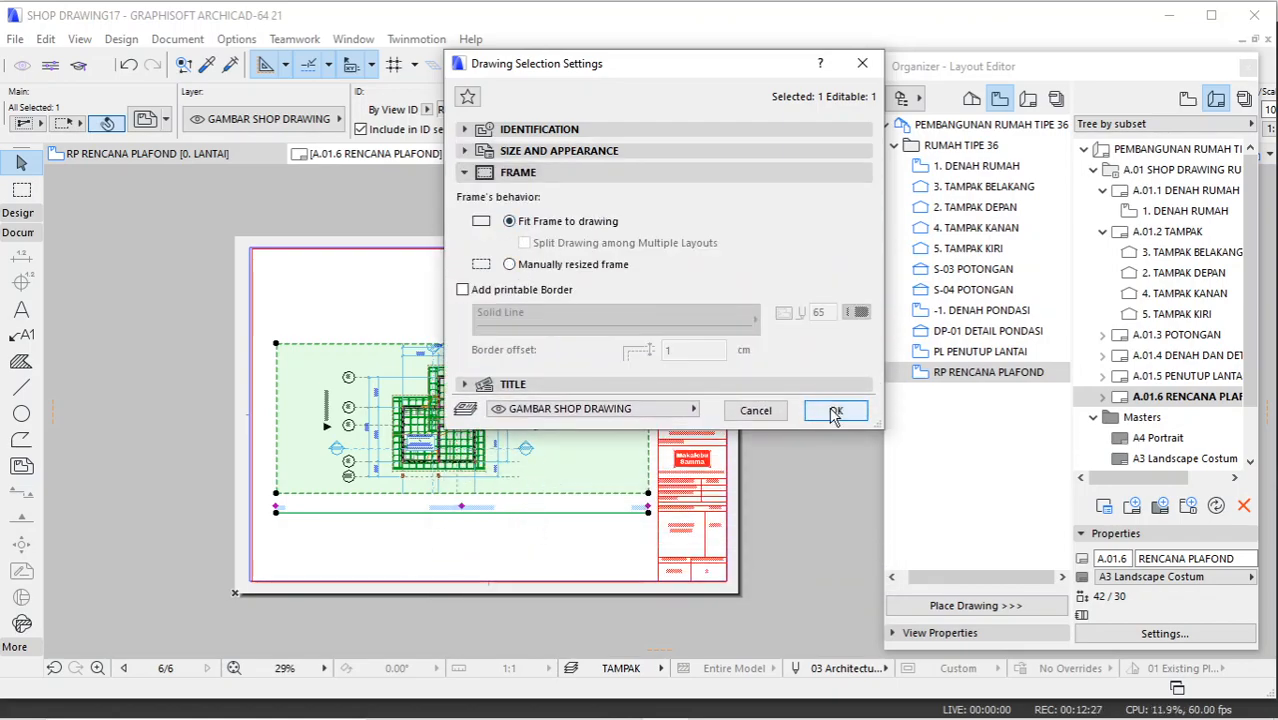
pyautogui.click(832, 408)
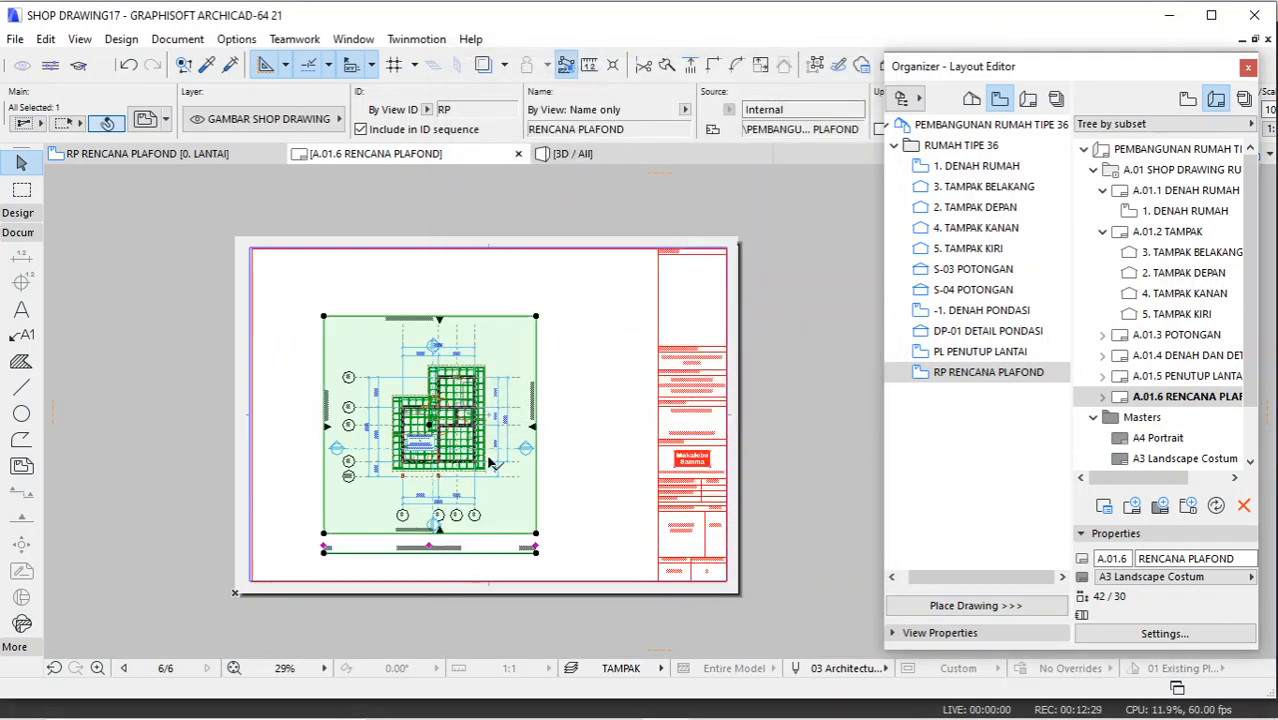
# Step: Move the ceiling plan drawing about 6 cm diagonally up and to the right on the sheet
pyautogui.scroll(2, 490, 462)
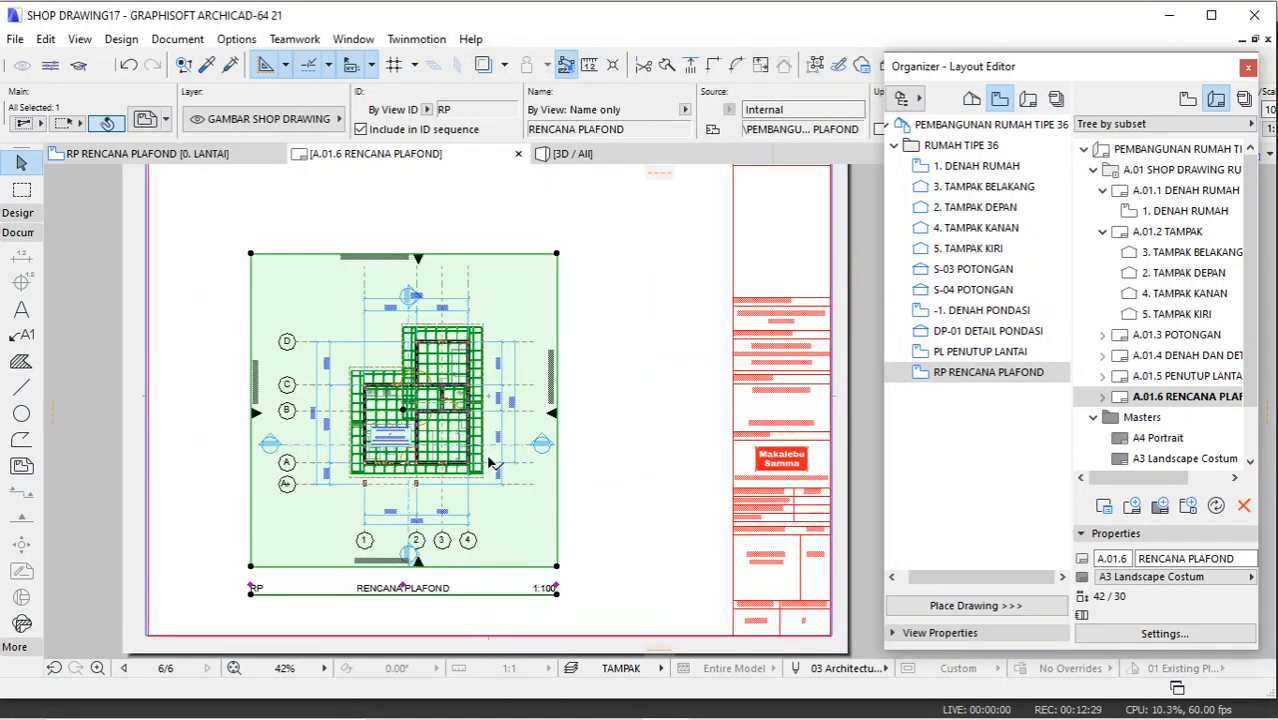
pyautogui.click(405, 412)
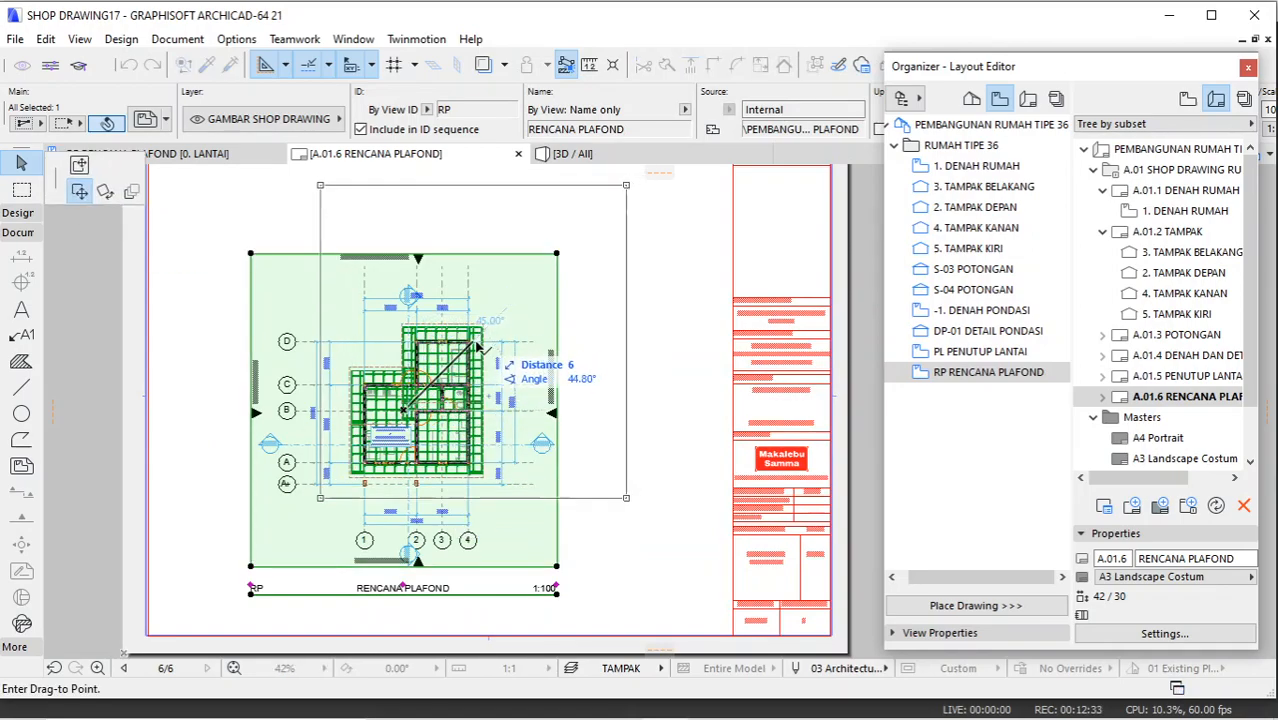
pyautogui.click(478, 347)
# Step: Set the ceiling plan drawing's scale to a custom 1:80
pyautogui.scroll(-2, 478, 382)
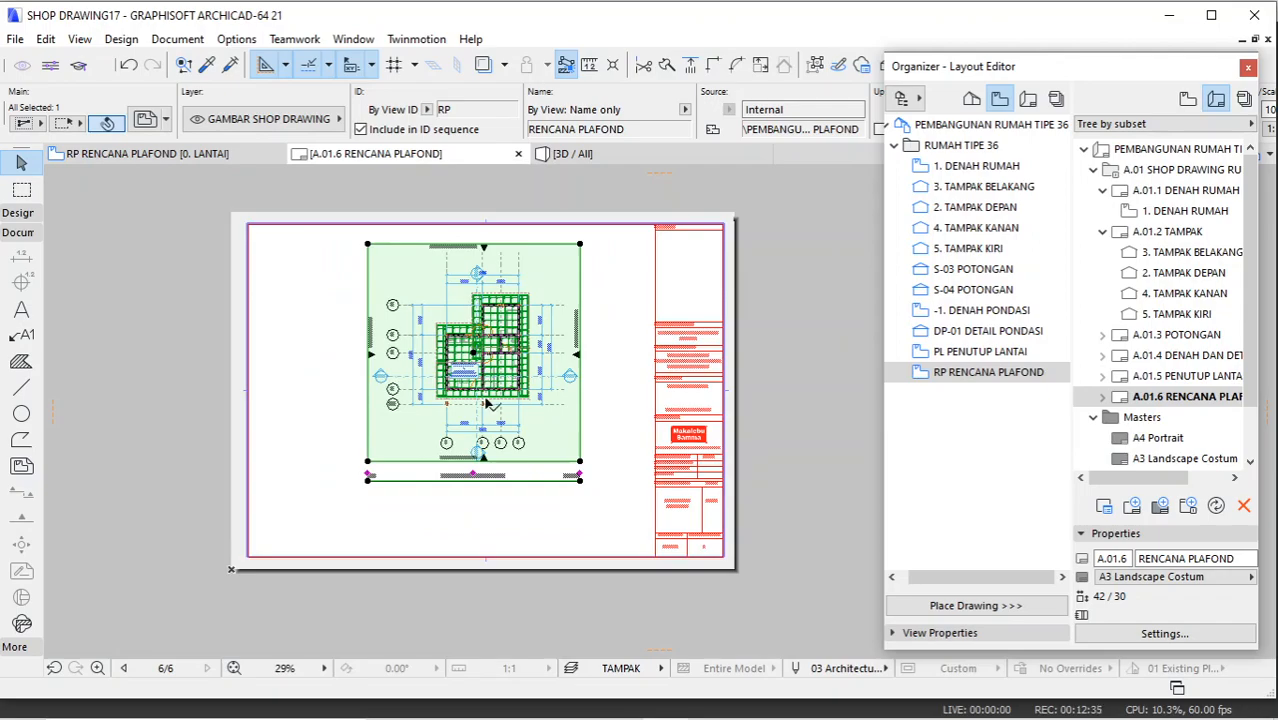
pyautogui.scroll(4, 560, 478)
pyautogui.scroll(-4, 562, 477)
pyautogui.scroll(5, 706, 501)
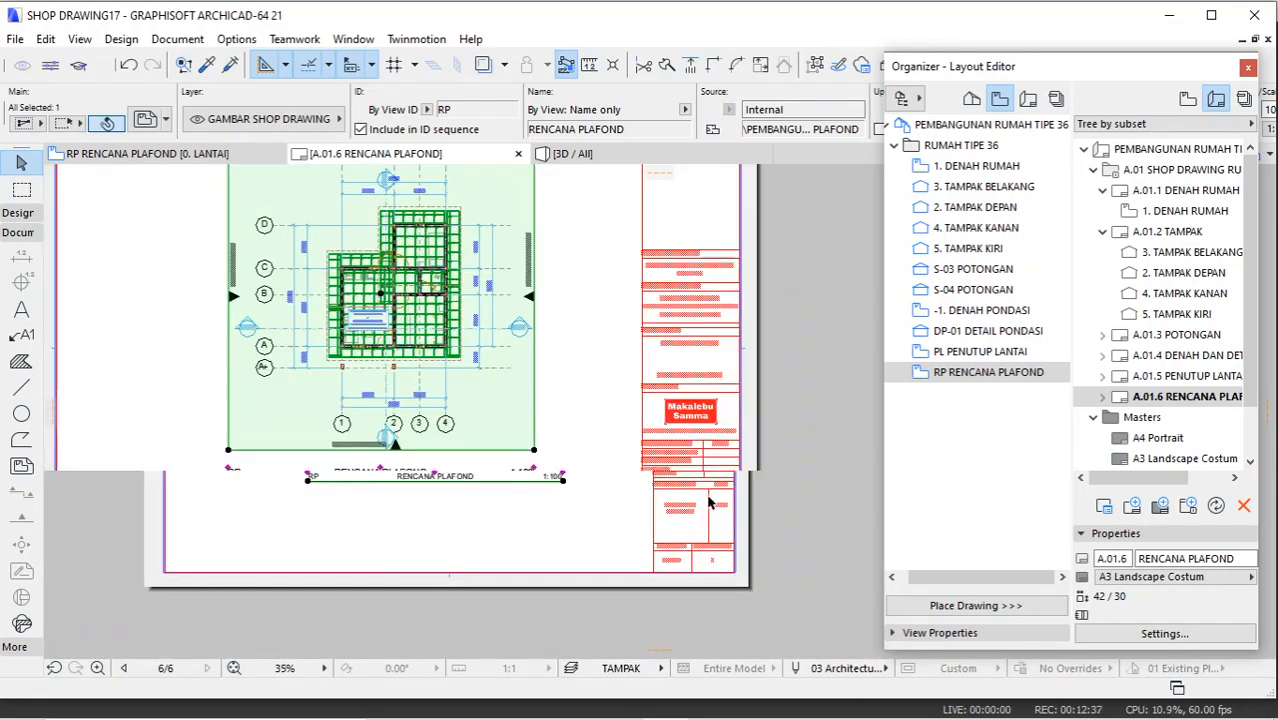
pyautogui.scroll(-3, 628, 528)
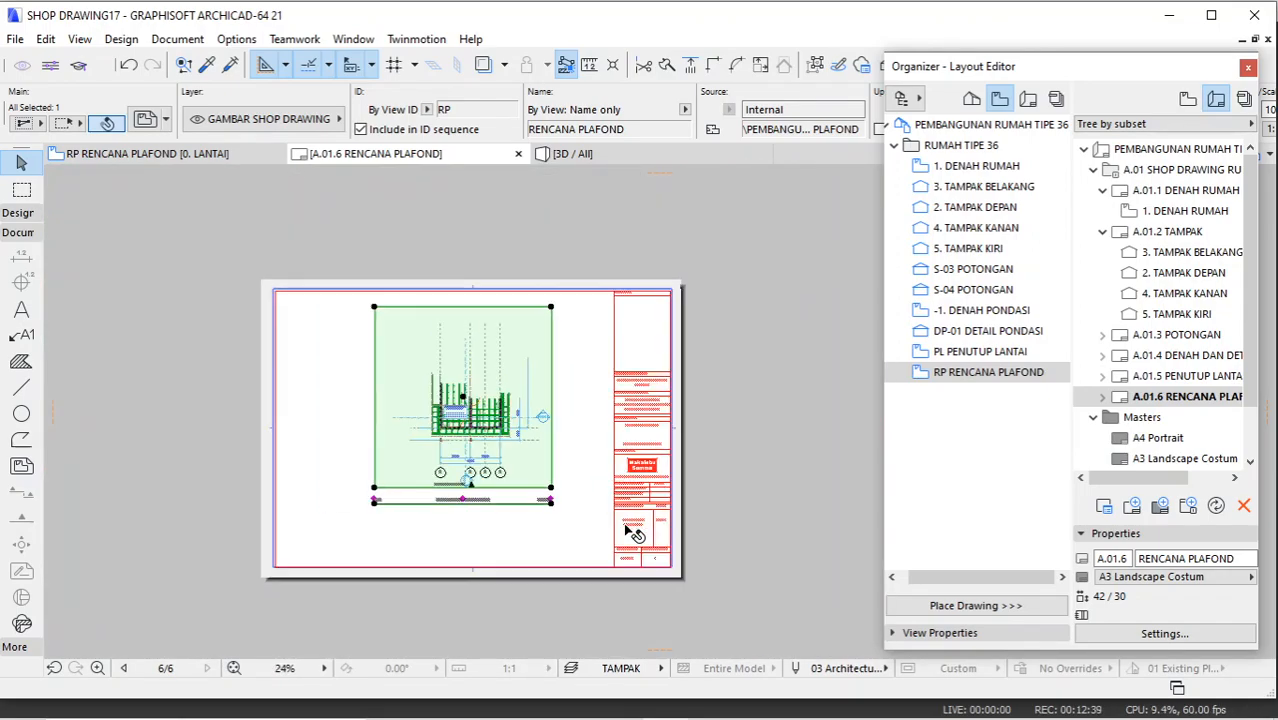
pyautogui.scroll(1, 600, 510)
pyautogui.click(155, 120)
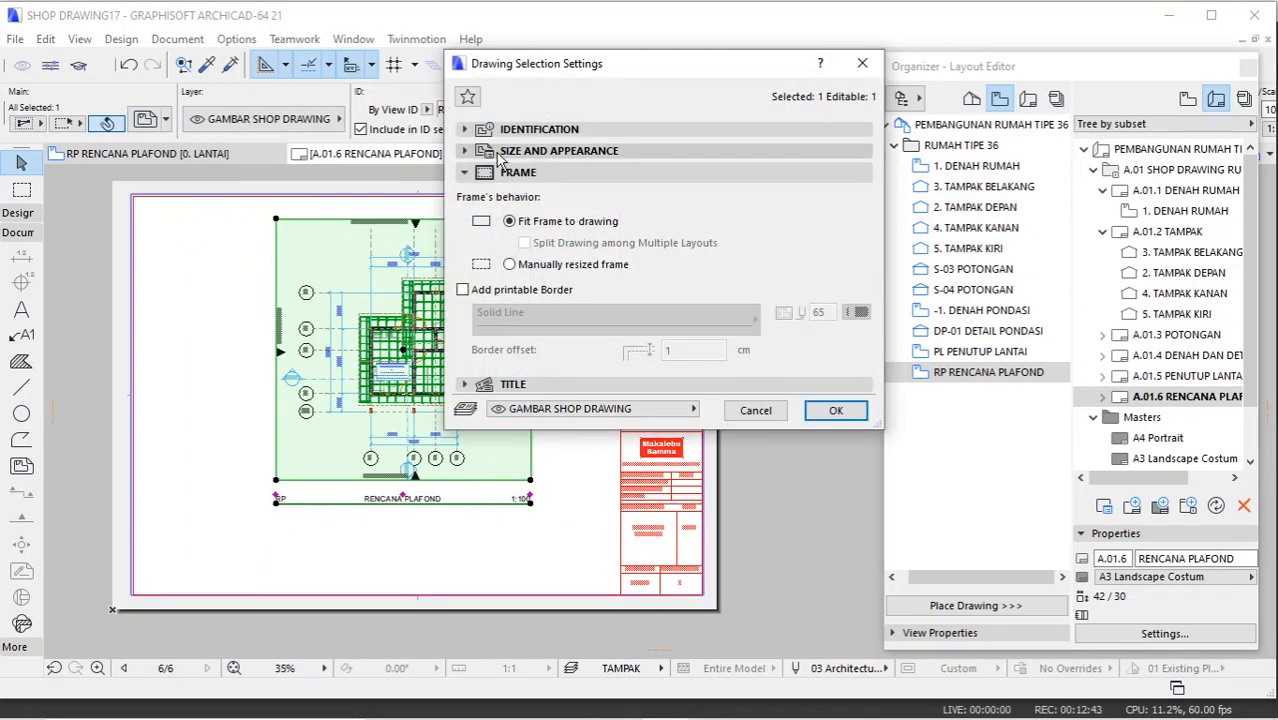
pyautogui.click(559, 150)
pyautogui.click(560, 262)
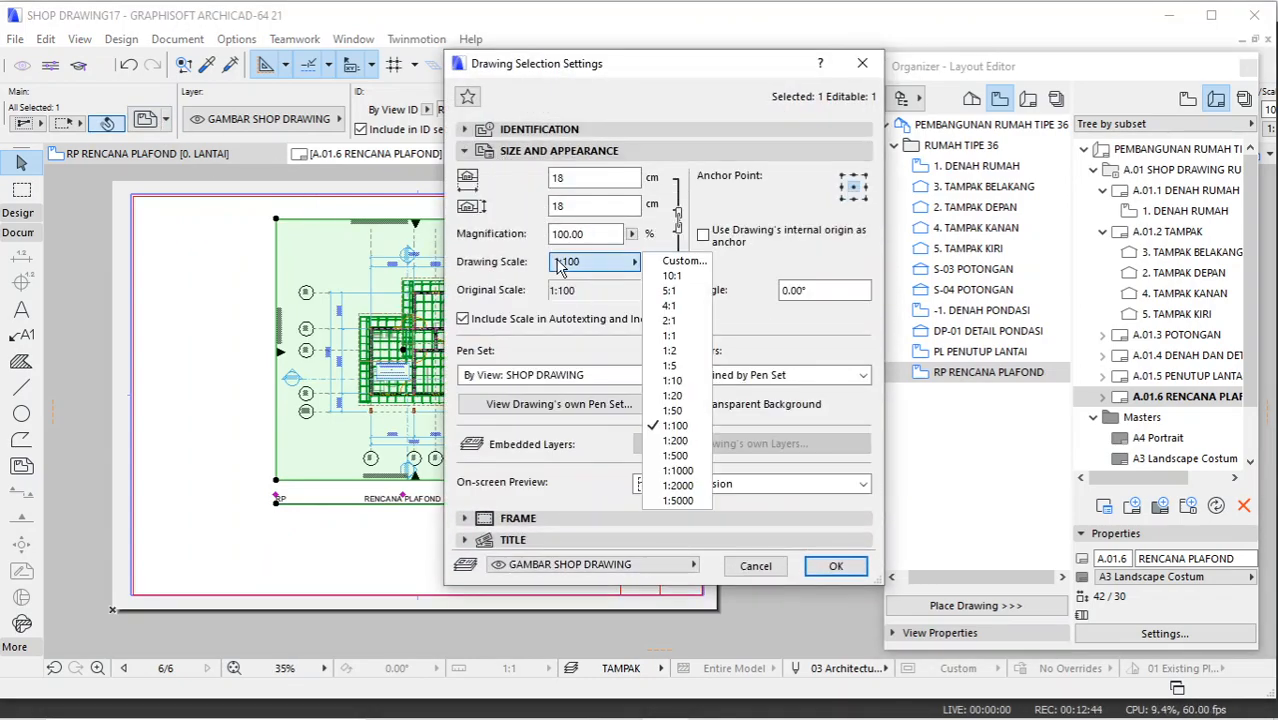
pyautogui.click(686, 261)
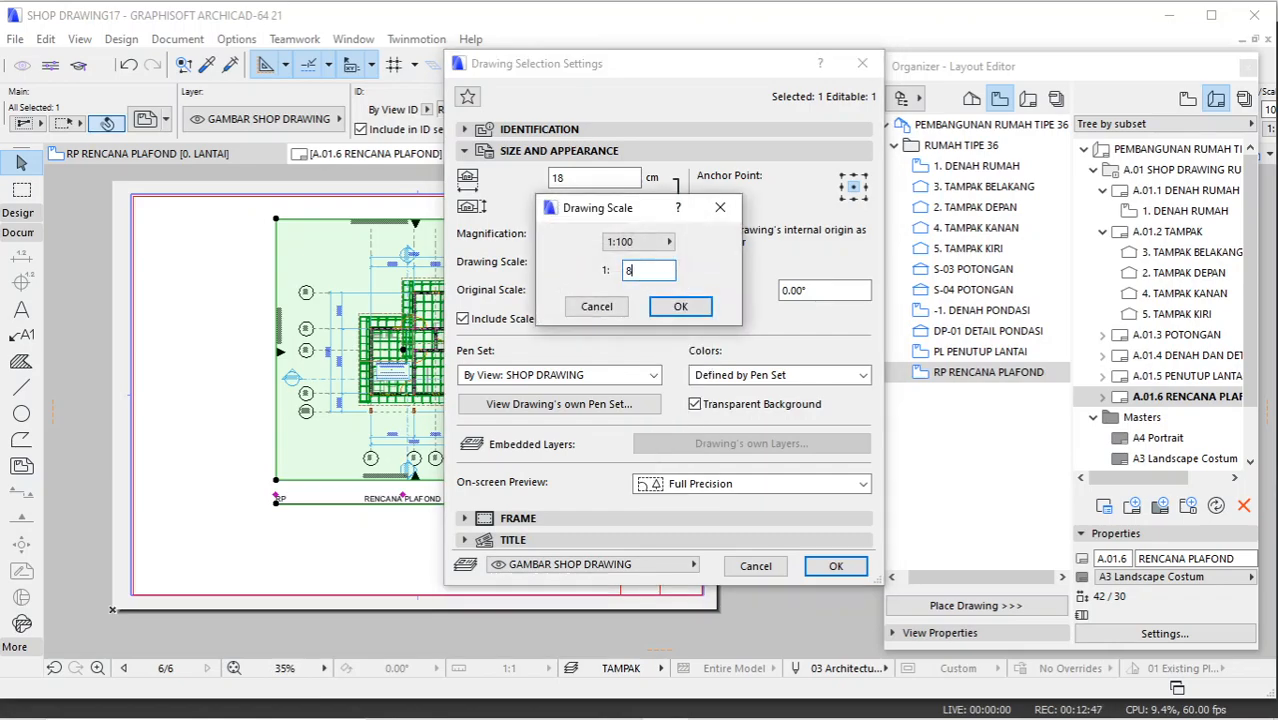
pyautogui.press('Return')
pyautogui.press('Return')
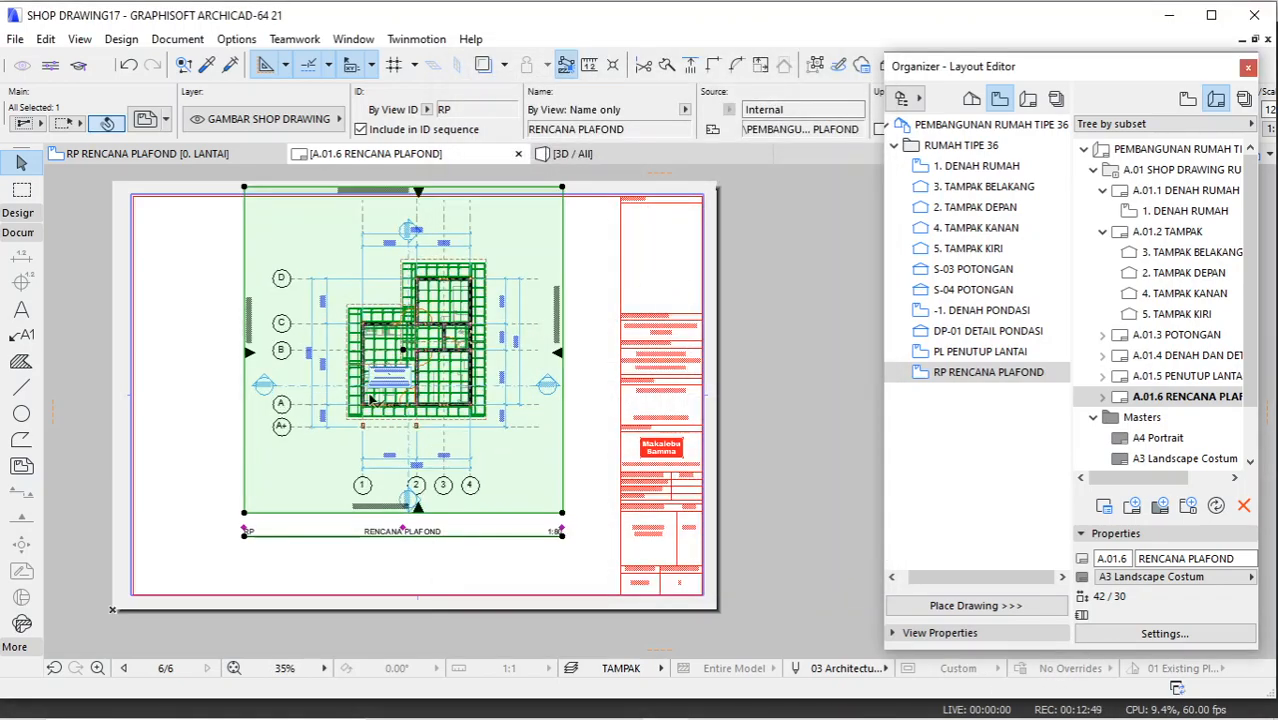
# Step: Move the enlarged drawing down so it sits inside the sheet border, and deselect it
pyautogui.click(405, 352)
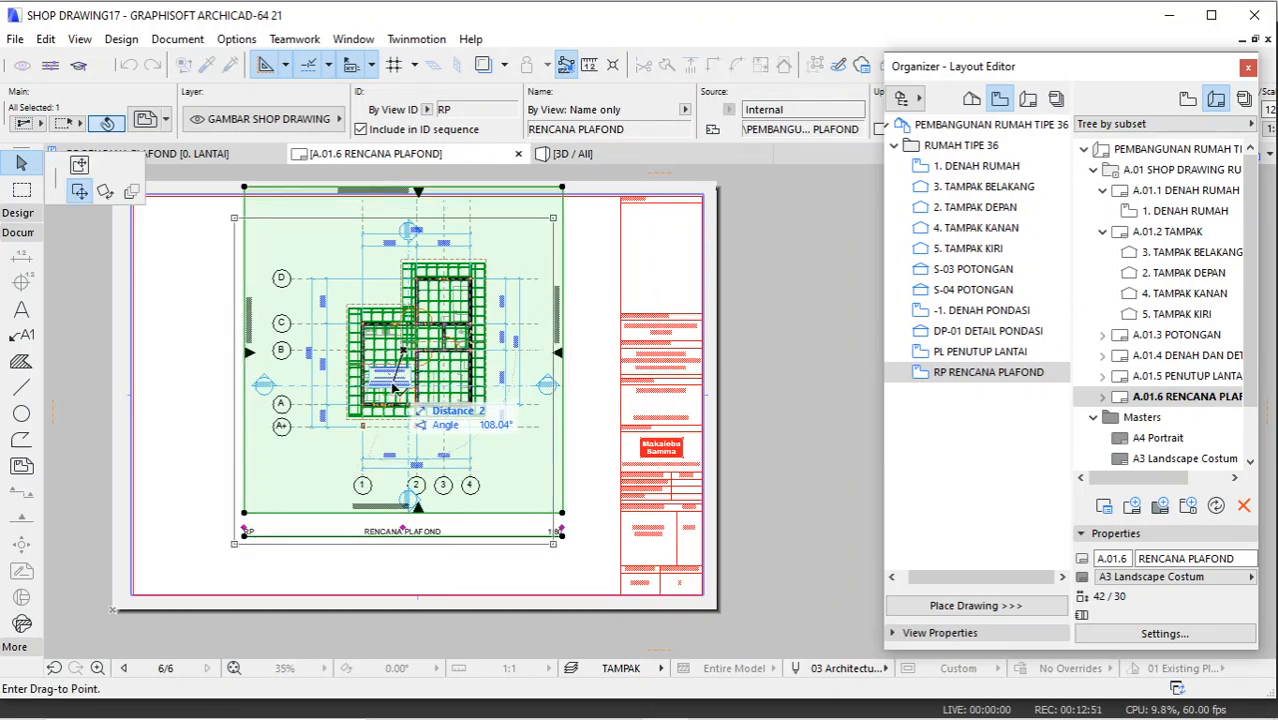
pyautogui.click(406, 384)
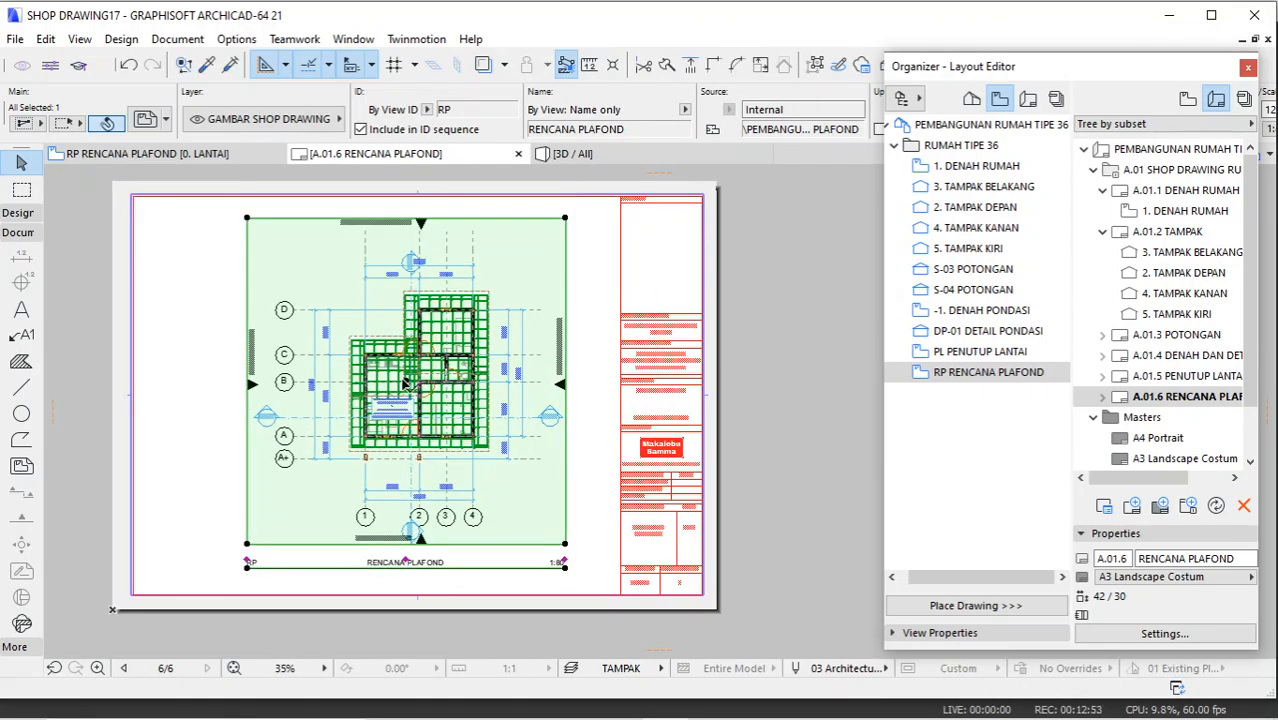
pyautogui.click(803, 291)
# Step: Examine the ceiling plan, its material note and the title block on the RENCANA PLAFOND sheet
pyautogui.scroll(5, 545, 437)
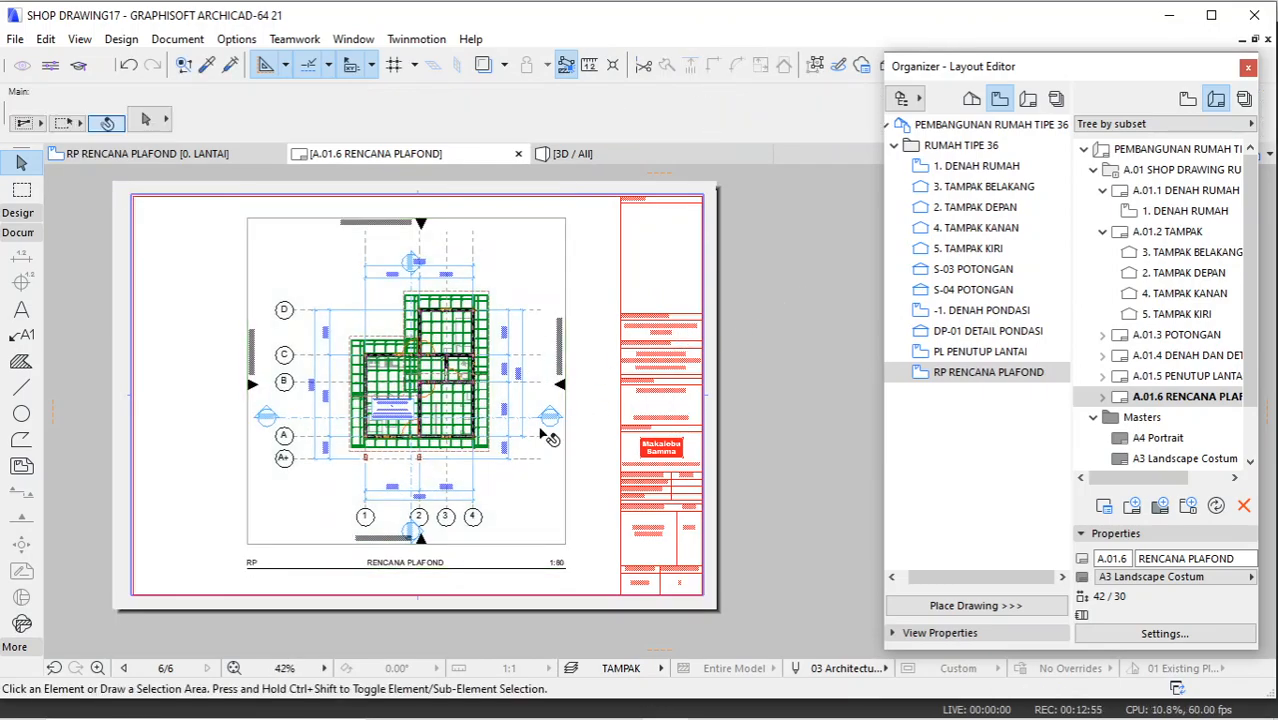
pyautogui.scroll(-3, 542, 435)
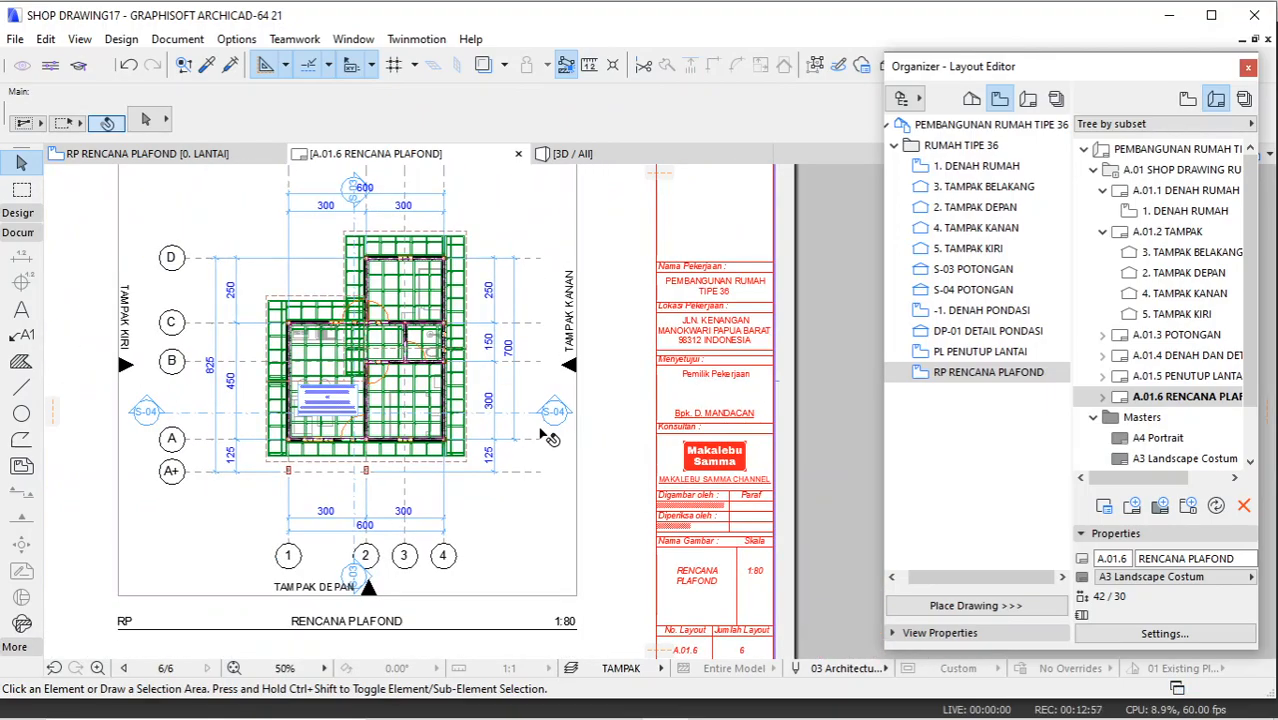
pyautogui.scroll(2, 450, 441)
pyautogui.scroll(2, 243, 397)
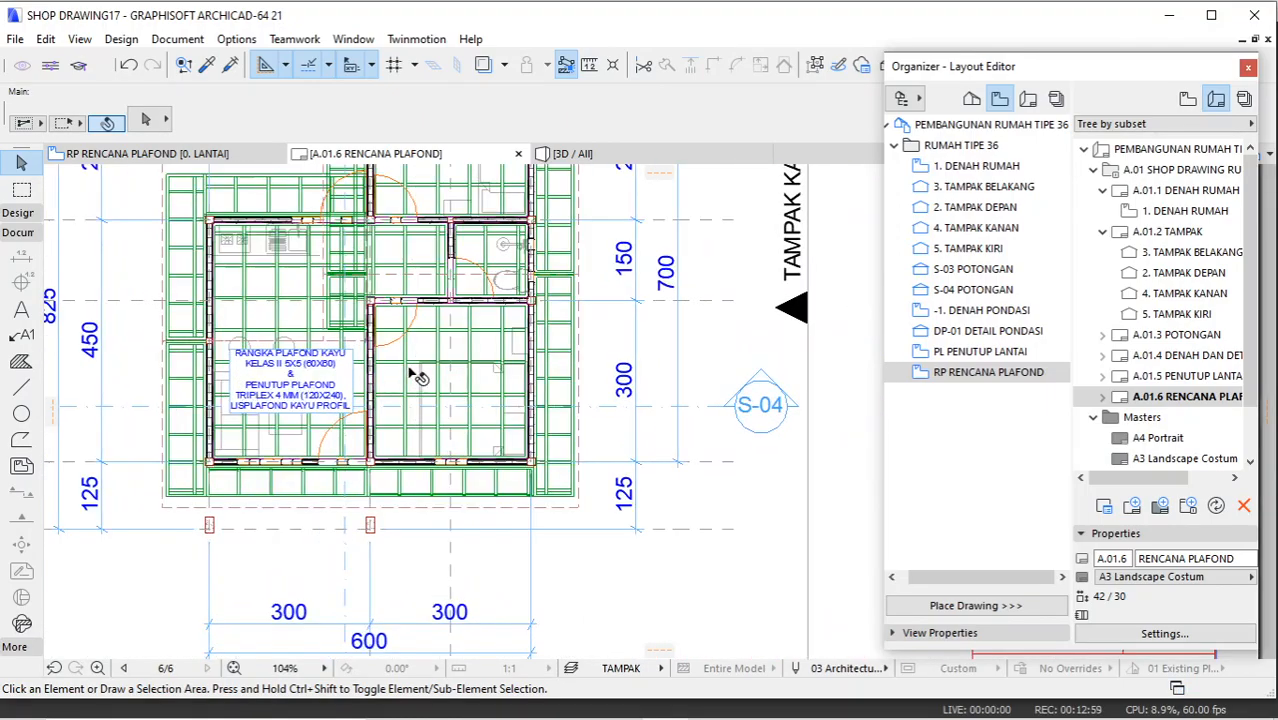
pyautogui.scroll(-5, 412, 374)
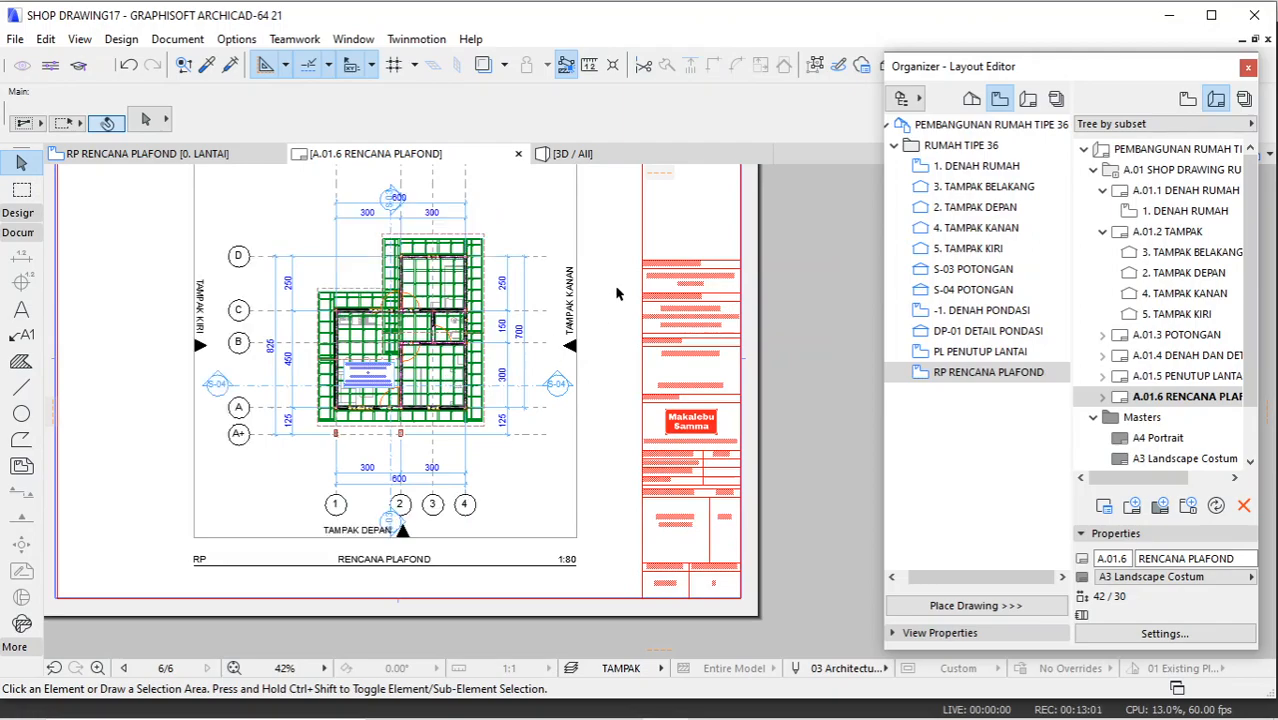
pyautogui.scroll(-1, 617, 300)
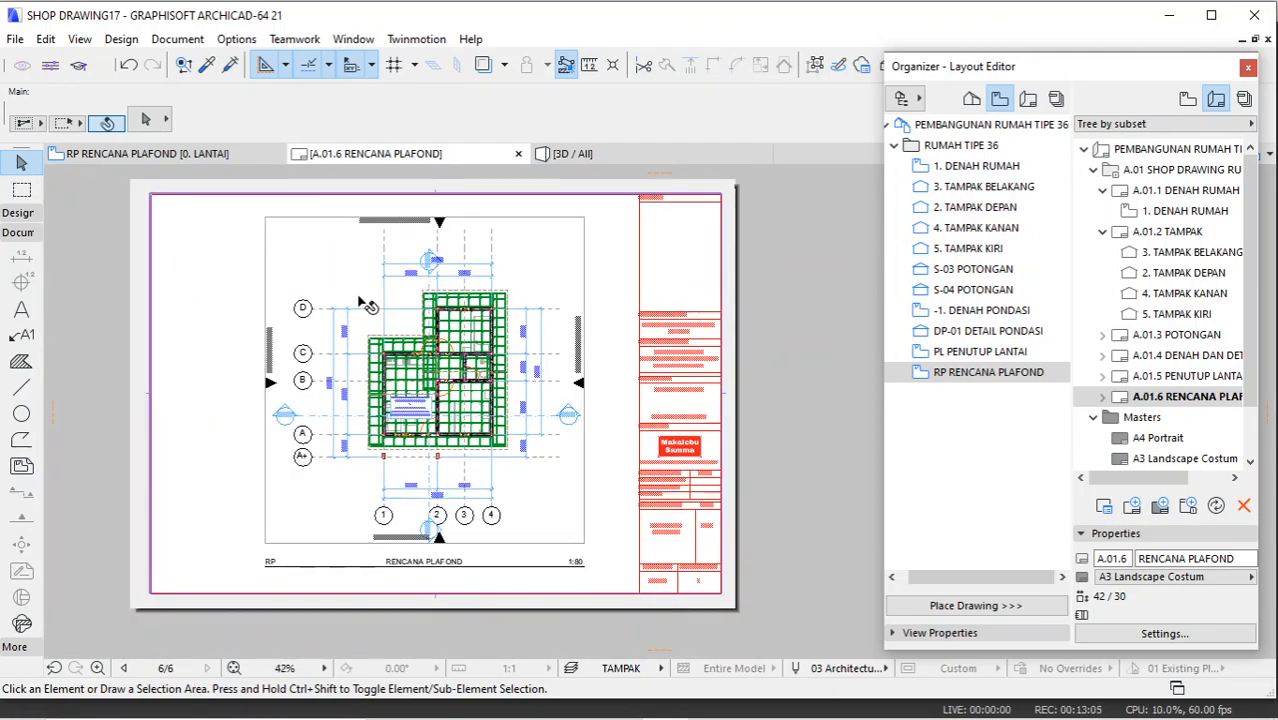
pyautogui.scroll(1, 368, 306)
pyautogui.scroll(1, 368, 306)
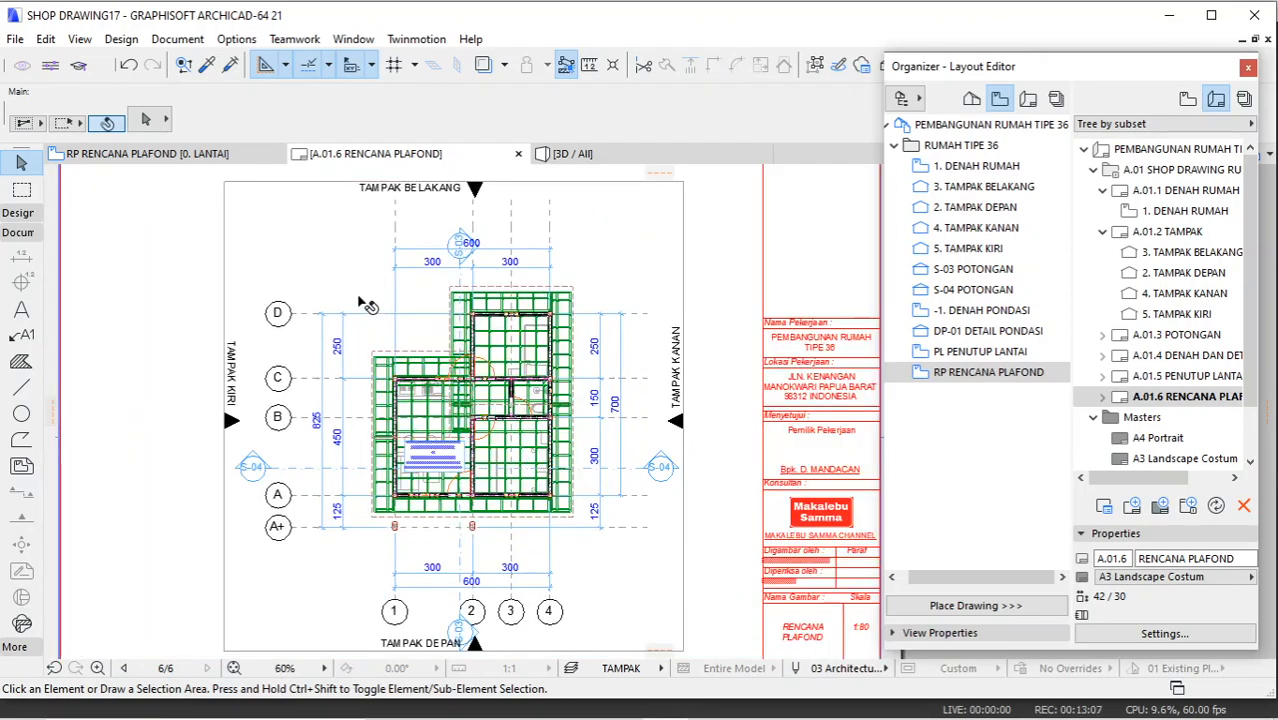
# Step: Set the ceiling plan drawing's colors to Grayscale on the RENCANA PLAFOND sheet, and deselect it
pyautogui.scroll(1, 368, 306)
pyautogui.scroll(-3, 368, 306)
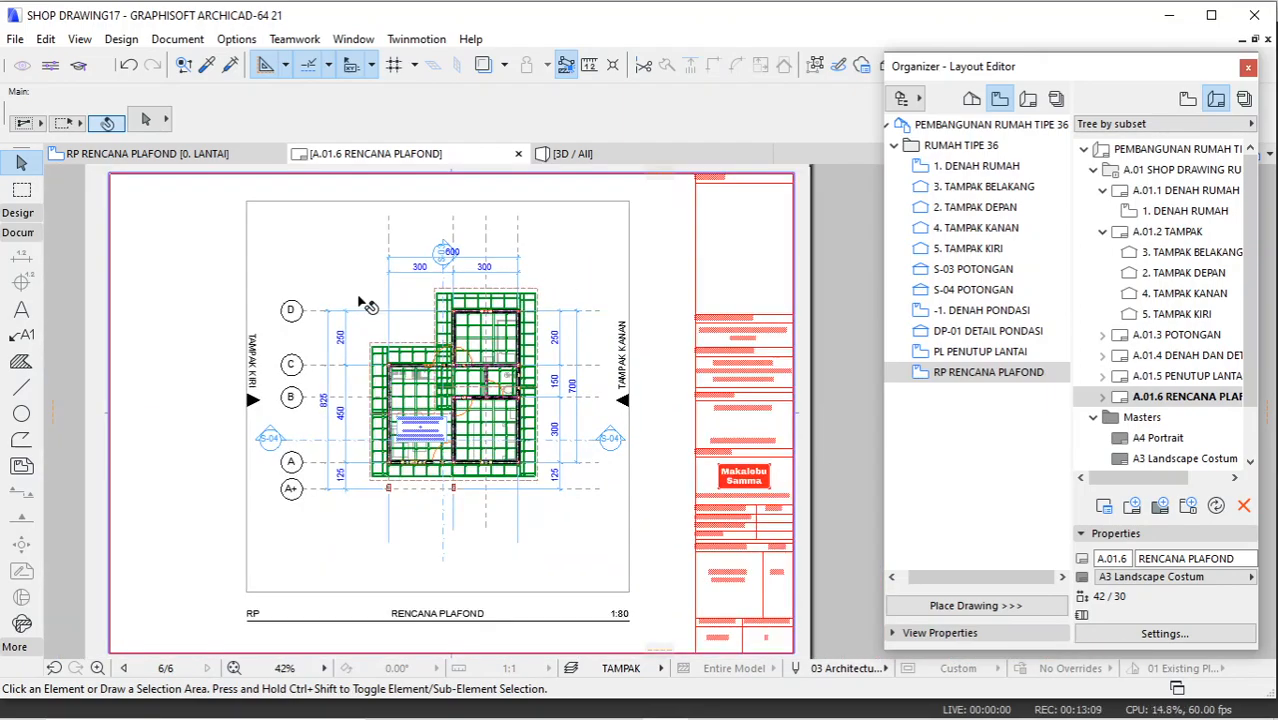
pyautogui.moveTo(483, 306); pyautogui.dragTo(477, 300, button='middle')
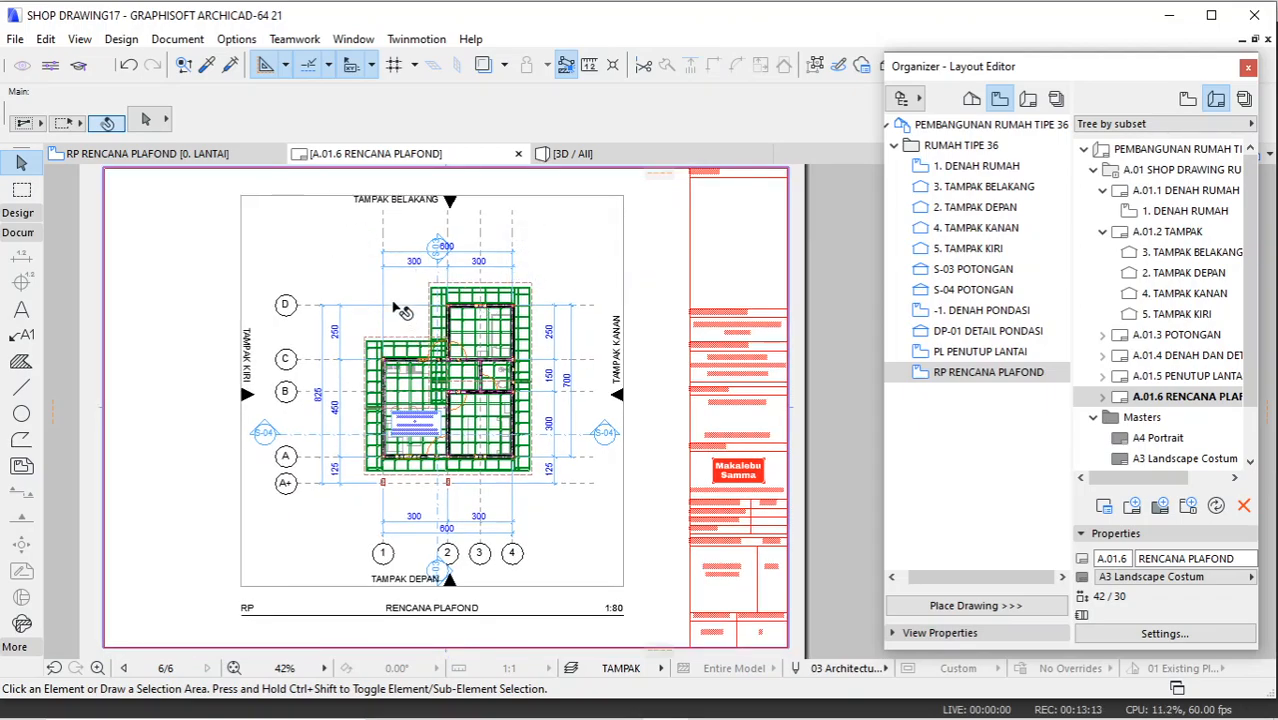
pyautogui.click(340, 272)
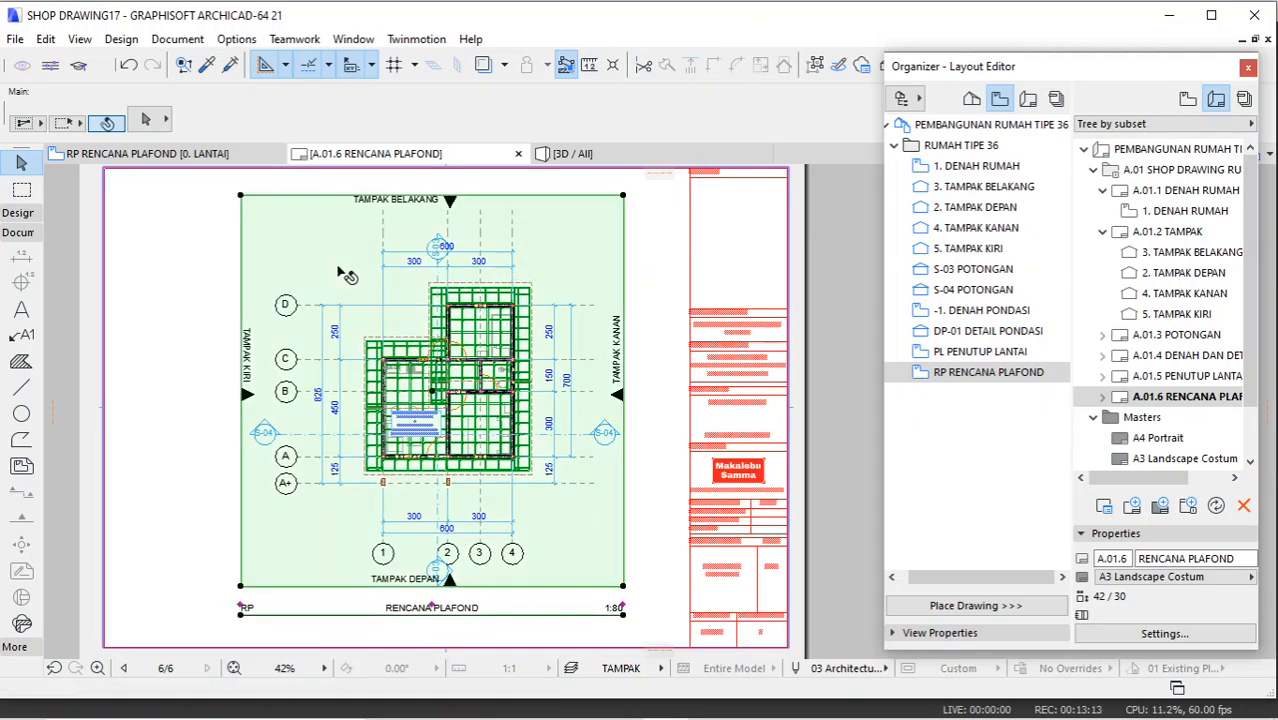
pyautogui.doubleClick(467, 255)
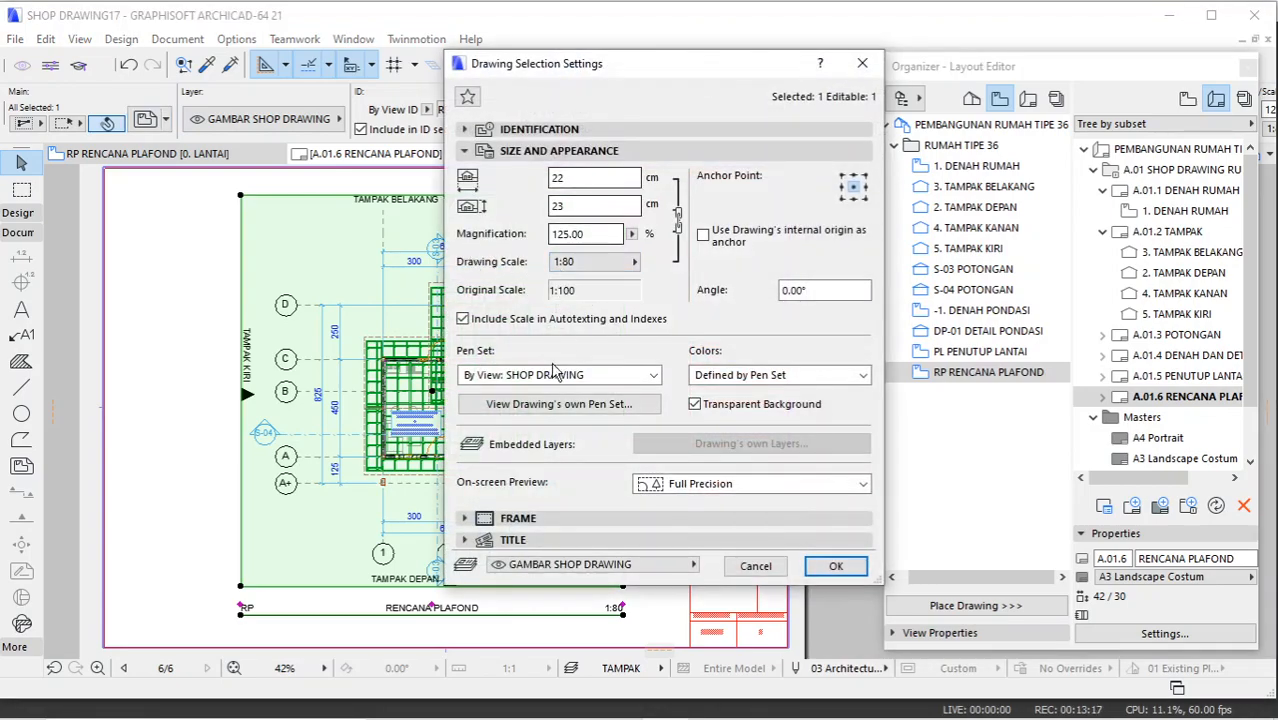
pyautogui.click(712, 376)
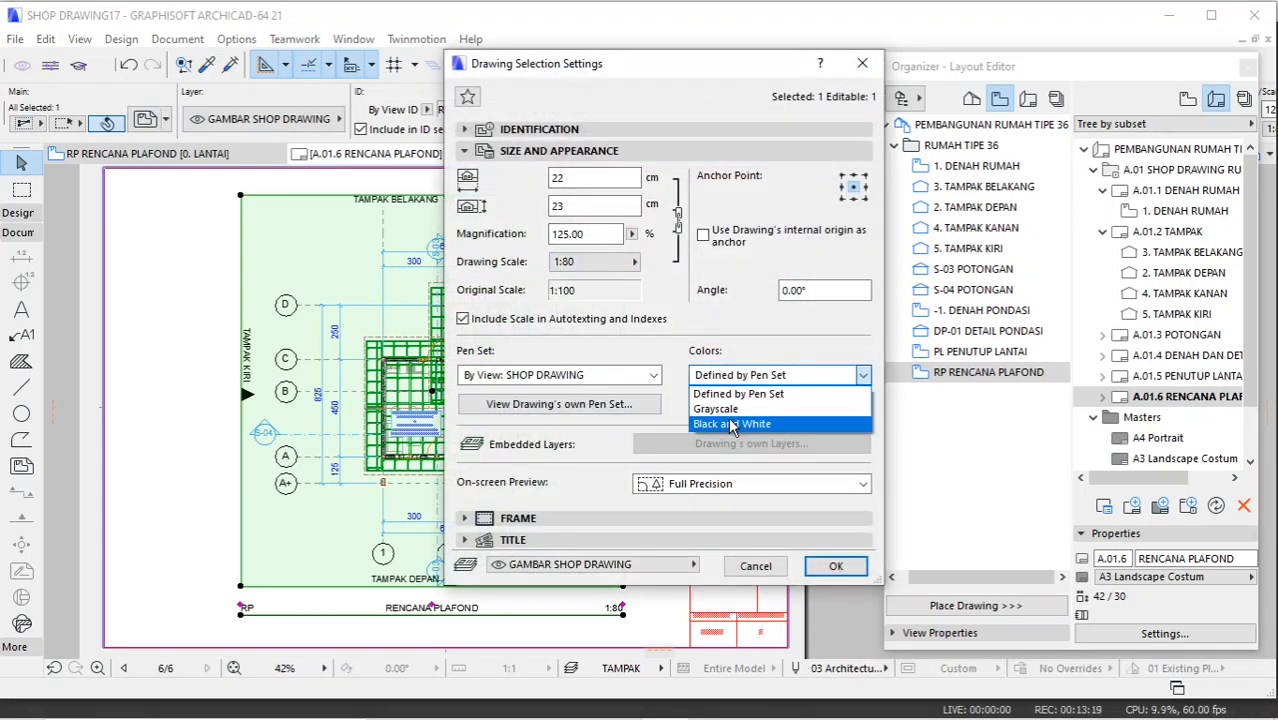
pyautogui.click(728, 409)
pyautogui.click(835, 566)
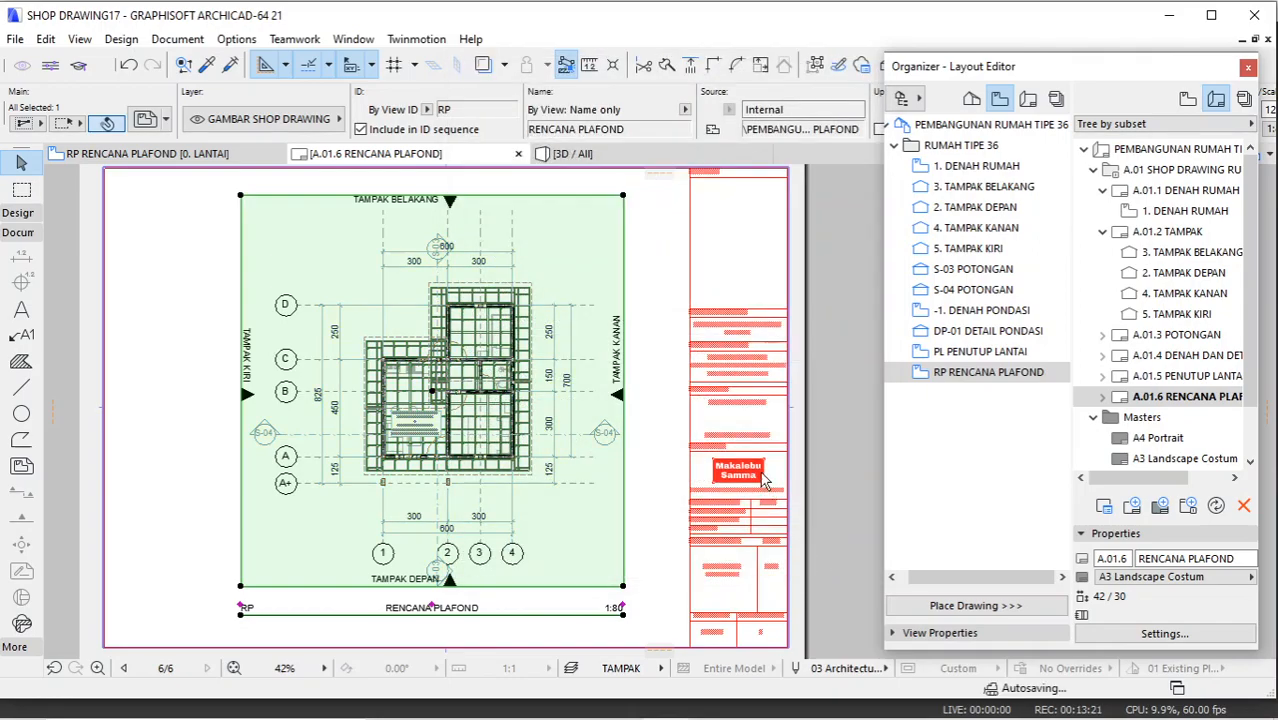
pyautogui.click(628, 318)
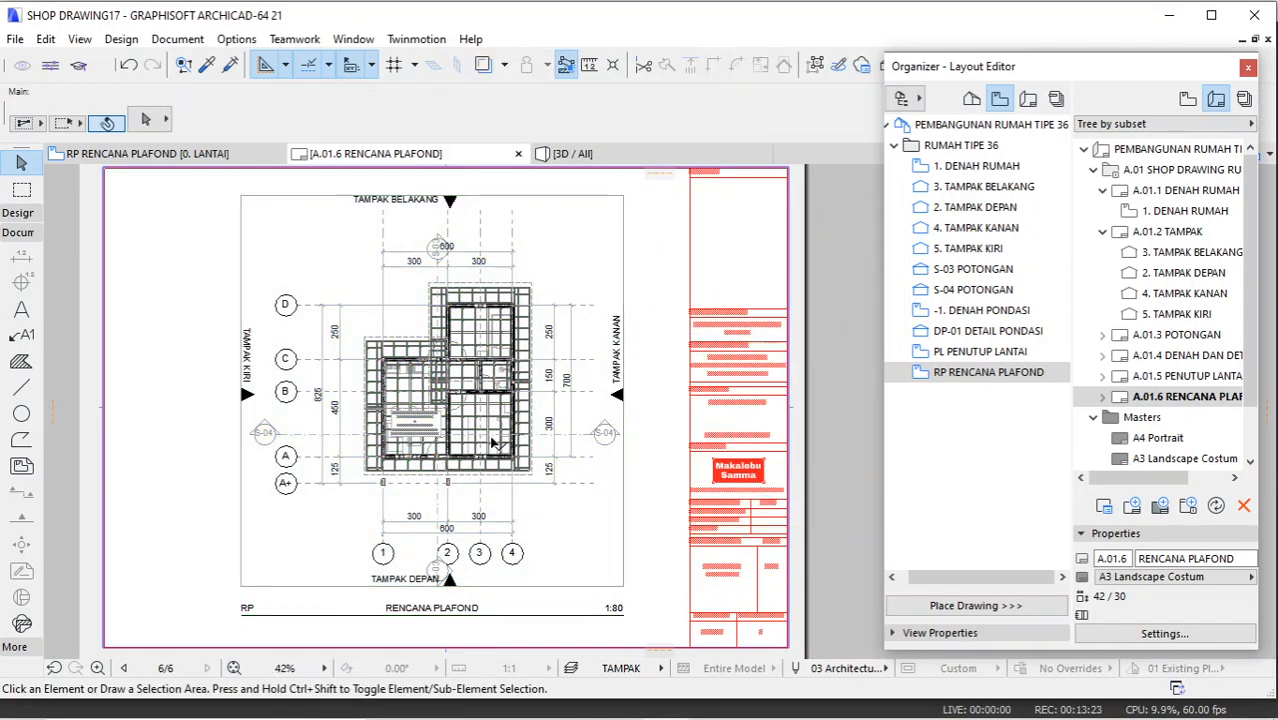
# Step: Set the ceiling plan drawing's colors back to Defined by Pen Set, and deselect it
pyautogui.scroll(5, 491, 443)
pyautogui.scroll(-2, 491, 443)
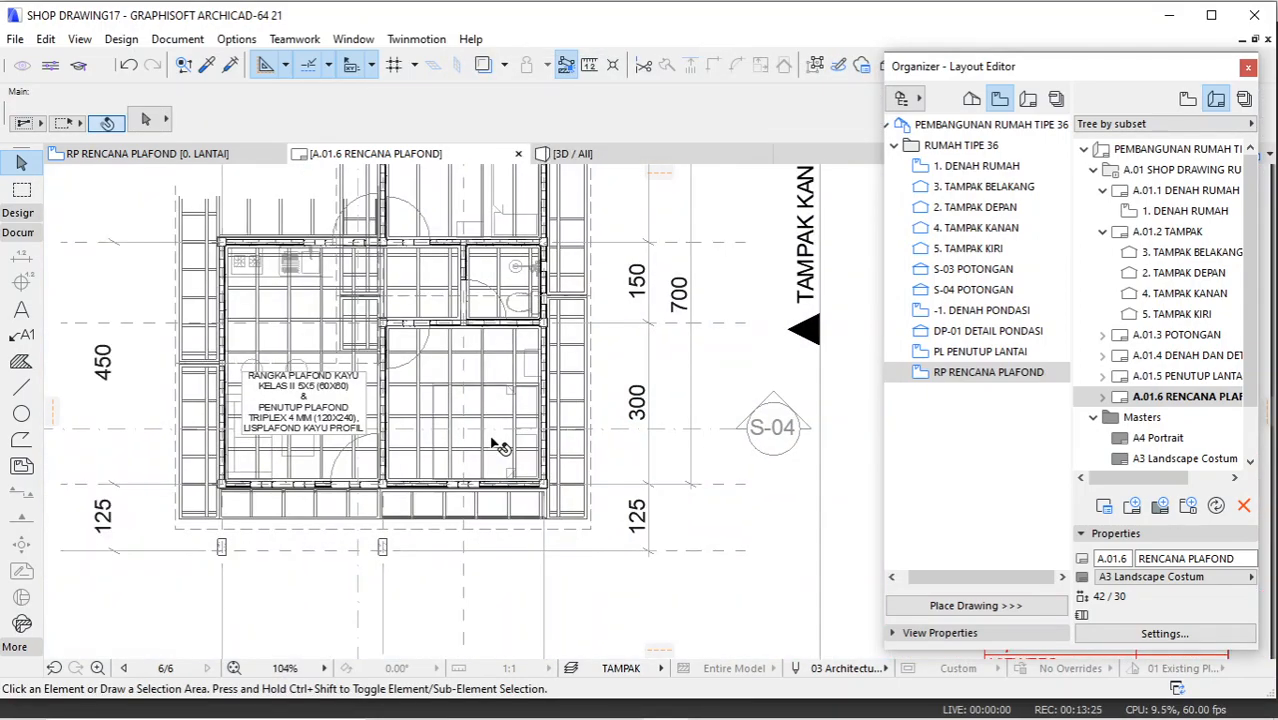
pyautogui.scroll(-5, 497, 445)
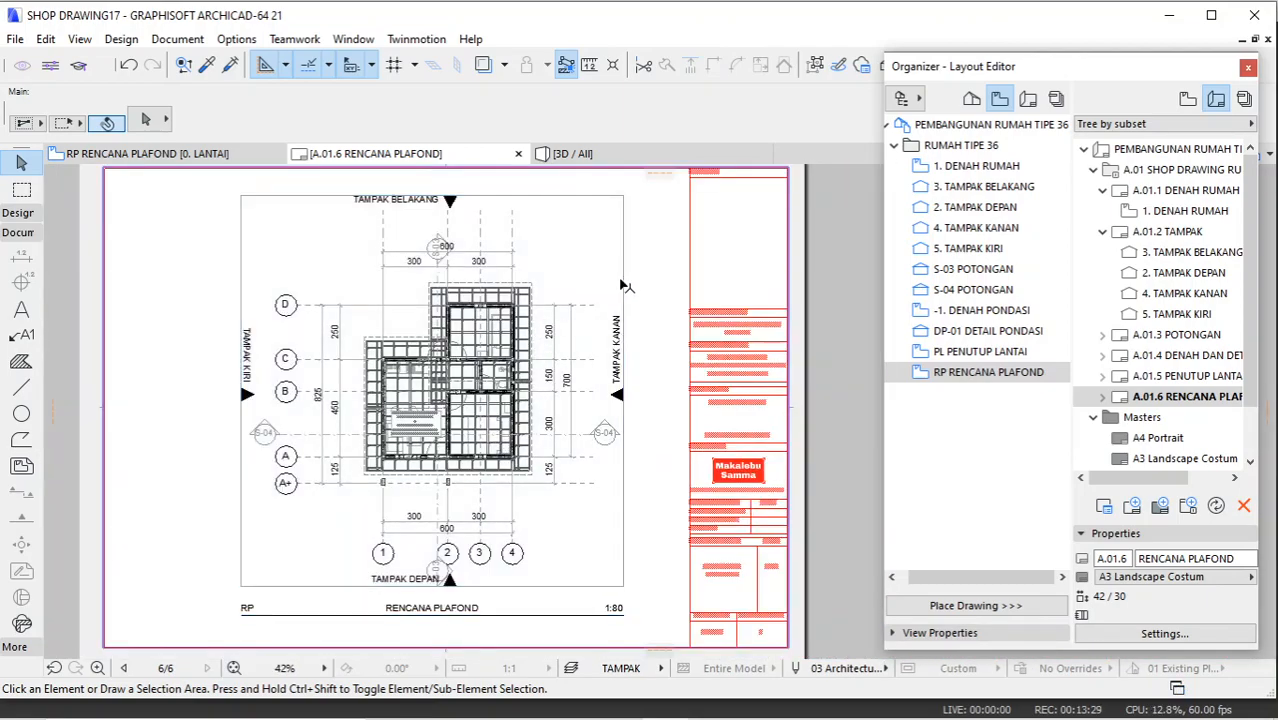
pyautogui.click(344, 258)
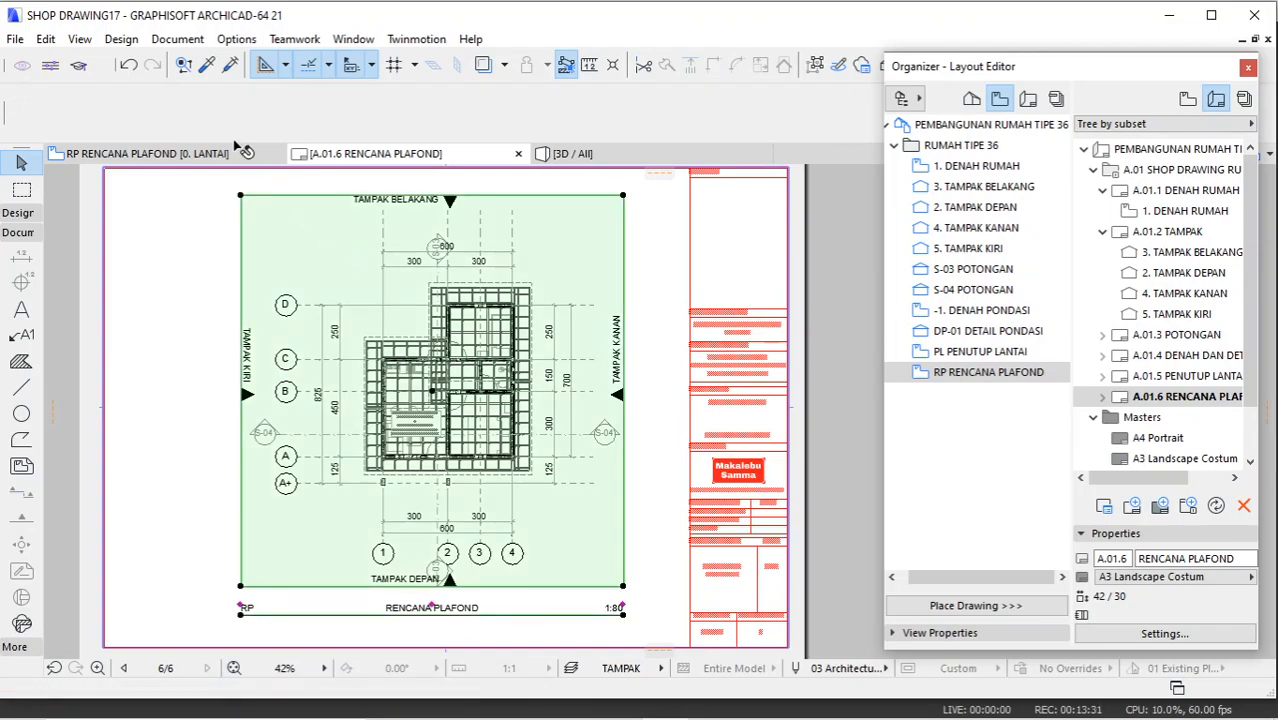
pyautogui.doubleClick(620, 357)
pyautogui.click(716, 376)
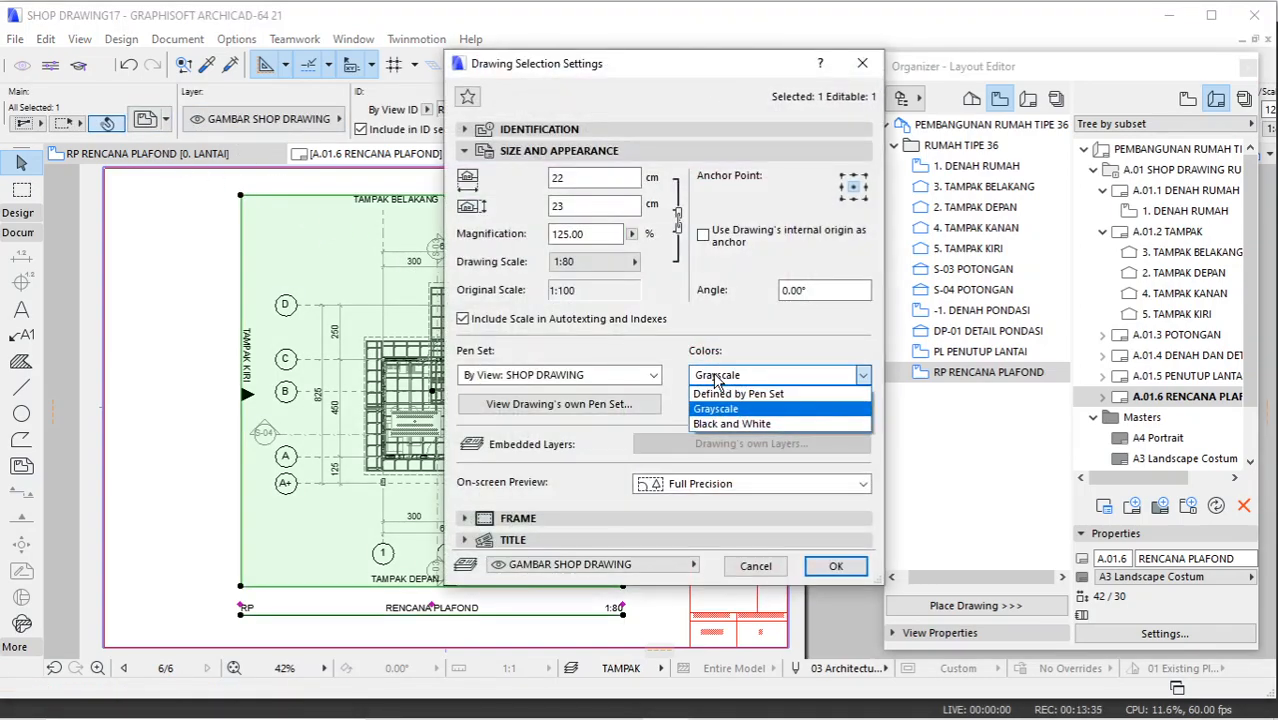
pyautogui.click(738, 393)
pyautogui.click(832, 566)
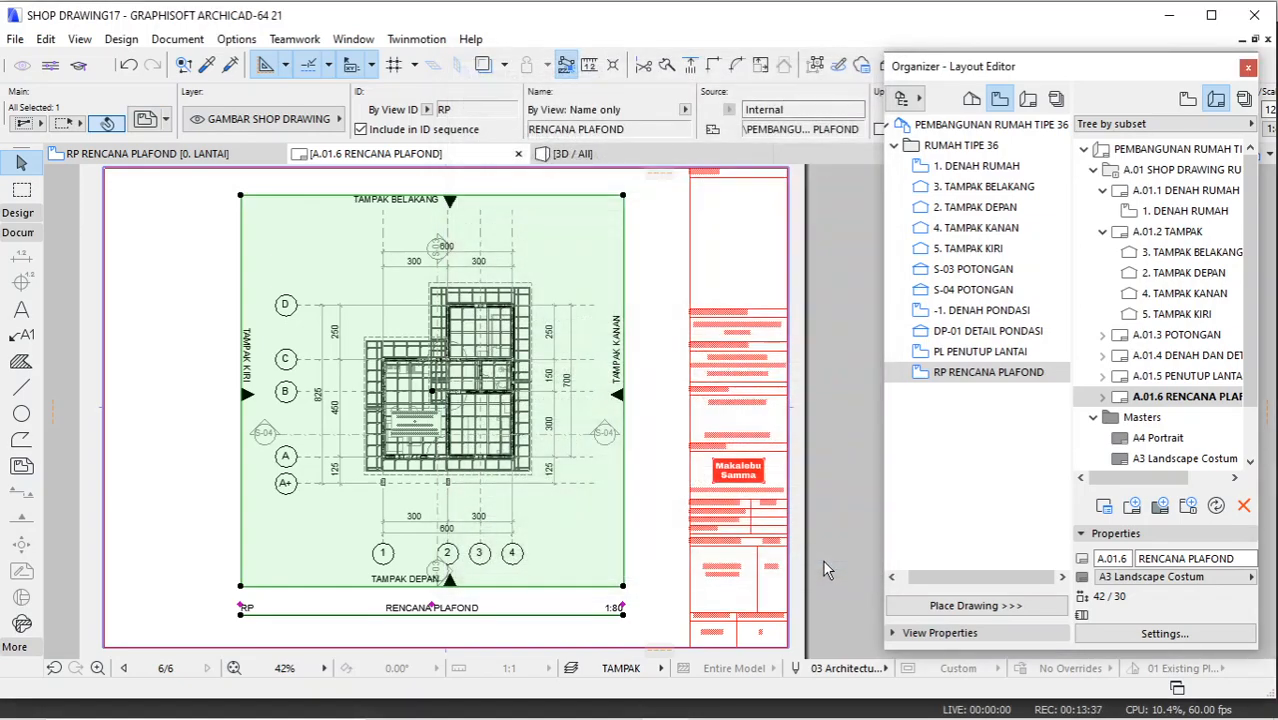
pyautogui.click(826, 374)
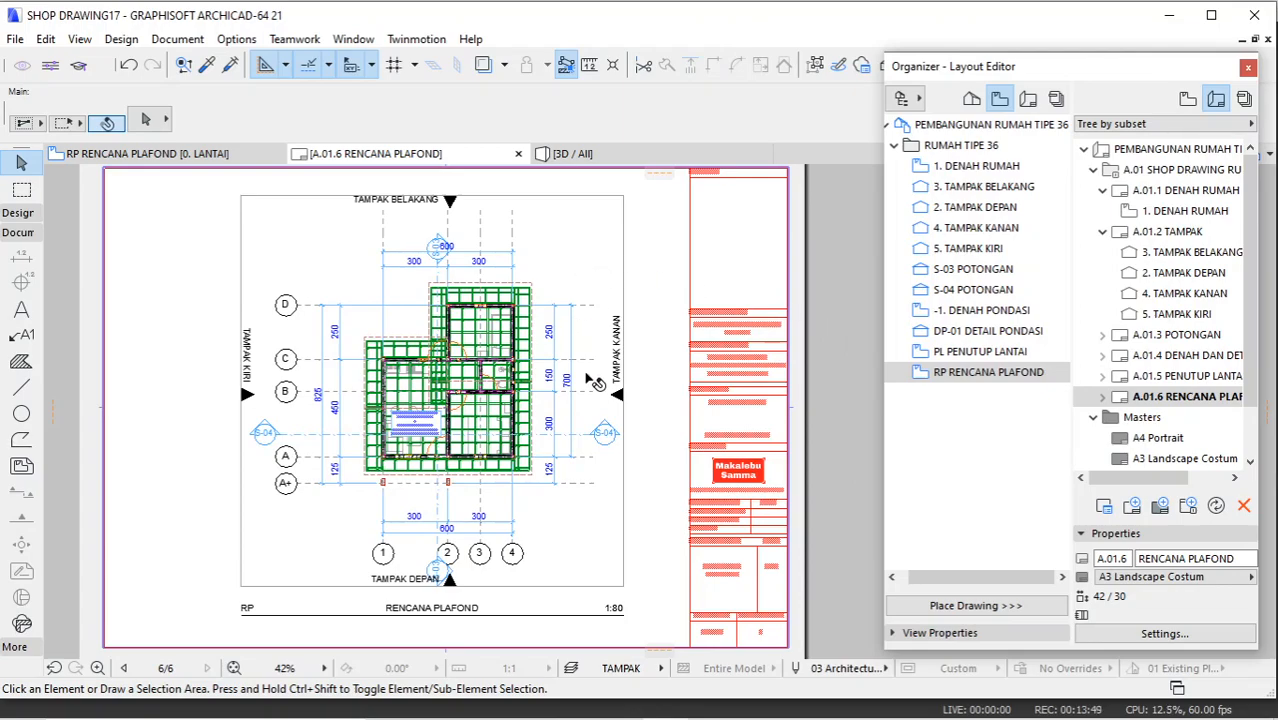
pyautogui.moveTo(657, 712)
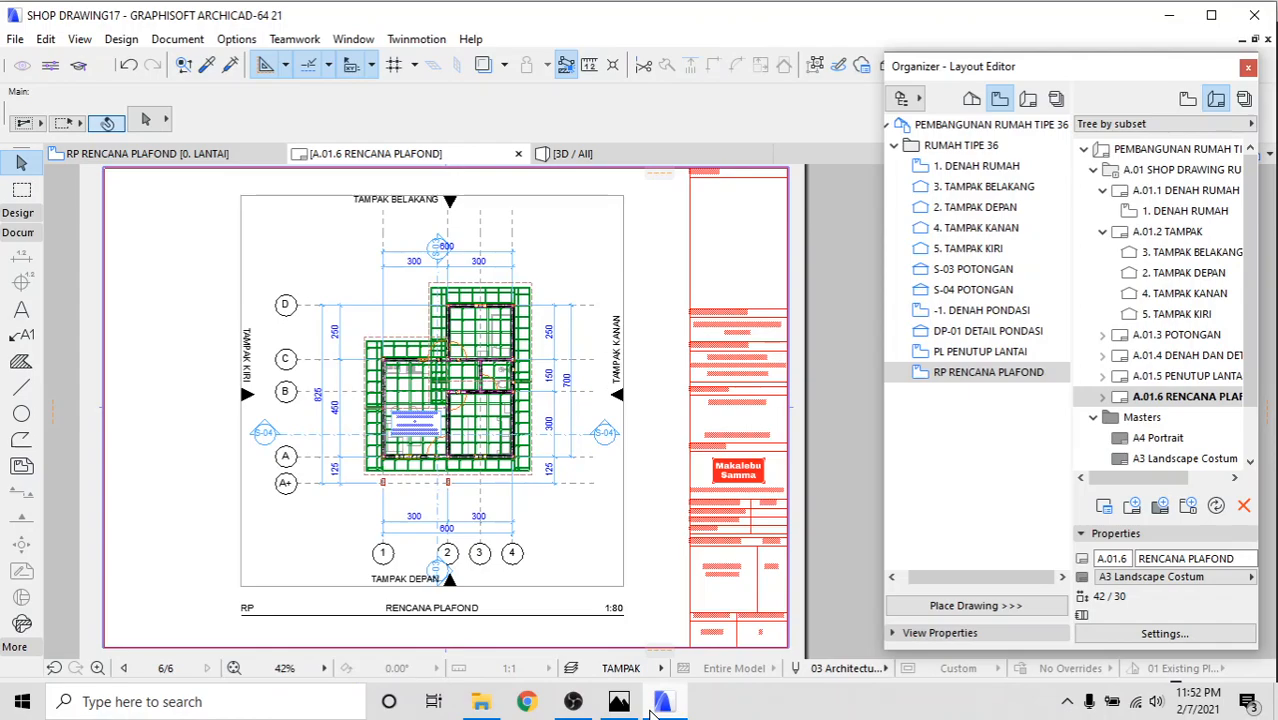
pyautogui.click(573, 701)
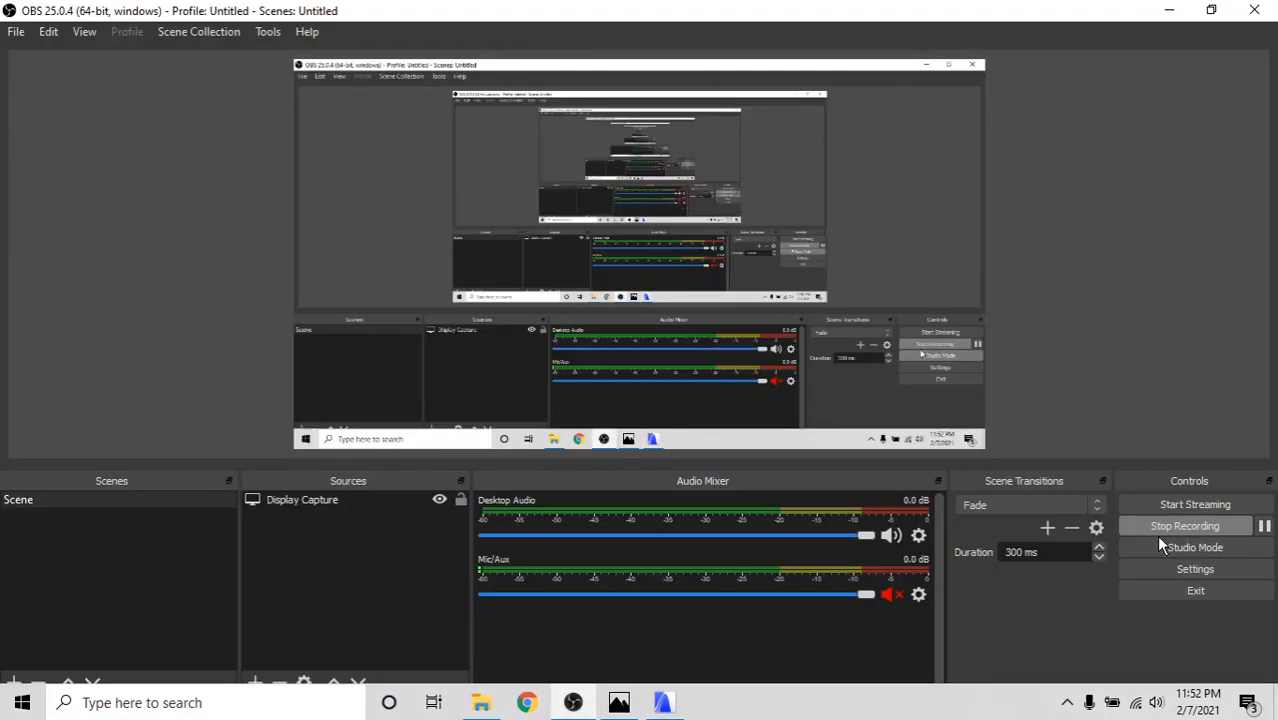